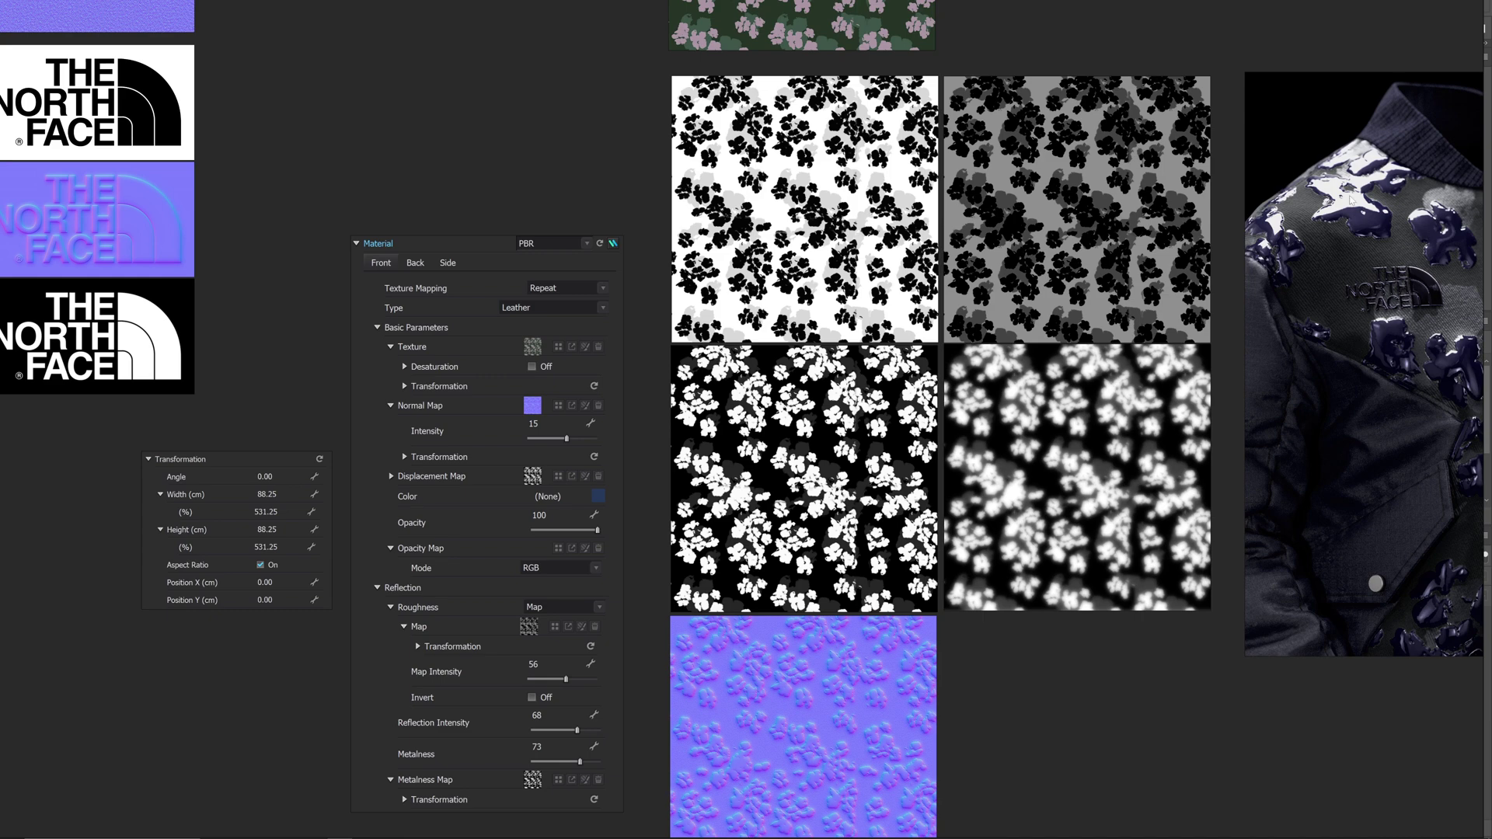
# Step: Examine the floral normal map, the neighbouring grayscale texture maps and the material settings on the reference board
pyautogui.moveTo(910, 771); pyautogui.dragTo(906, 641)
pyautogui.scroll(8, 786, 599)
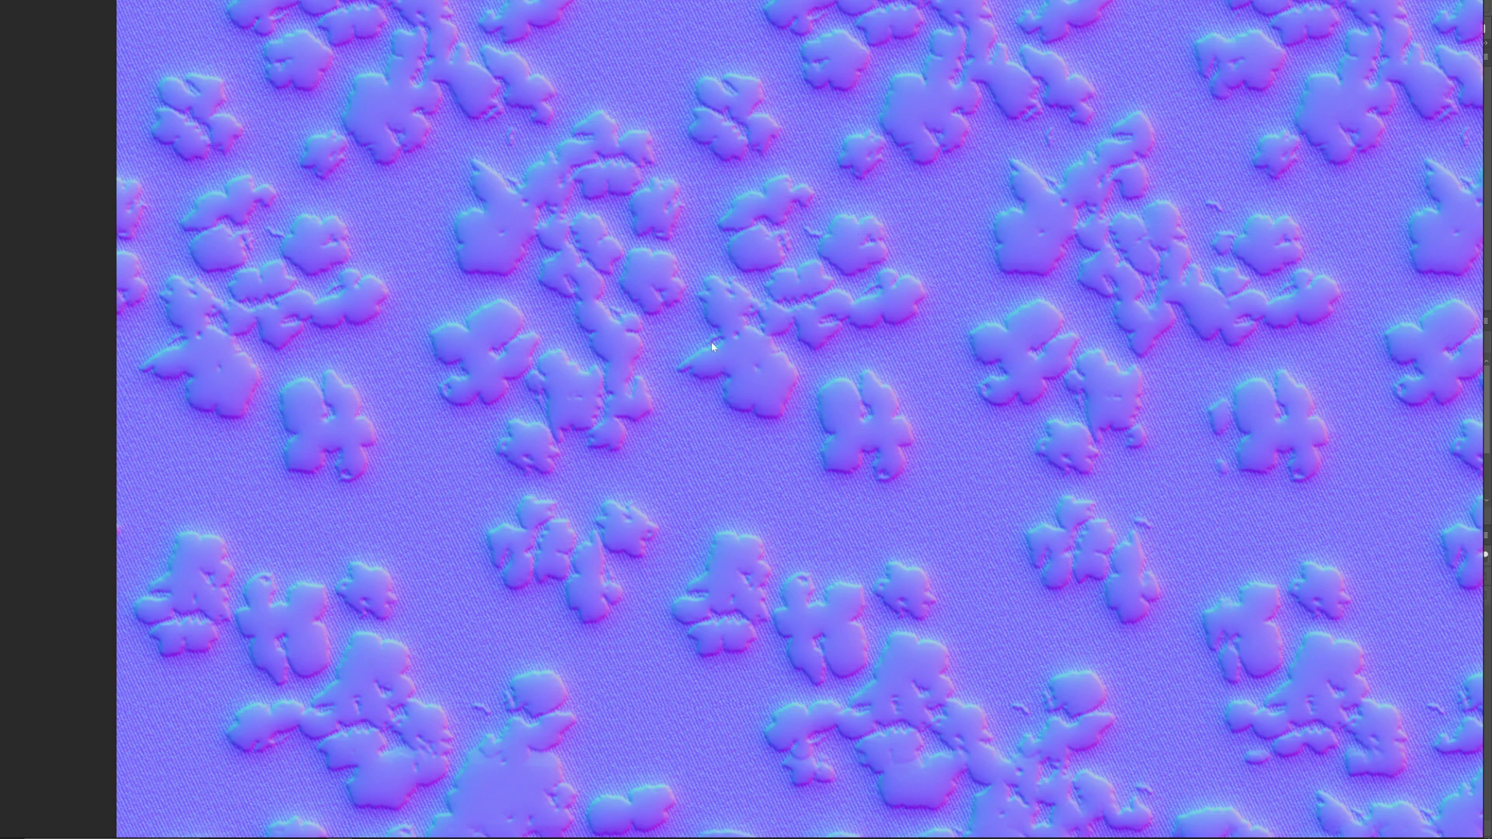
pyautogui.scroll(-8, 792, 356)
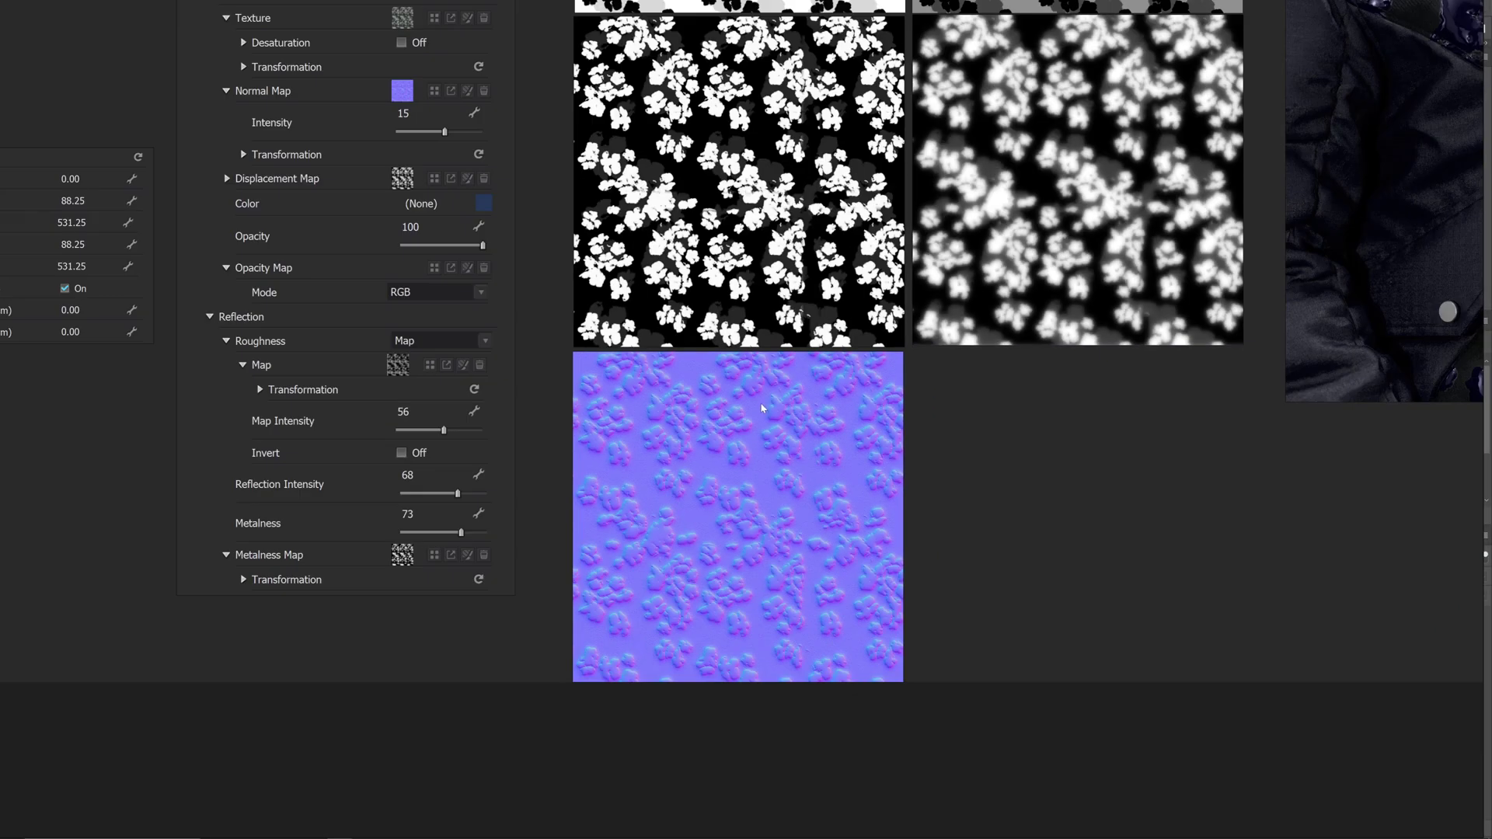
pyautogui.moveTo(804, 385); pyautogui.dragTo(673, 612, button='middle')
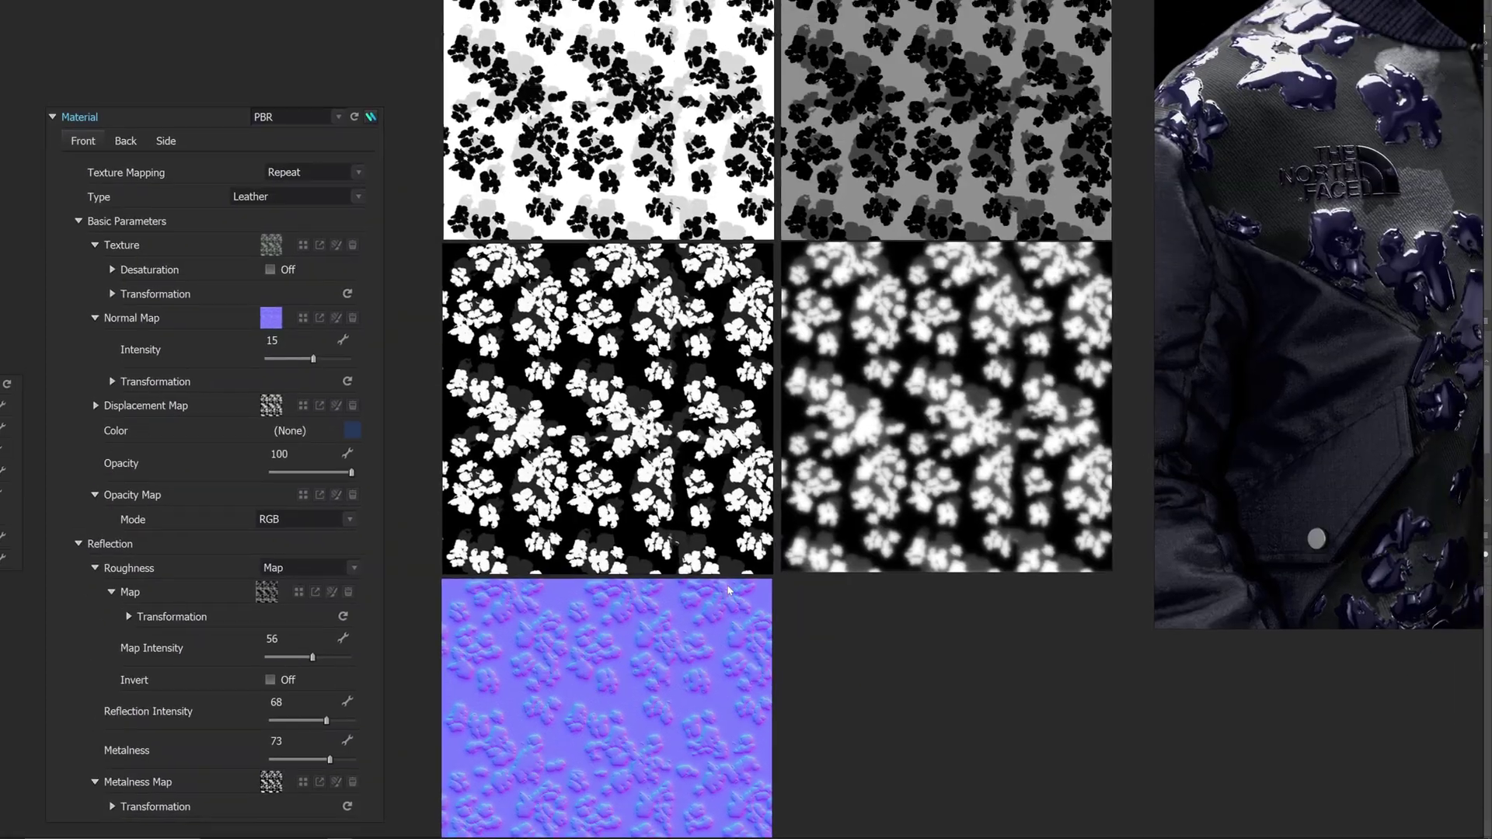
pyautogui.scroll(-2, 1263, 293)
pyautogui.moveTo(906, 228); pyautogui.dragTo(1091, 307, button='middle')
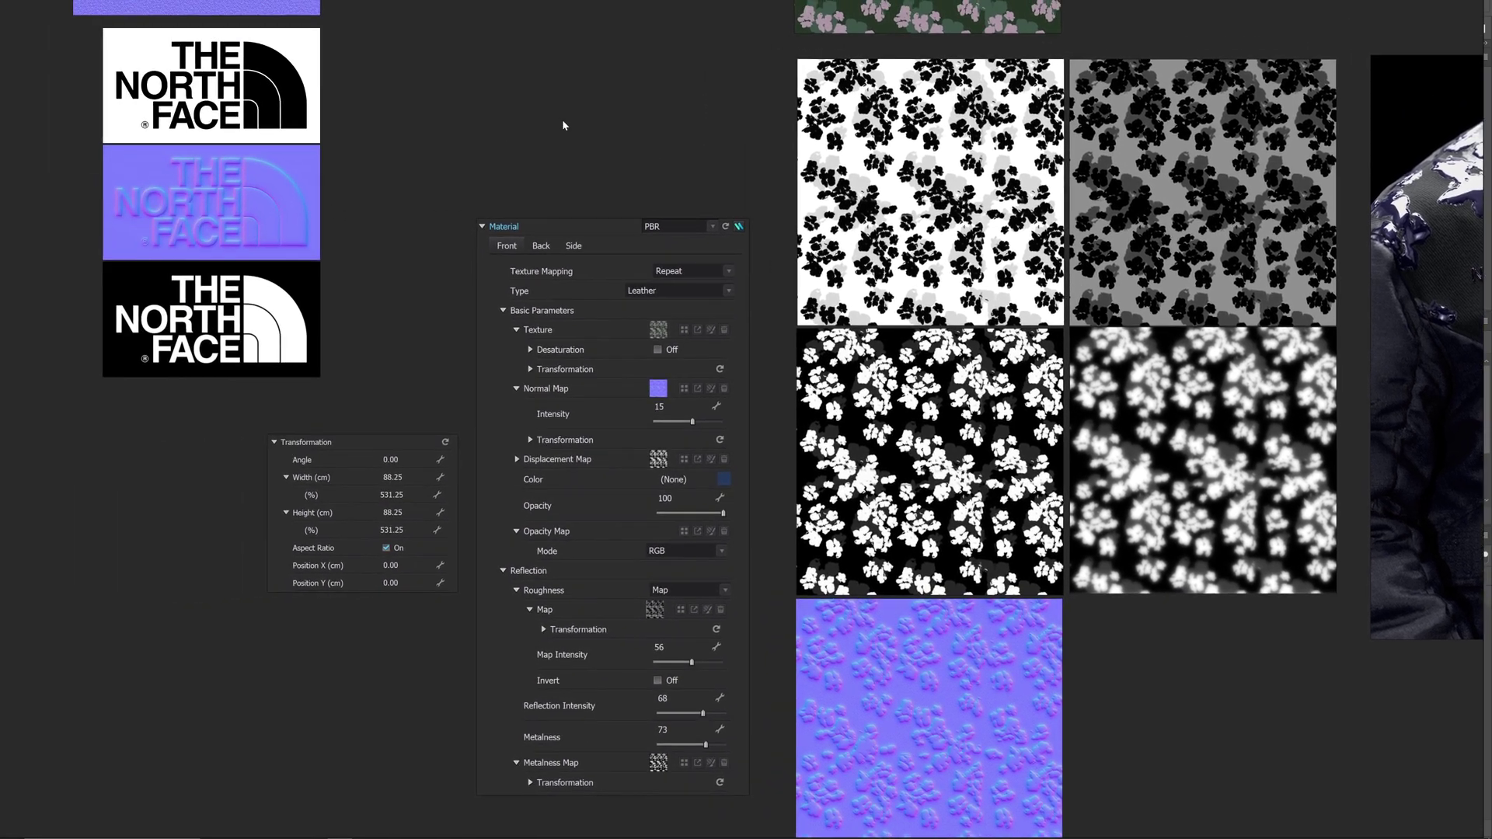
pyautogui.moveTo(559, 121); pyautogui.dragTo(649, 298, button='middle')
pyautogui.scroll(2, 257, 365)
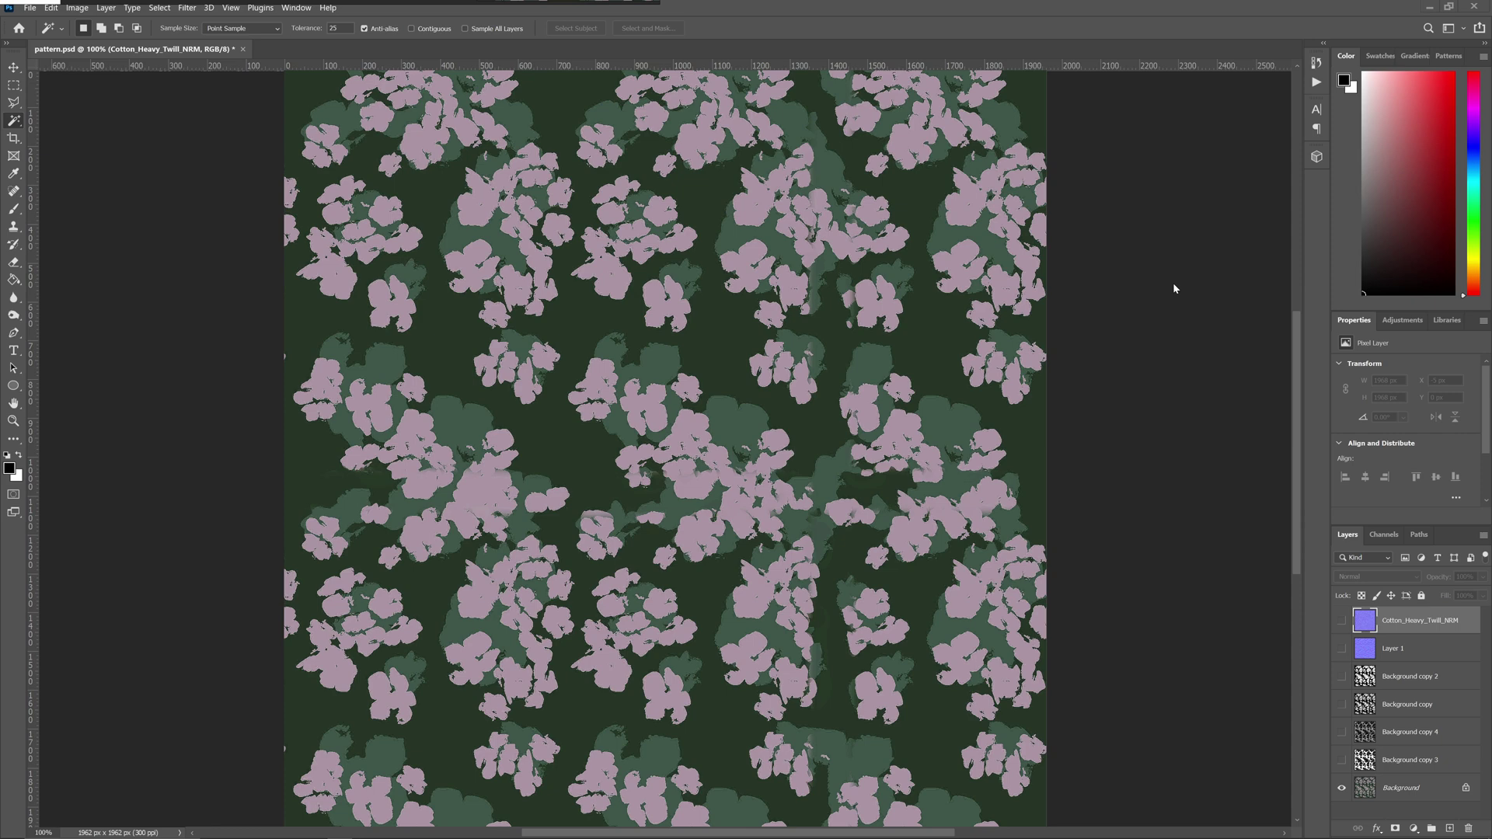
# Step: Preview Layer 1 and the Background copy, copy 2, copy 3 and copy 4 layers one at a time, hiding each again
pyautogui.click(1342, 648)
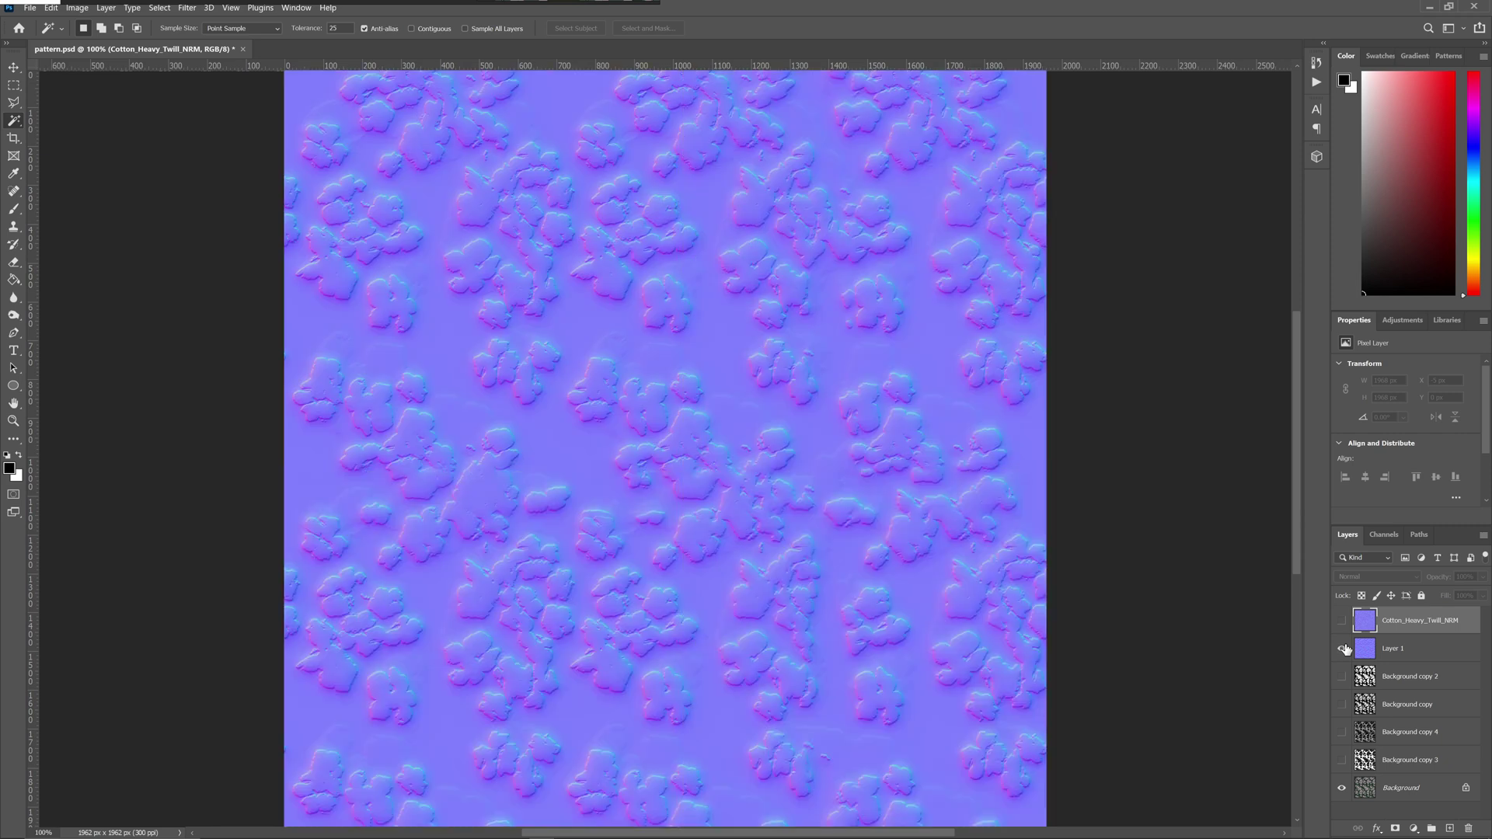
pyautogui.click(1343, 648)
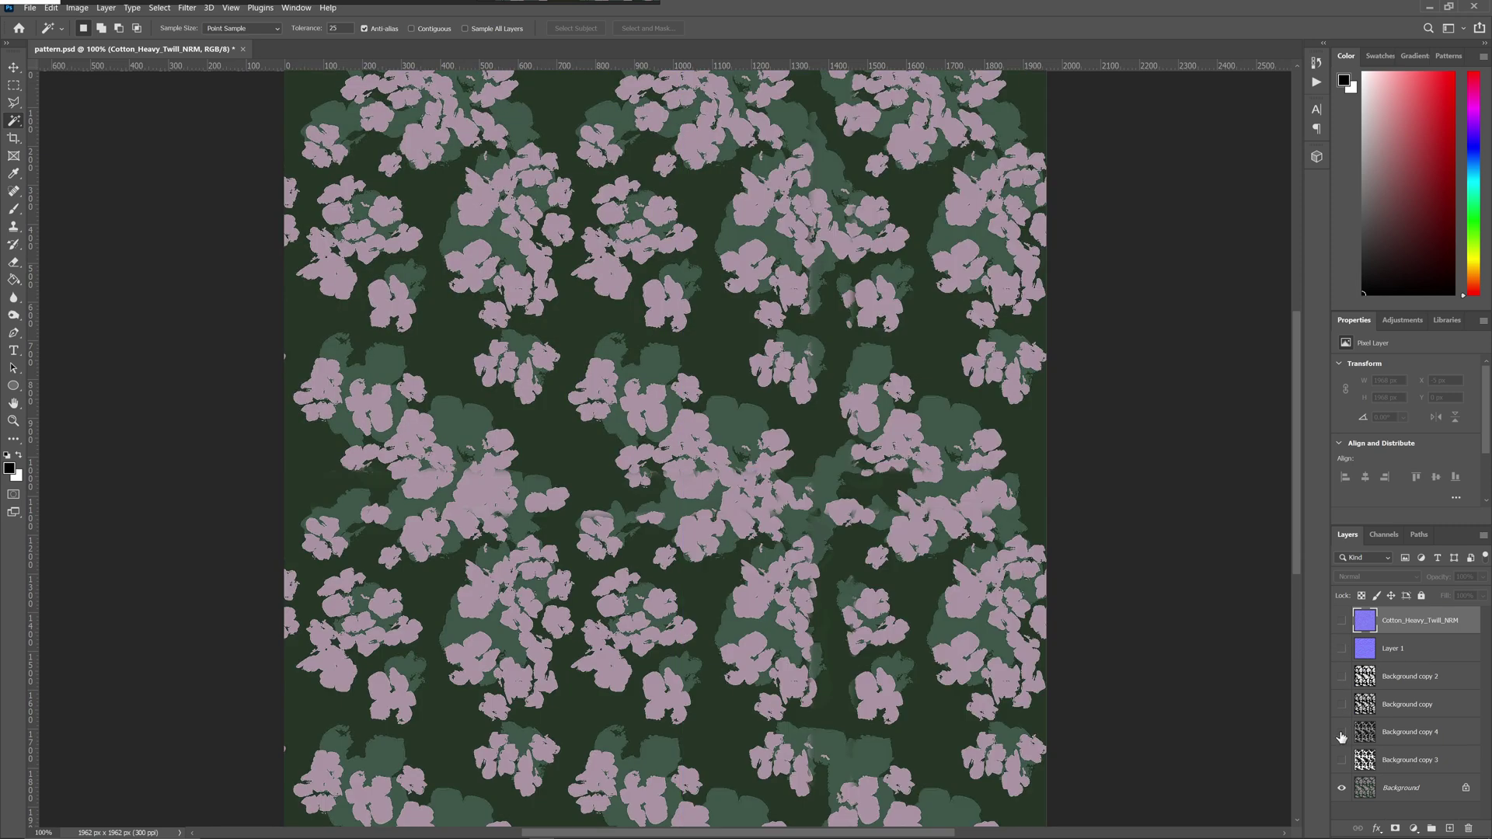
pyautogui.click(1342, 704)
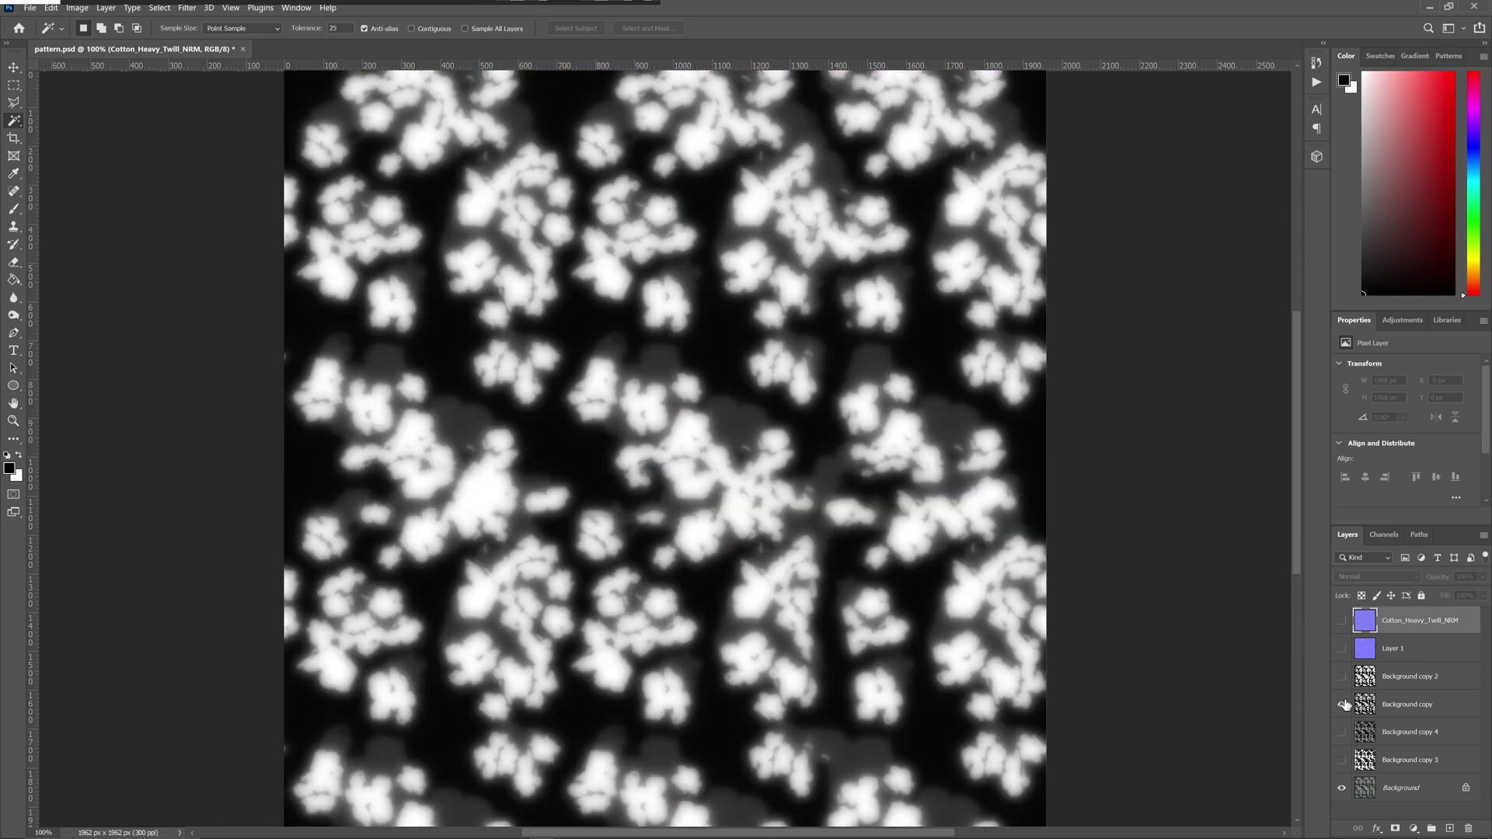
pyautogui.click(1342, 704)
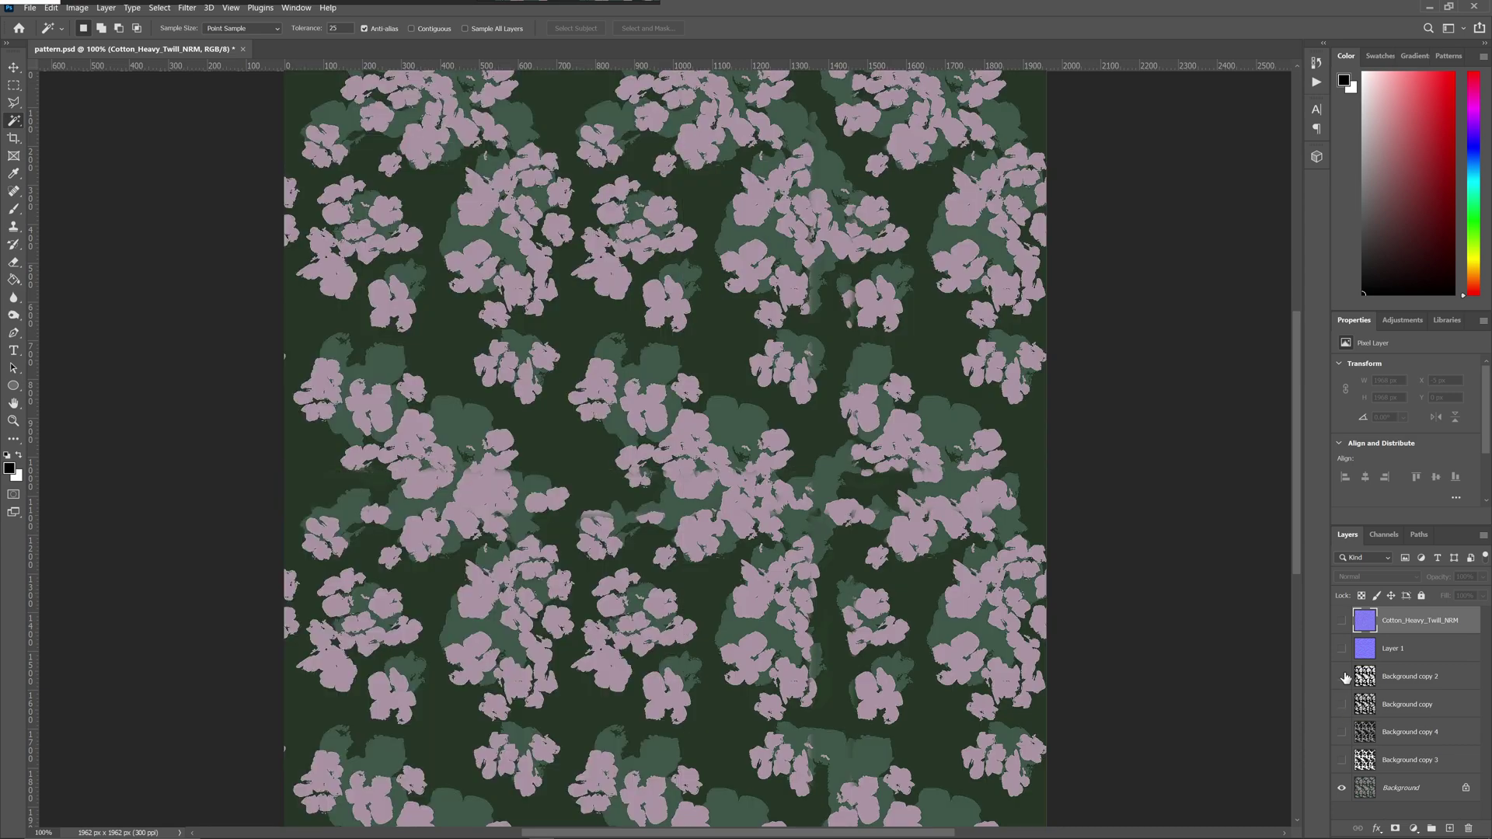
pyautogui.click(1343, 676)
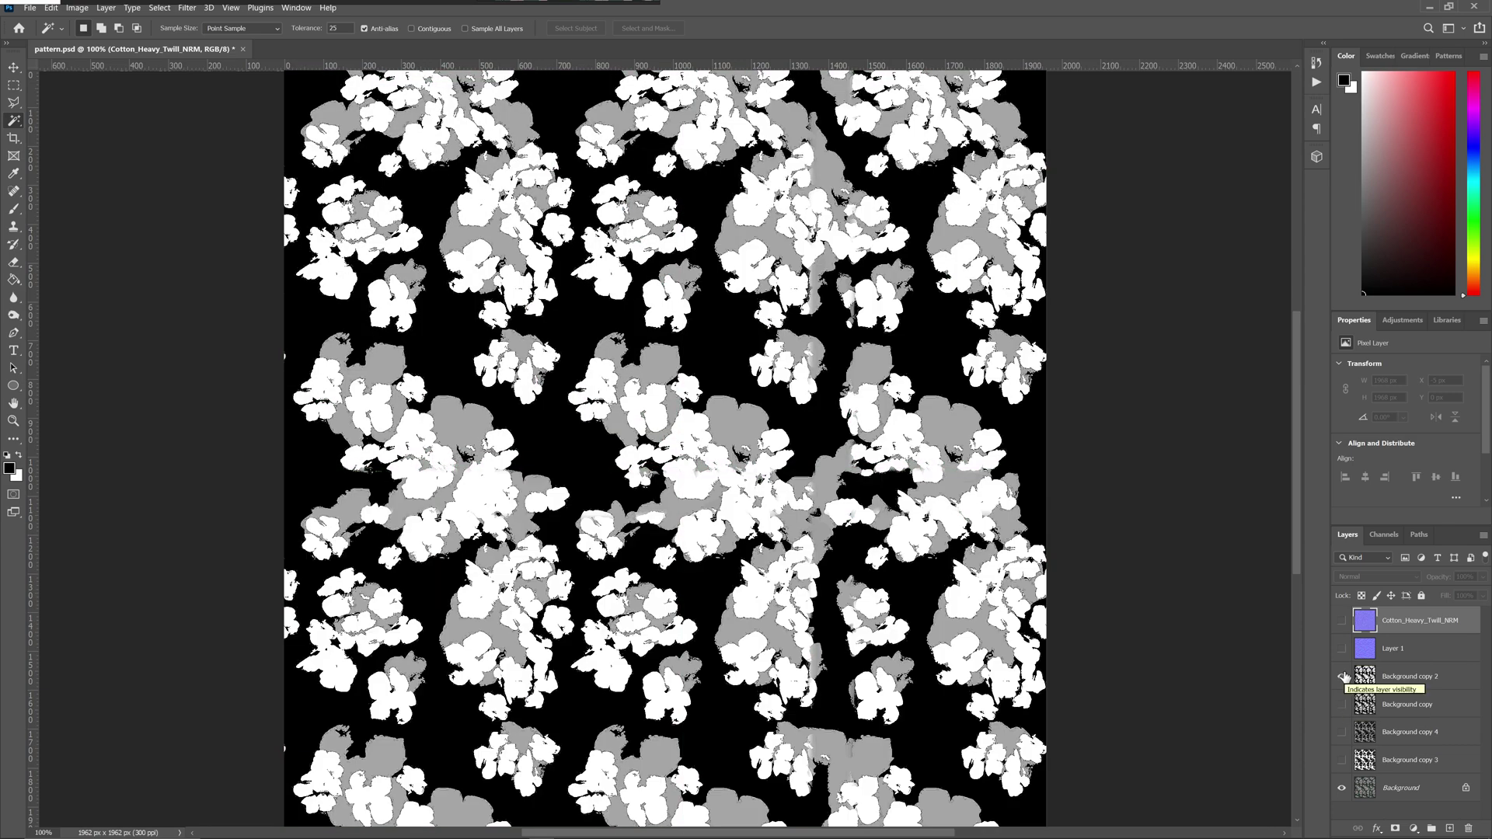
pyautogui.click(1343, 676)
pyautogui.click(1343, 760)
pyautogui.click(1342, 760)
pyautogui.click(1342, 732)
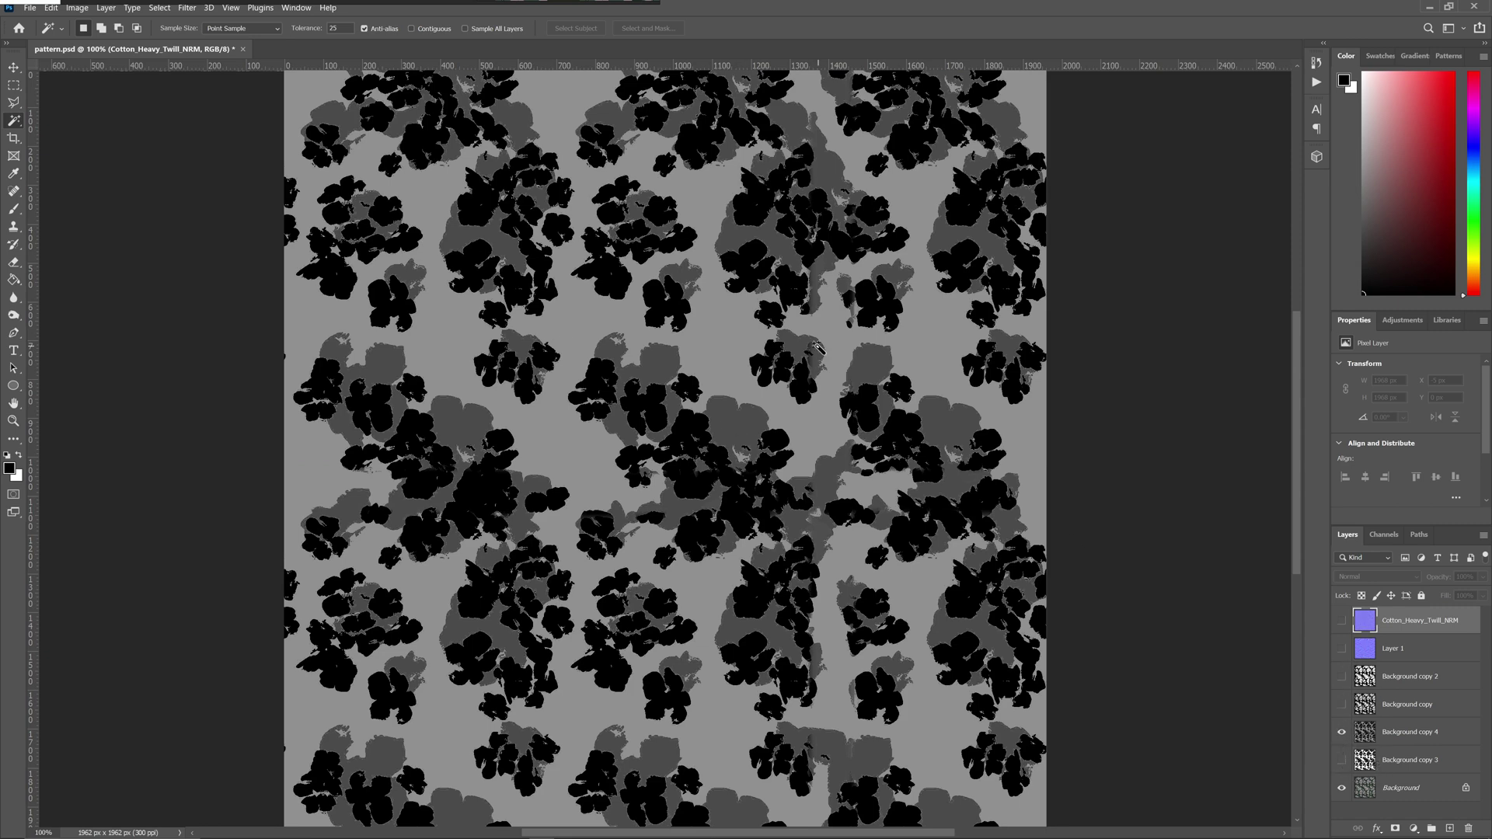
pyautogui.click(1342, 732)
# Step: Desaturate the Background layer and apply Levels with input values 63, 2.32 and 171
pyautogui.click(1386, 791)
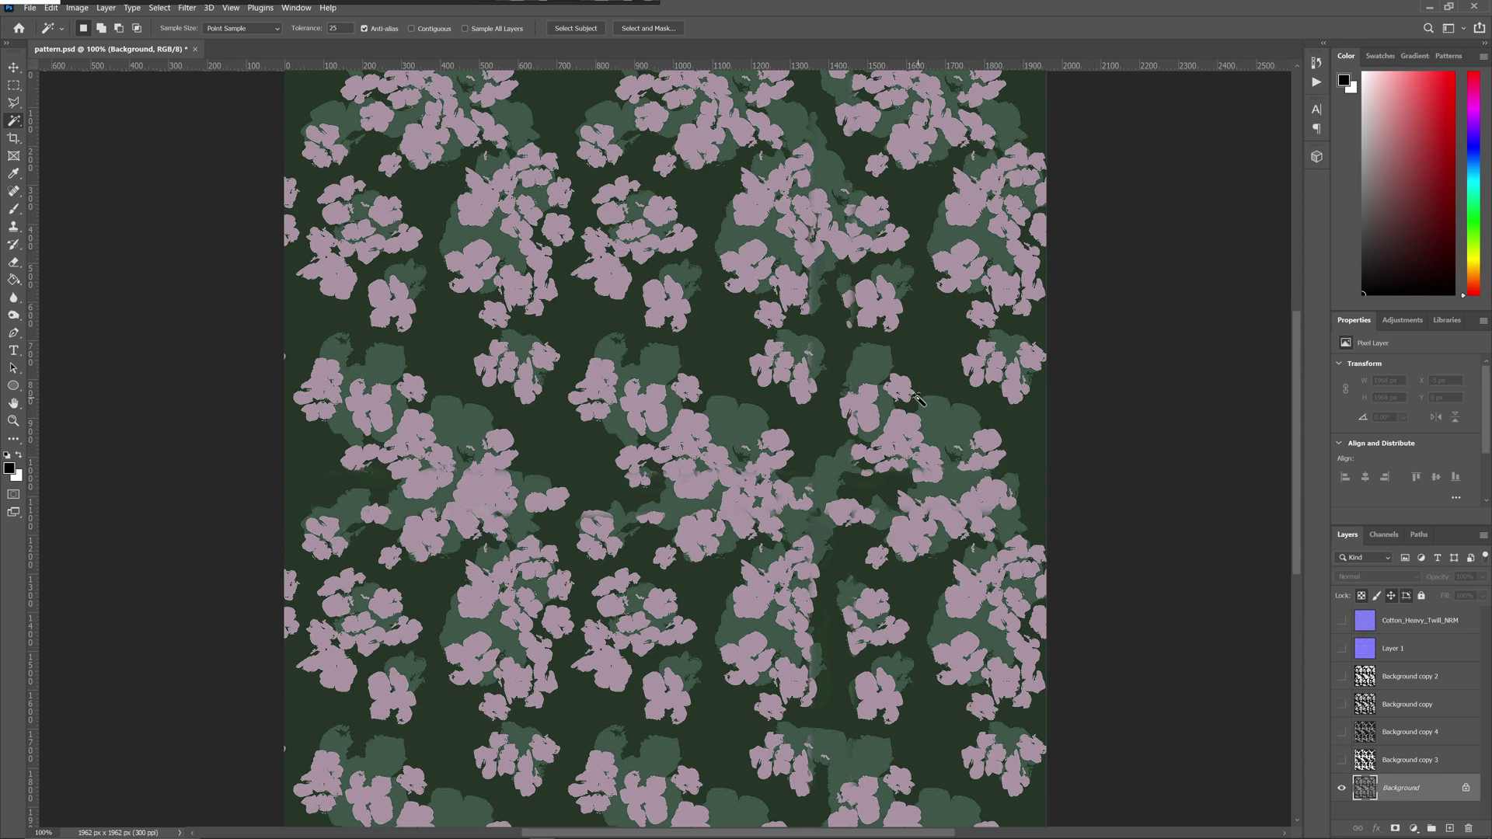
pyautogui.hotkey('shift', 'ctrl', 'u')
pyautogui.hotkey('ctrl', 'l')
pyautogui.moveTo(340, 329); pyautogui.dragTo(310, 330)
pyautogui.moveTo(168, 329); pyautogui.dragTo(227, 332)
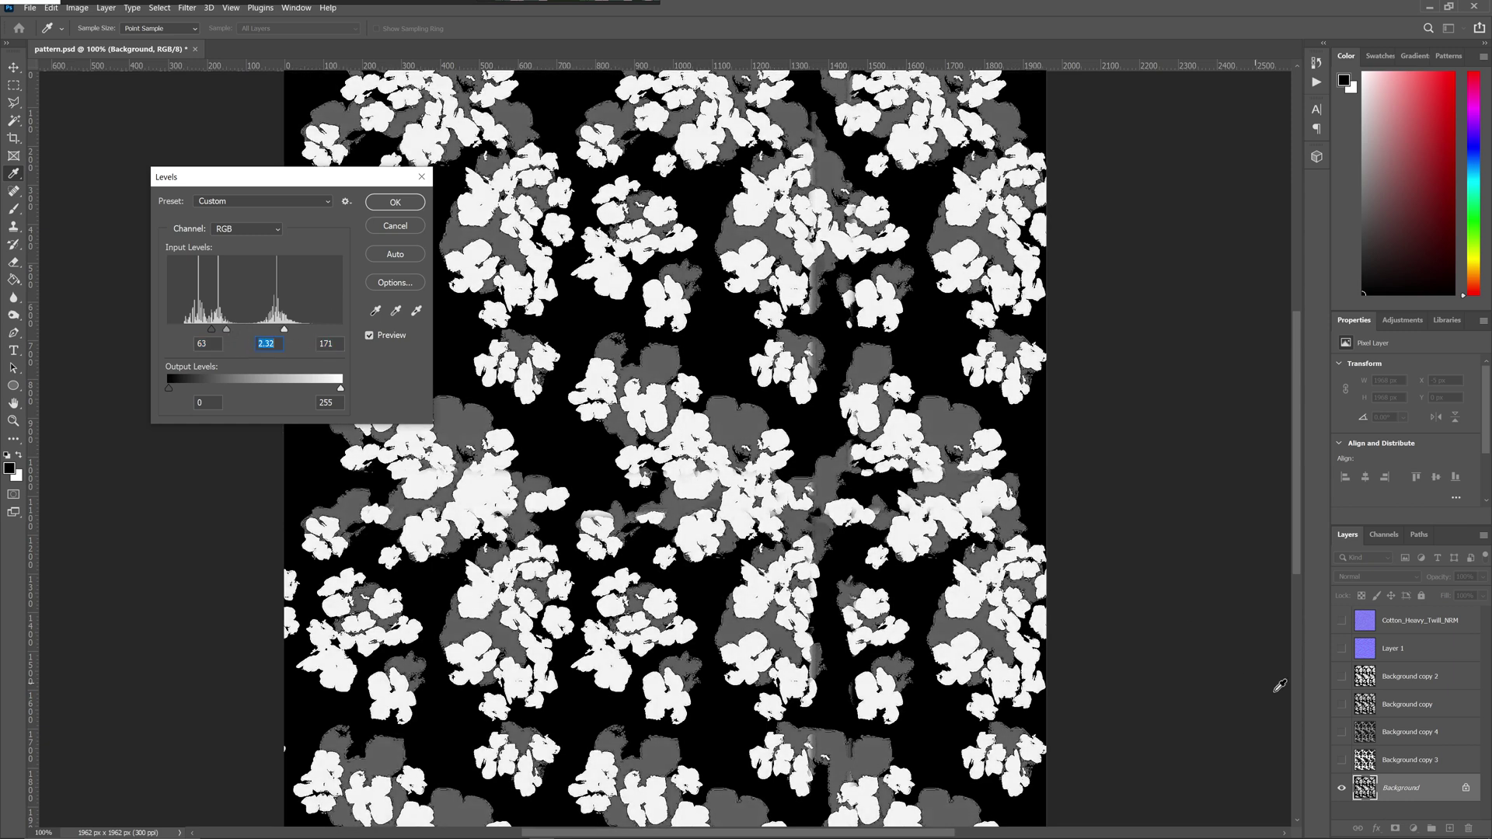
pyautogui.click(389, 204)
pyautogui.press('w')
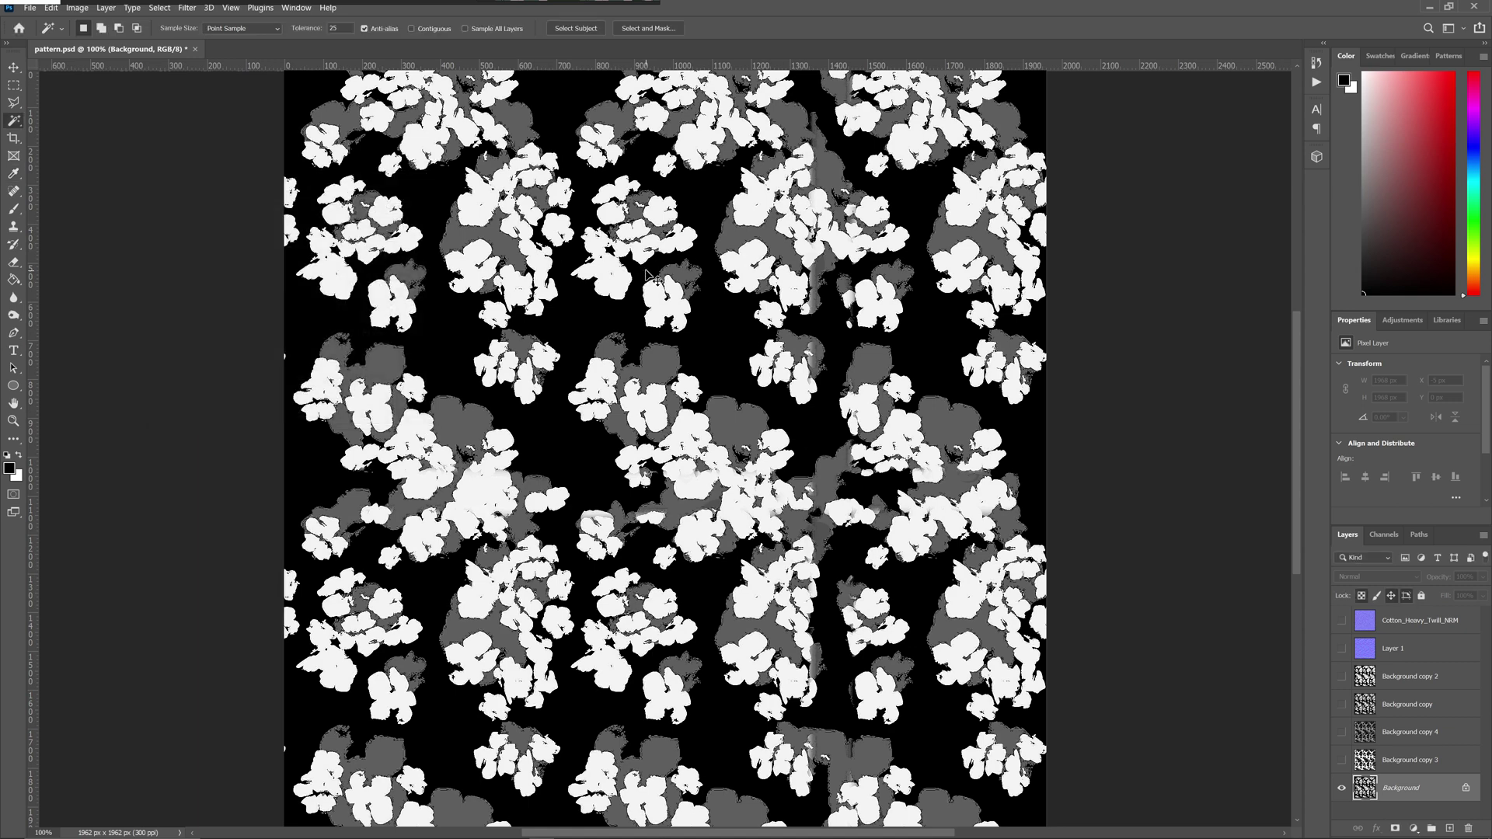
# Step: Invert the Background layer's tones and try a Hue/Saturation lightness of -19 on it
pyautogui.hotkey('ctrl', 'i')
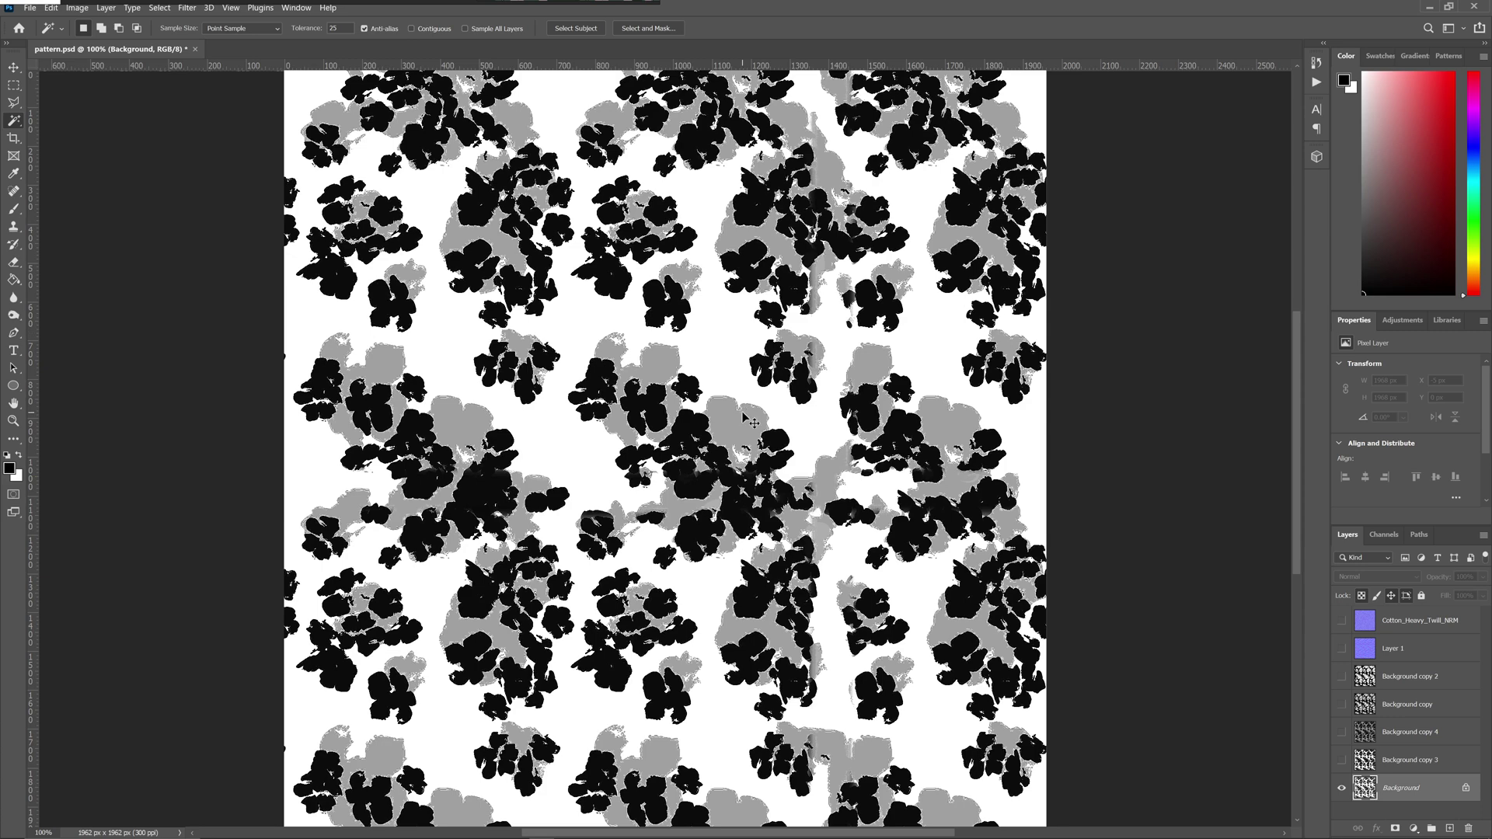
pyautogui.hotkey('ctrl', 'u')
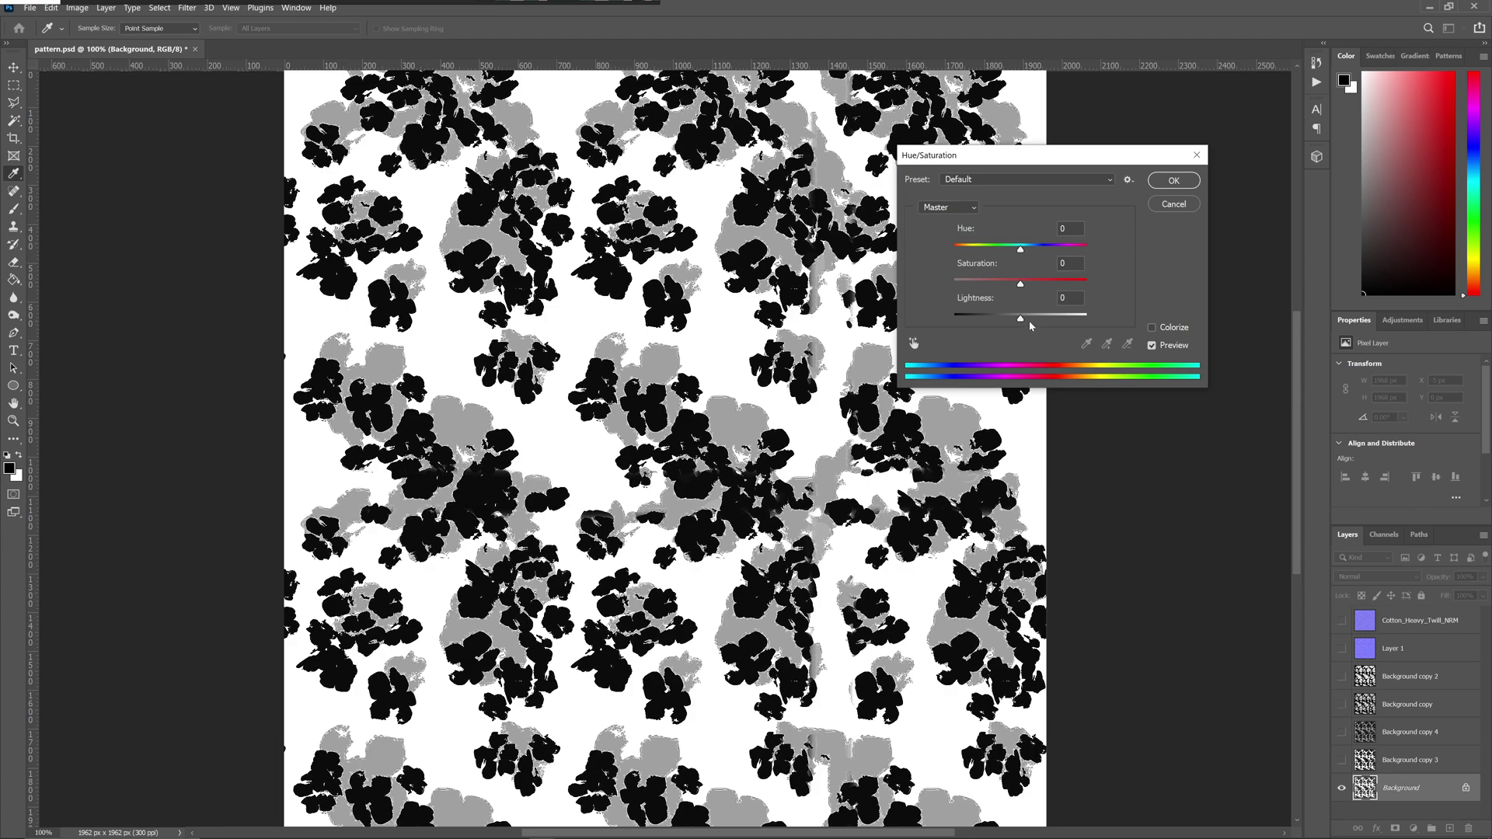
pyautogui.moveTo(1020, 317); pyautogui.dragTo(1007, 319)
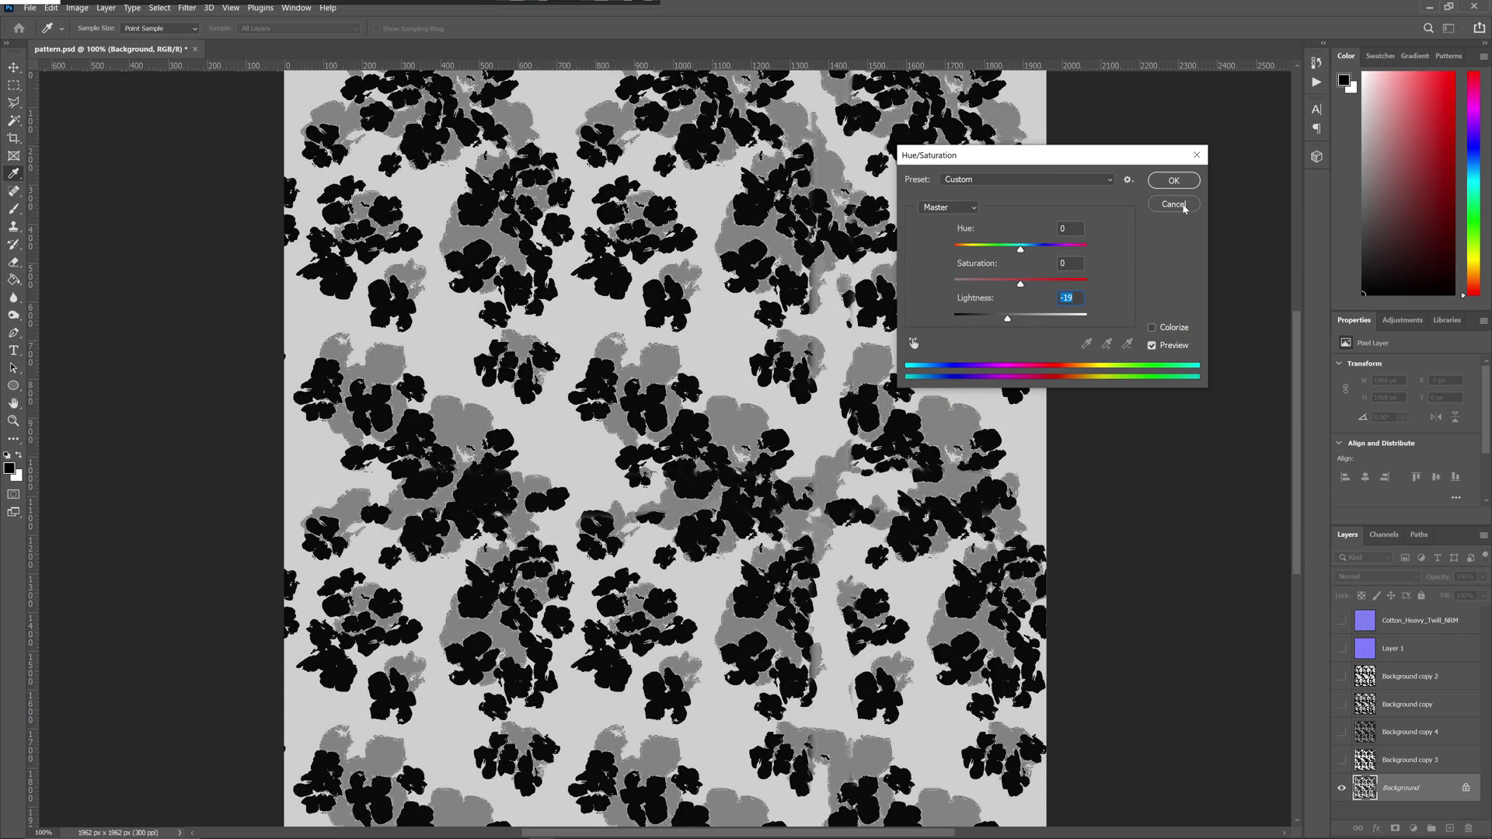
pyautogui.click(1183, 206)
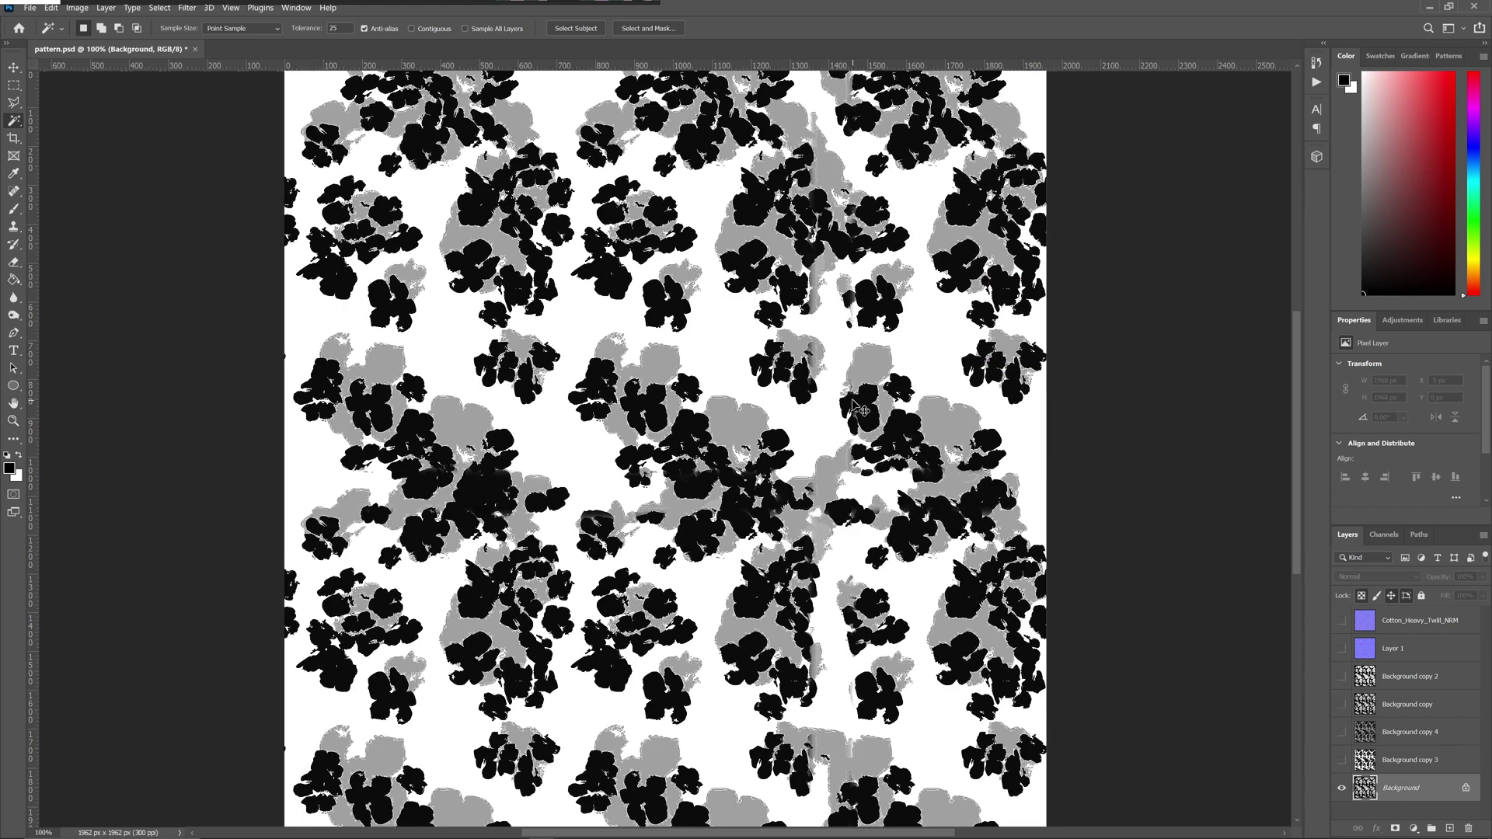
# Step: Undo the desaturation, levels and inversion edits on the Background layer
pyautogui.hotkey('ctrl', 'i')
pyautogui.hotkey('ctrl', 'z')
pyautogui.hotkey('ctrl', 'z')
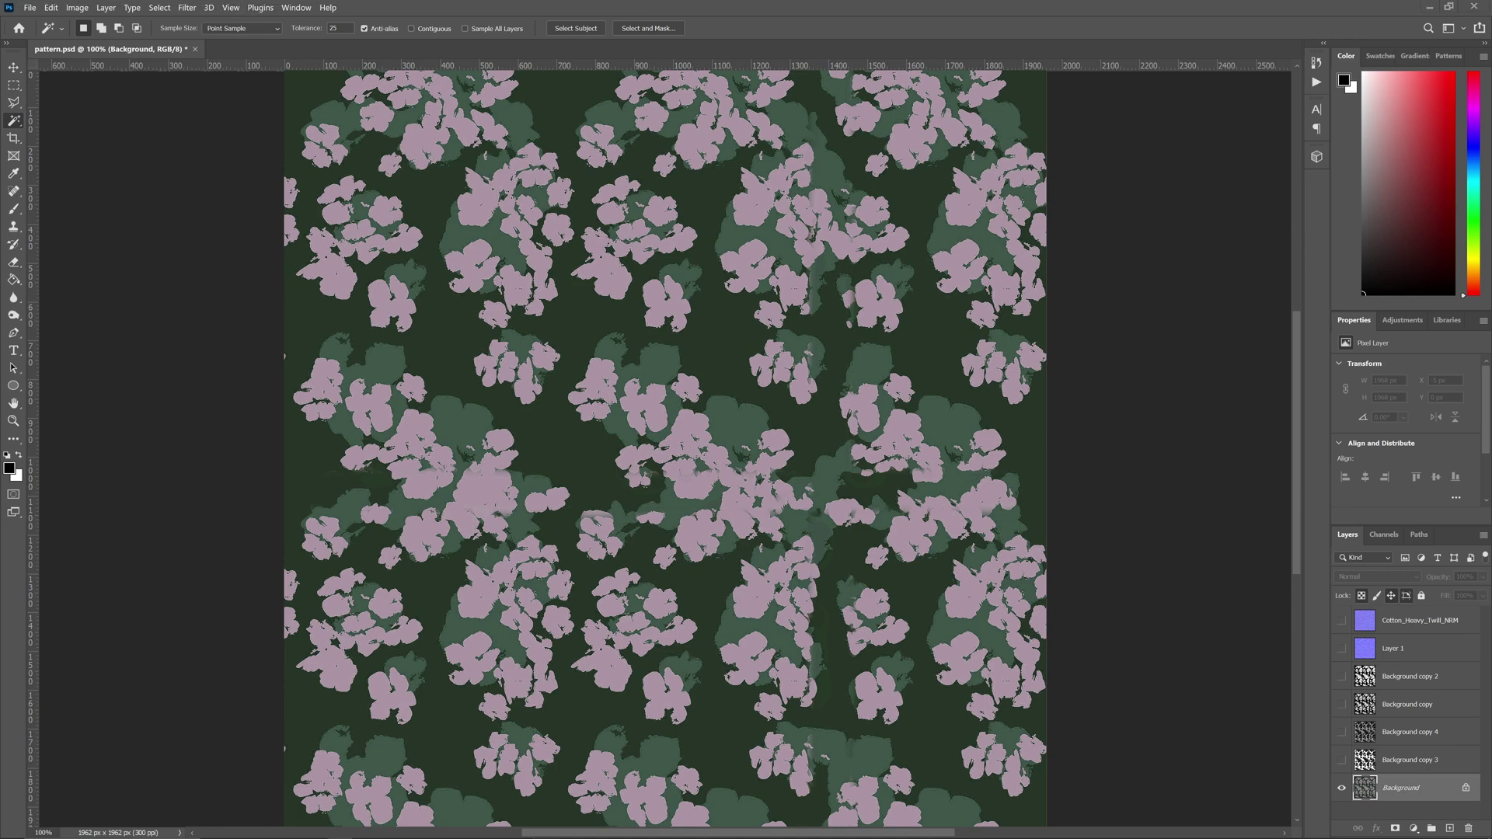
# Step: Try Generate Normal Map on the Background layer with detail scales of 21%, 74%, 29% and 18%, and discard it
pyautogui.click(186, 7)
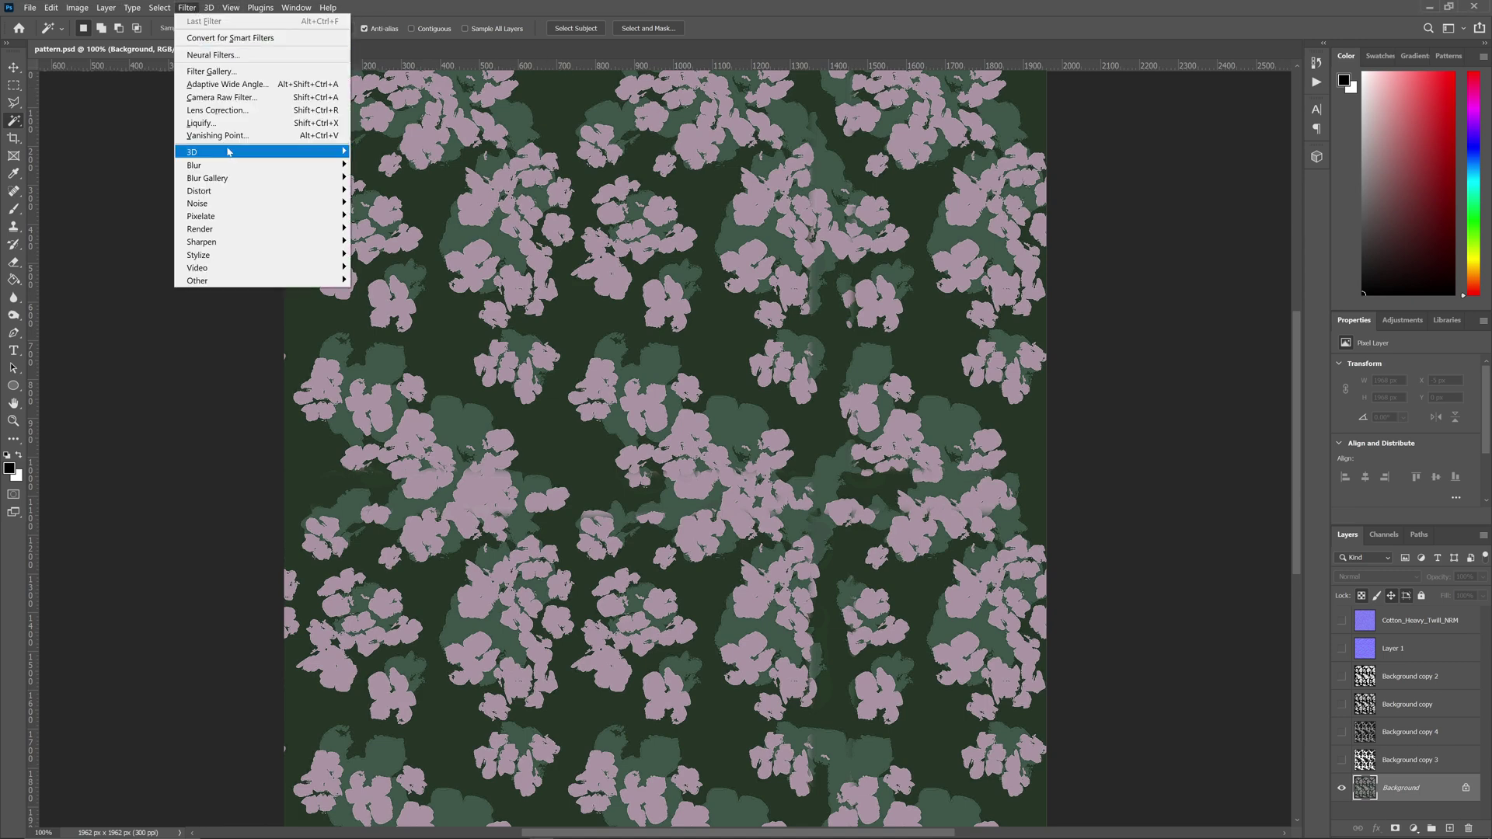
pyautogui.moveTo(229, 152)
pyautogui.click(410, 164)
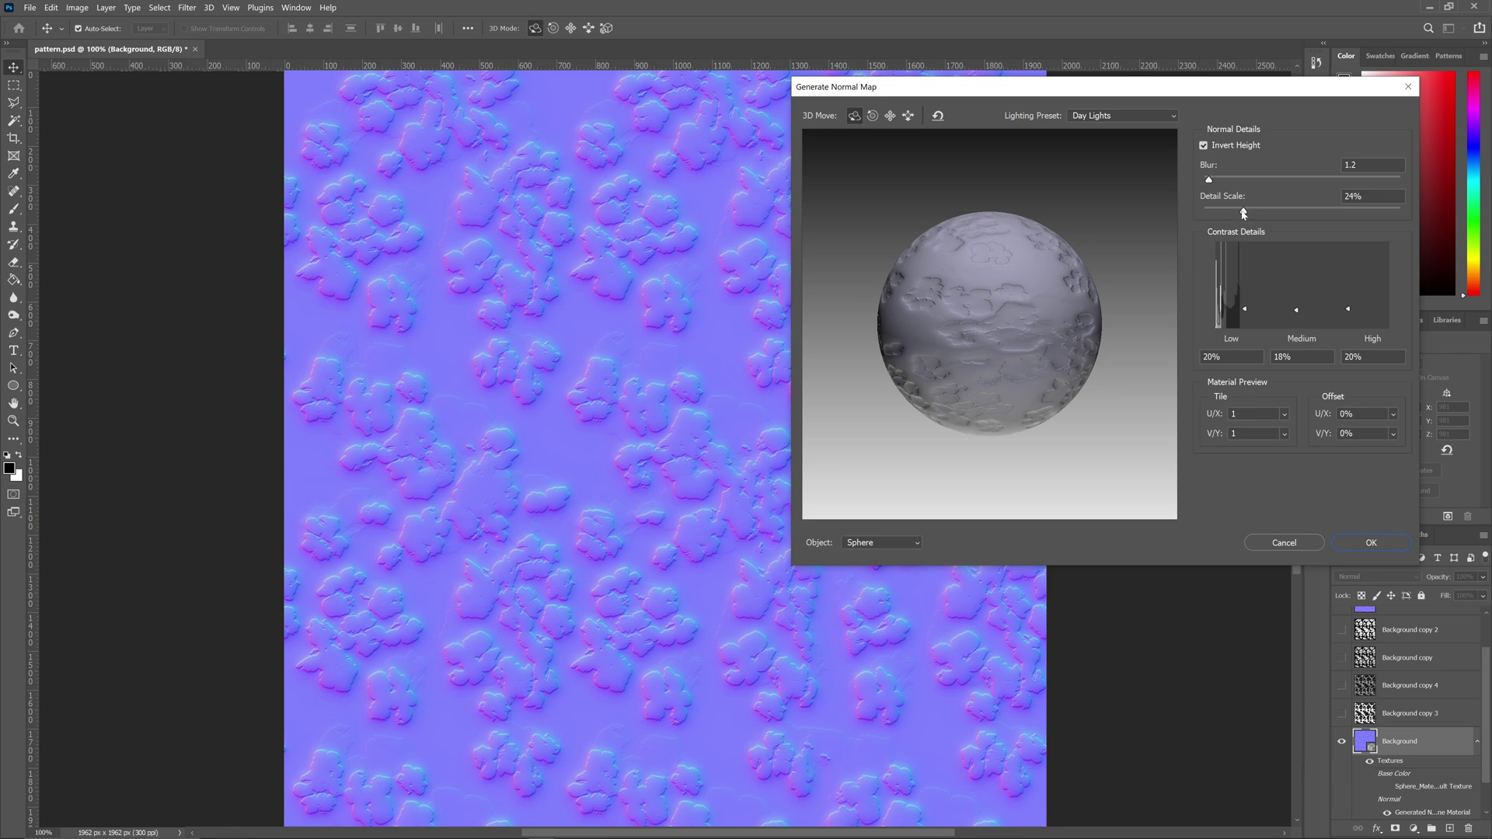
pyautogui.moveTo(1242, 213); pyautogui.dragTo(1238, 211)
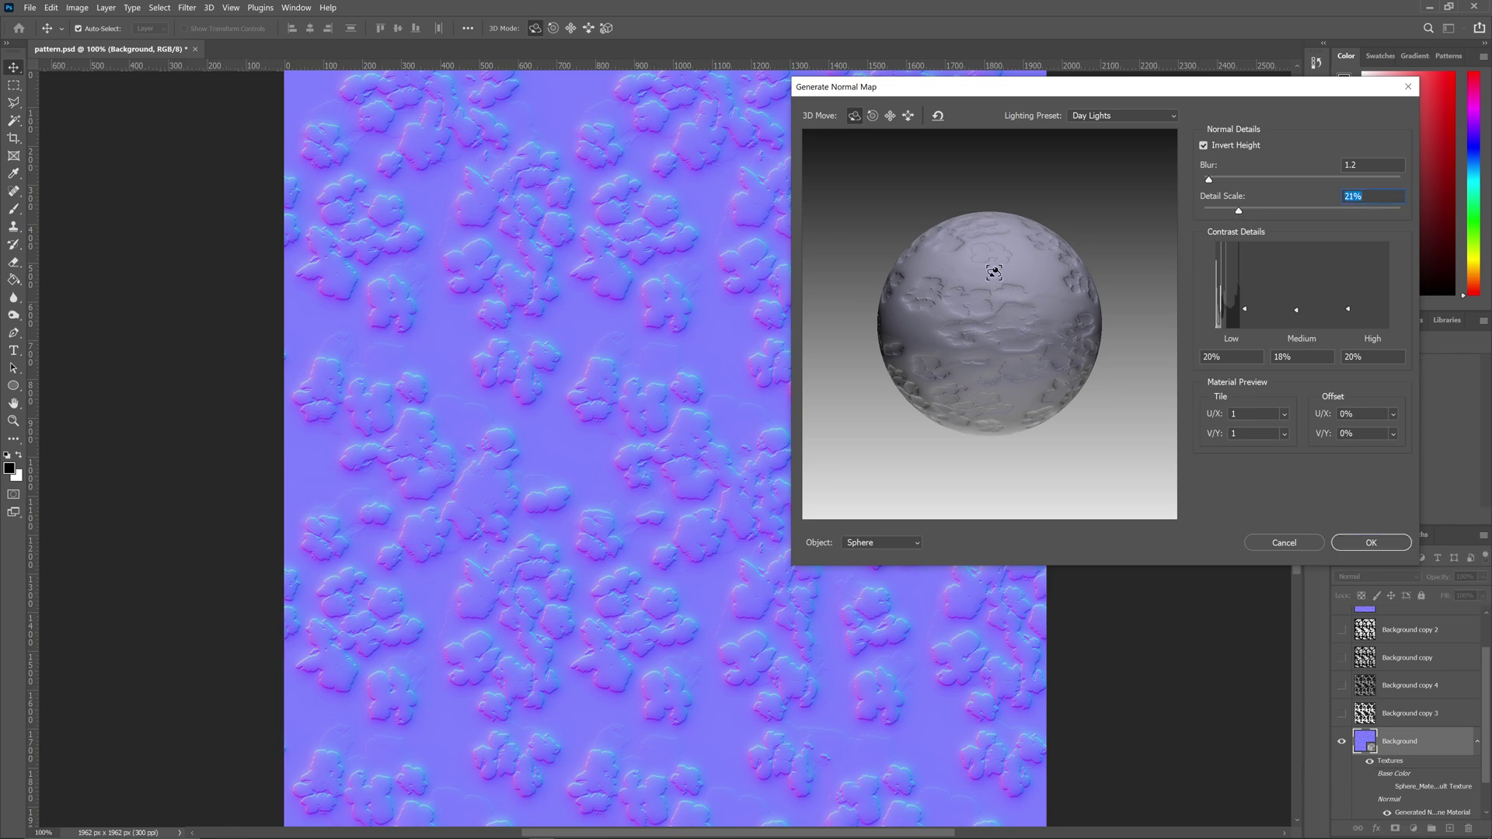
pyautogui.moveTo(1239, 210); pyautogui.dragTo(1324, 207)
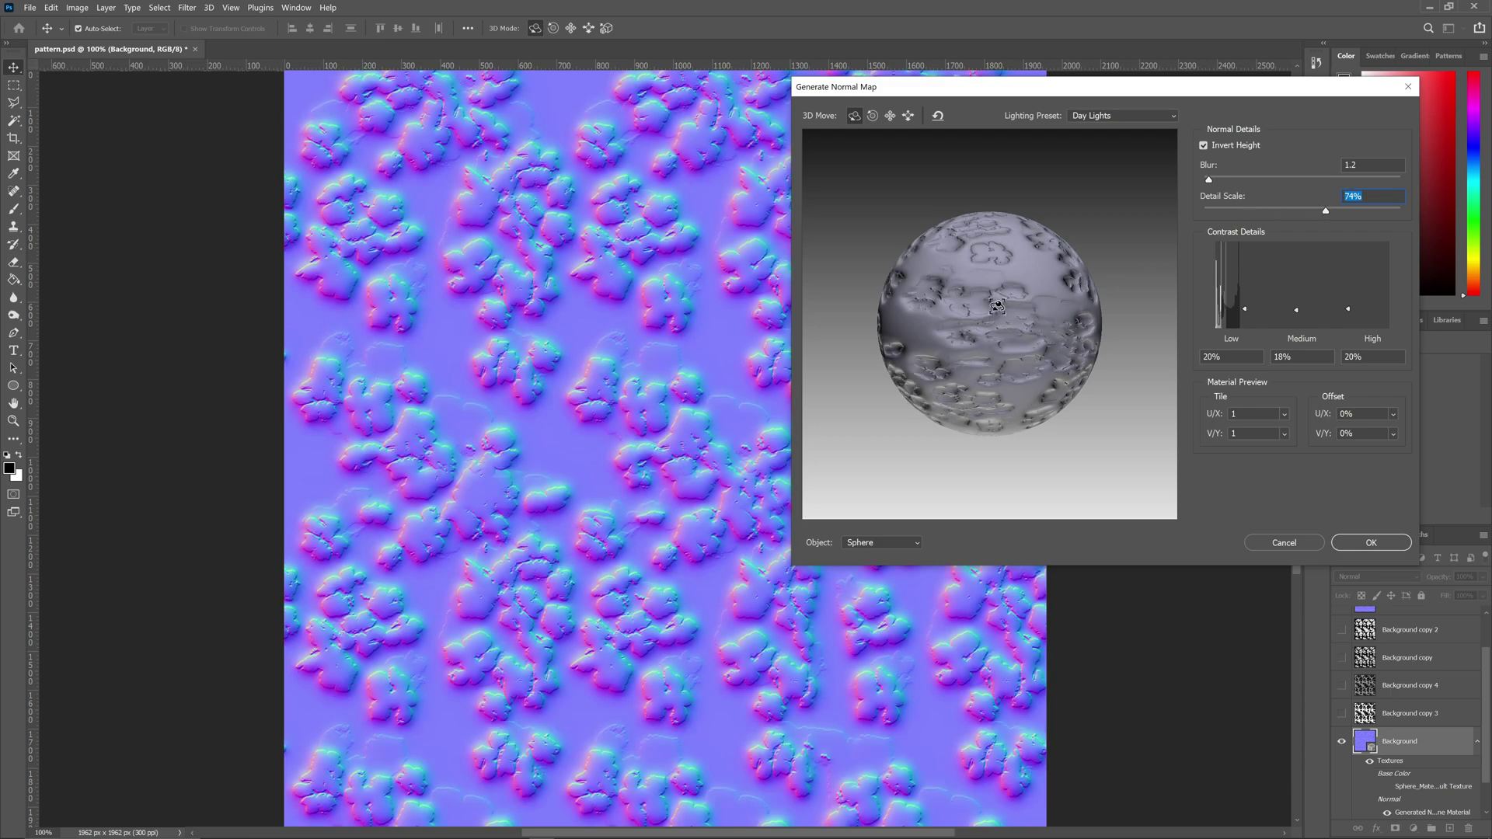
pyautogui.moveTo(1325, 210); pyautogui.dragTo(1252, 210)
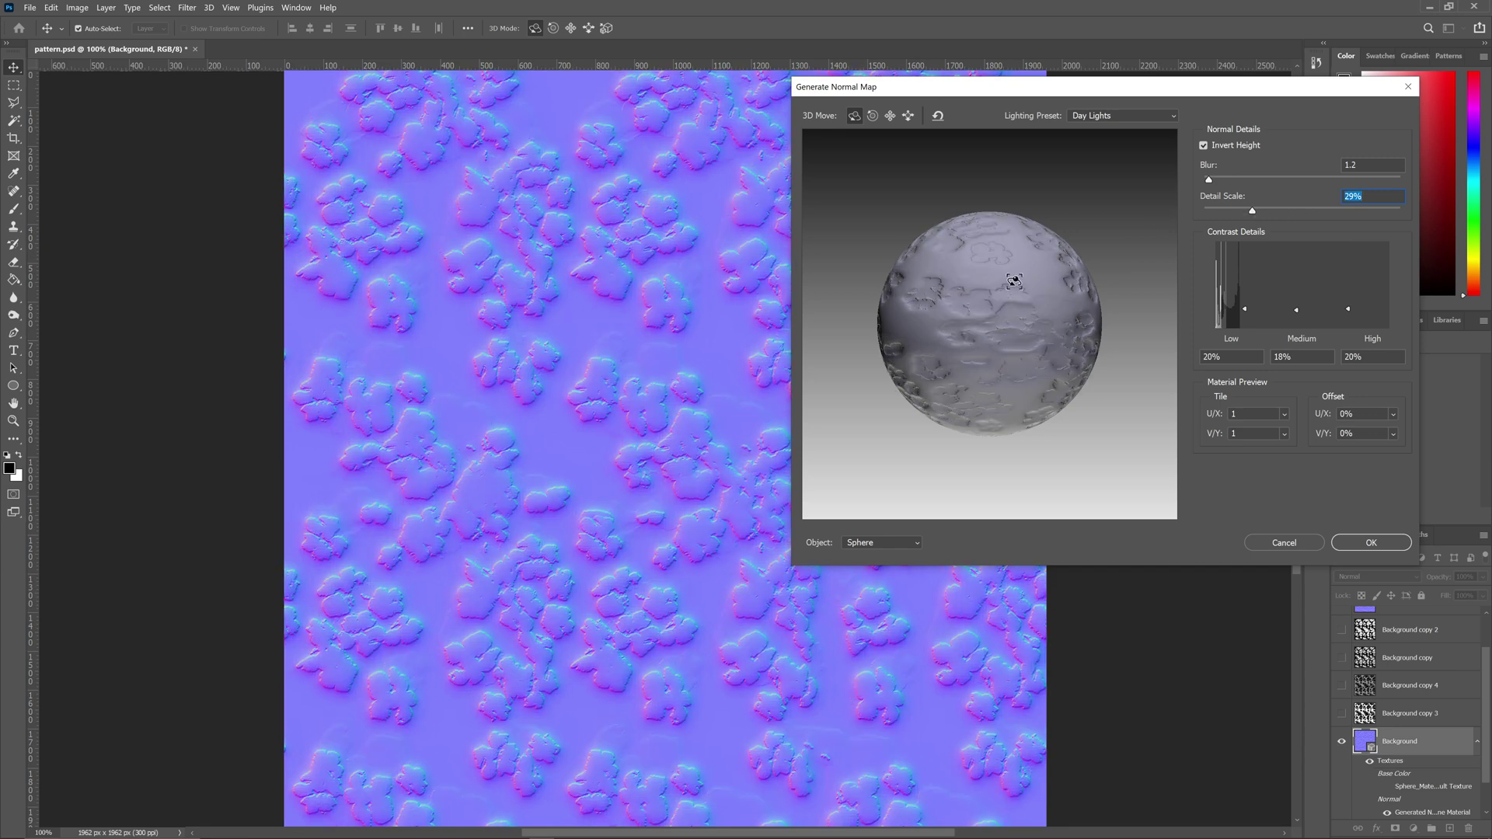
pyautogui.moveTo(1252, 210); pyautogui.dragTo(1234, 210)
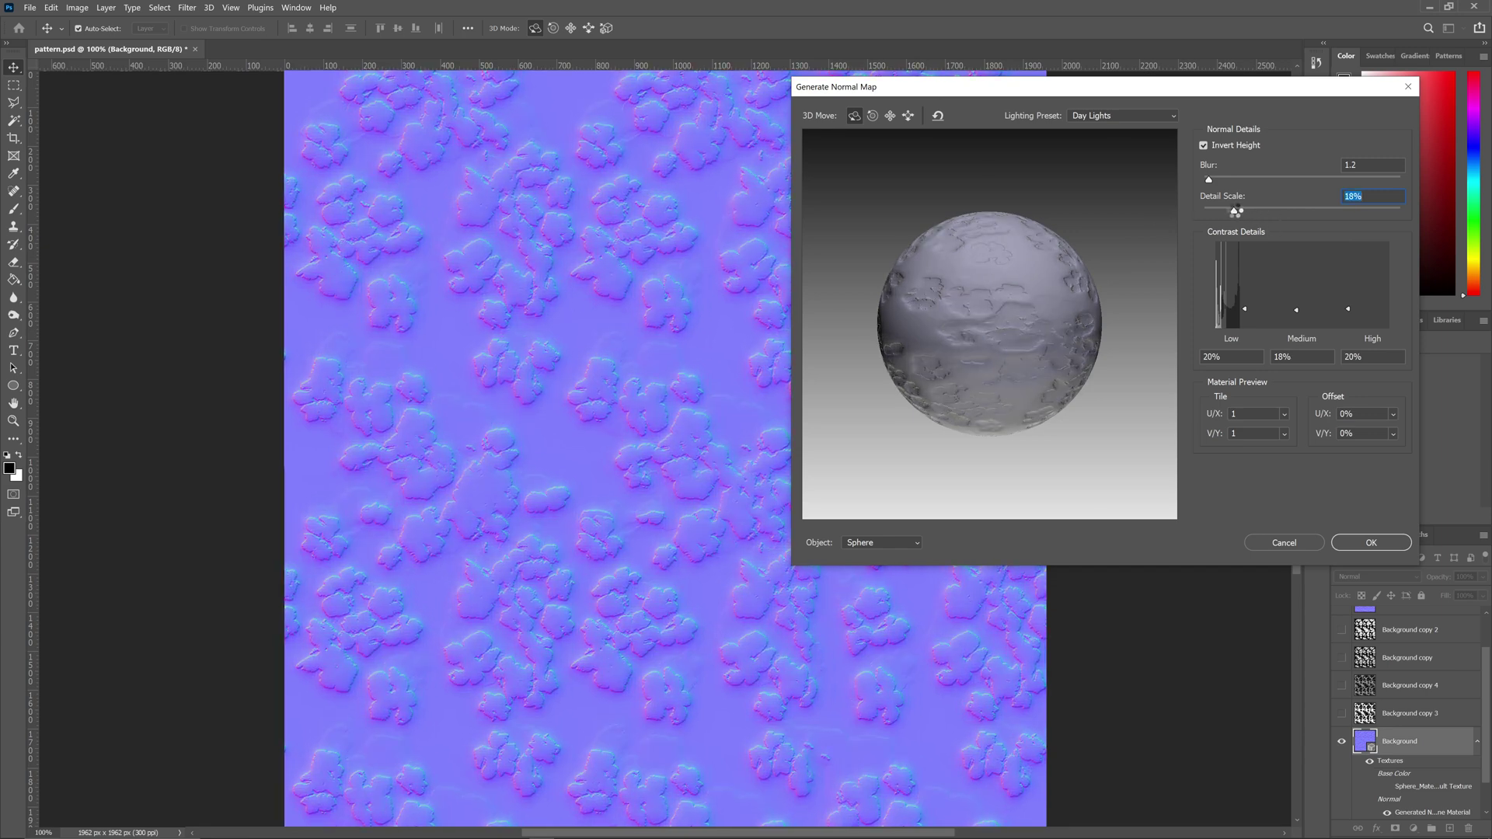
pyautogui.click(1290, 544)
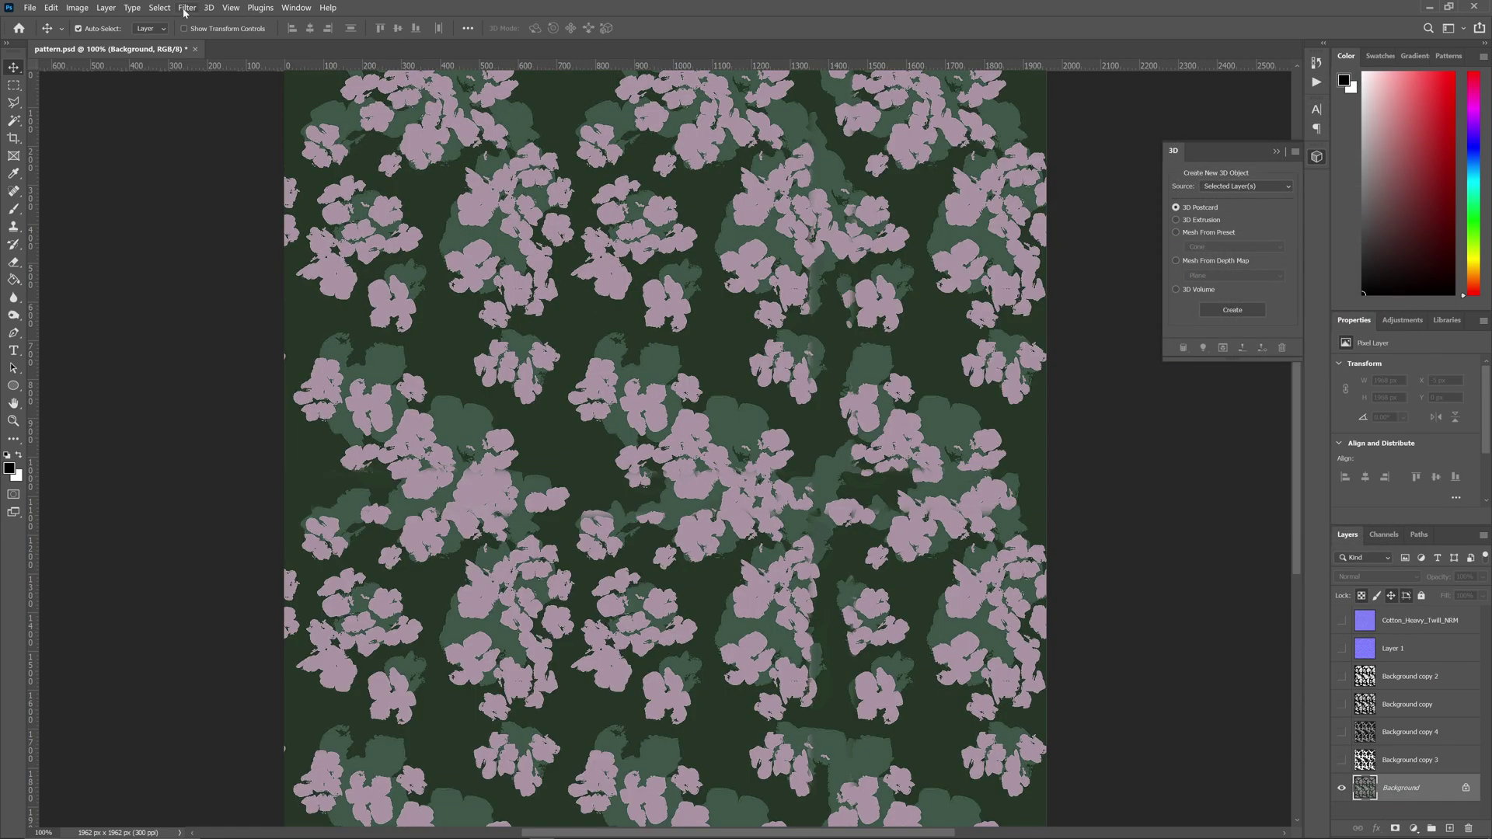
# Step: Try Generate Bump (Height) Map on the Background layer with blur 1.7 and detail scales of 106% and 101%, and discard it
pyautogui.click(185, 9)
pyautogui.moveTo(261, 155)
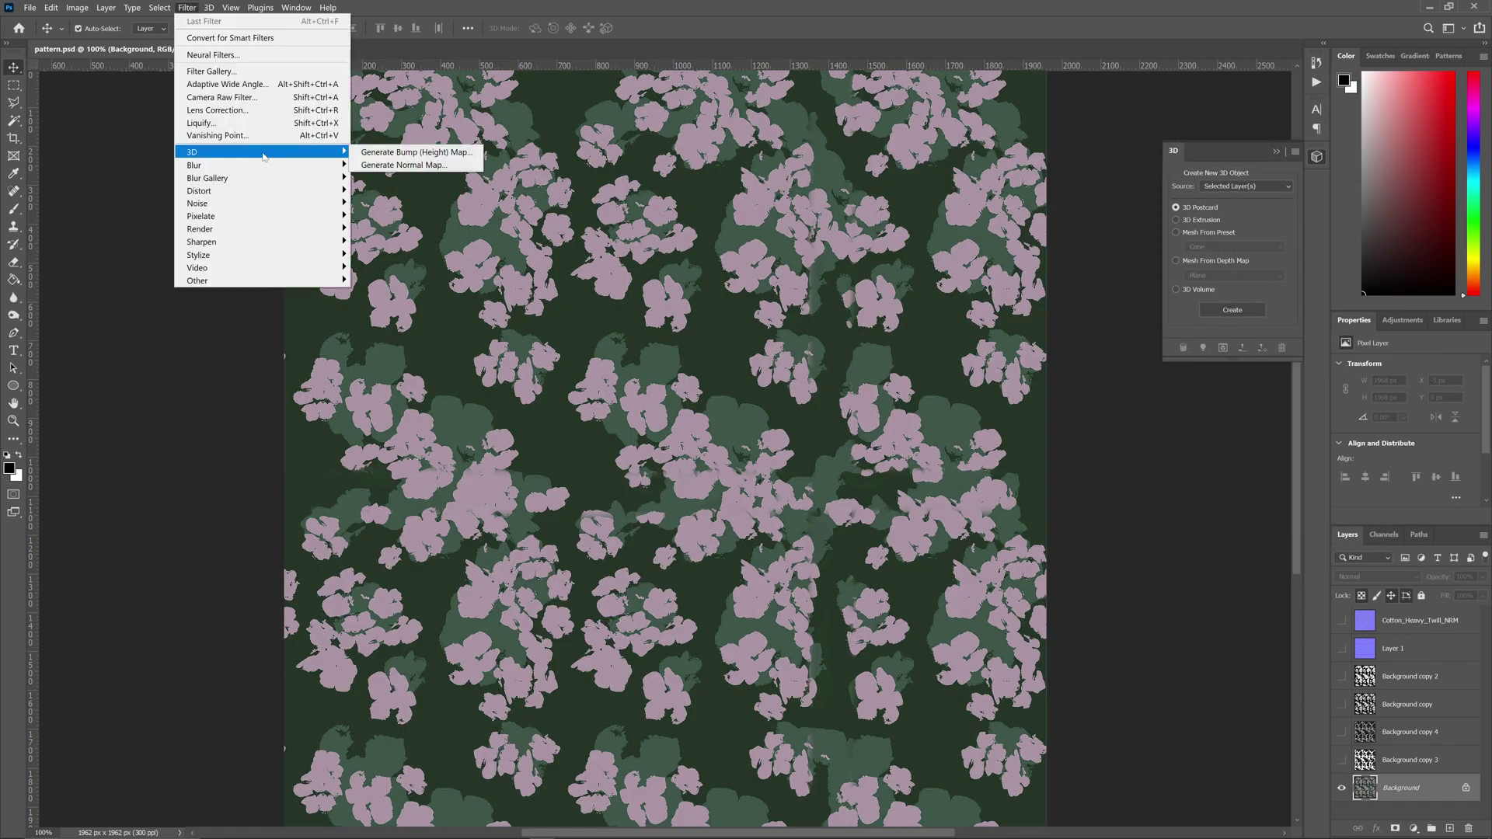
pyautogui.click(395, 154)
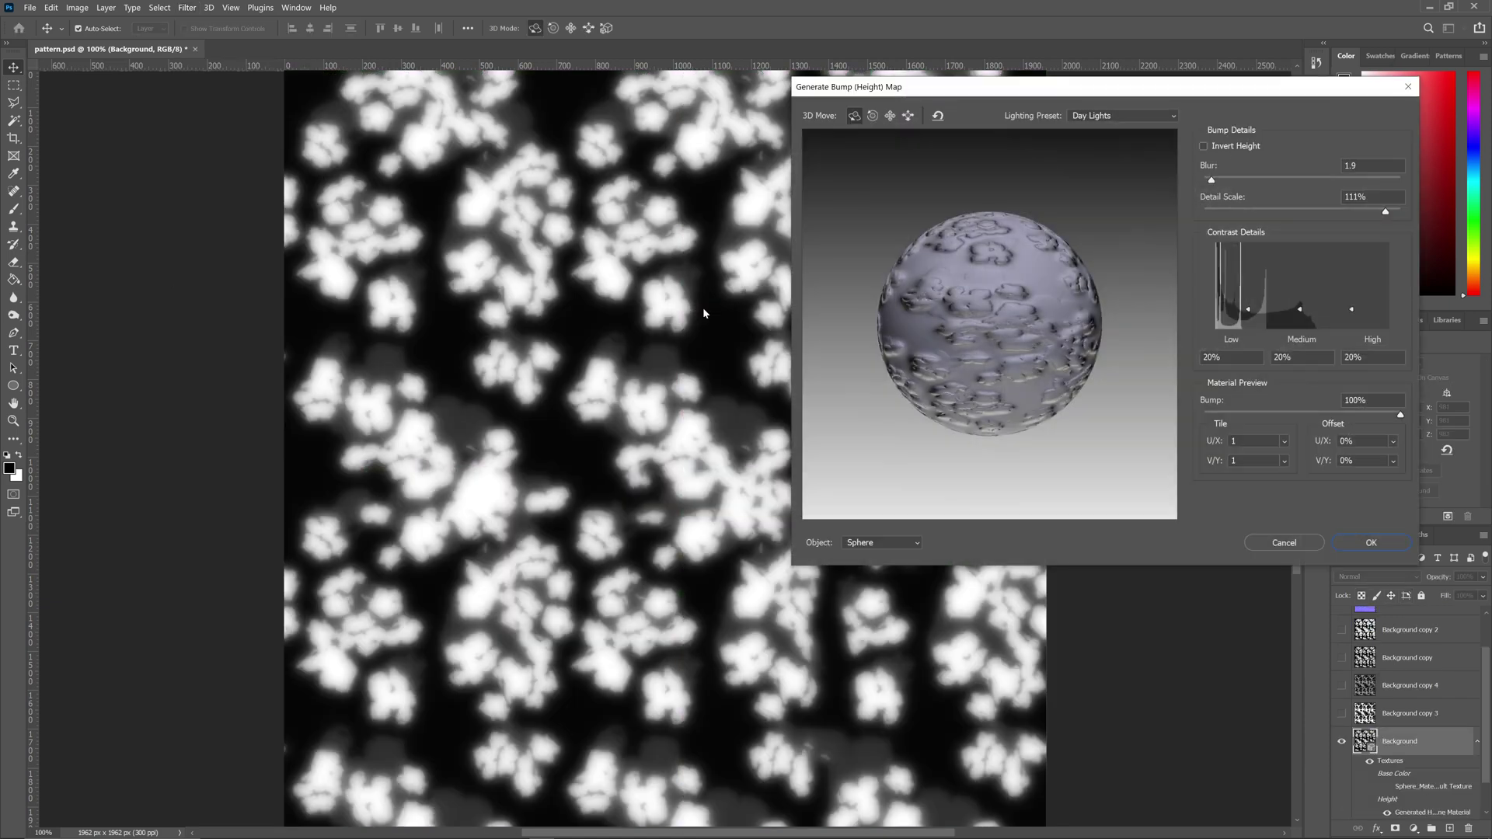
pyautogui.moveTo(1026, 296); pyautogui.dragTo(1104, 287)
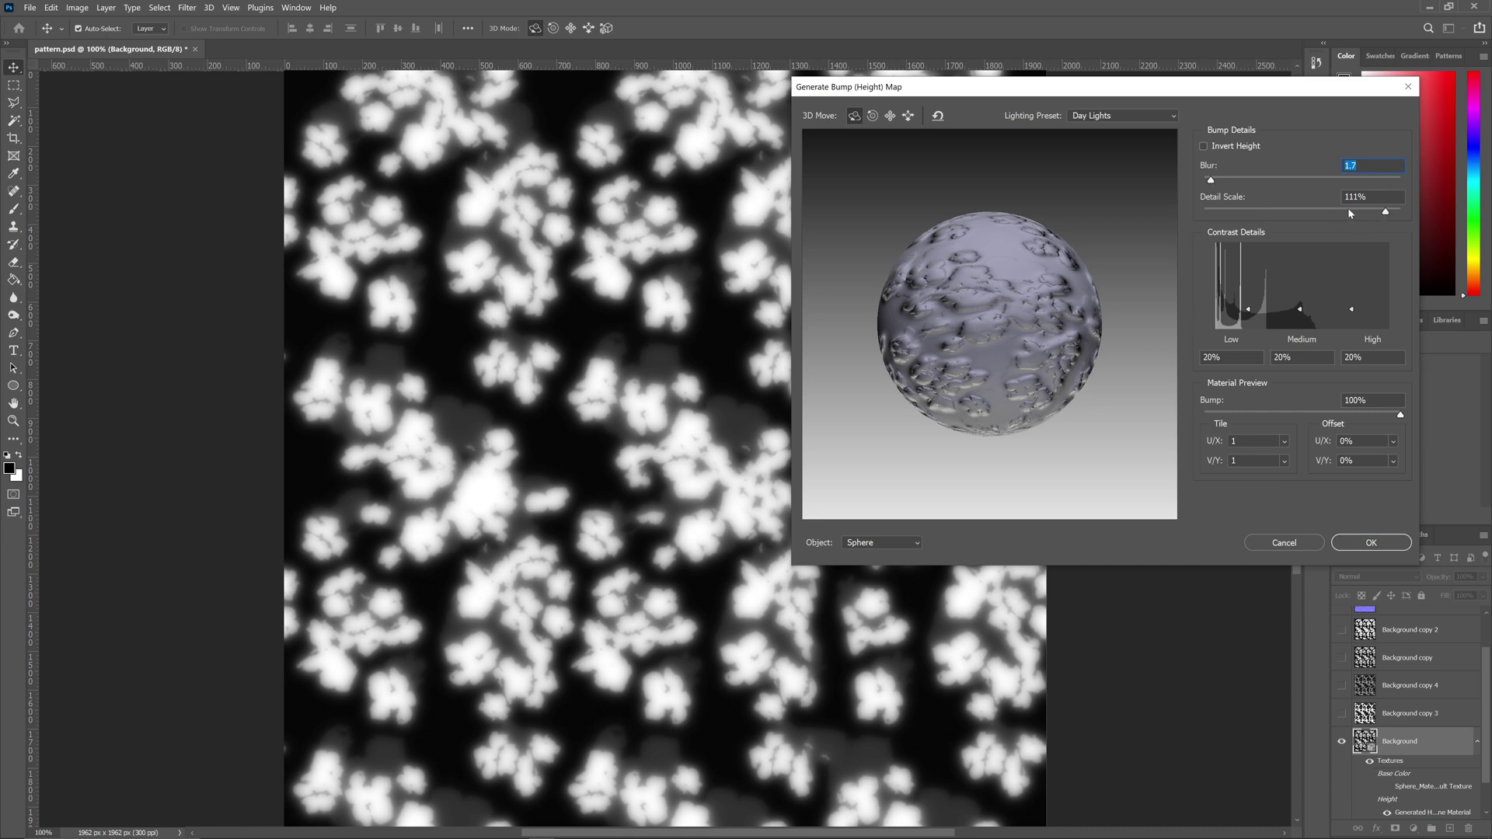
pyautogui.moveTo(1383, 216); pyautogui.dragTo(1388, 216)
pyautogui.click(1219, 209)
pyautogui.moveTo(1222, 212); pyautogui.dragTo(1377, 212)
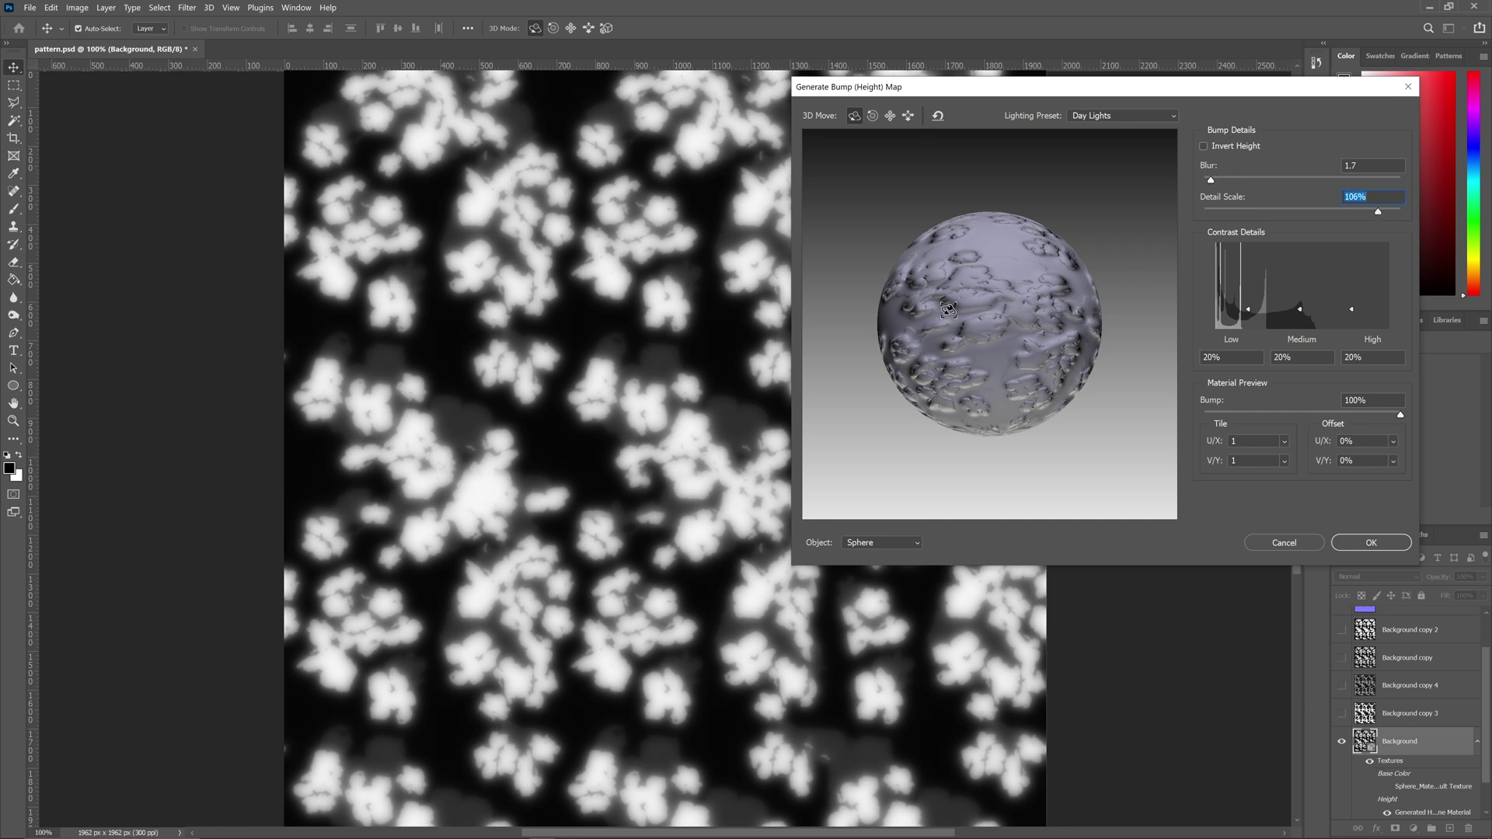
pyautogui.click(1367, 212)
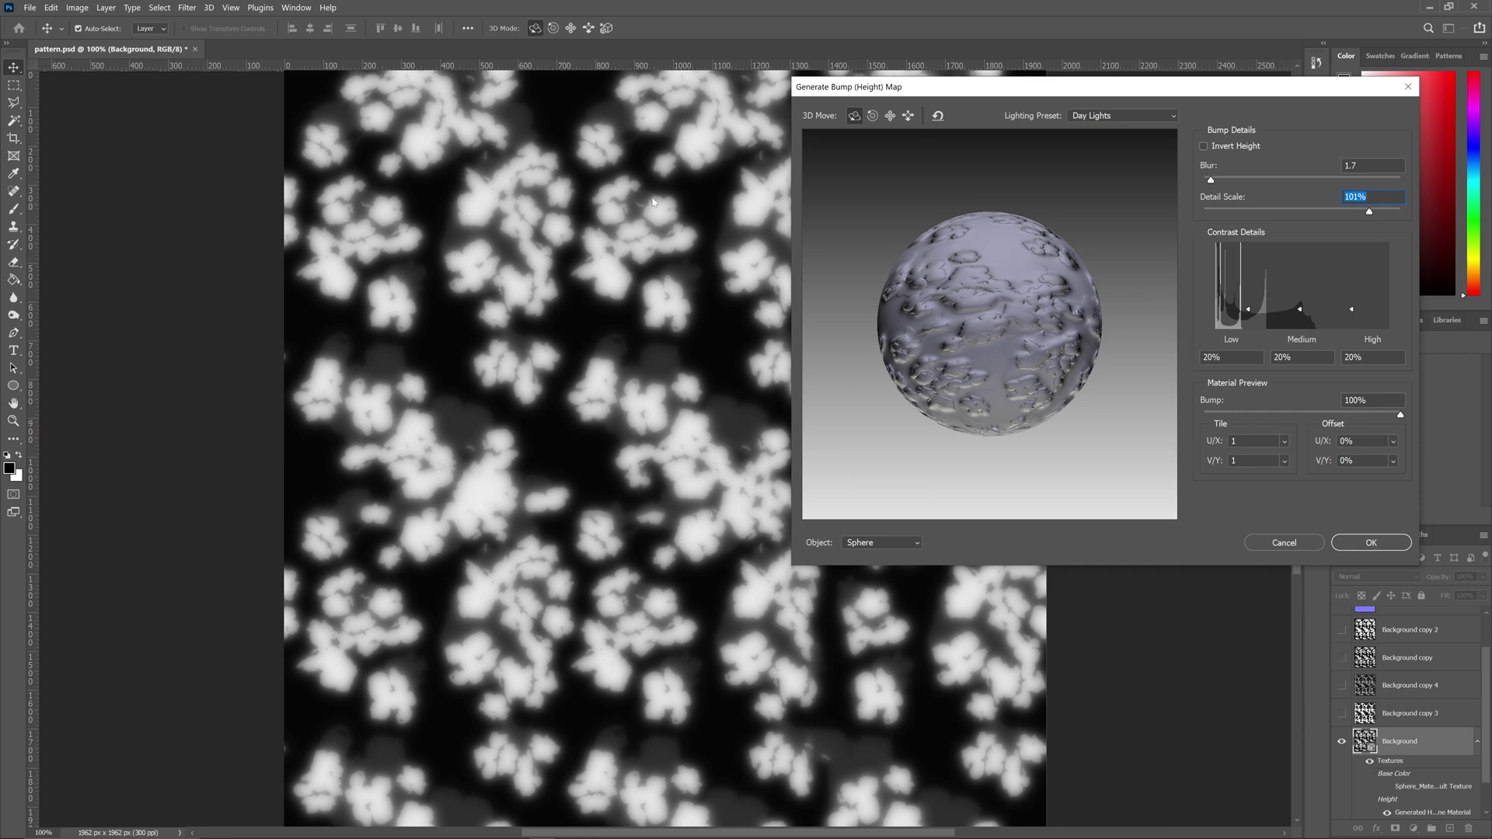
pyautogui.click(1296, 543)
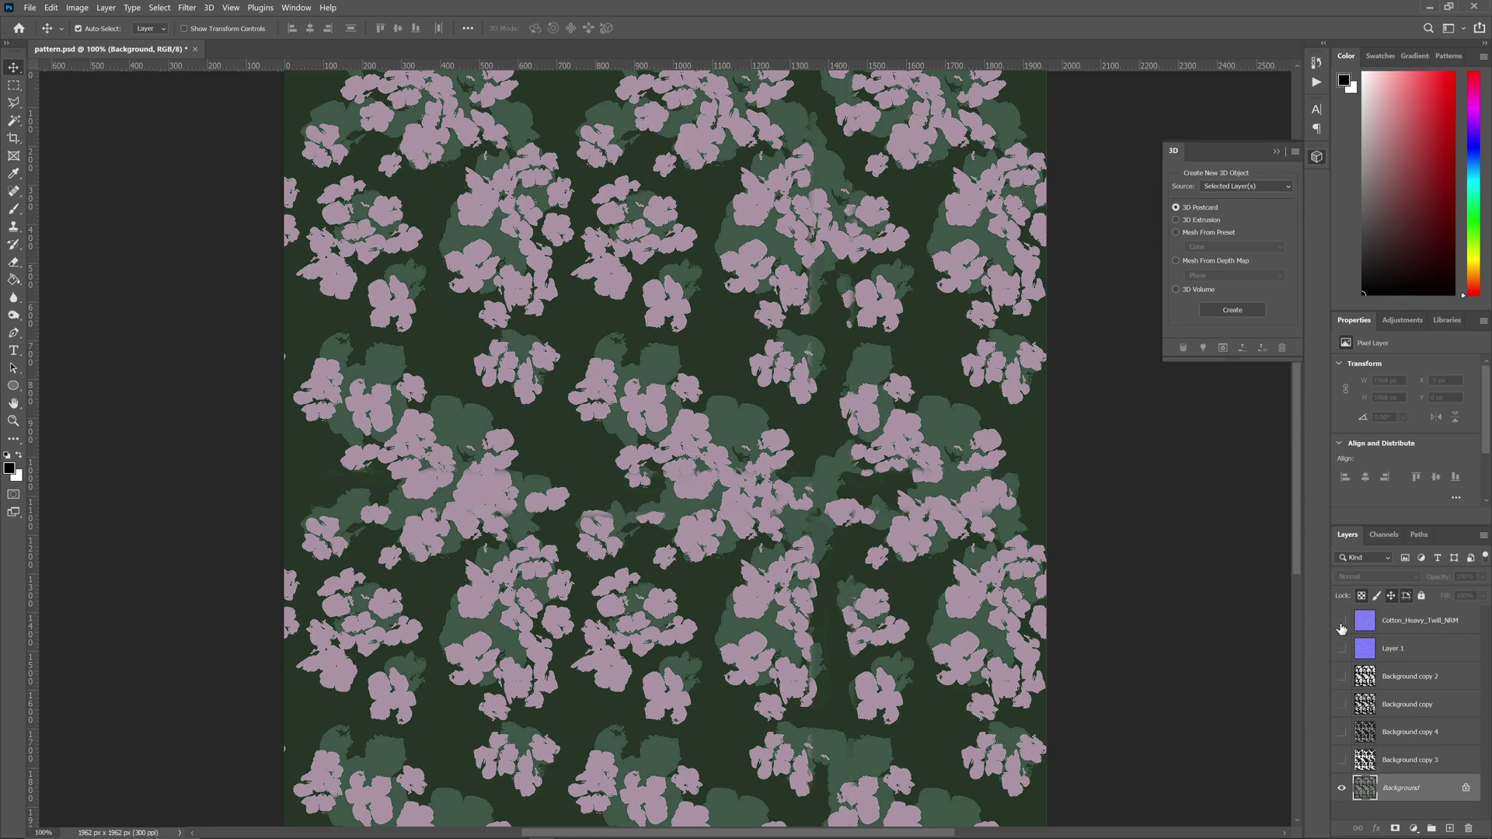
# Step: Show the floral normal map on Layer 1 and briefly preview the Cotton_Heavy_Twill_NRM layer above it
pyautogui.click(1342, 648)
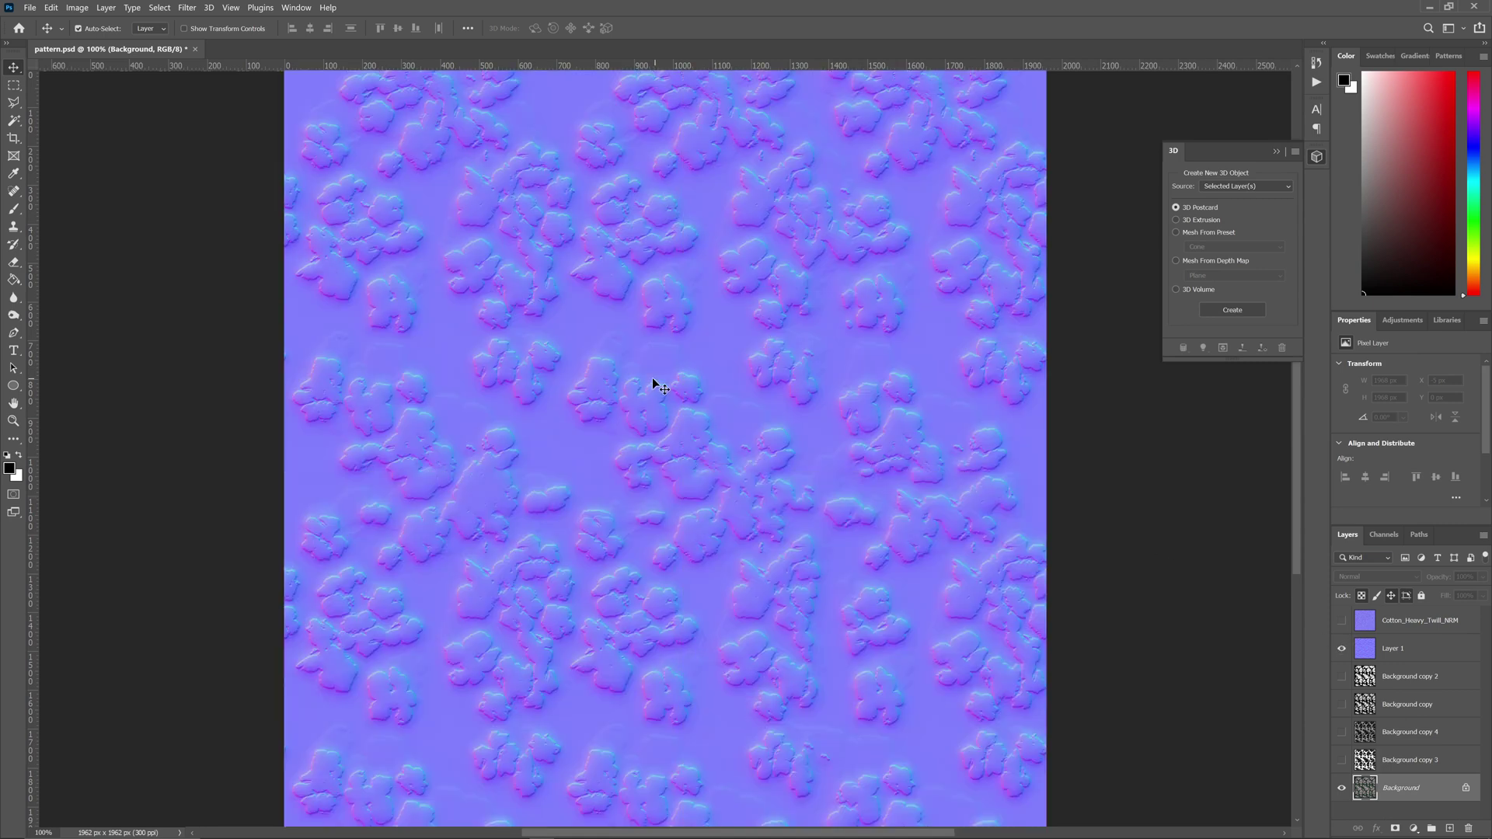
pyautogui.click(1342, 621)
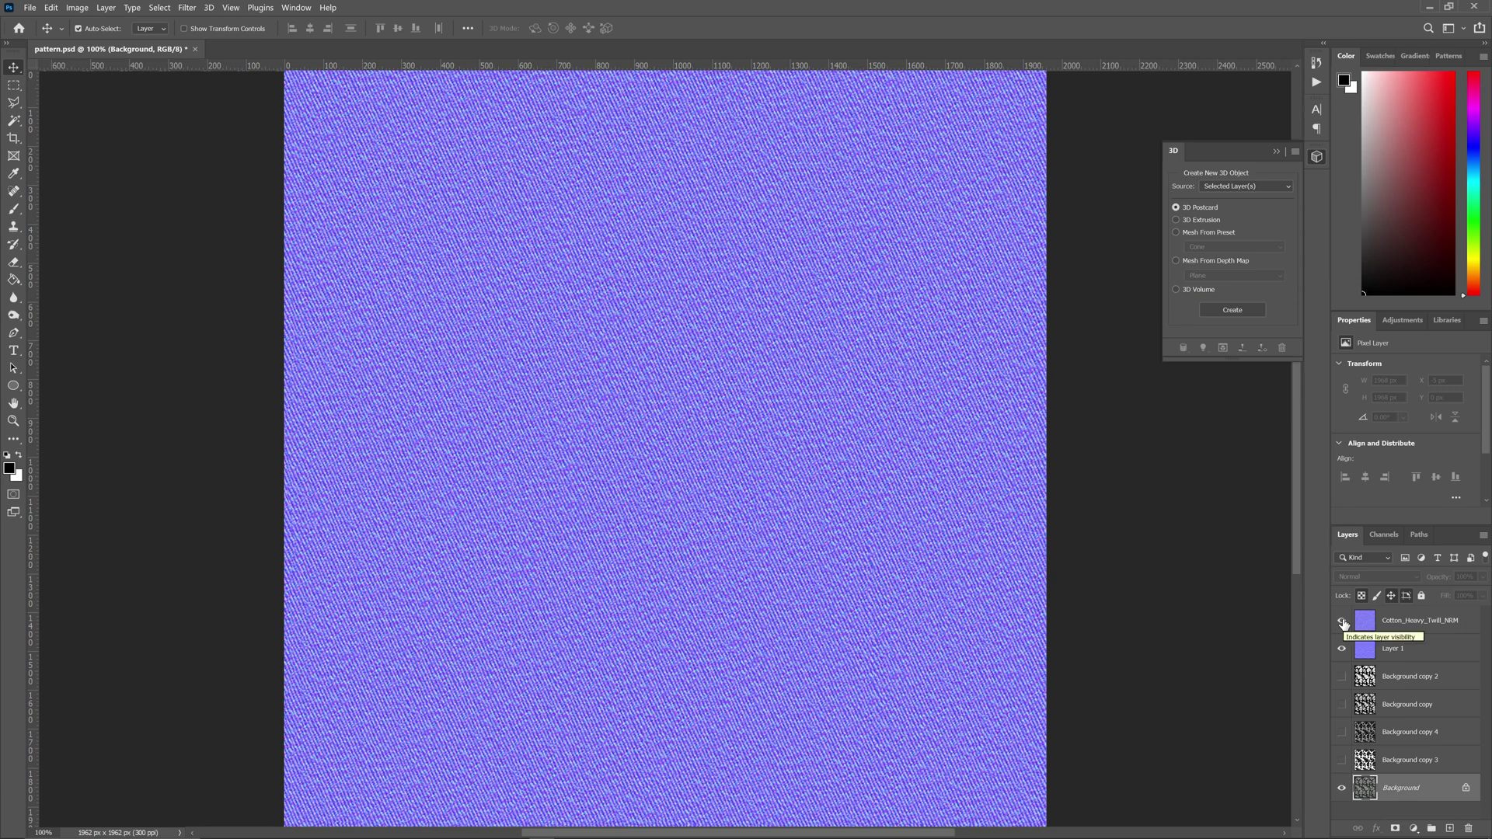
pyautogui.click(1341, 621)
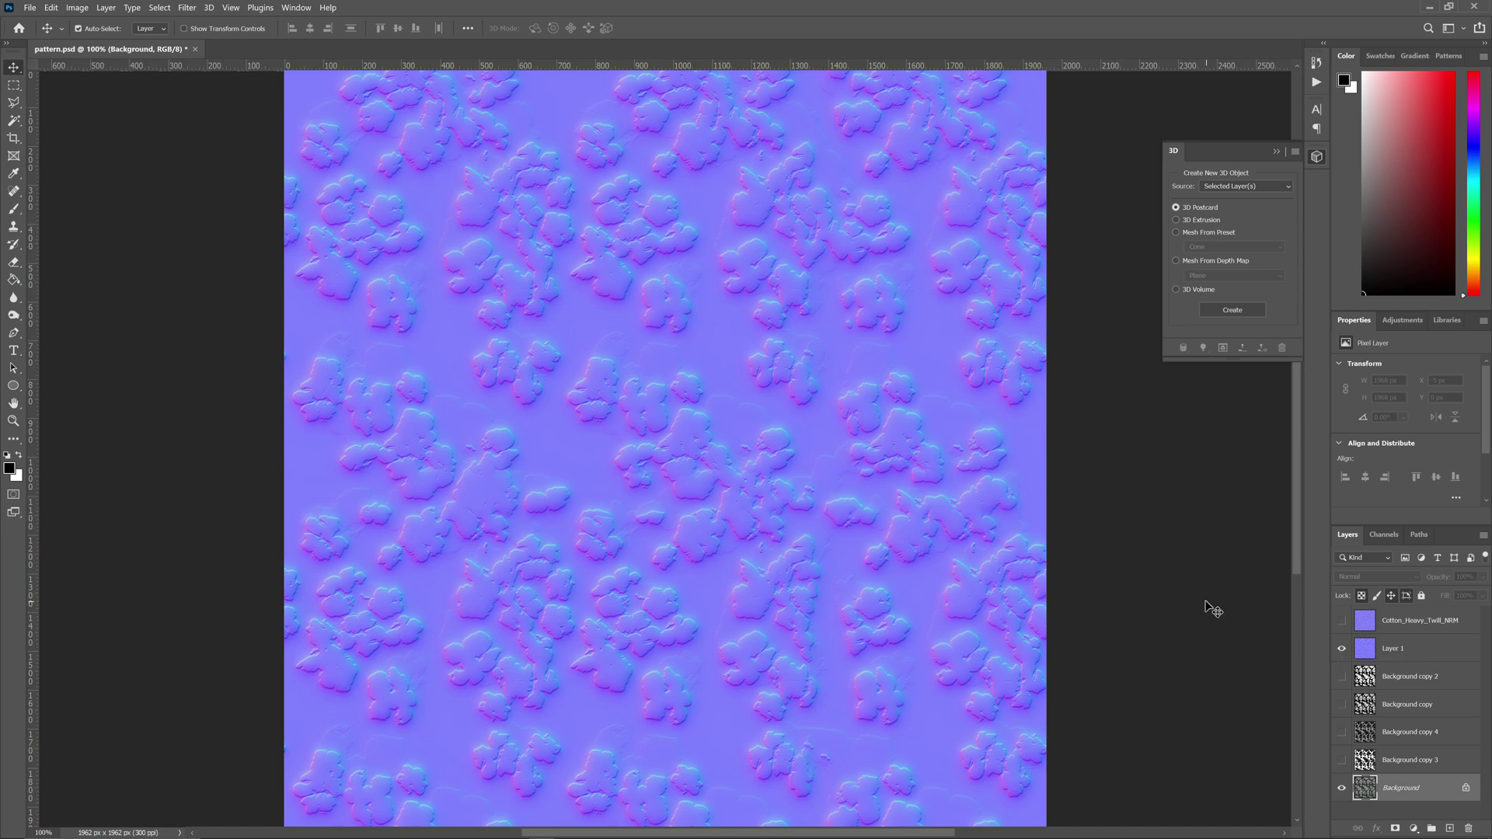
# Step: Select all white flower areas of the Background copy 2 layer with the Magic Wand, and hide that layer again
pyautogui.click(1341, 676)
pyautogui.click(1341, 648)
pyautogui.click(1341, 678)
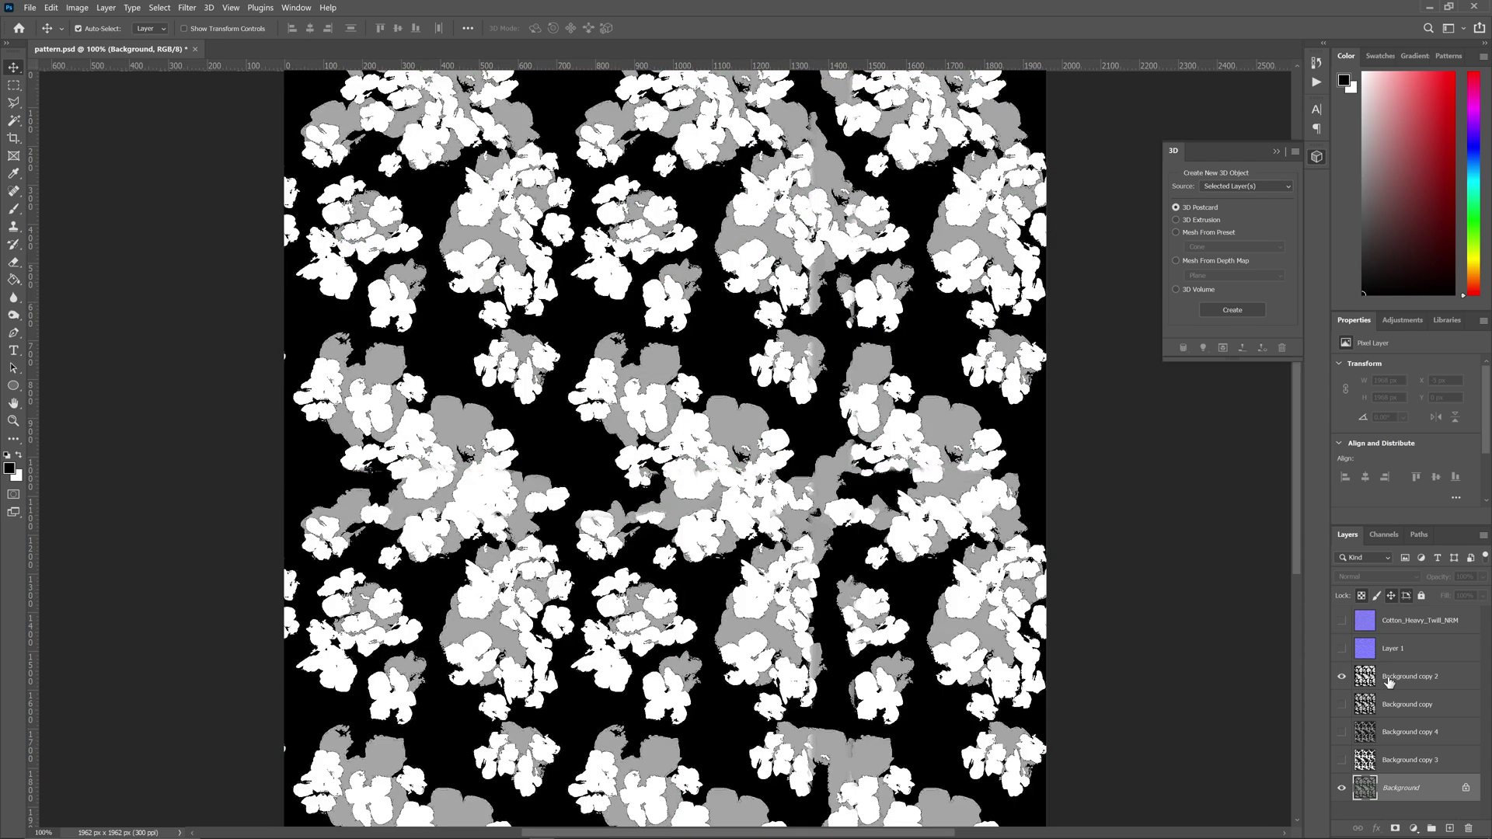
pyautogui.click(1390, 682)
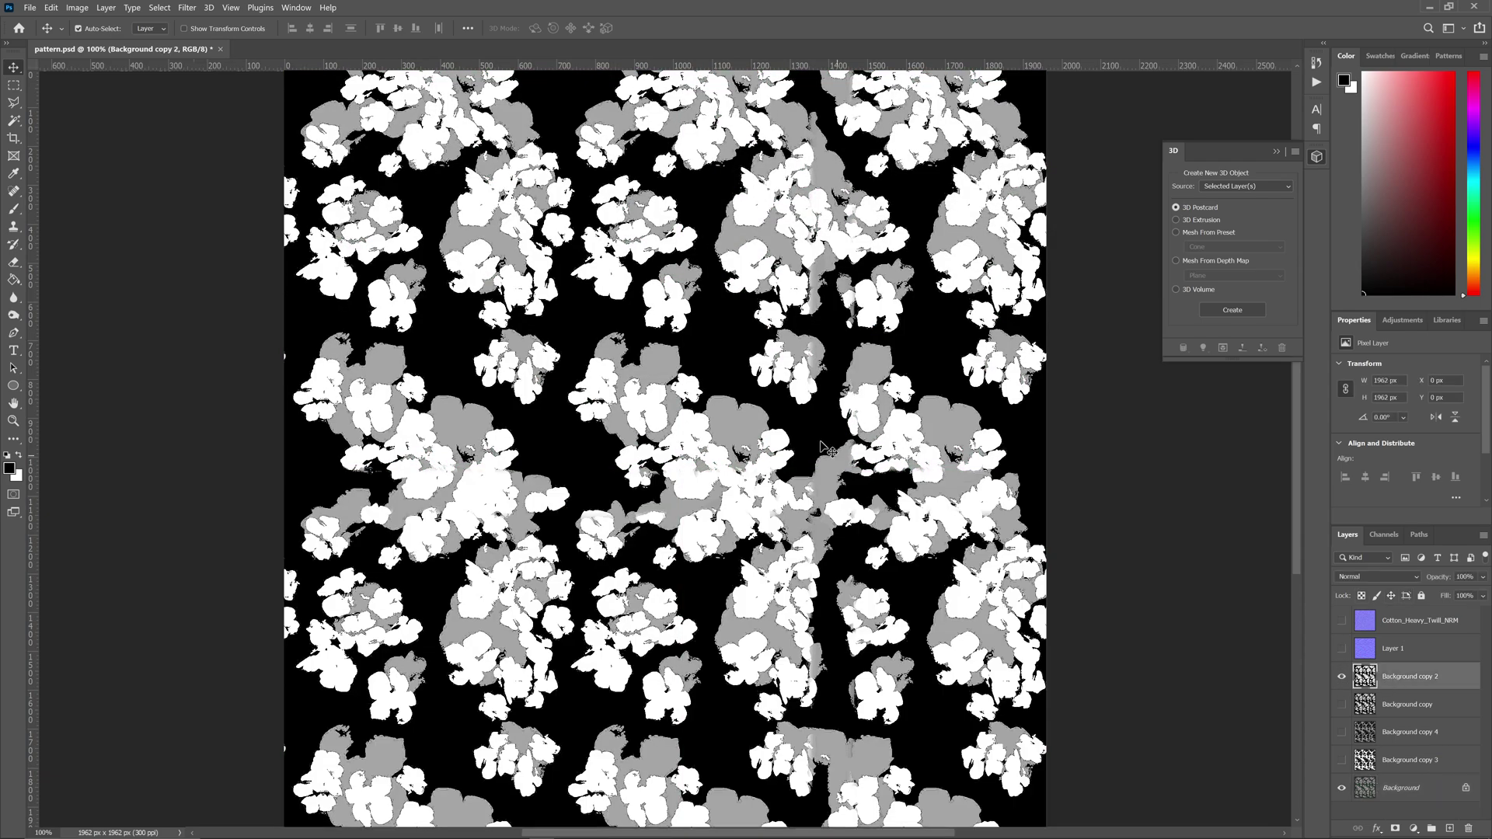
pyautogui.press('w')
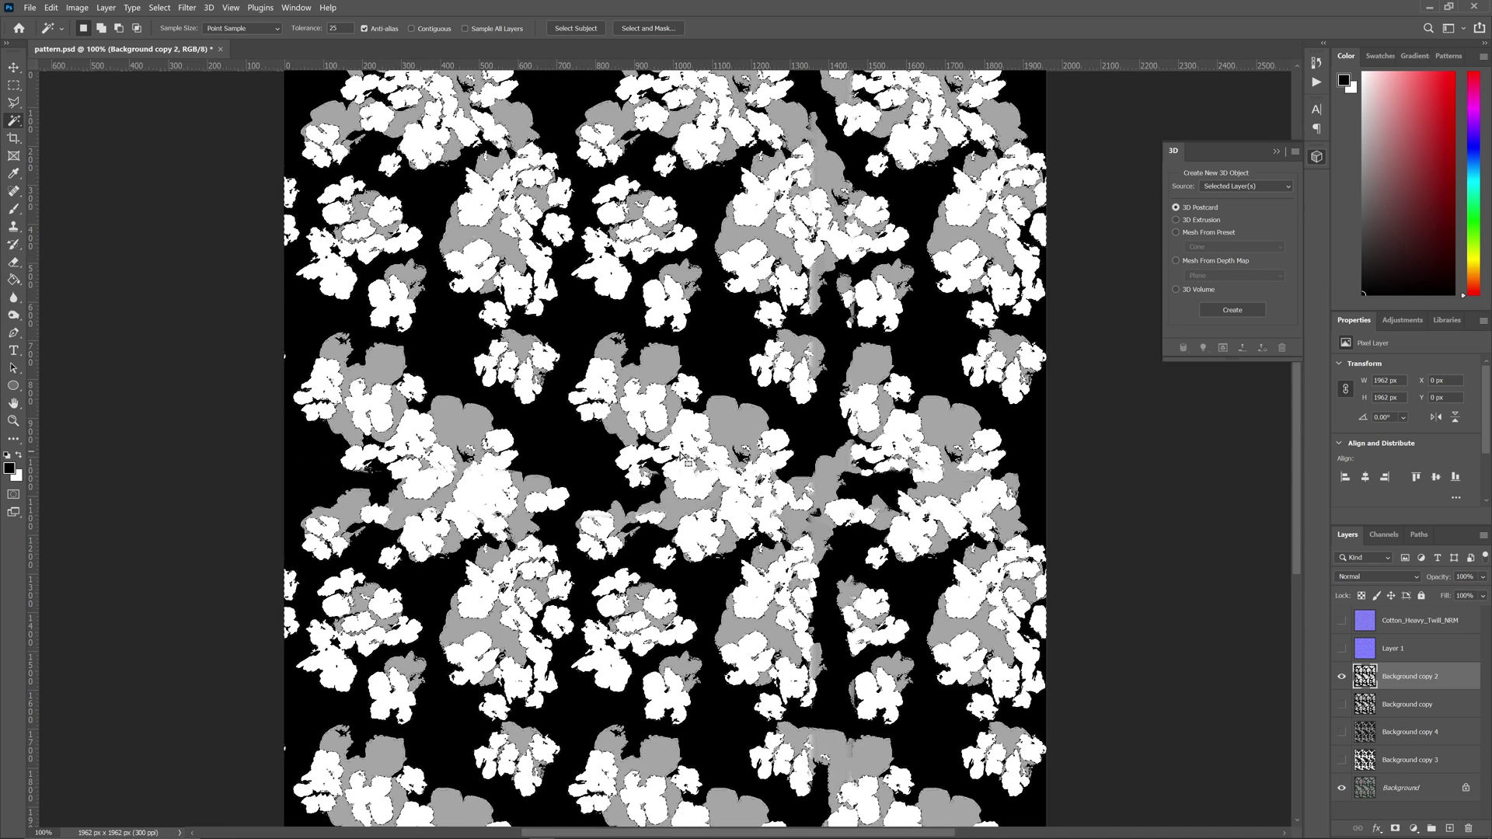
pyautogui.click(1340, 677)
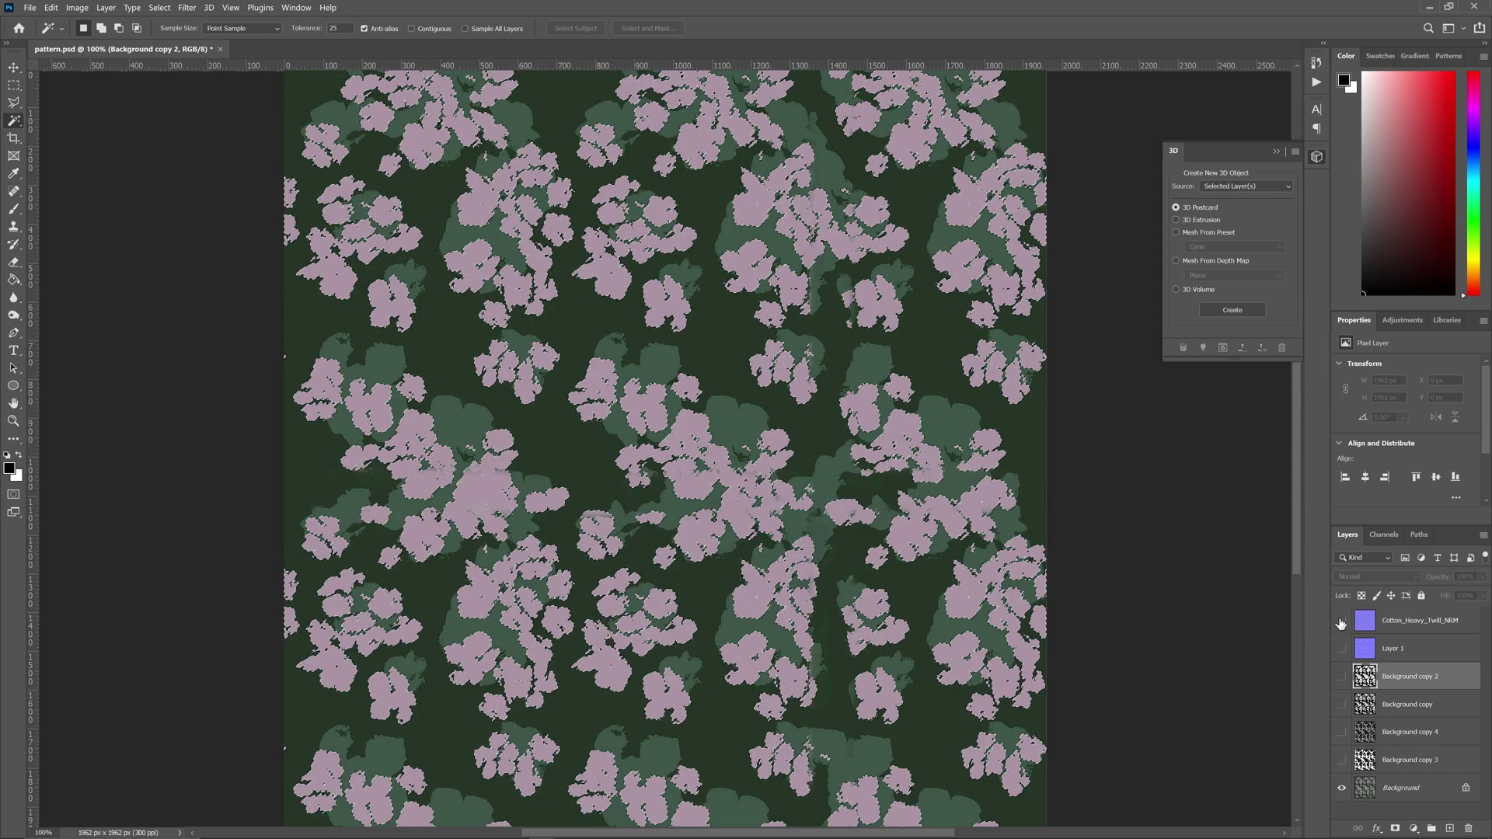
# Step: Delete the selected flower areas from the Cotton_Heavy_Twill_NRM layer and show Layer 1 beneath it
pyautogui.click(1340, 621)
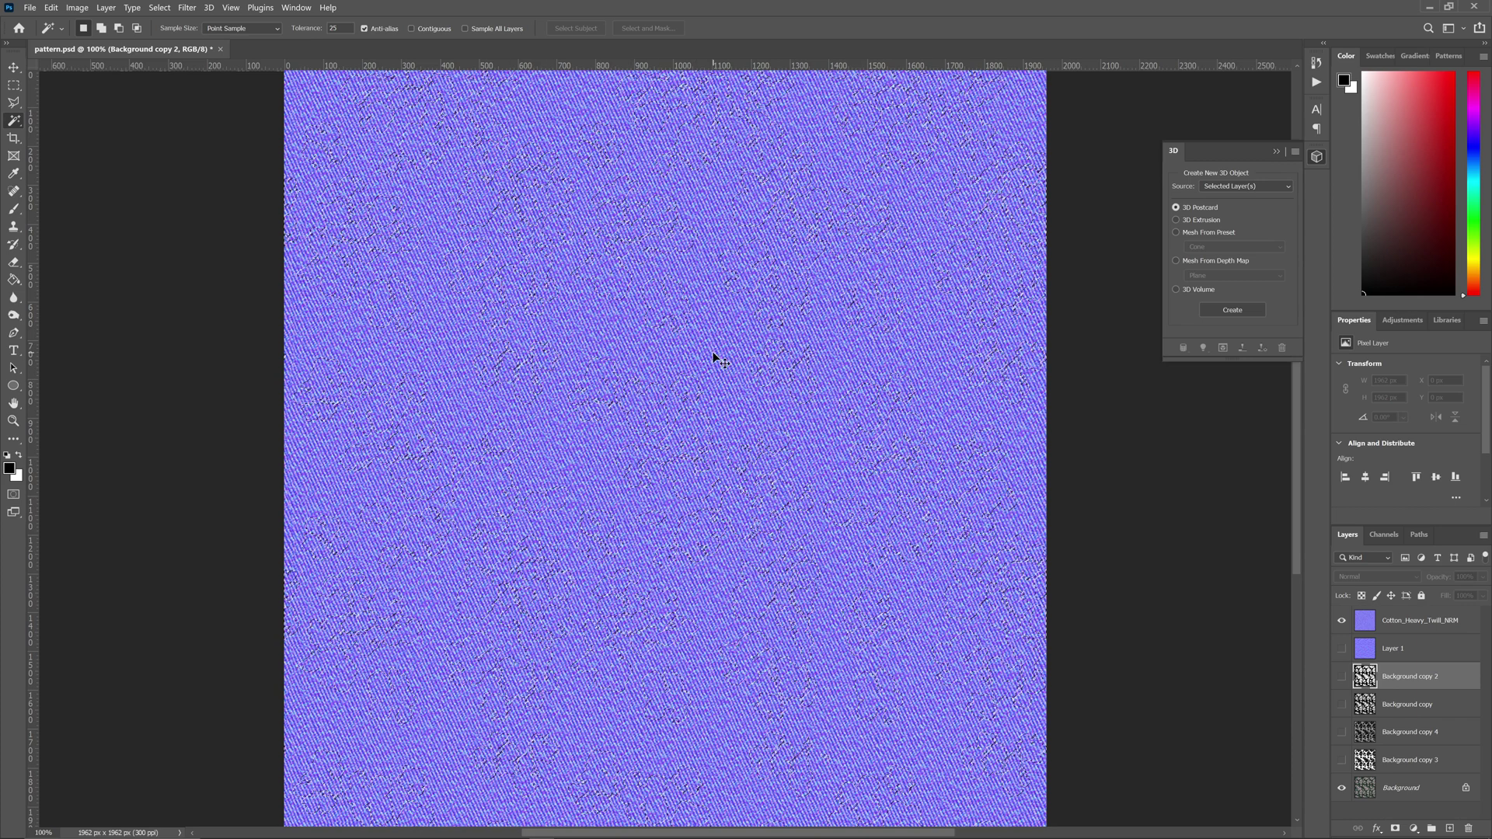
pyautogui.click(1376, 622)
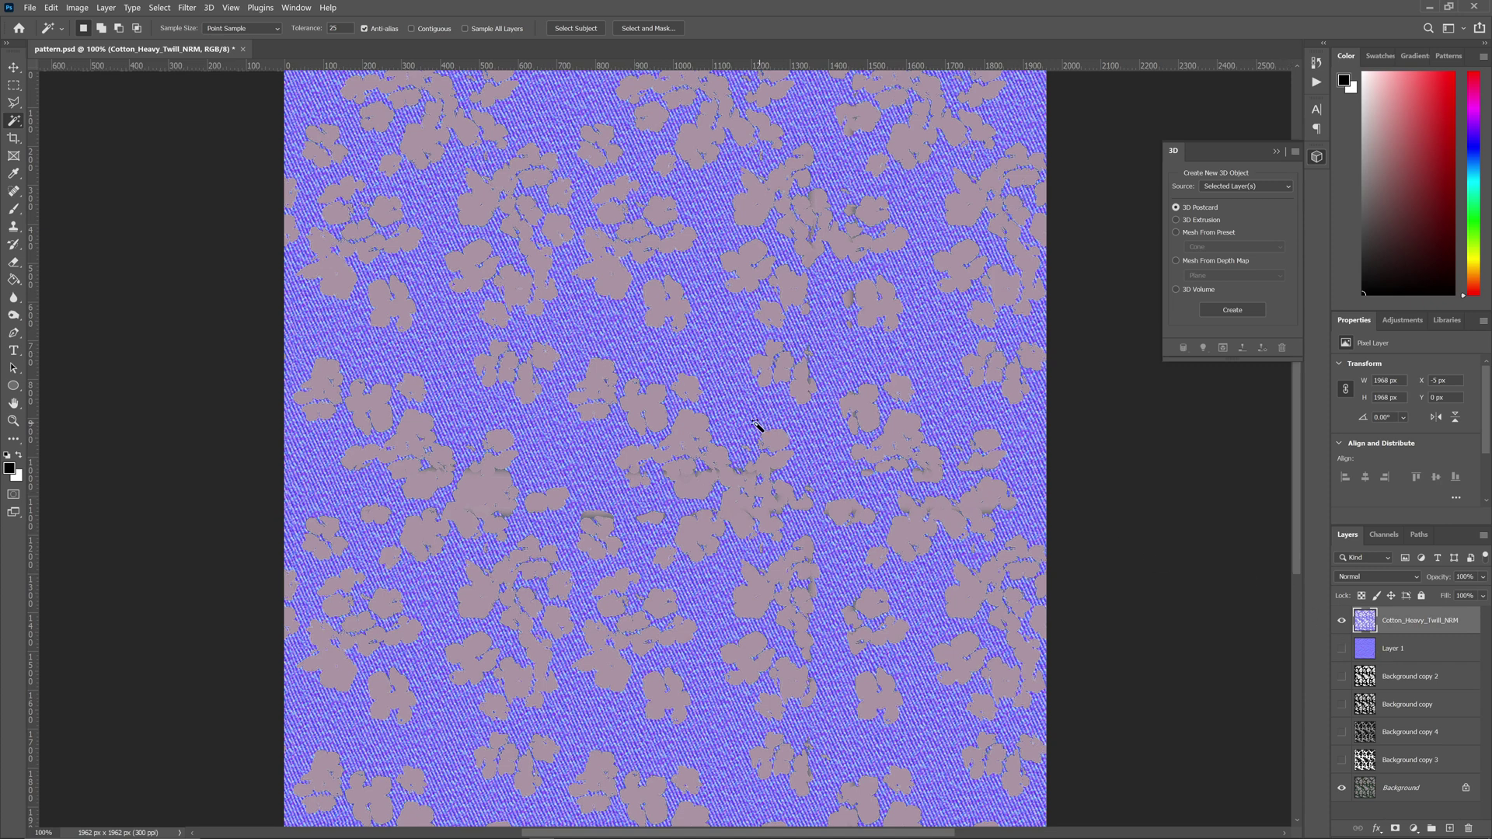
pyautogui.click(1341, 648)
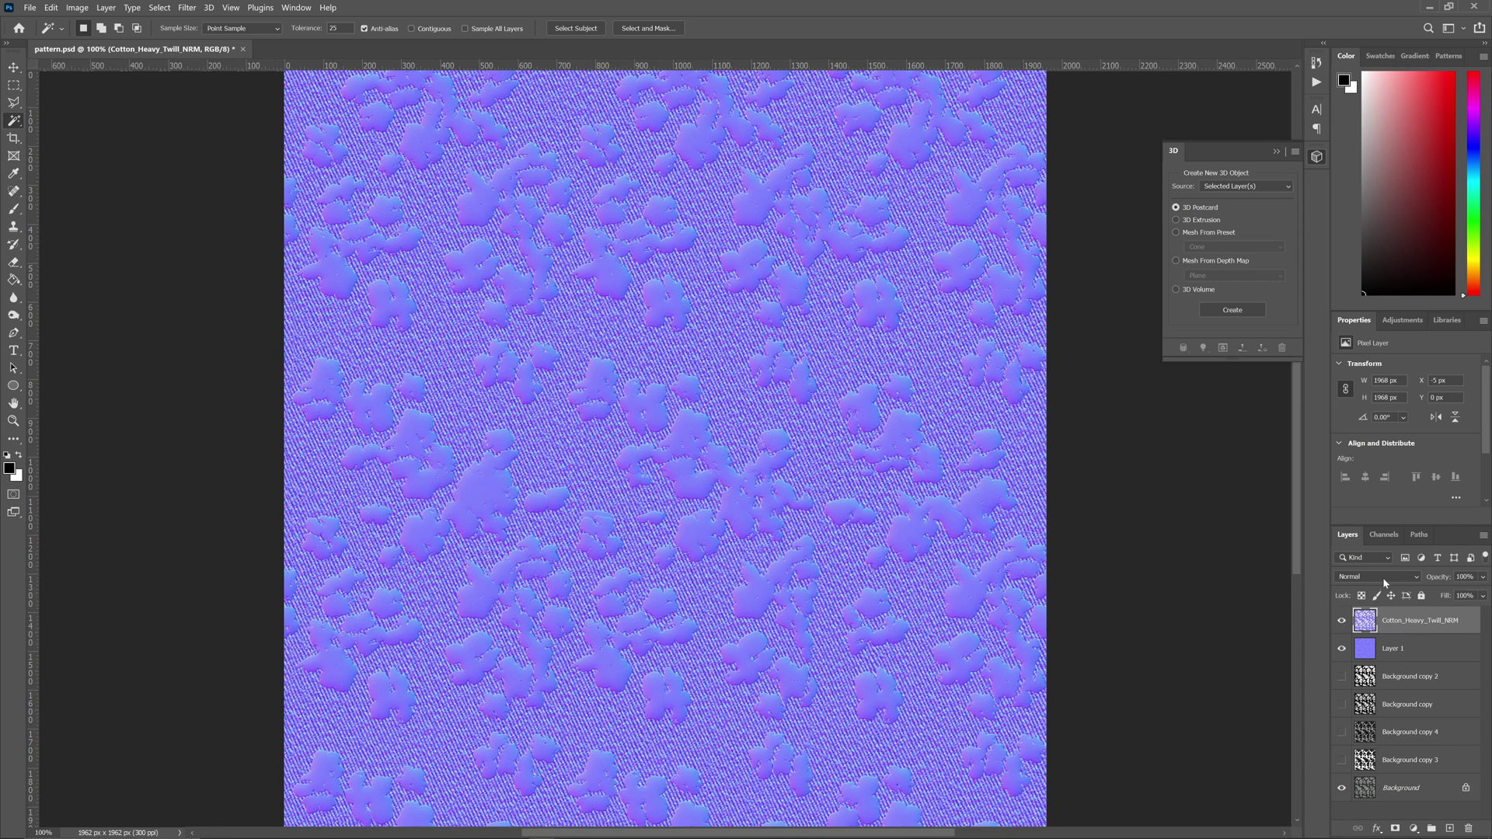
# Step: Set the Cotton_Heavy_Twill_NRM layer's opacity to 64%, preview other blend modes and keep Normal
pyautogui.click(1485, 579)
pyautogui.moveTo(1482, 596); pyautogui.dragTo(1466, 596)
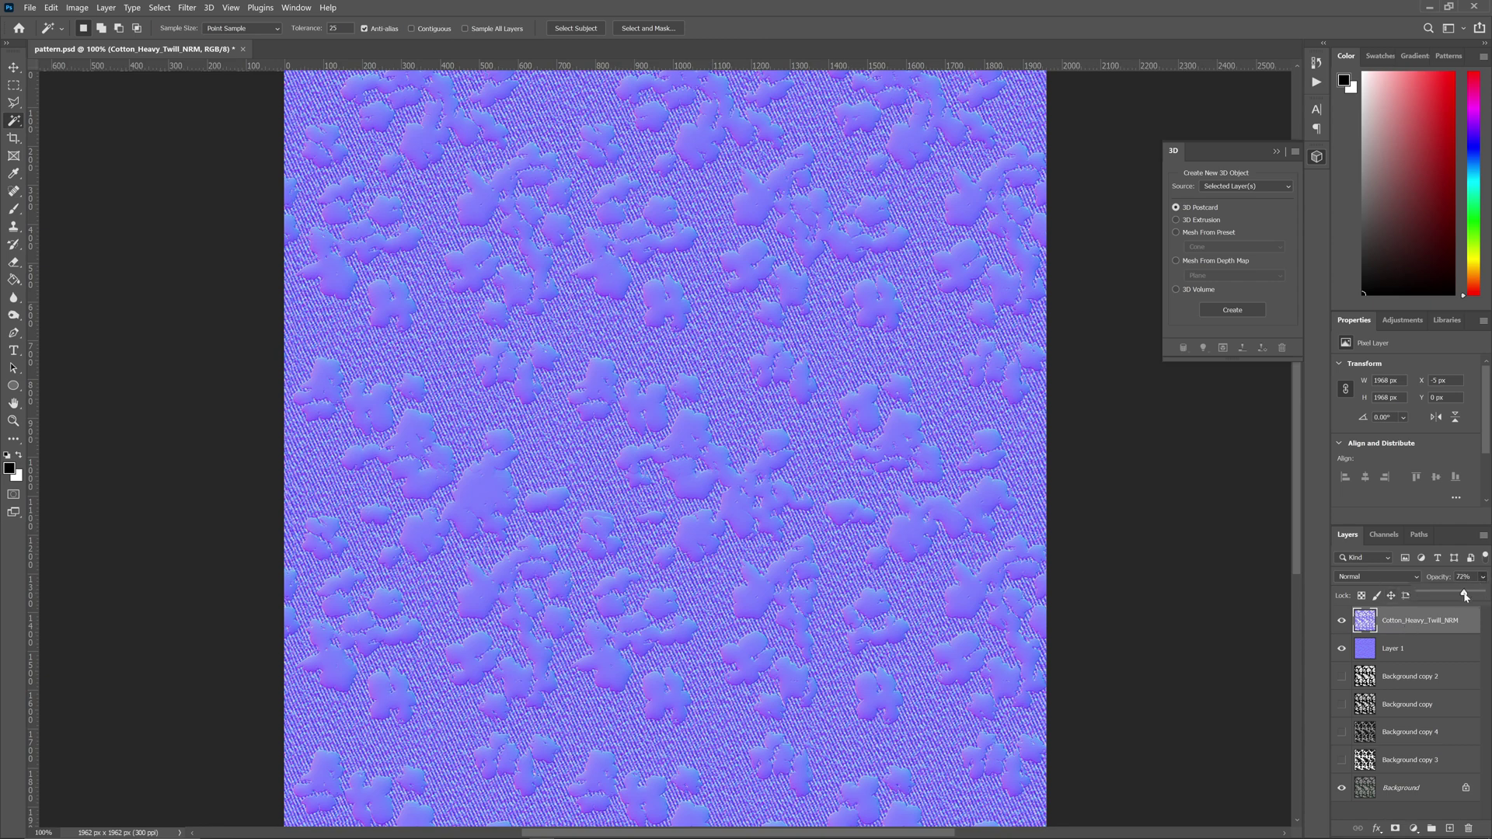
pyautogui.click(1360, 577)
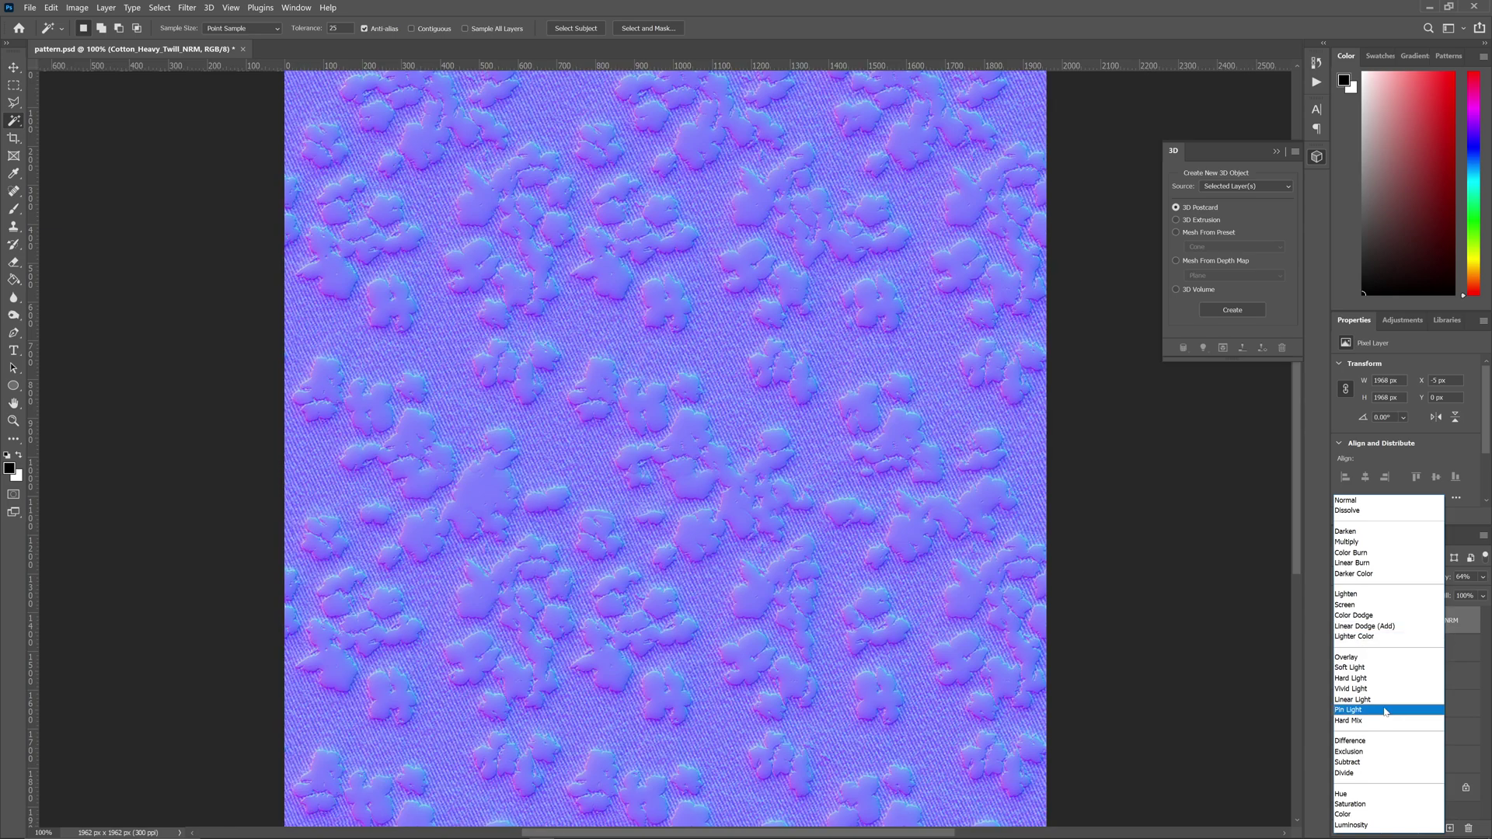
pyautogui.click(1488, 581)
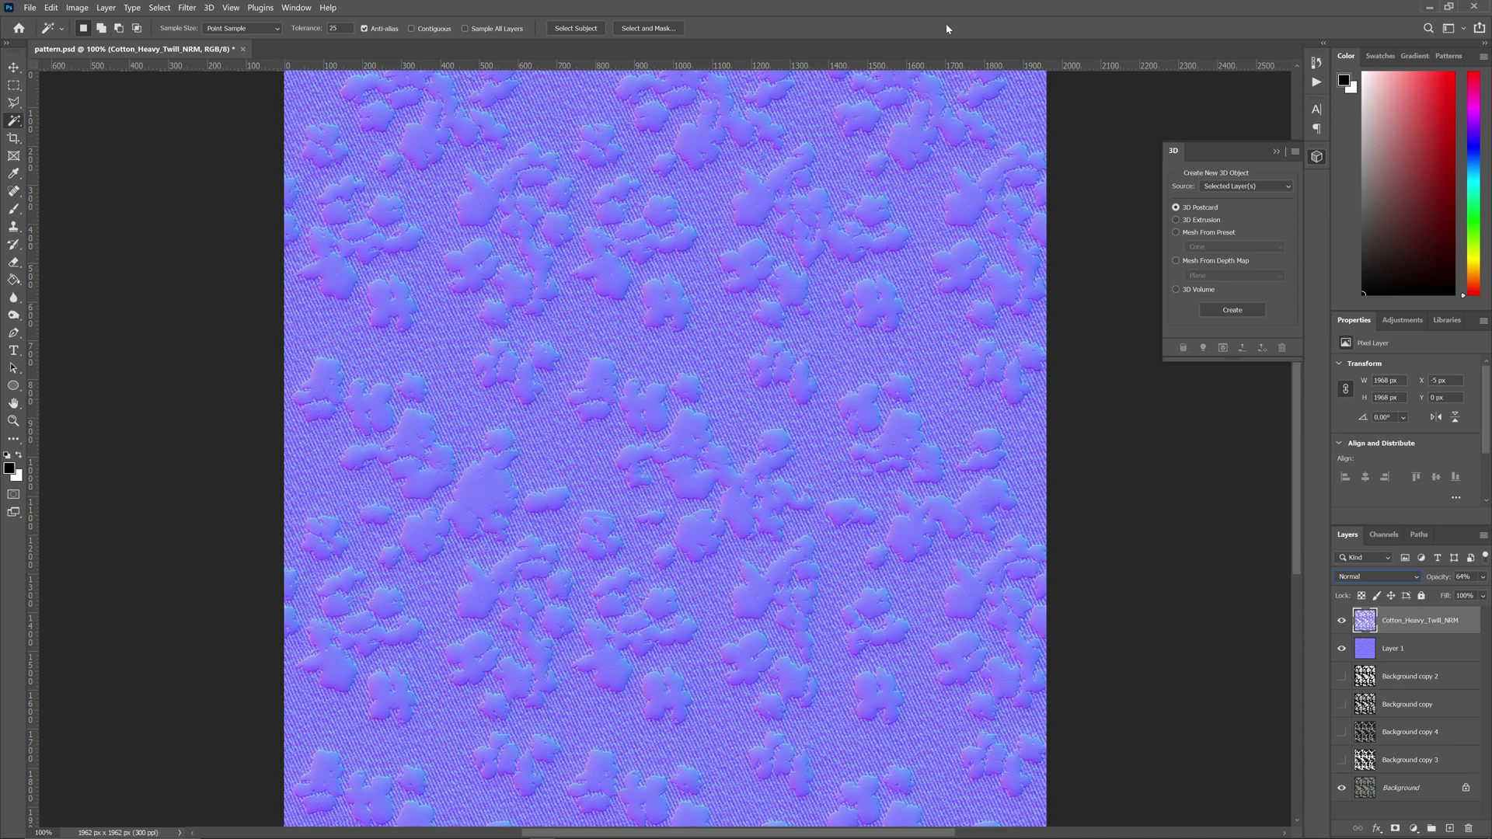
# Step: Switch to CLO with material - Copy.zprj and frame the whole draped cloth in the 3D view
pyautogui.moveTo(972, 8); pyautogui.dragTo(506, 265)
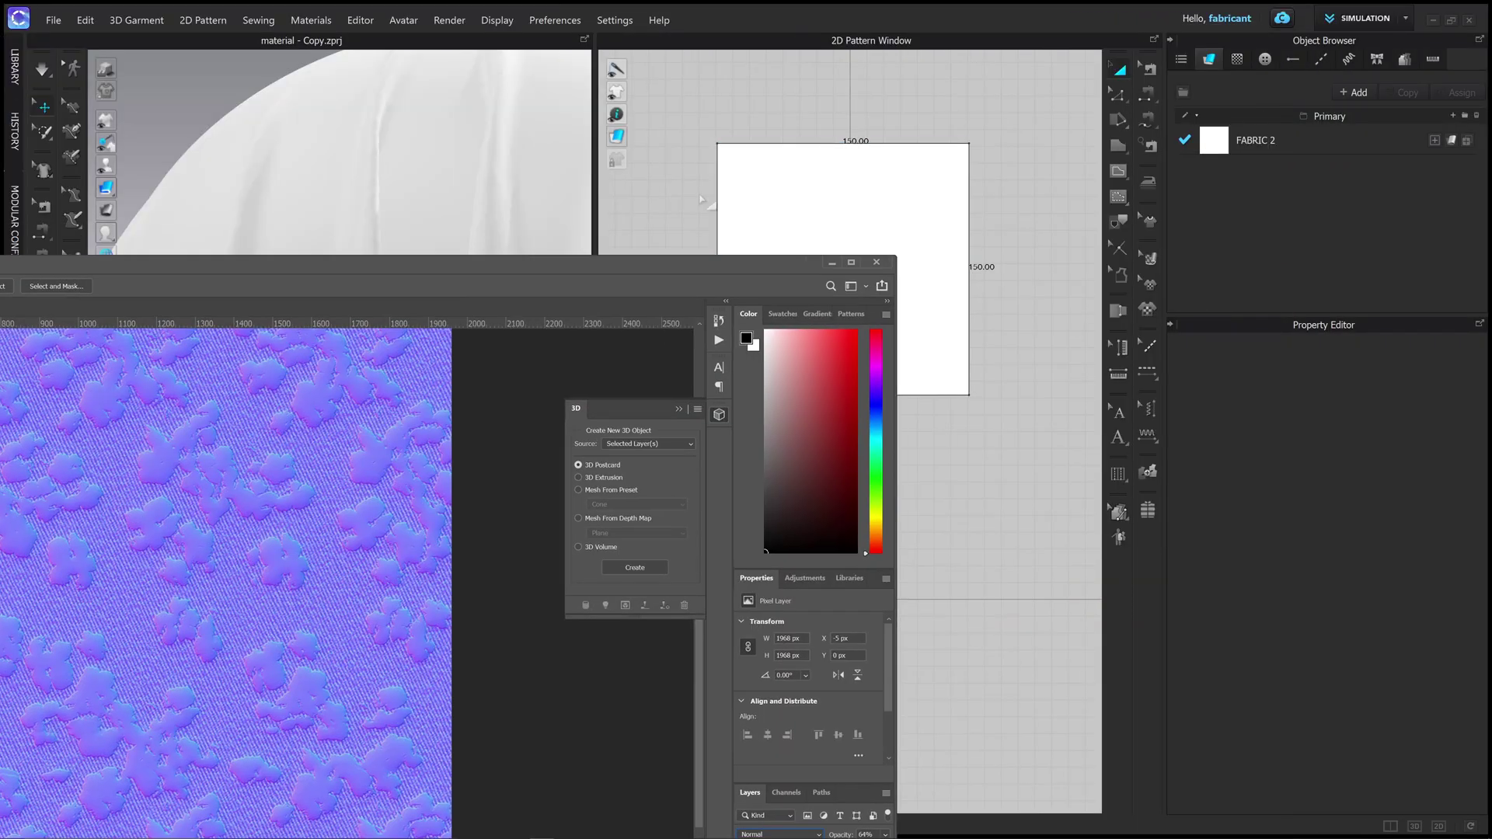
pyautogui.click(829, 261)
pyautogui.scroll(-5, 389, 412)
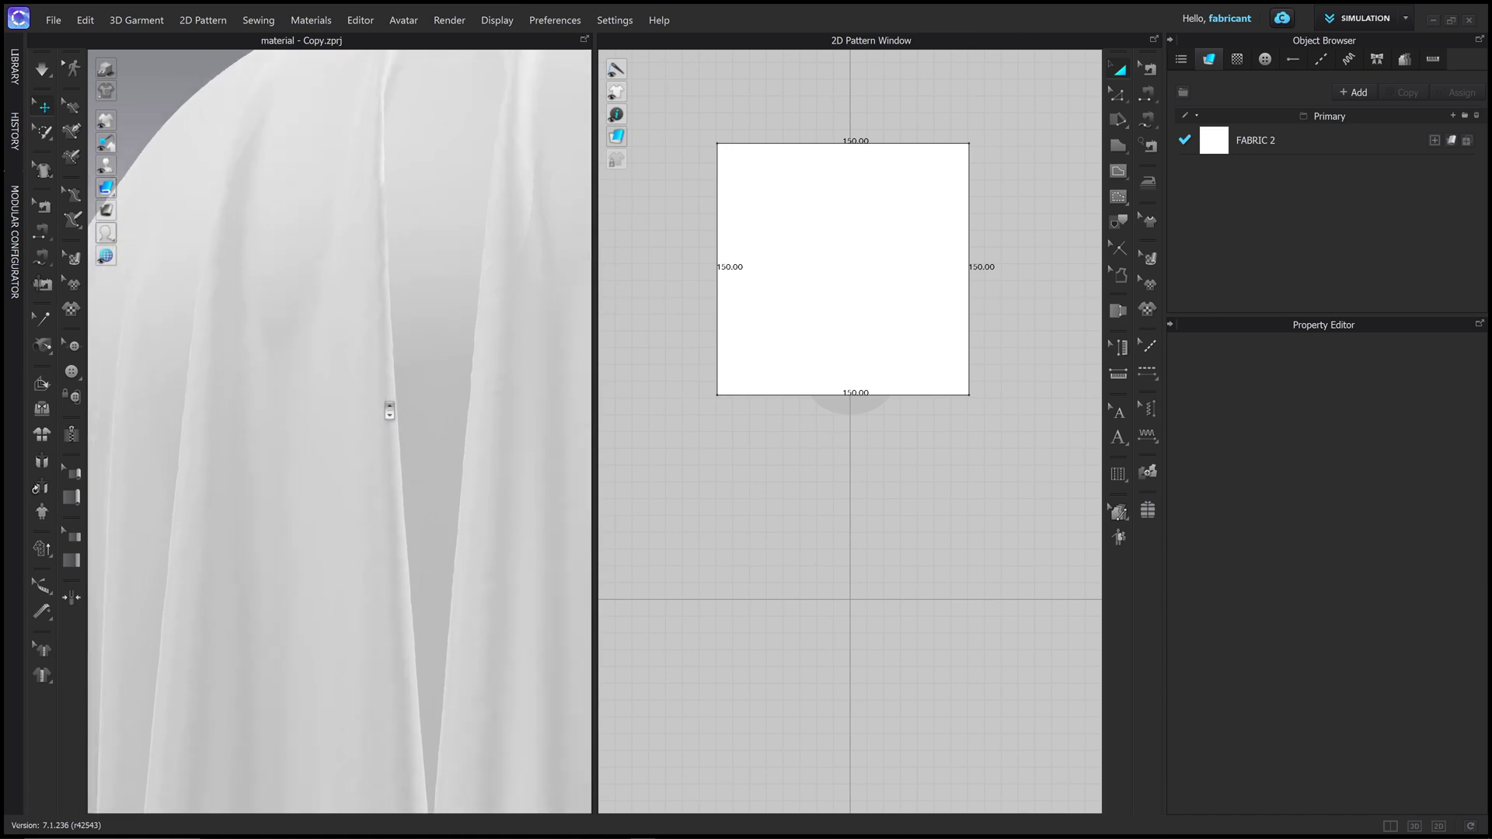
pyautogui.scroll(-4, 390, 412)
pyautogui.moveTo(340, 246); pyautogui.dragTo(416, 319, button='right')
pyautogui.scroll(3, 431, 326)
pyautogui.scroll(-5, 430, 326)
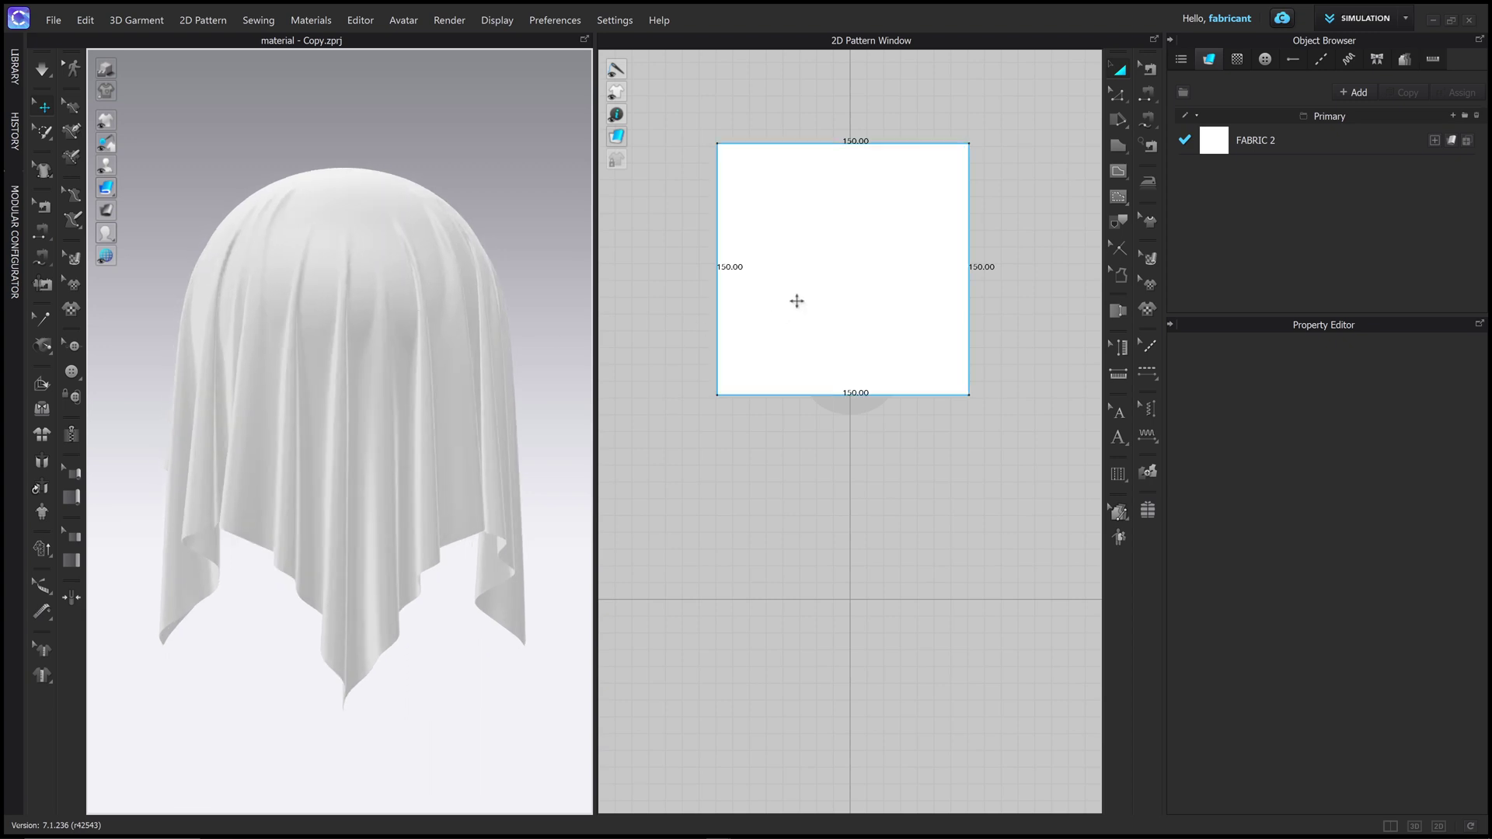
# Step: Set the front material color of FABRIC 2 to the yellow swatch Habañero Gold (FED450)
pyautogui.click(1255, 142)
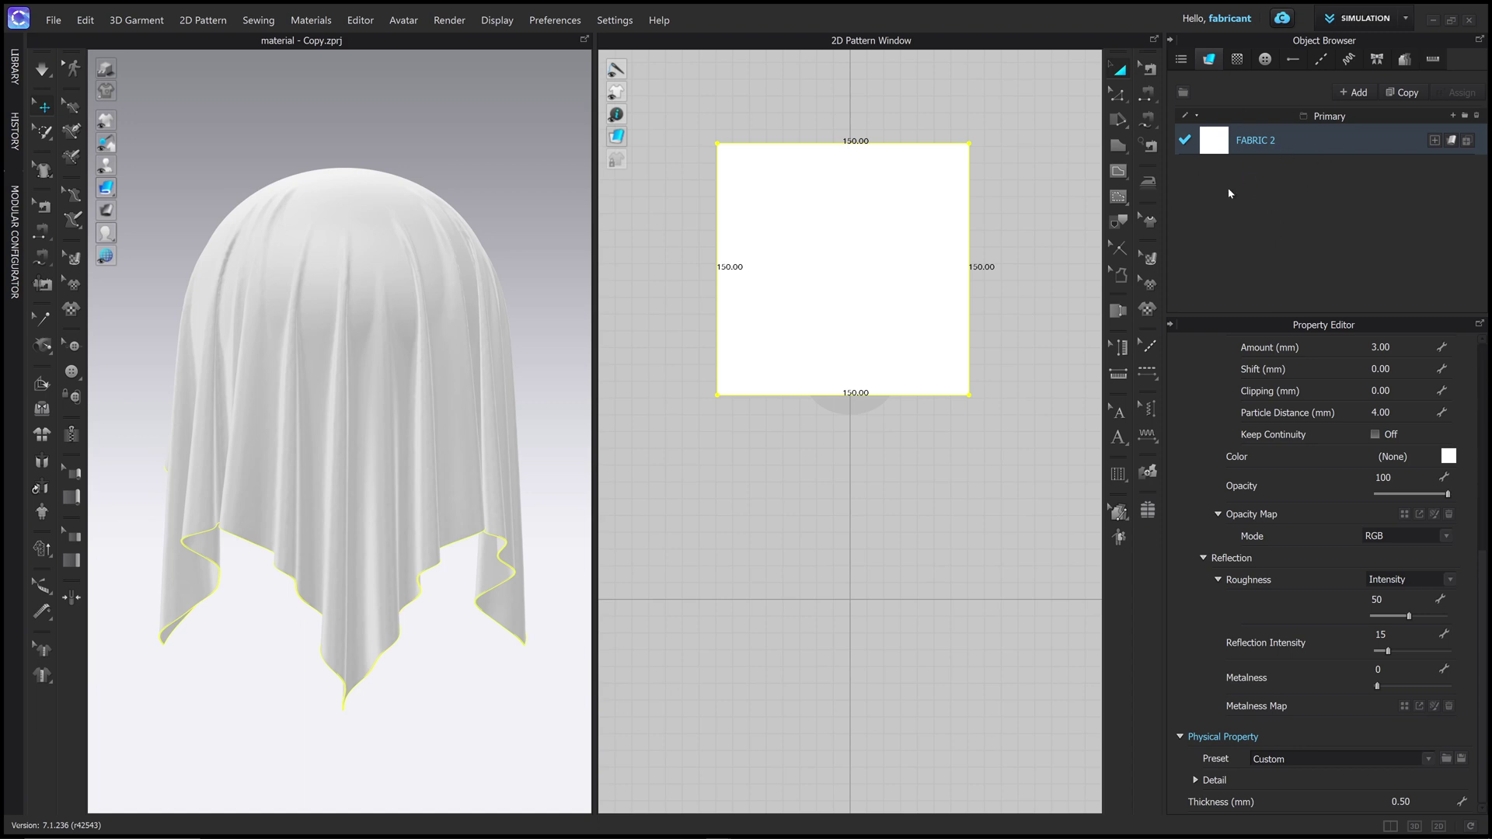
pyautogui.scroll(5, 1282, 551)
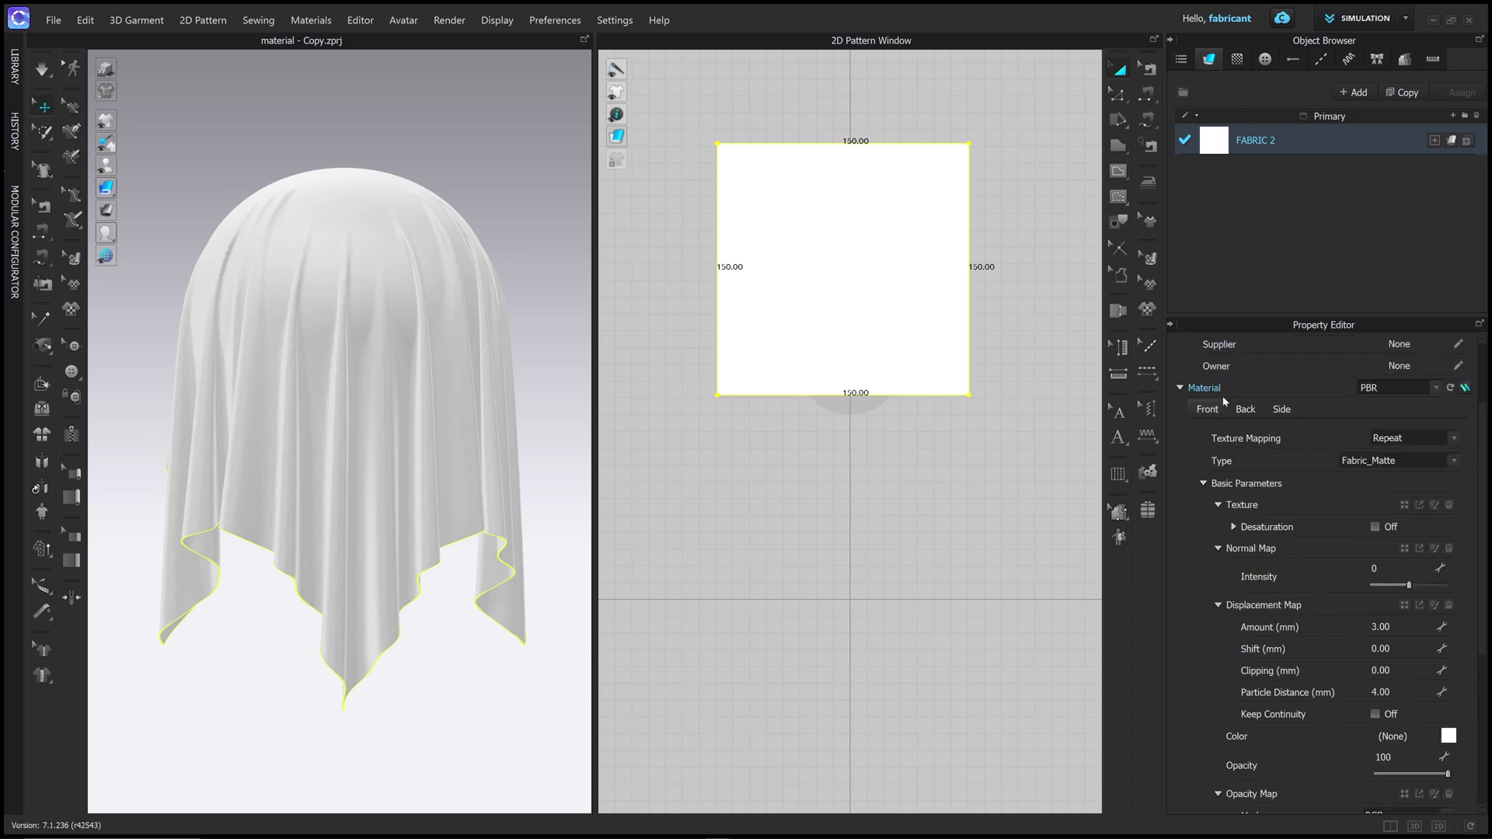
pyautogui.scroll(-1, 1220, 412)
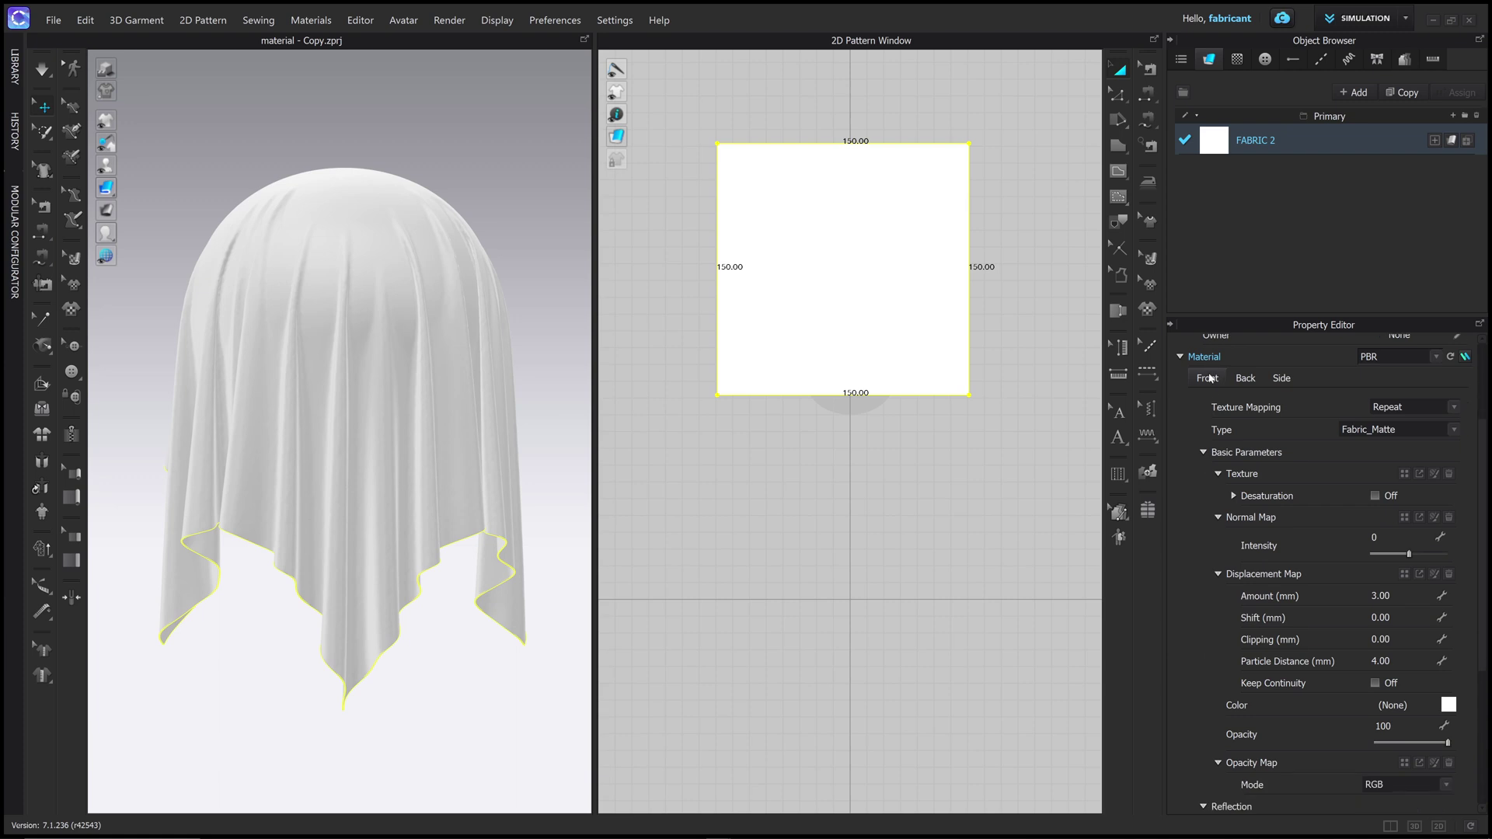
pyautogui.scroll(-3, 1280, 454)
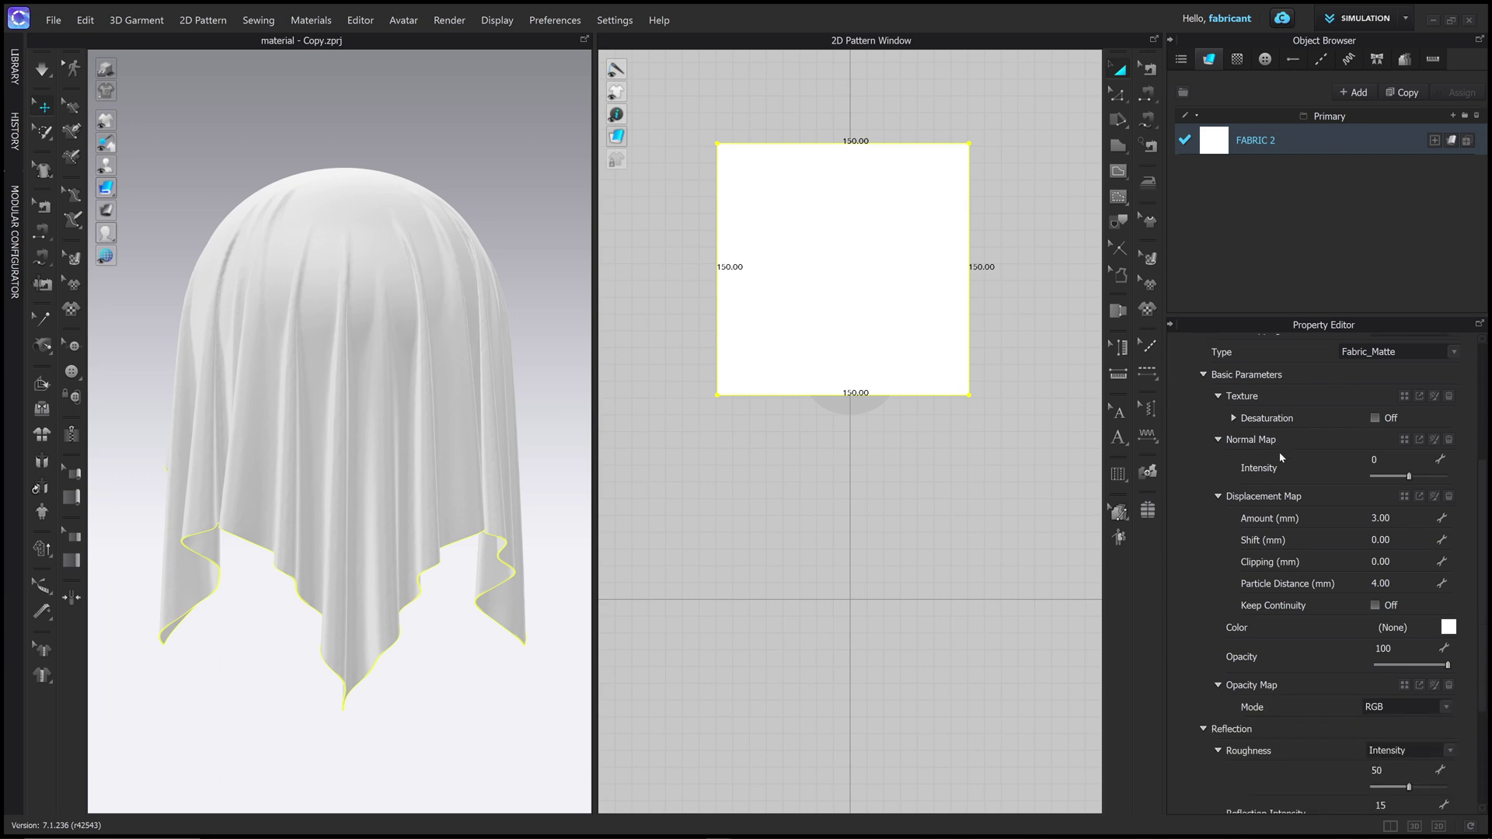
pyautogui.moveTo(334, 301); pyautogui.dragTo(359, 296, button='right')
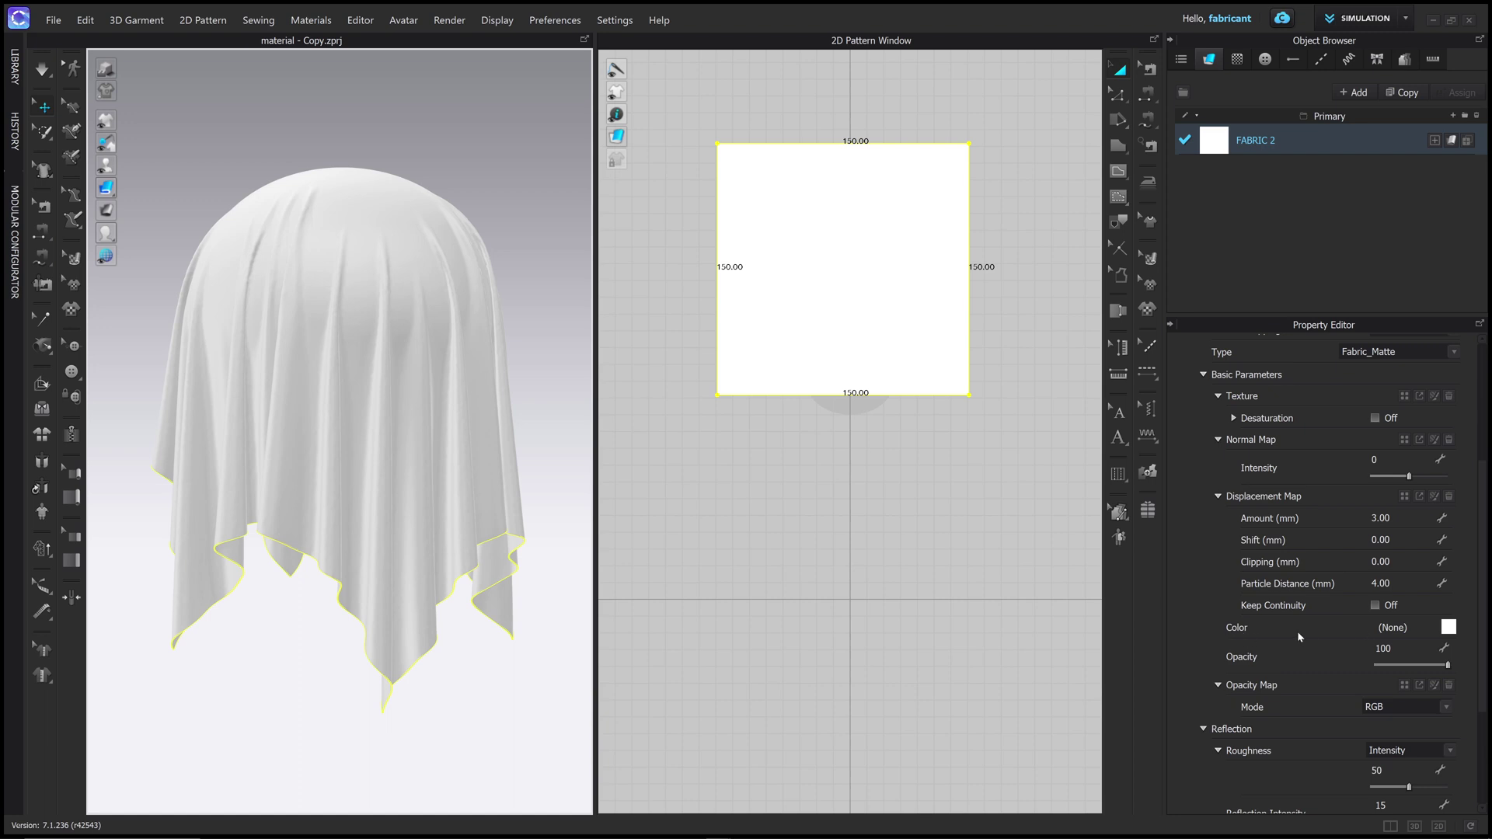
pyautogui.click(1449, 629)
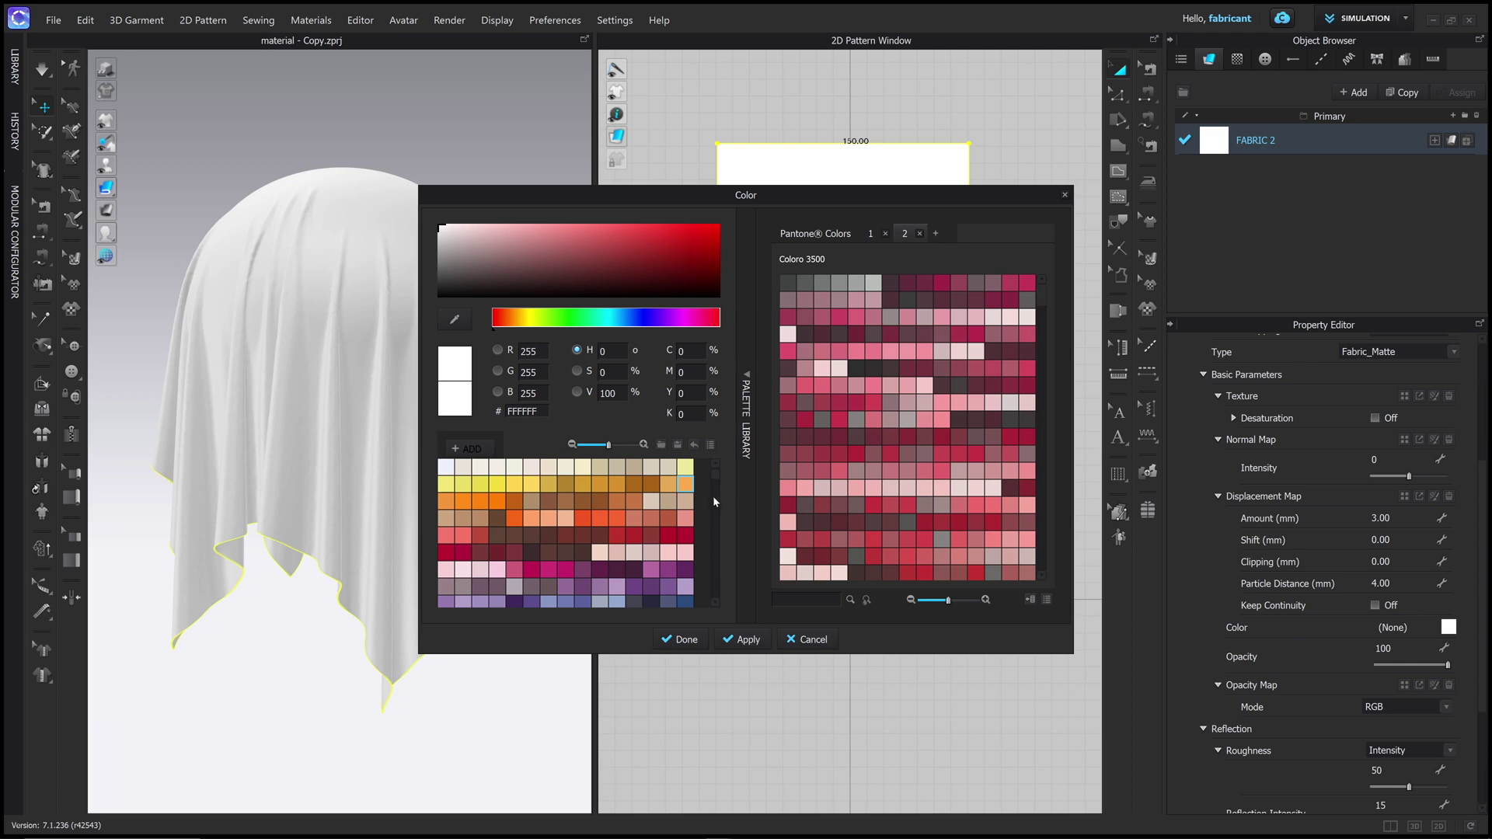
pyautogui.click(514, 487)
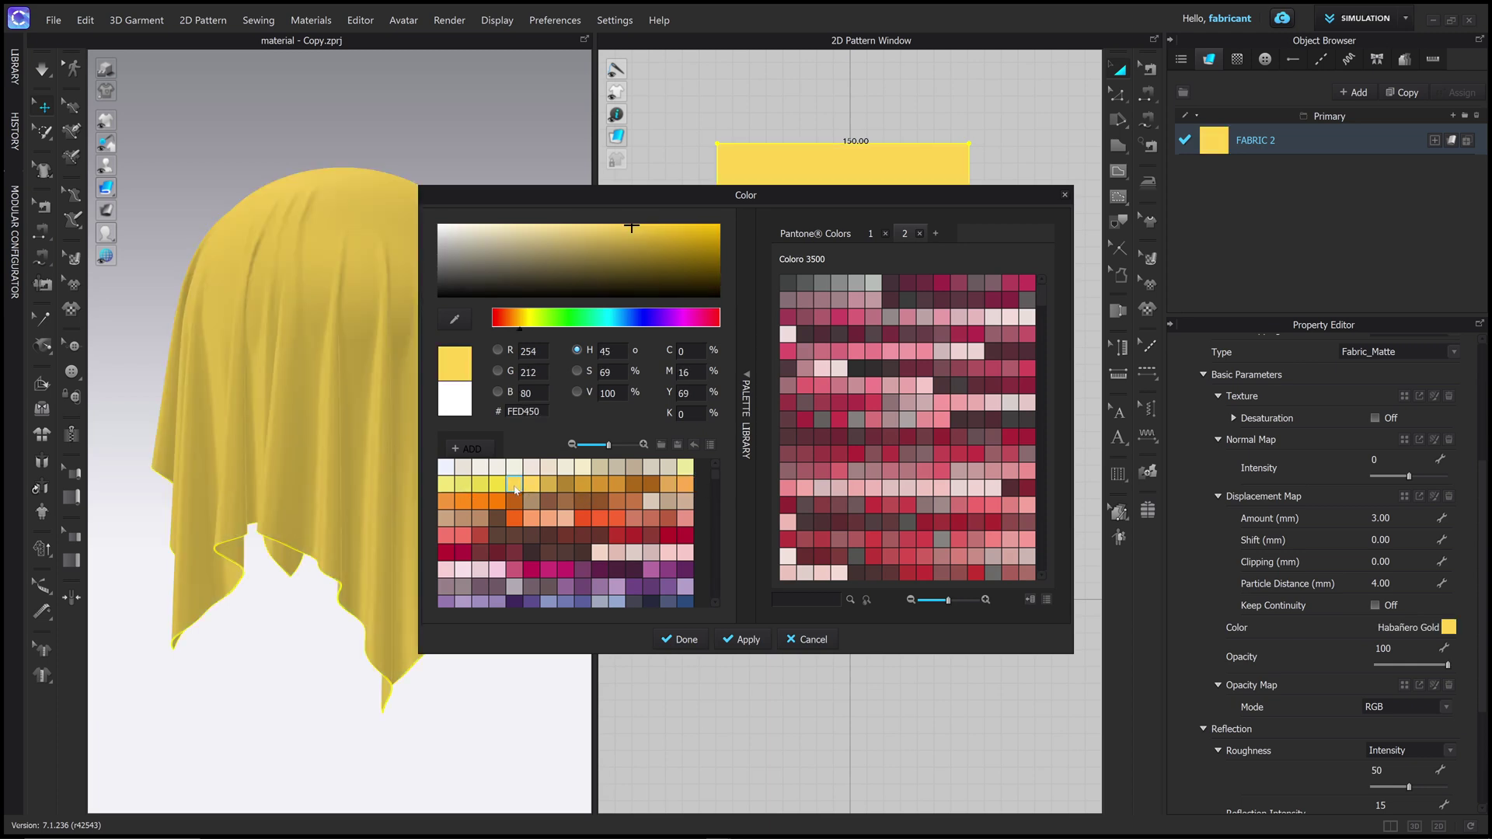
pyautogui.click(683, 639)
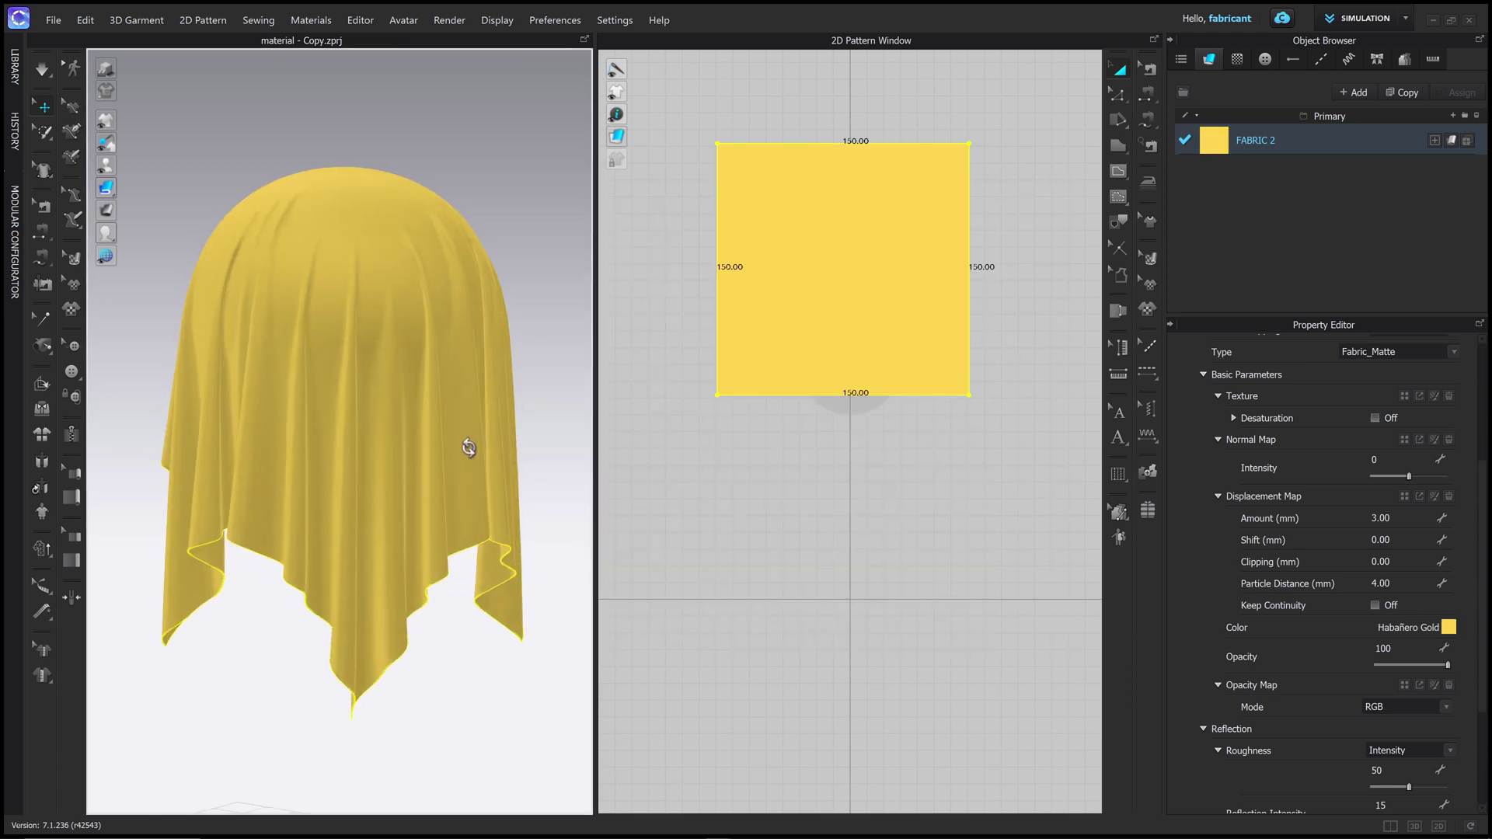
# Step: Change FABRIC 2's roughness from intensity to Map and load pattern_b_w2 - Copy.png from the textures folder
pyautogui.scroll(-3, 1334, 600)
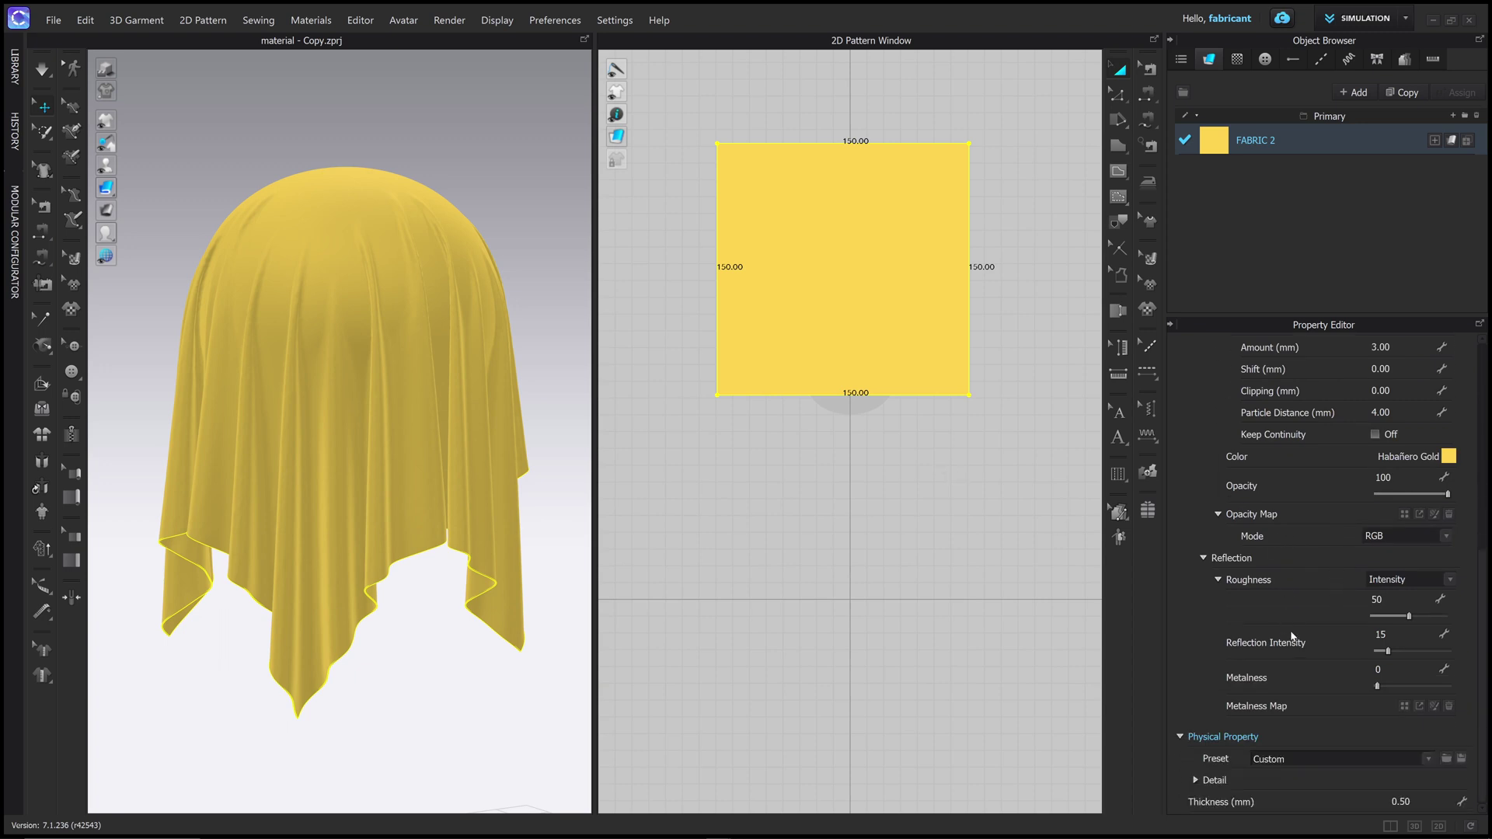
pyautogui.click(1390, 583)
pyautogui.click(1390, 603)
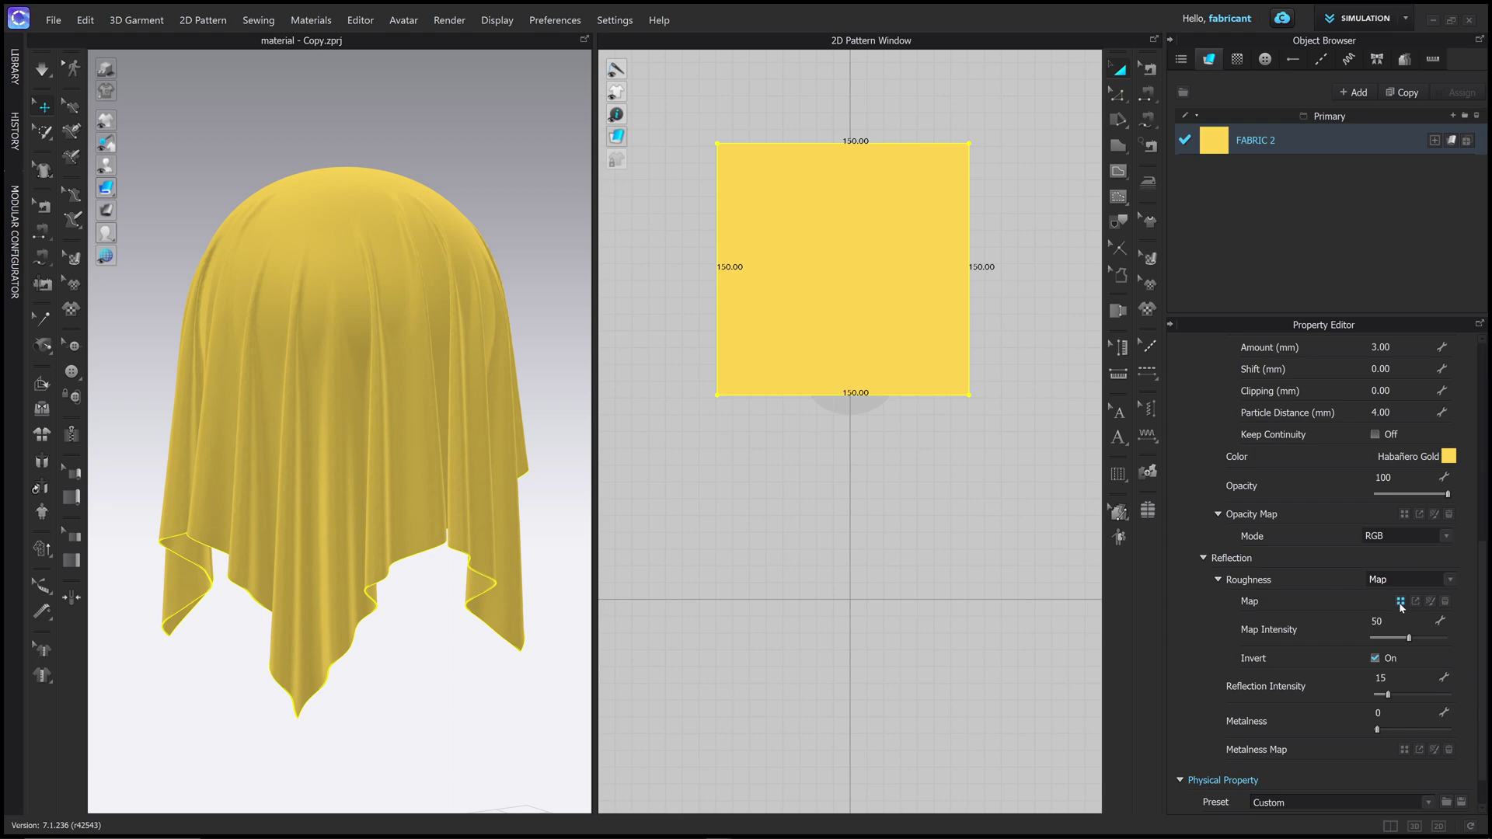
pyautogui.click(1400, 602)
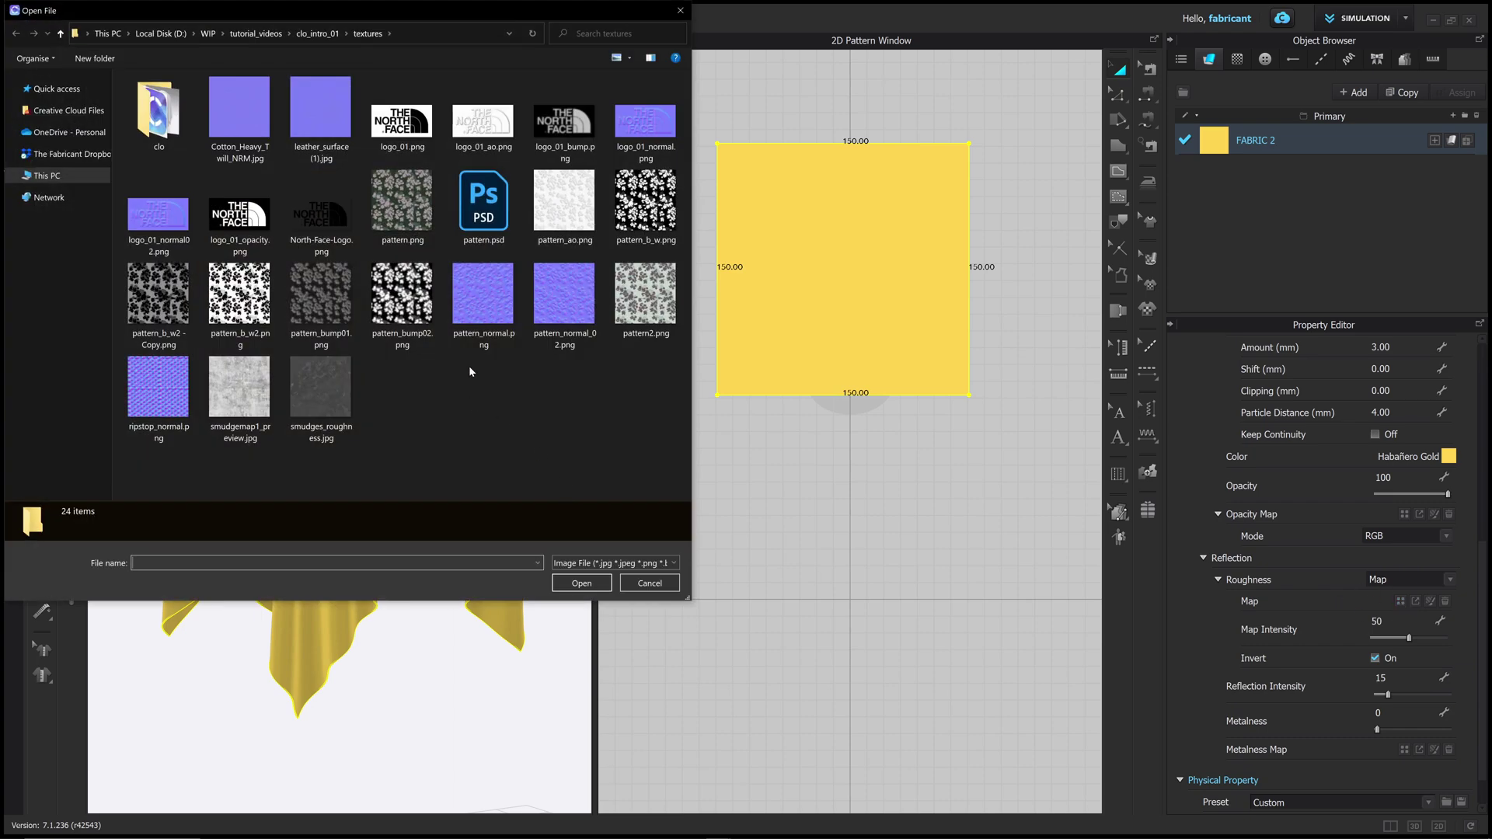
pyautogui.click(250, 299)
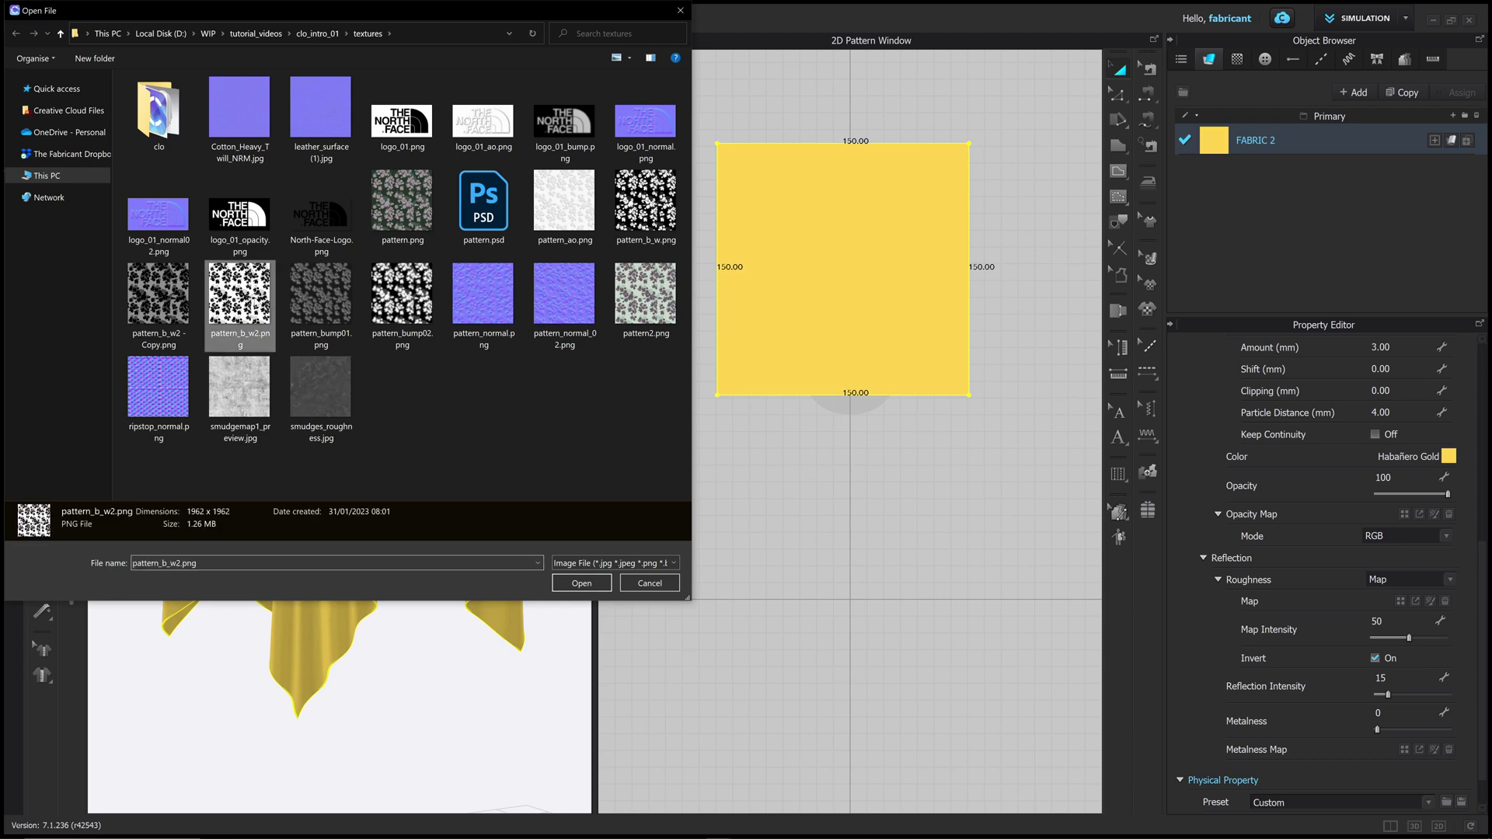
pyautogui.click(177, 299)
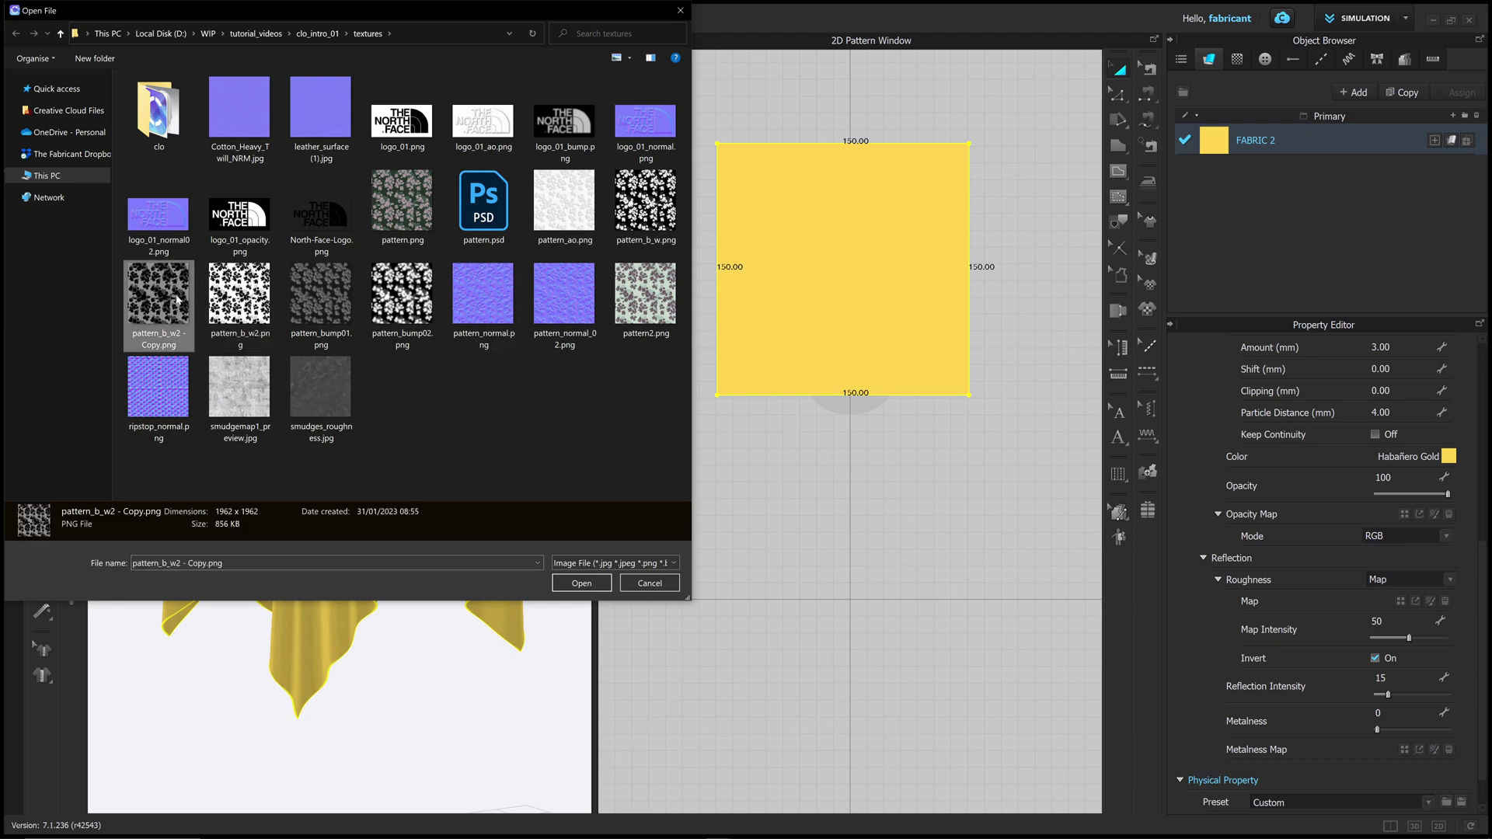
pyautogui.click(581, 583)
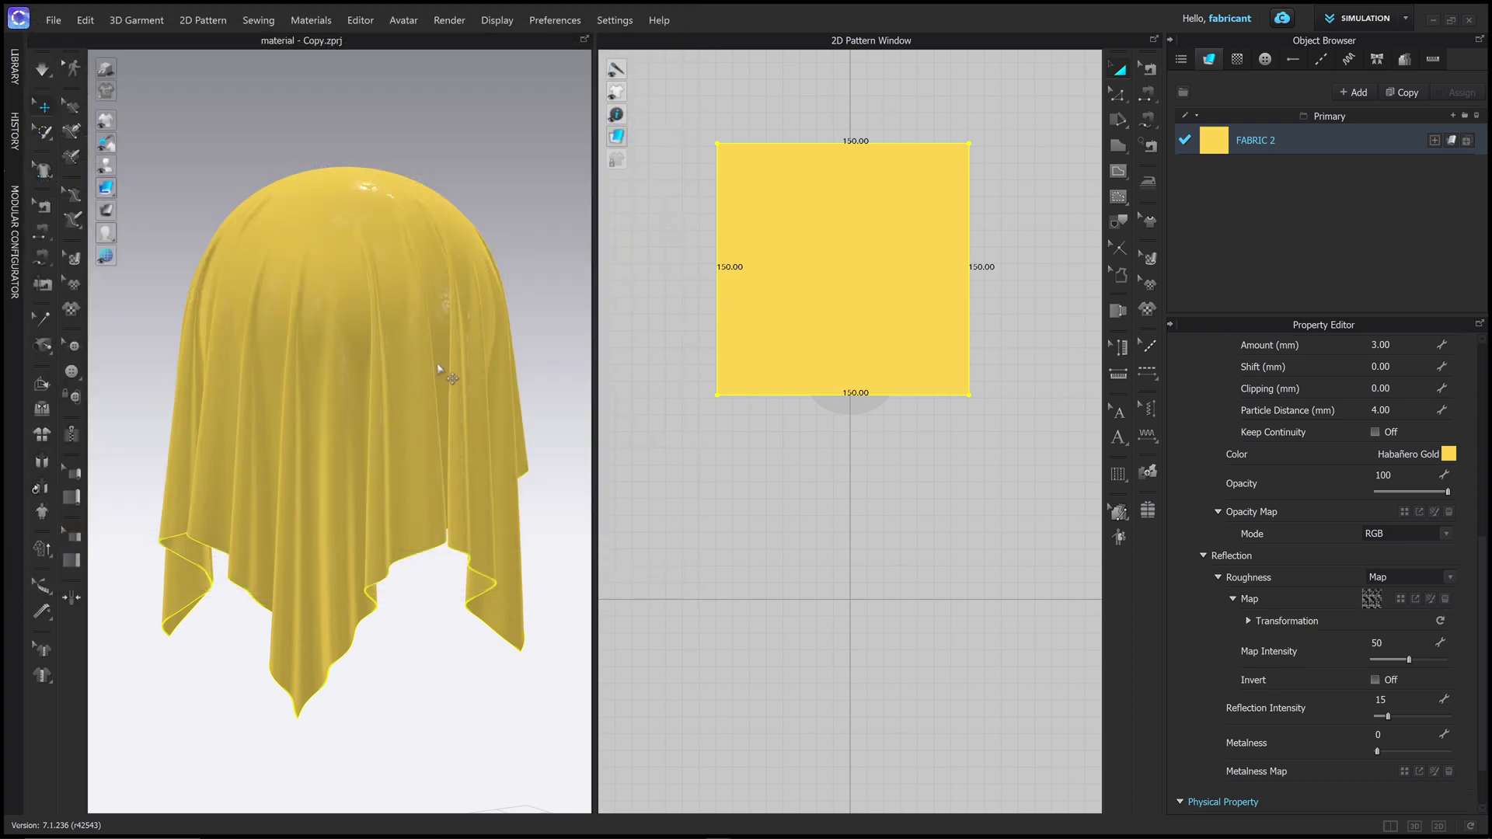
# Step: Inspect the cloth's sheen, and set the roughness map intensity to 100 and the reflection intensity to 55
pyautogui.moveTo(457, 335); pyautogui.dragTo(423, 336, button='right')
pyautogui.scroll(3, 478, 350)
pyautogui.scroll(-3, 471, 344)
pyautogui.scroll(-4, 471, 348)
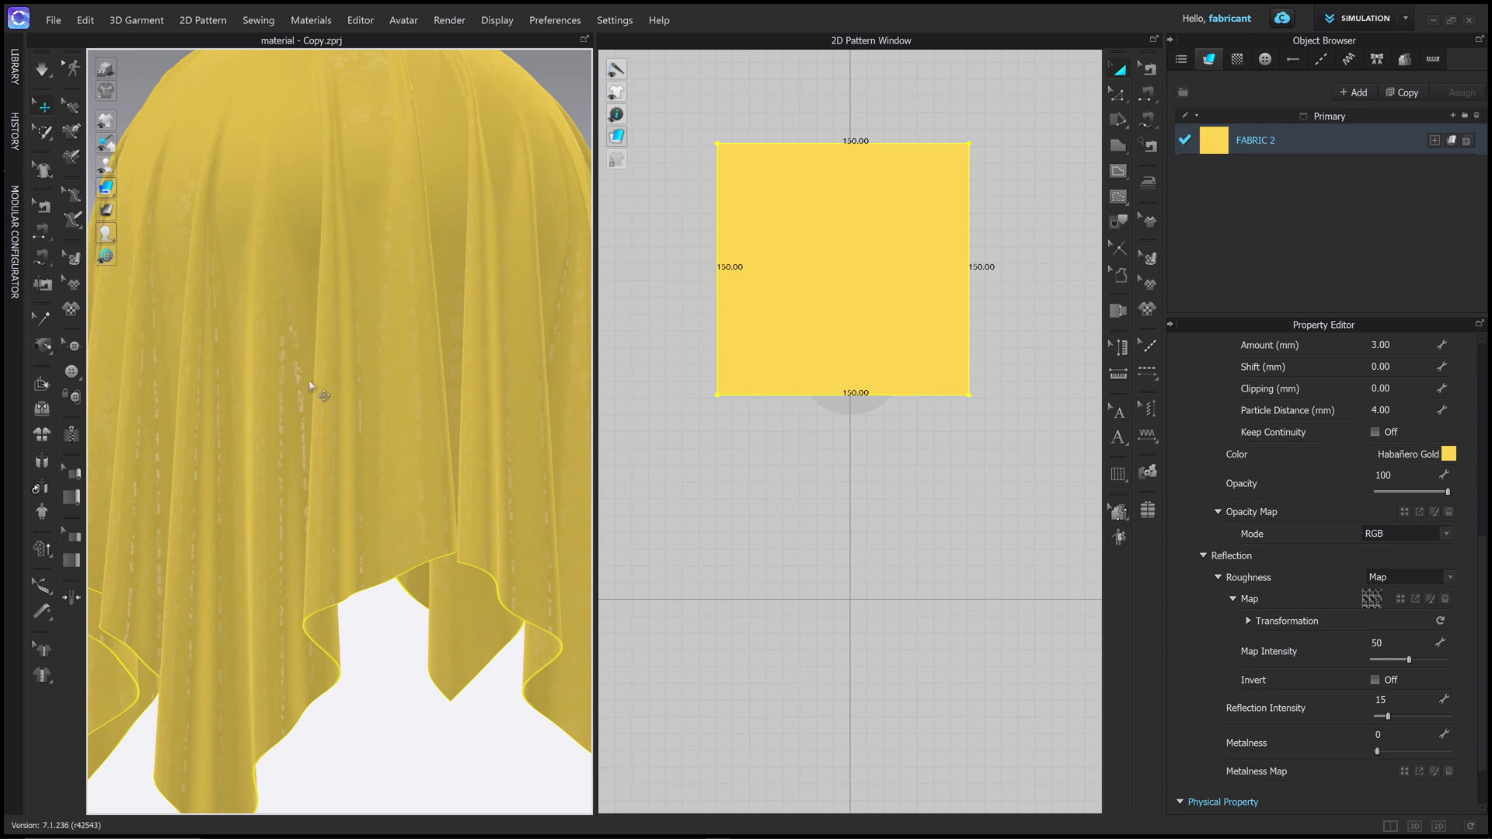
pyautogui.moveTo(243, 390)
pyautogui.mouseDown(button='right')
pyautogui.moveTo(293, 390)
pyautogui.moveTo(381, 441)
pyautogui.moveTo(469, 450)
pyautogui.moveTo(455, 391)
pyautogui.moveTo(336, 379)
pyautogui.moveTo(466, 413)
pyautogui.moveTo(373, 403)
pyautogui.moveTo(389, 410)
pyautogui.moveTo(472, 419)
pyautogui.mouseUp(button='right')
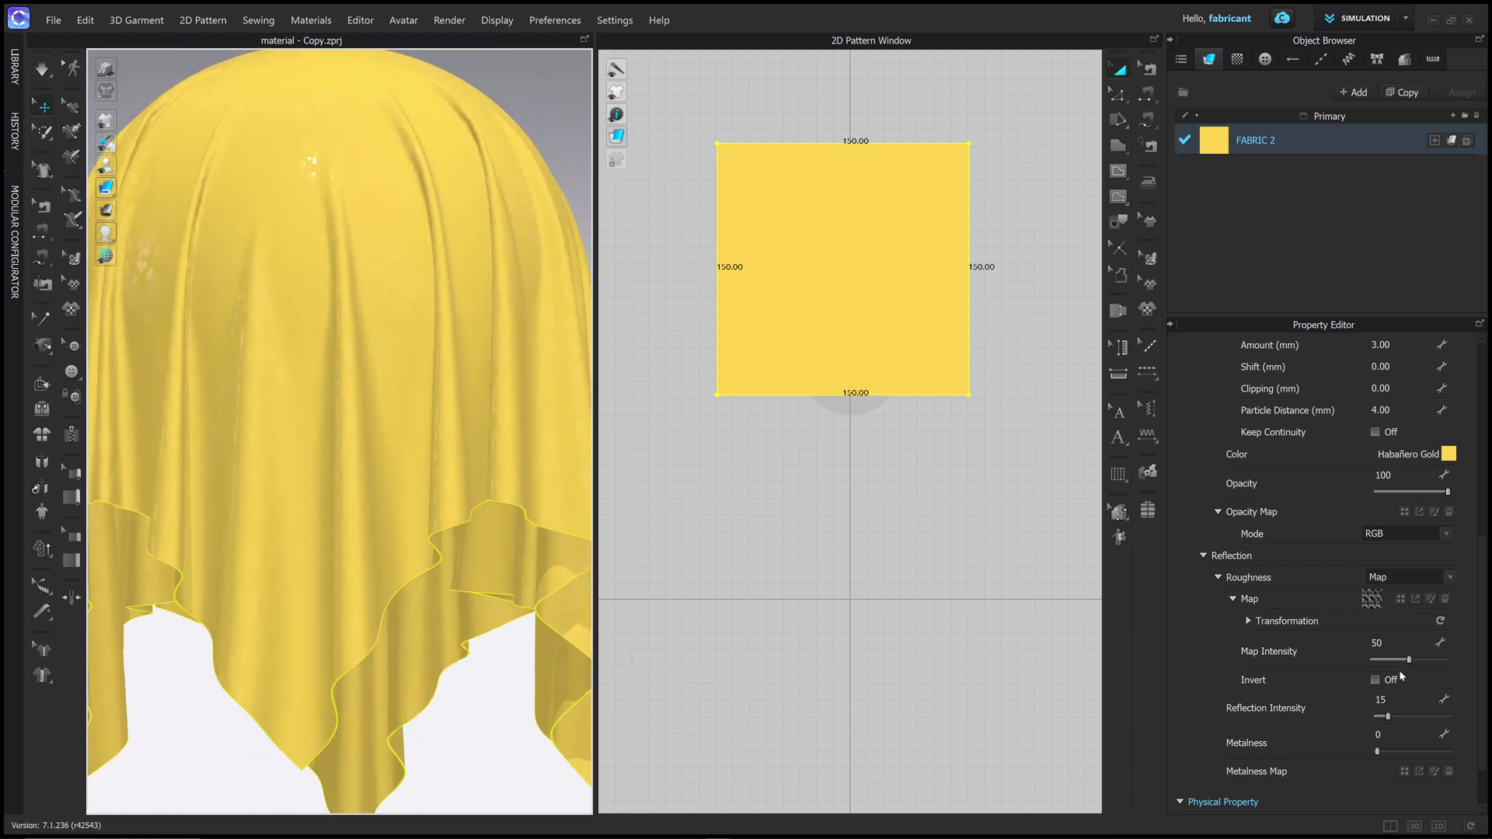
pyautogui.moveTo(1408, 662)
pyautogui.mouseDown()
pyautogui.moveTo(1470, 662)
pyautogui.moveTo(1430, 663)
pyautogui.moveTo(1450, 663)
pyautogui.mouseUp()
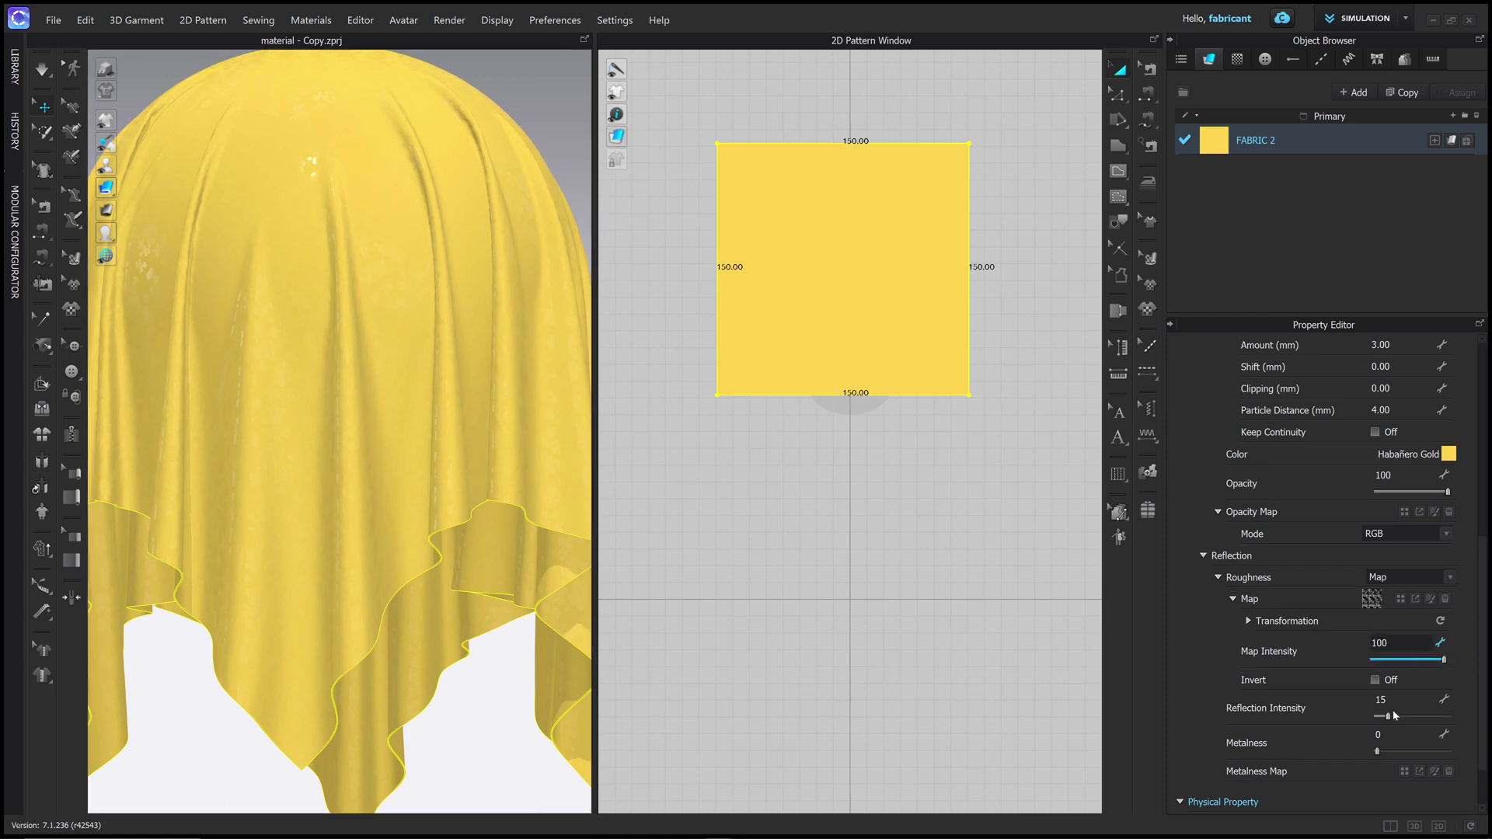
pyautogui.moveTo(1388, 716); pyautogui.dragTo(1424, 720)
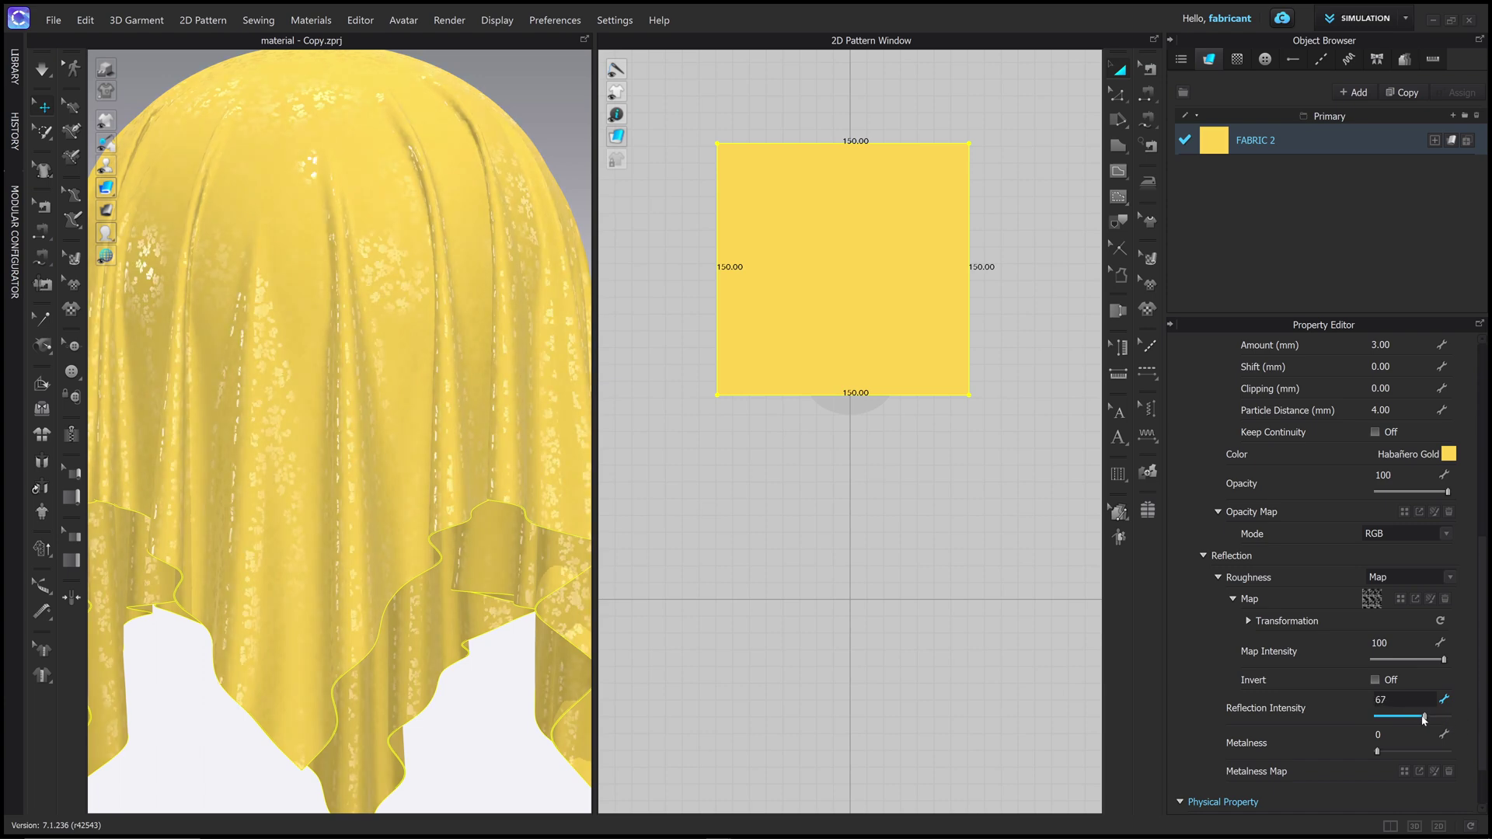
# Step: Invert the roughness map, examine the floral sheen up close on the draped cloth, and turn the inversion off
pyautogui.click(1376, 680)
pyautogui.moveTo(482, 443); pyautogui.dragTo(374, 420, button='right')
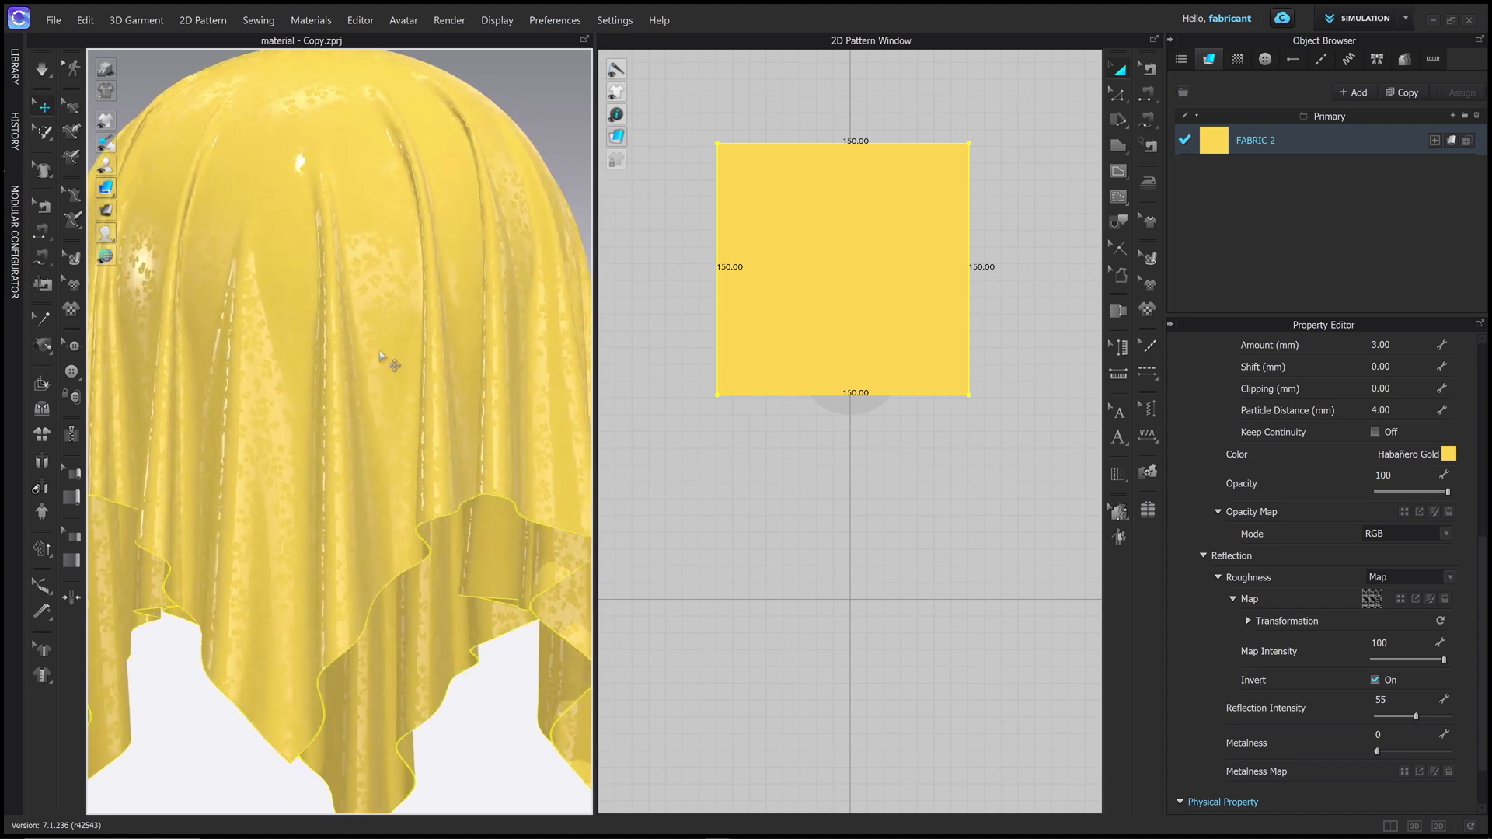
pyautogui.scroll(2, 378, 359)
pyautogui.scroll(1, 378, 359)
pyautogui.moveTo(241, 388); pyautogui.dragTo(270, 394, button='right')
pyautogui.moveTo(314, 345); pyautogui.dragTo(314, 424, button='middle')
pyautogui.moveTo(373, 324); pyautogui.dragTo(410, 342, button='right')
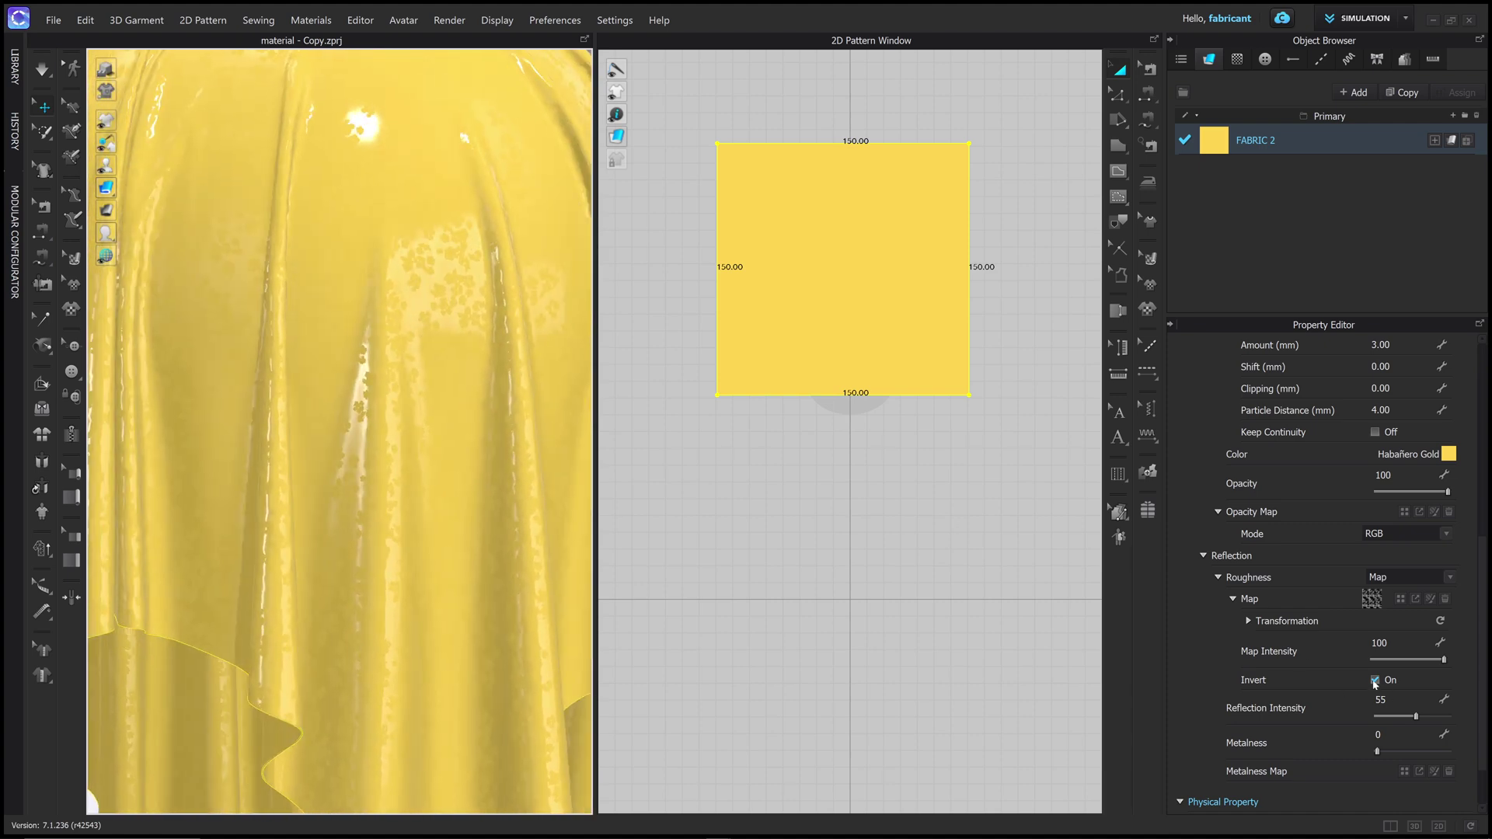
pyautogui.click(1375, 681)
# Step: Set the roughness map intensity to 49 and check the floral sheen across the draped cloth
pyautogui.moveTo(1444, 661); pyautogui.dragTo(1407, 659)
pyautogui.scroll(-5, 447, 478)
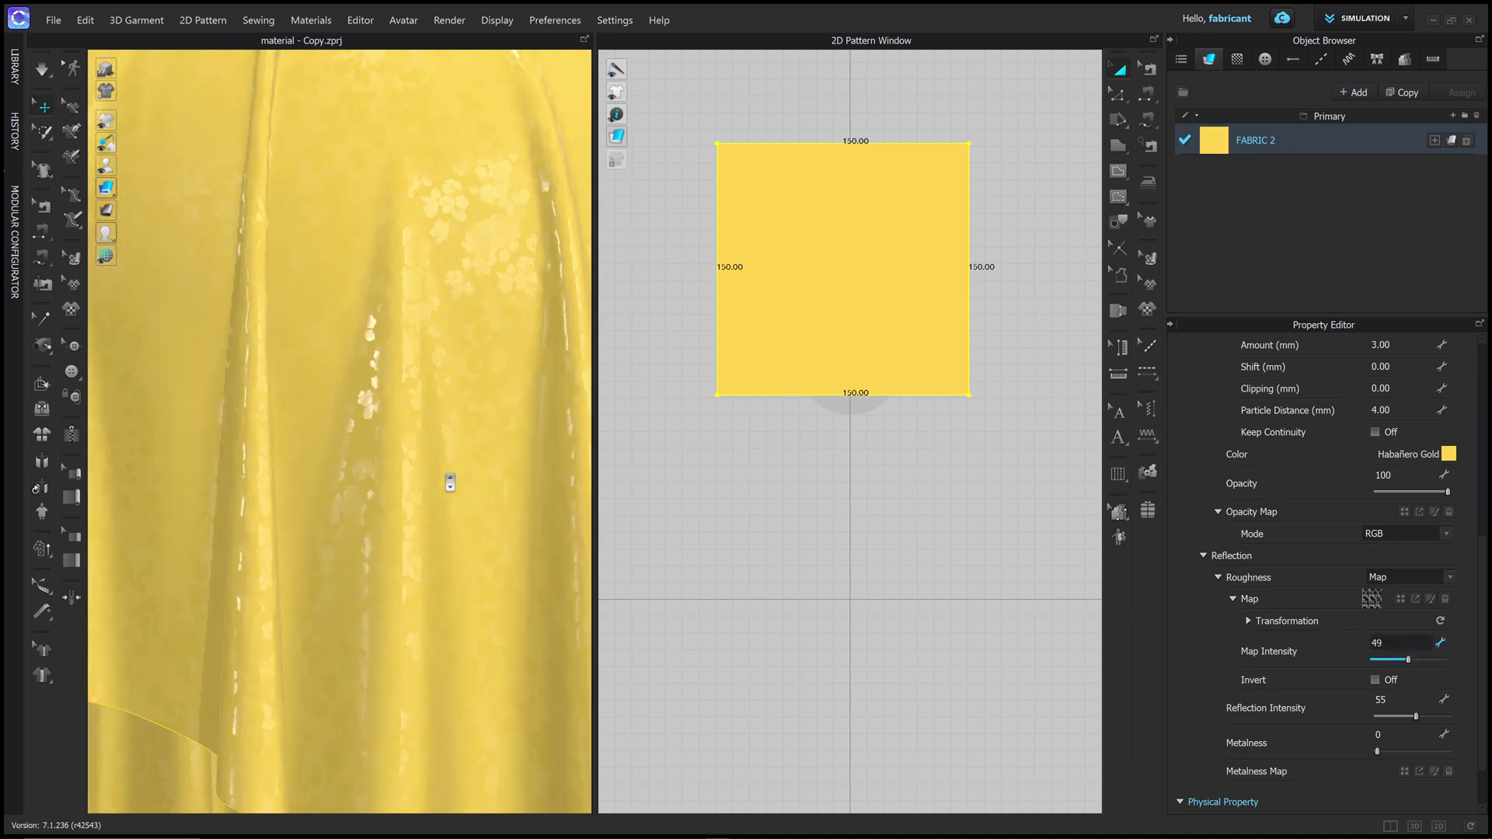
pyautogui.moveTo(435, 492); pyautogui.dragTo(482, 397, button='right')
pyautogui.scroll(1, 1328, 546)
pyautogui.scroll(-1, 1329, 544)
pyautogui.scroll(-2, 1329, 543)
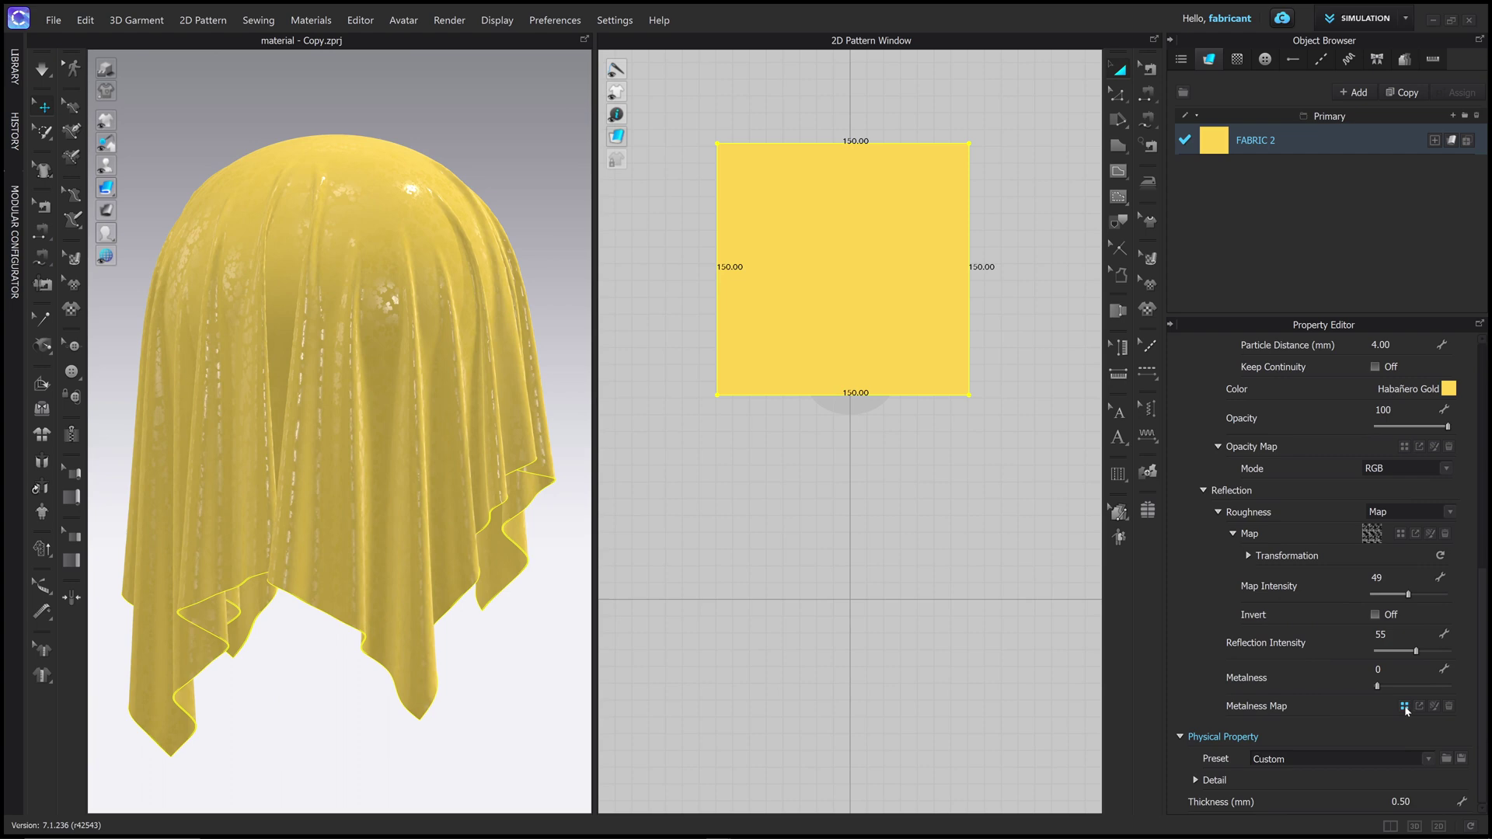
# Step: Load pattern_b_w.png from the textures folder as FABRIC 2's metalness map
pyautogui.click(1405, 707)
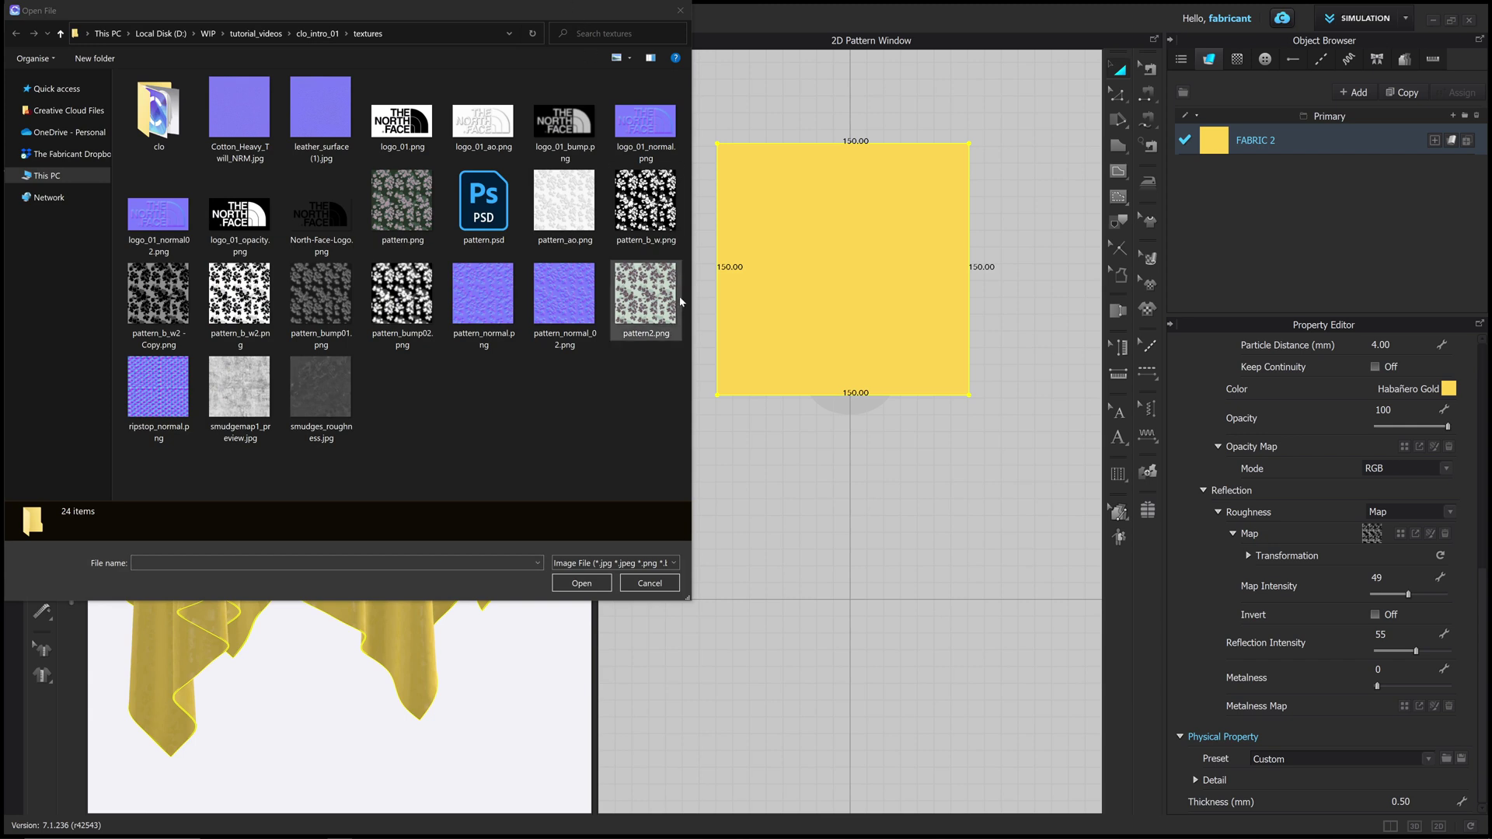
pyautogui.click(645, 202)
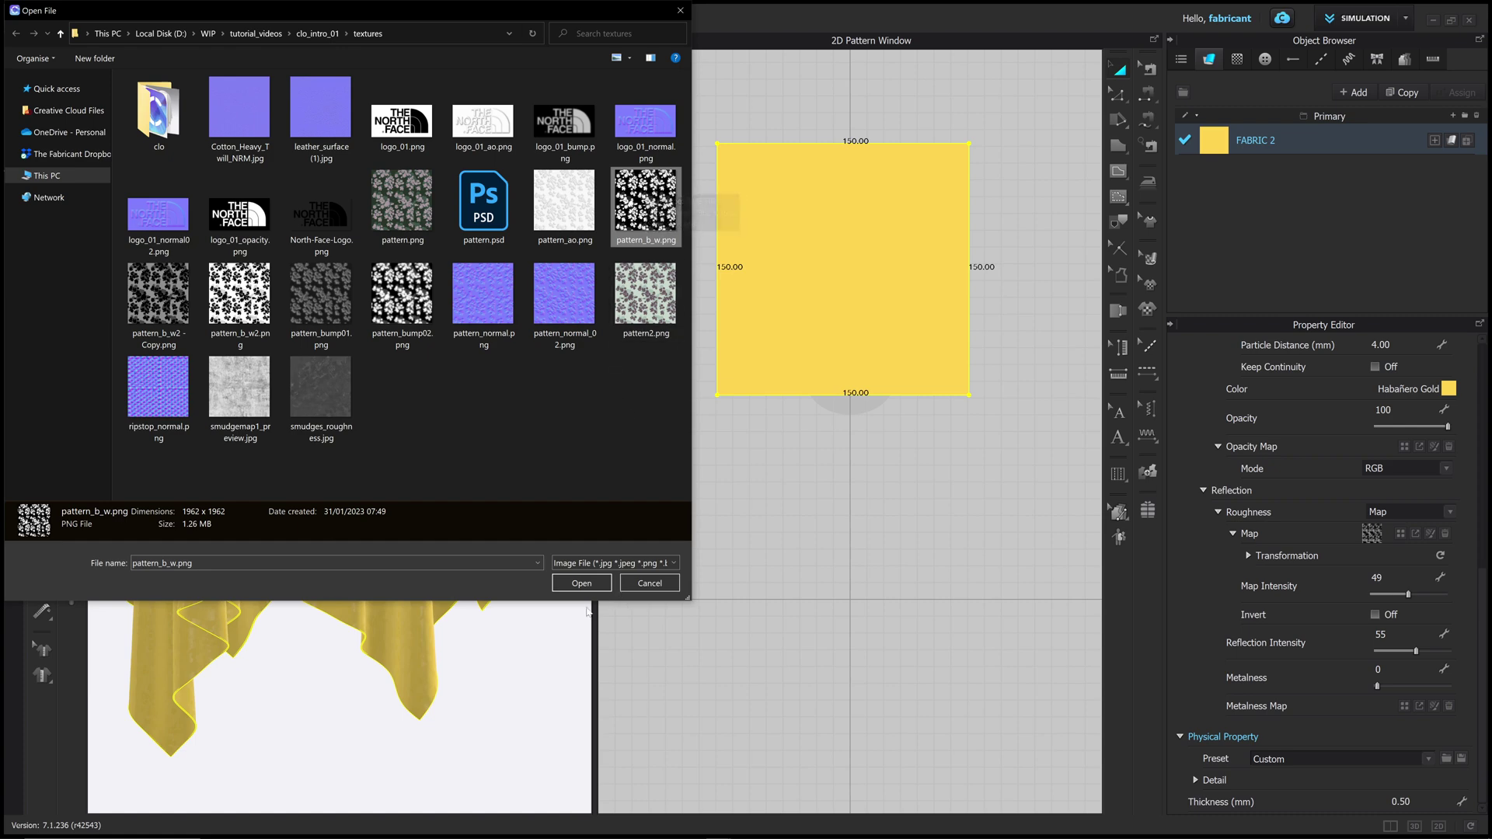
pyautogui.click(603, 581)
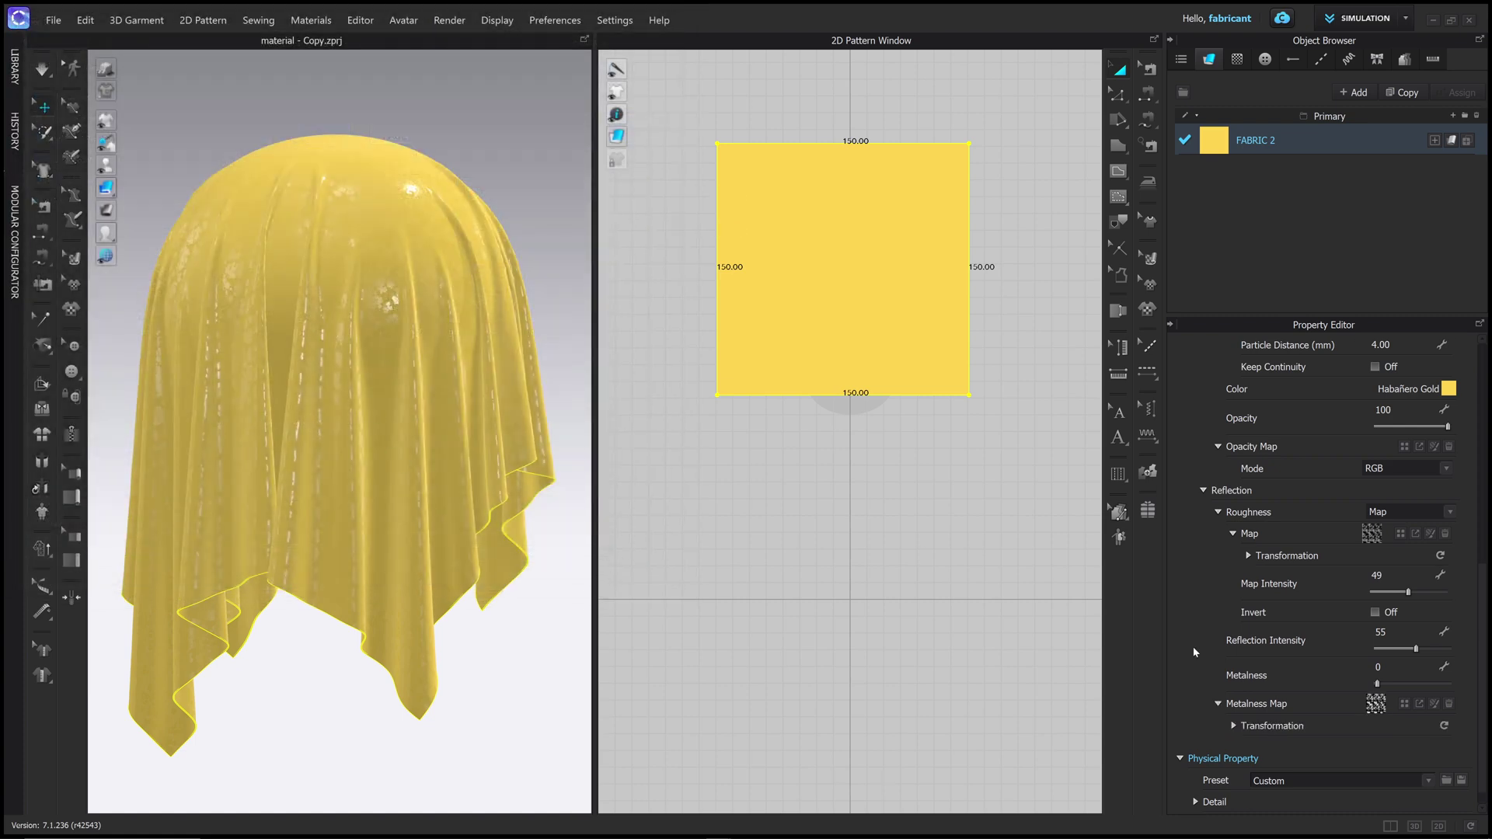
# Step: Set the fabric's metalness to 100 and examine the metallic floral pattern up close on the draped cloth
pyautogui.scroll(-1, 1278, 641)
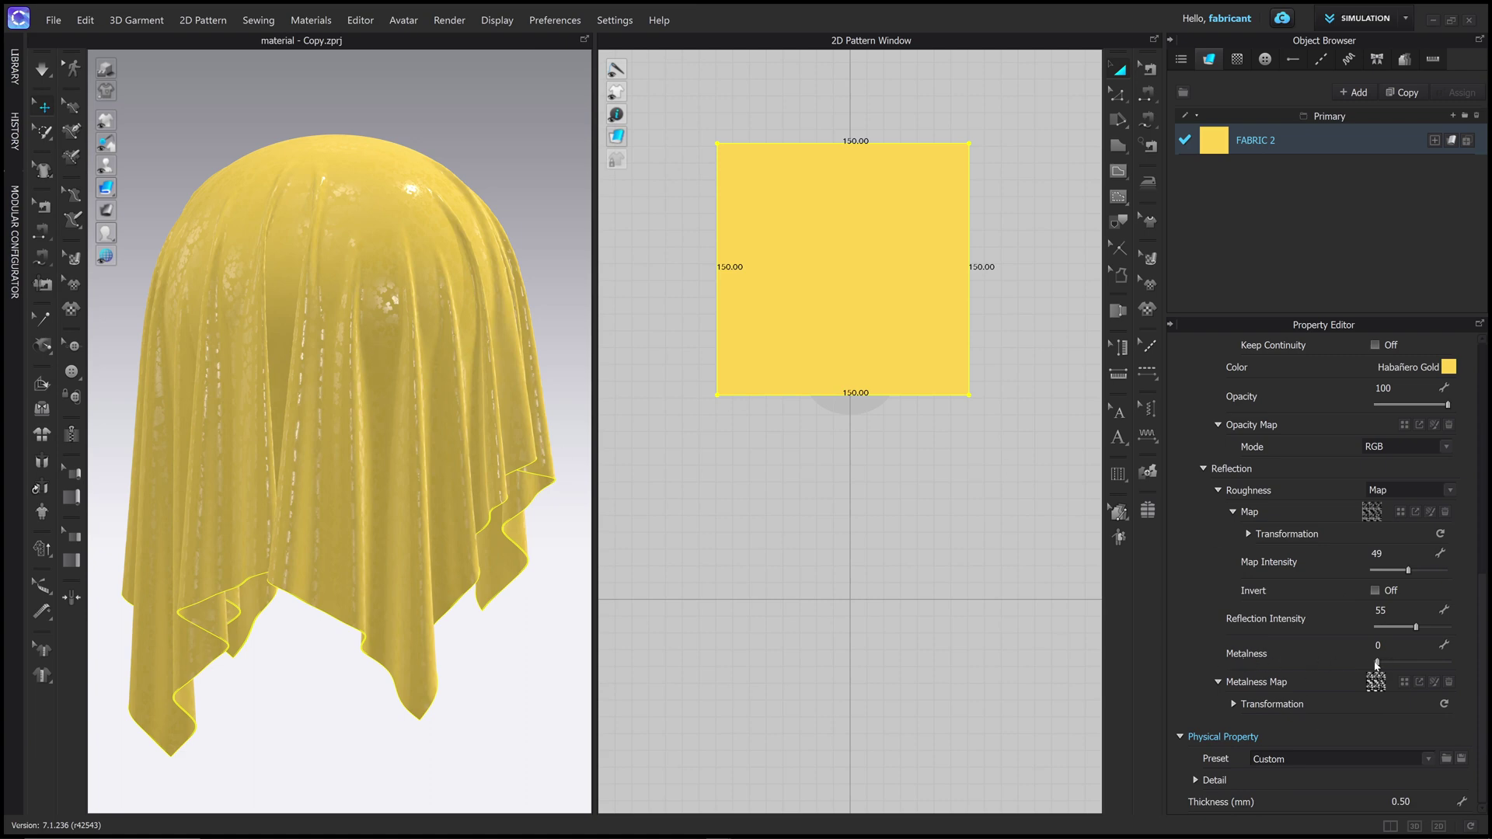
pyautogui.moveTo(1378, 662); pyautogui.dragTo(1487, 664)
pyautogui.scroll(10, 384, 447)
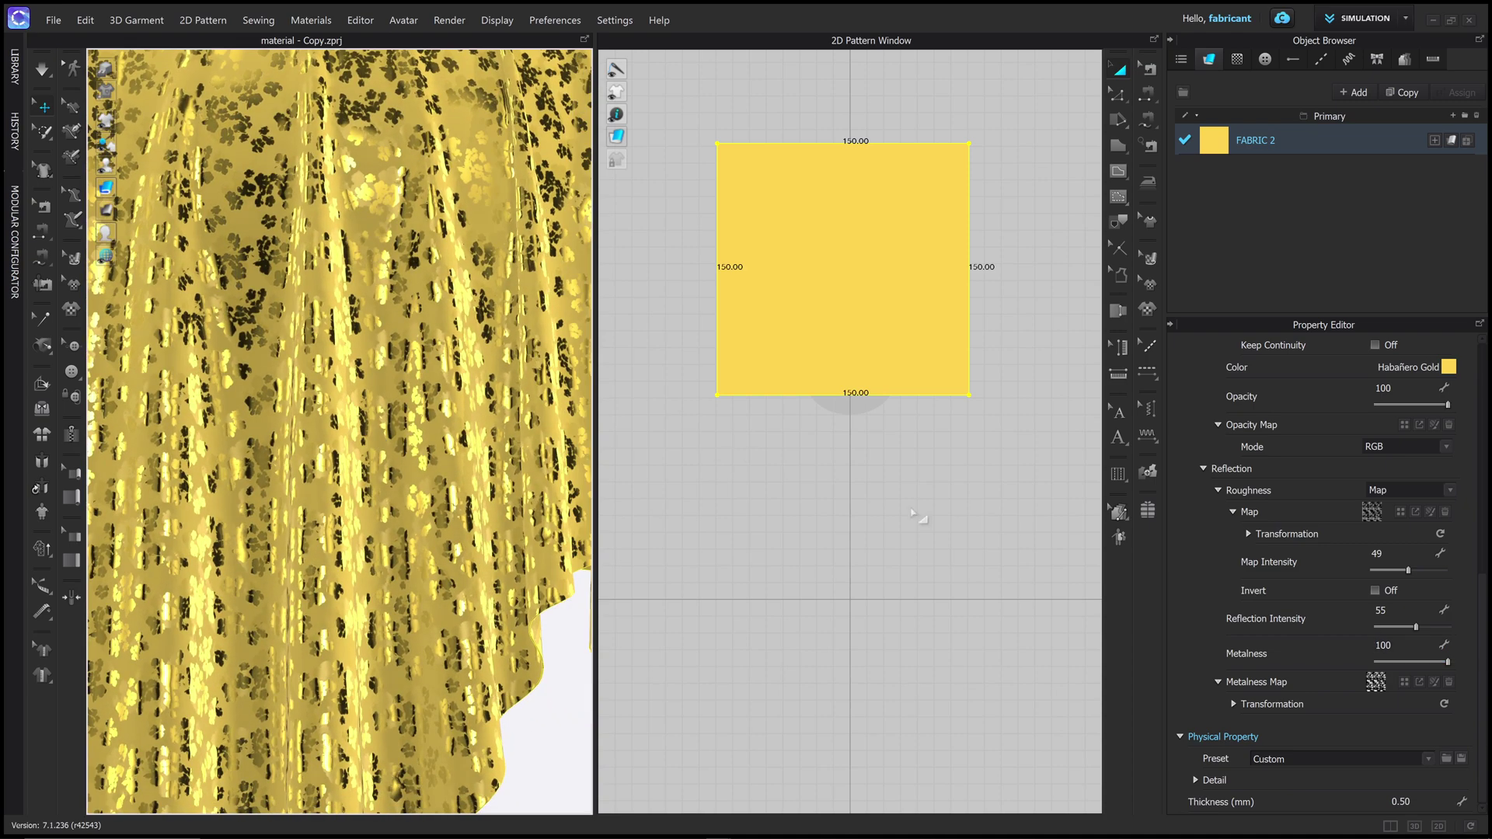
pyautogui.moveTo(1447, 662)
pyautogui.mouseDown()
pyautogui.moveTo(1421, 664)
pyautogui.moveTo(1471, 663)
pyautogui.mouseUp()
pyautogui.scroll(-6, 439, 377)
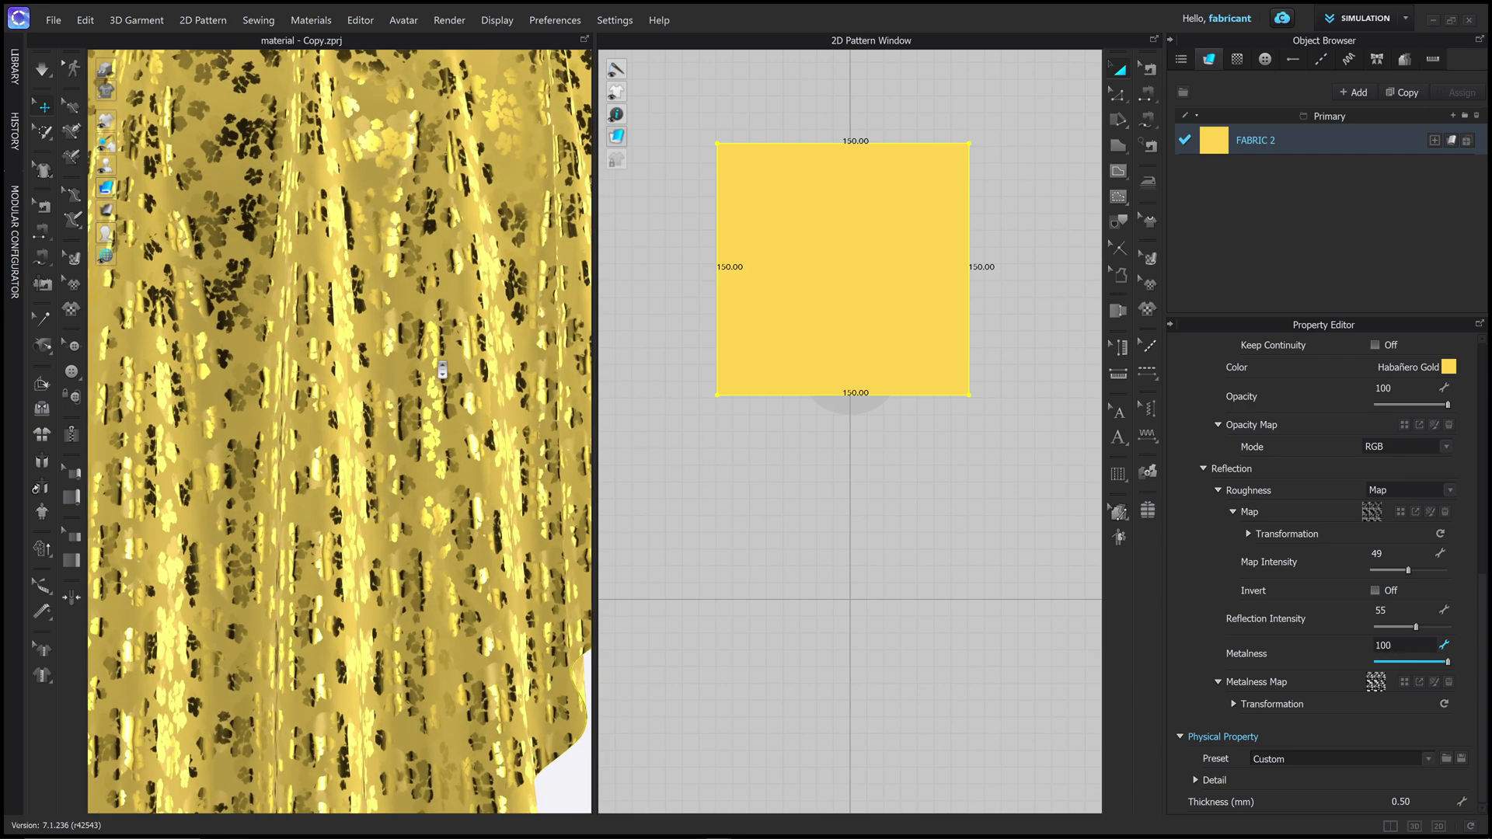
pyautogui.moveTo(470, 423); pyautogui.dragTo(462, 424, button='right')
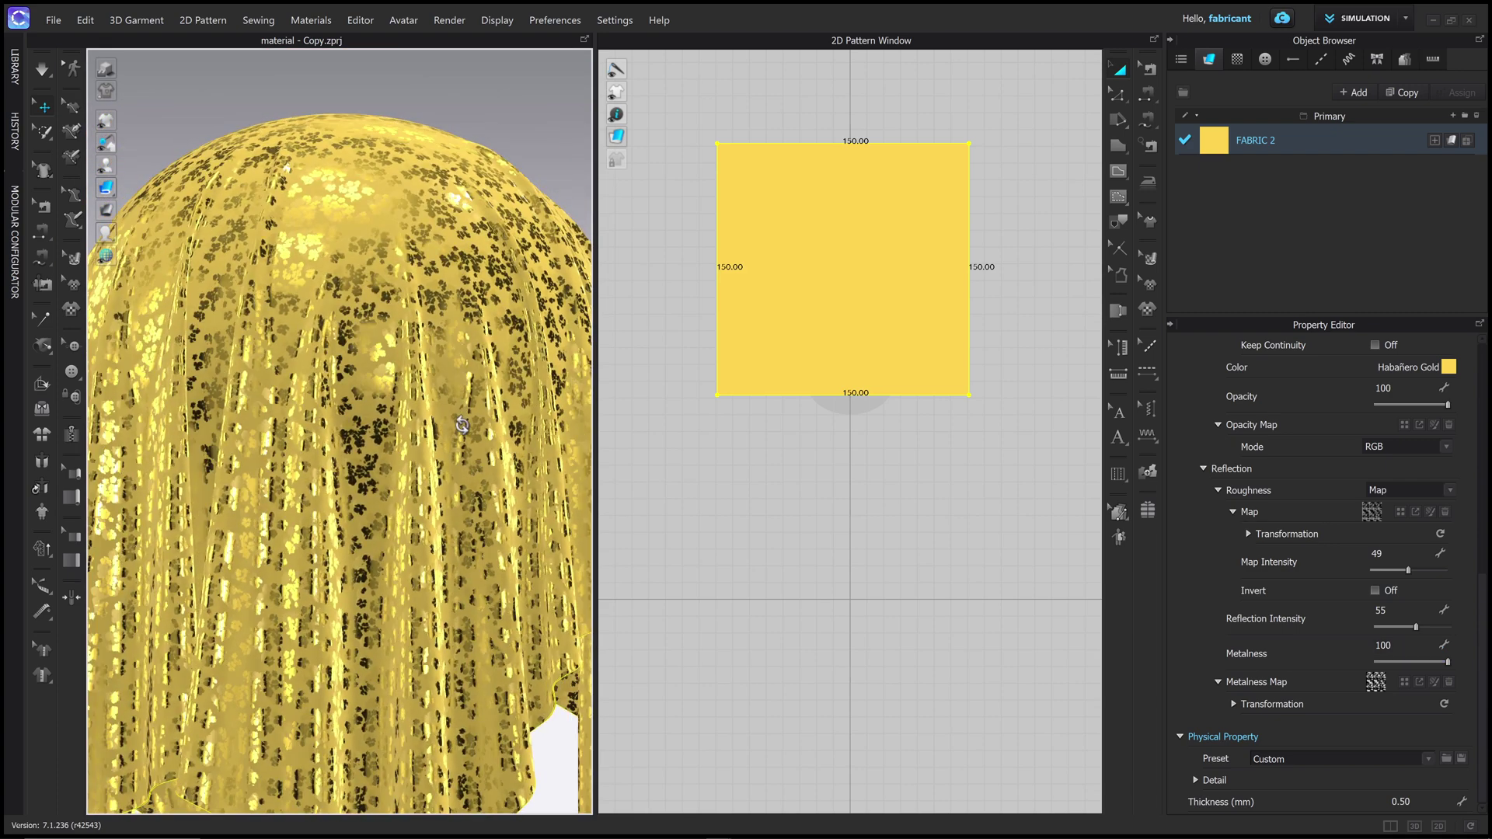
# Step: Load pattern_normal_02.png from the textures folder as the fabric's normal map
pyautogui.scroll(5, 1282, 556)
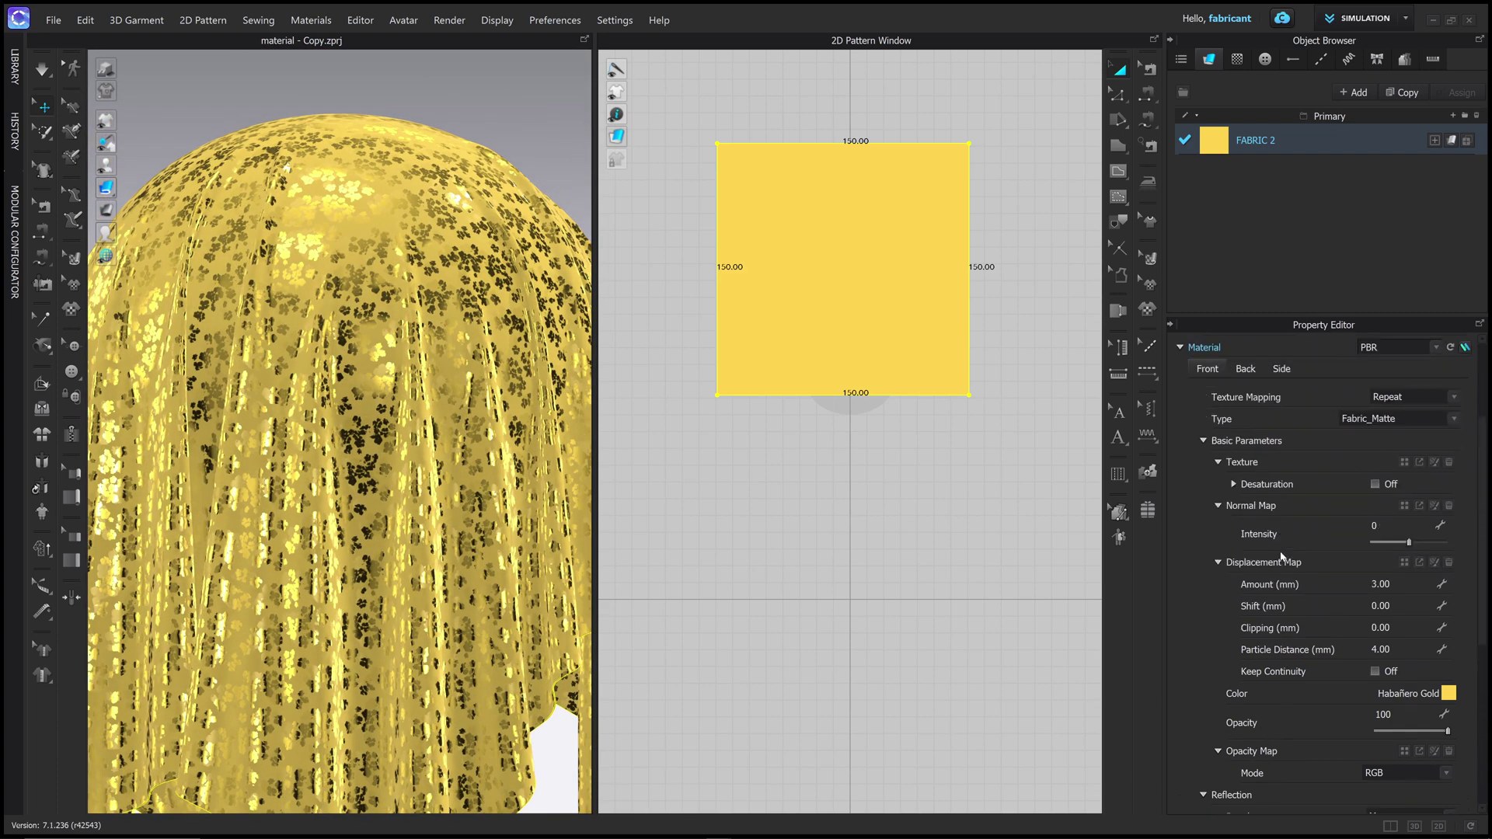
pyautogui.scroll(-2, 1282, 556)
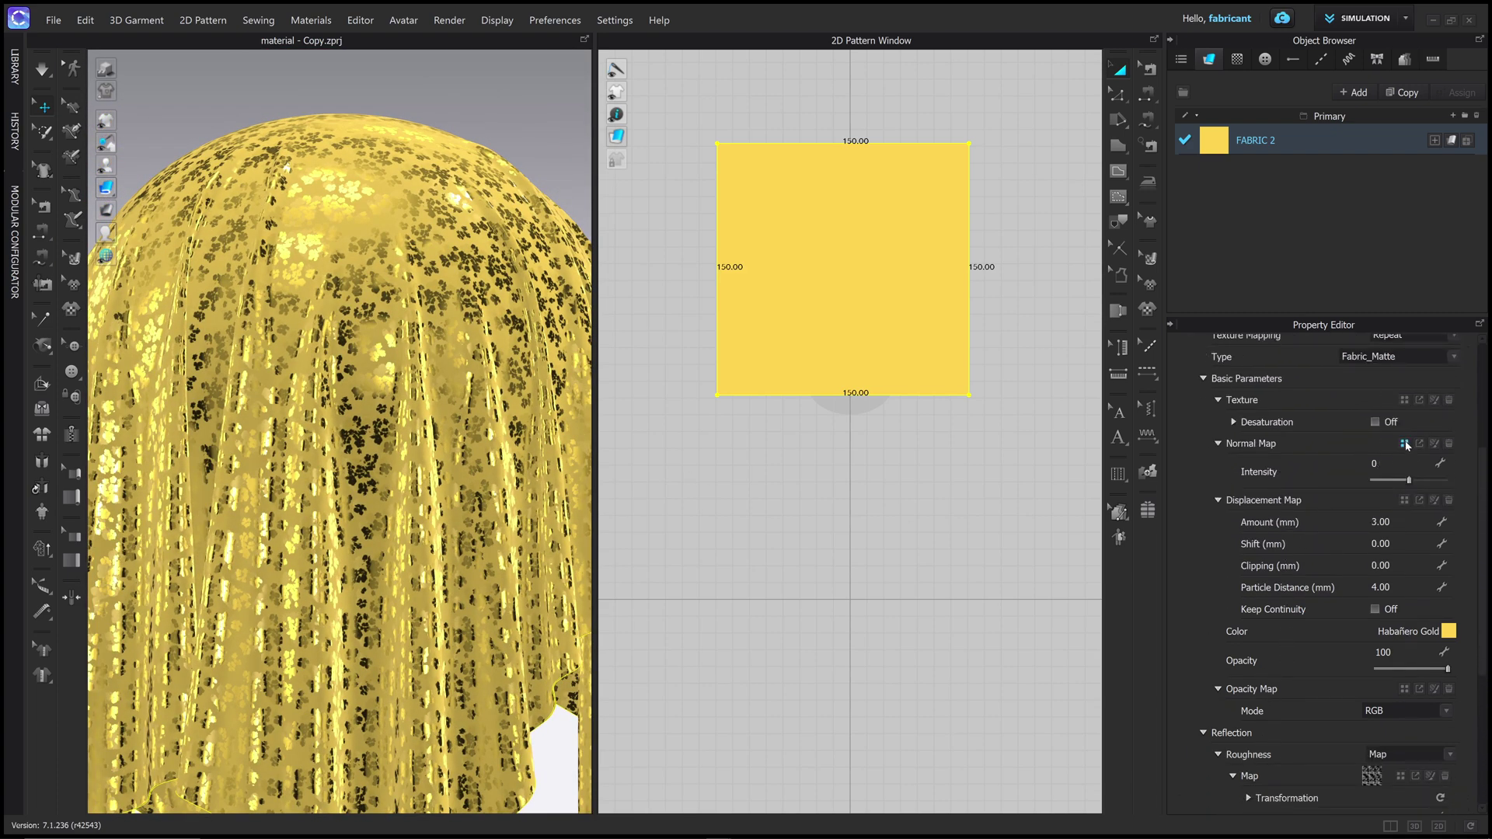
pyautogui.click(1405, 444)
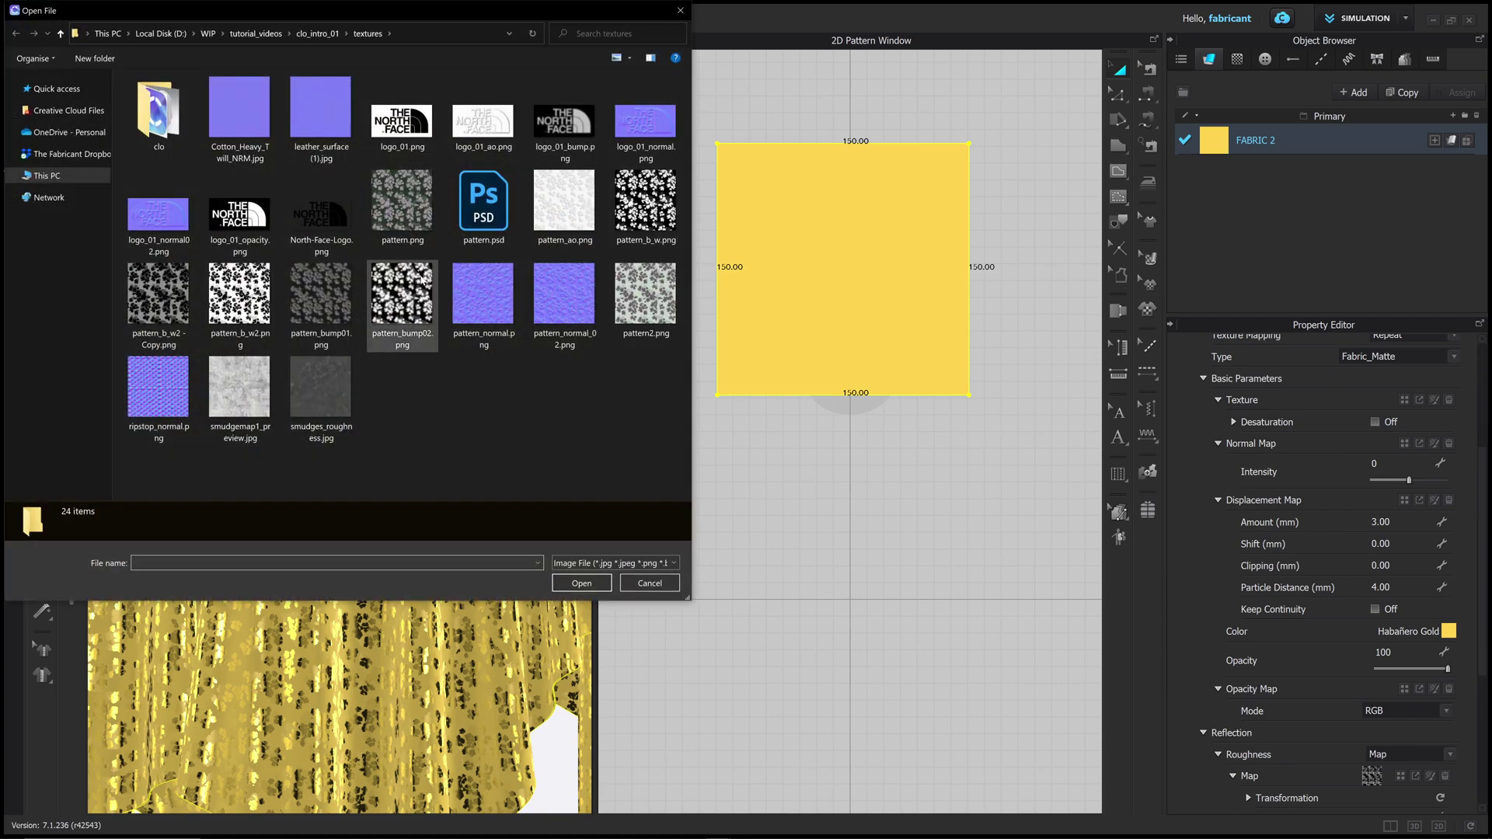
pyautogui.click(564, 295)
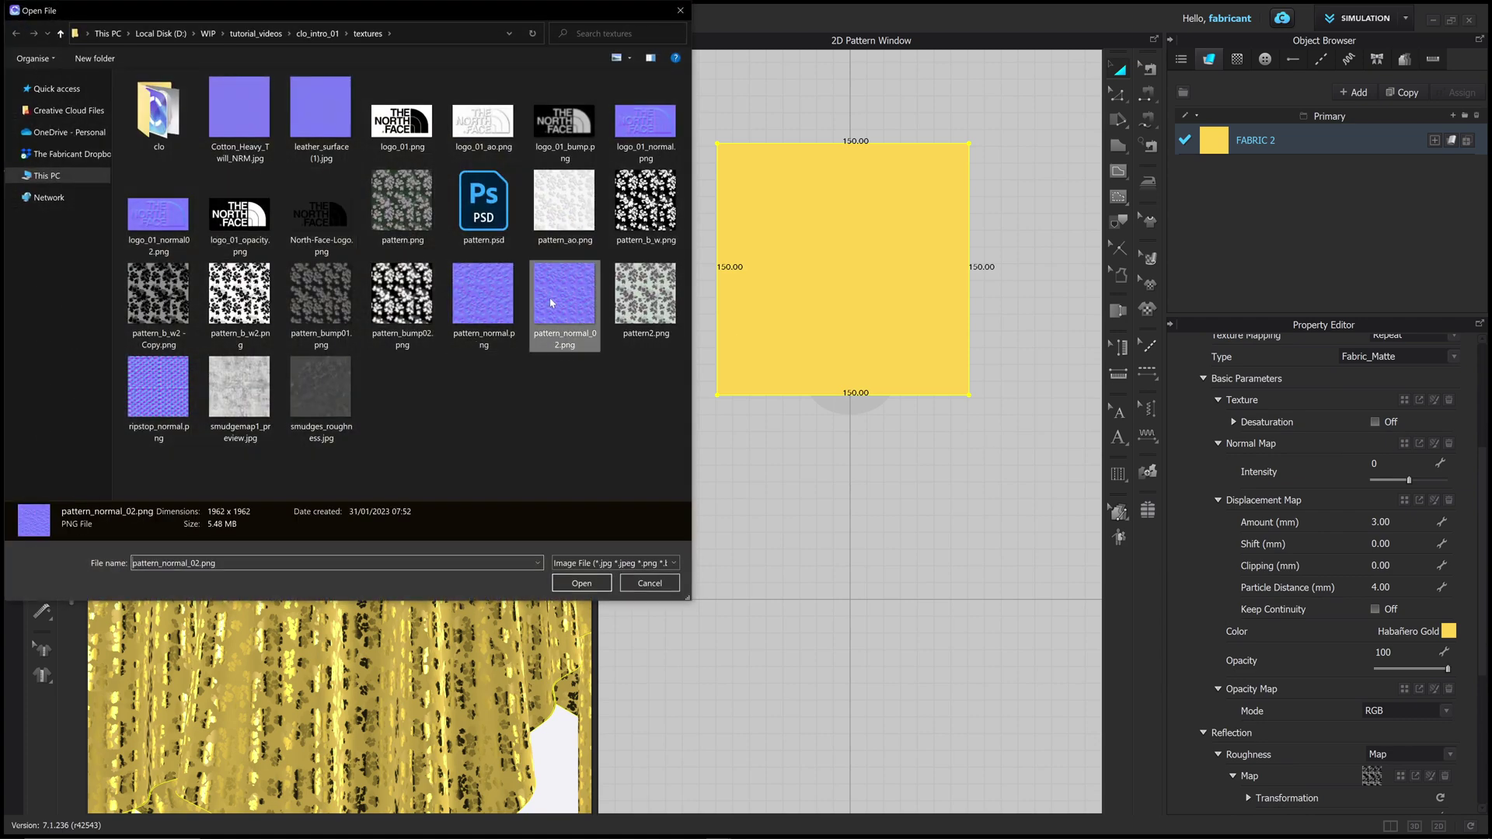
pyautogui.click(579, 584)
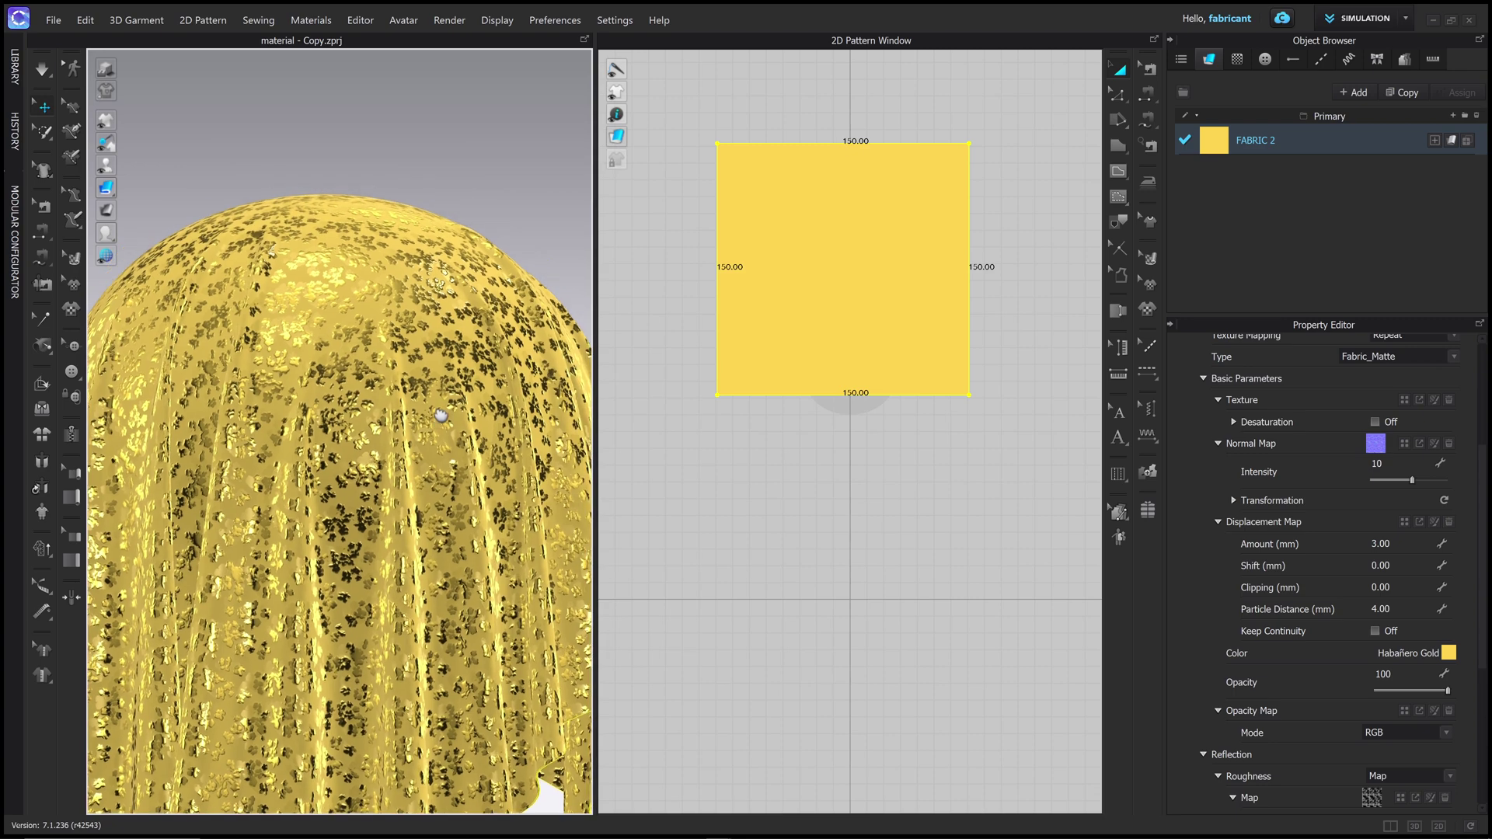
# Step: Examine the floral relief up close and try a normal map intensity of -100
pyautogui.scroll(4, 437, 409)
pyautogui.moveTo(432, 407); pyautogui.dragTo(326, 485, button='middle')
pyautogui.moveTo(397, 419); pyautogui.dragTo(403, 418, button='right')
pyautogui.moveTo(1418, 481); pyautogui.dragTo(1350, 482)
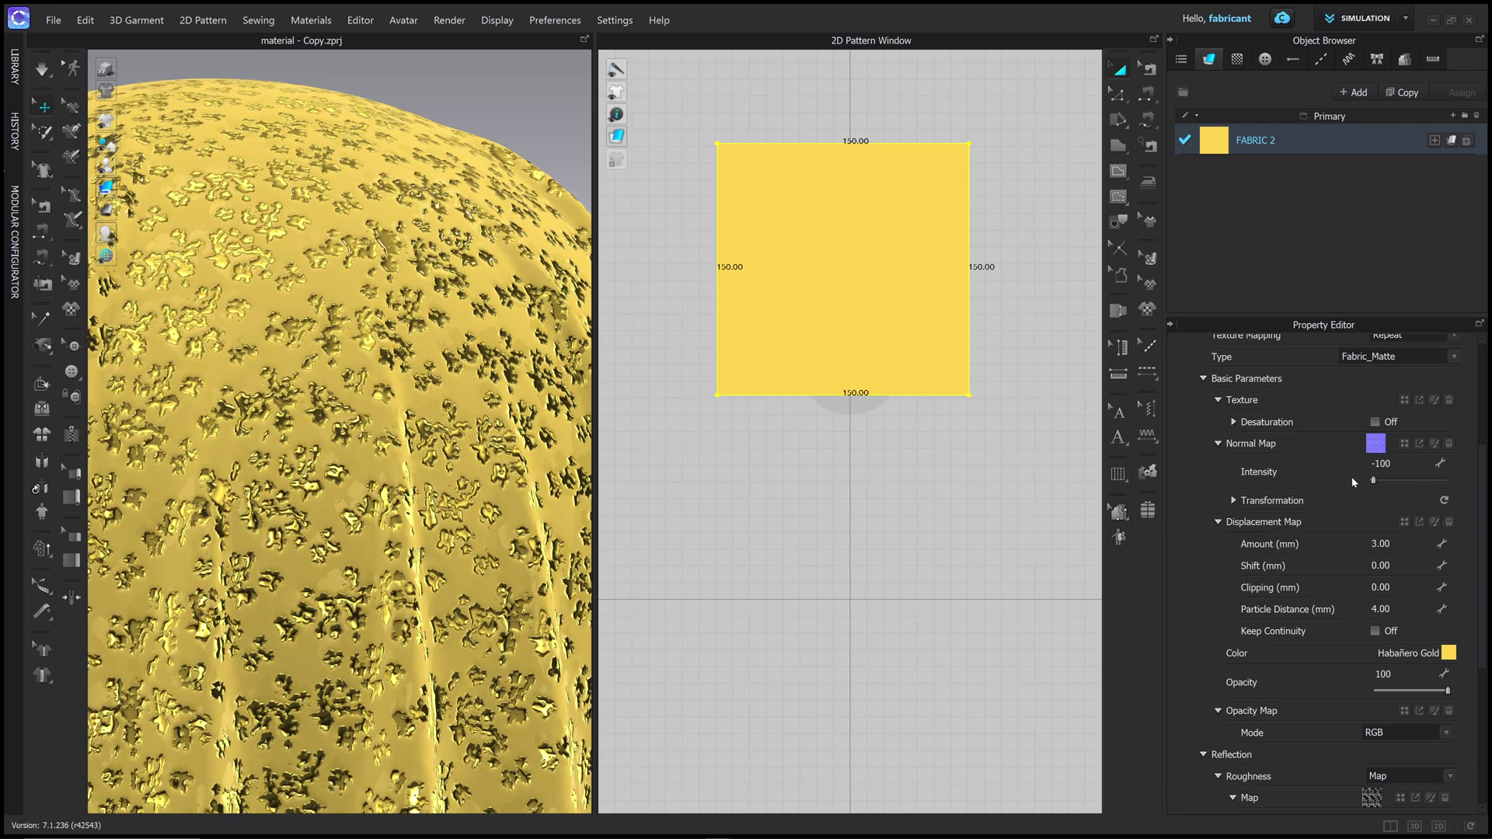
# Step: Set the normal map intensity to 100 and inspect the raised floral pattern across the draped cloth
pyautogui.moveTo(1372, 481); pyautogui.dragTo(1452, 476)
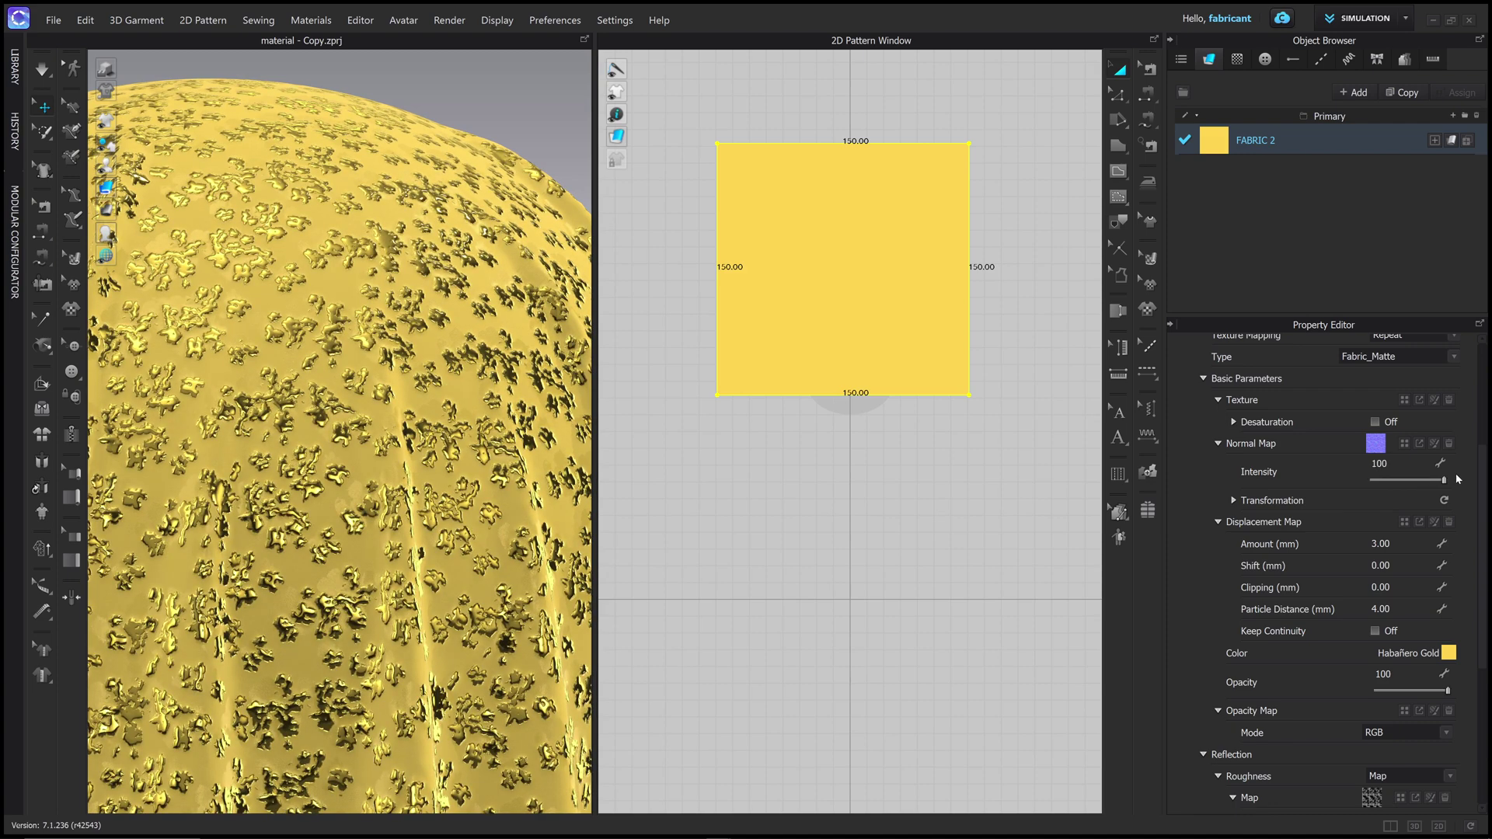
pyautogui.scroll(-6, 478, 488)
pyautogui.moveTo(477, 485); pyautogui.dragTo(509, 316, button='middle')
pyautogui.moveTo(509, 316)
pyautogui.mouseDown(button='right')
pyautogui.moveTo(437, 293)
pyautogui.moveTo(517, 303)
pyautogui.mouseUp(button='right')
# Step: Load pattern_b_w.png as the fabric's opacity map and view the cut-out effect on the whole cloth
pyautogui.scroll(-5, 1324, 575)
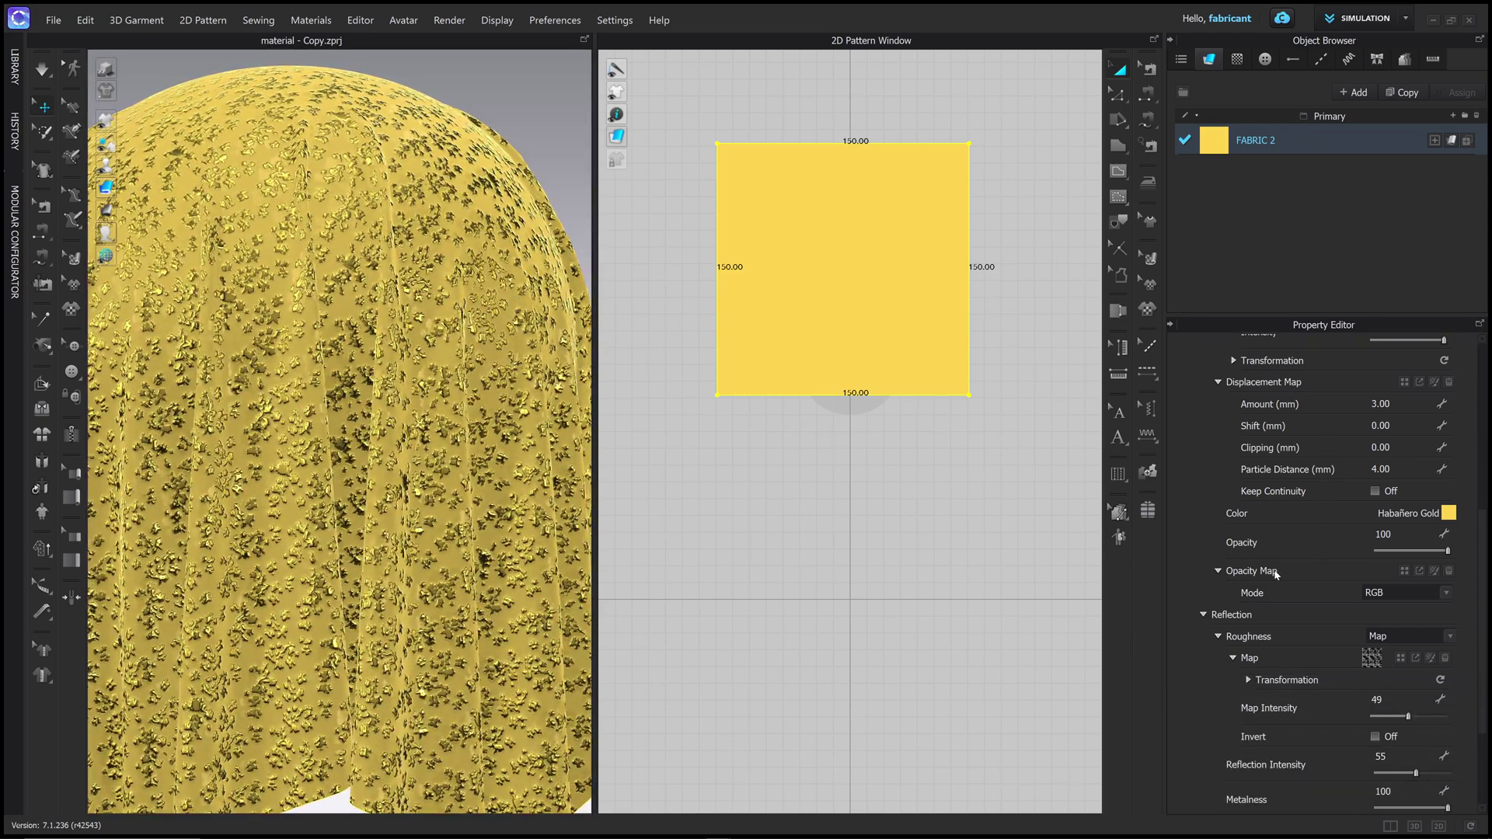
pyautogui.click(1405, 572)
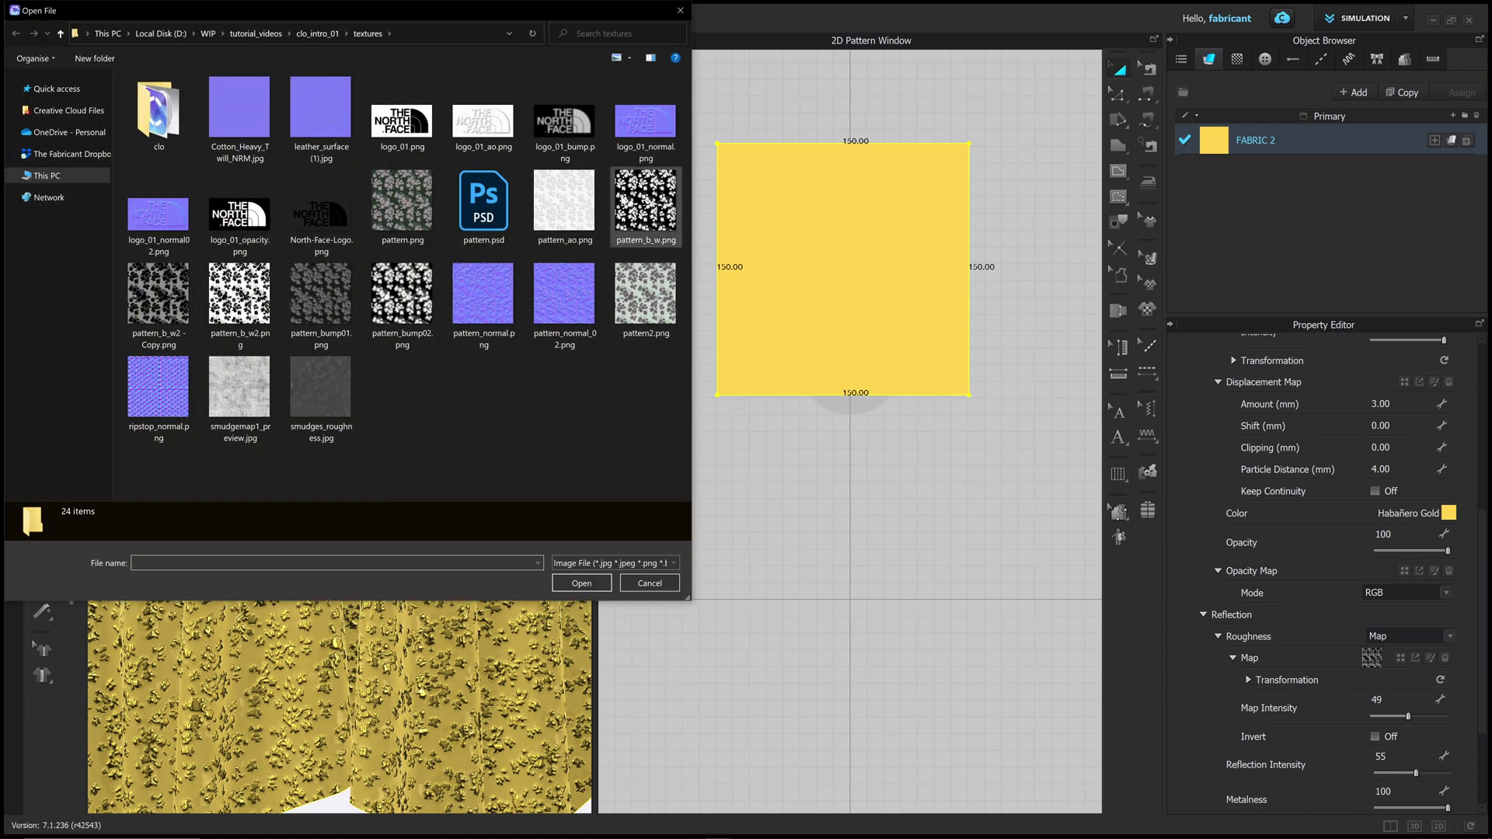
pyautogui.click(632, 199)
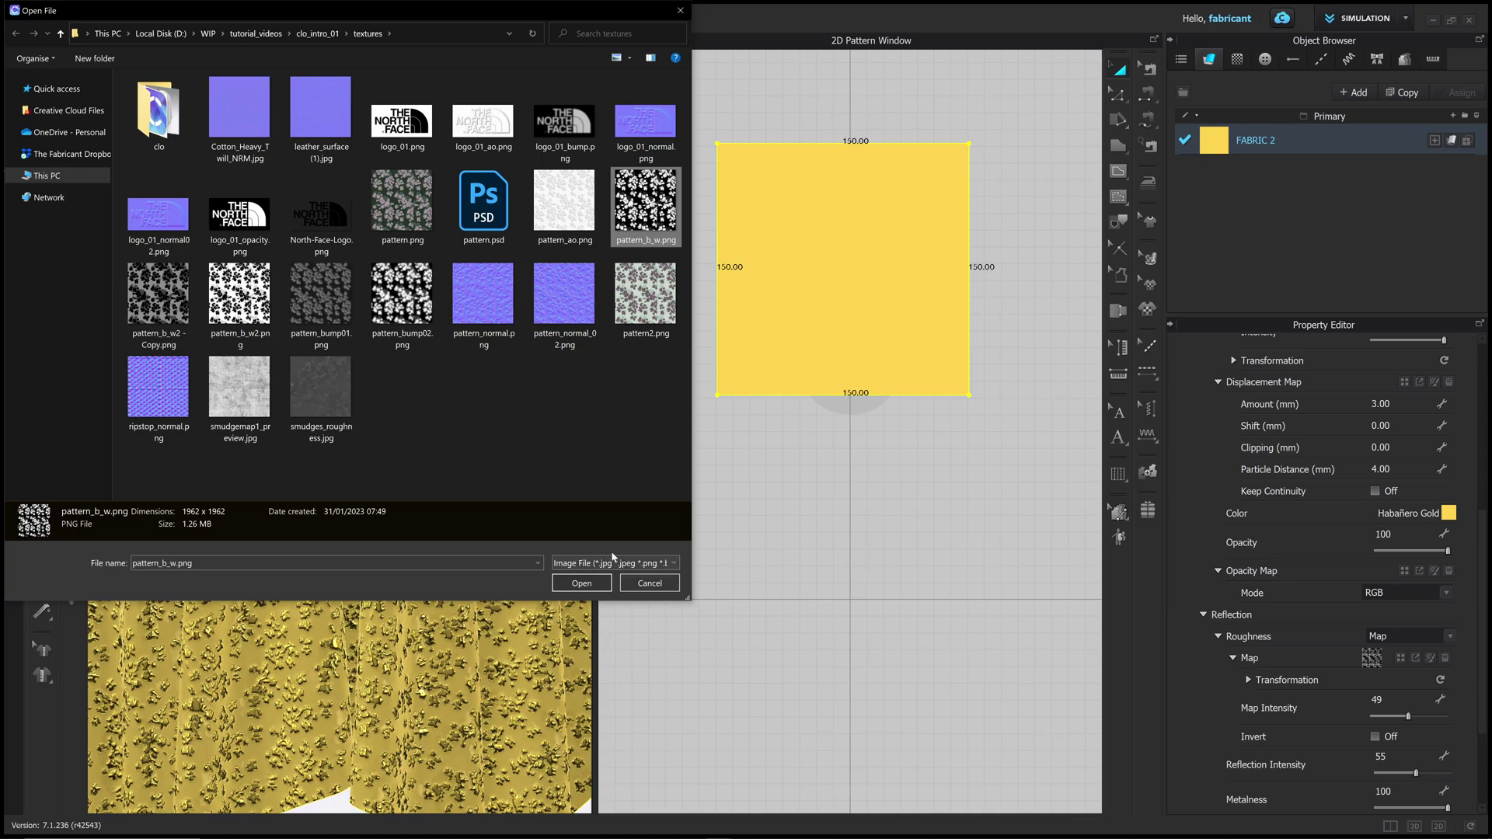
pyautogui.click(590, 582)
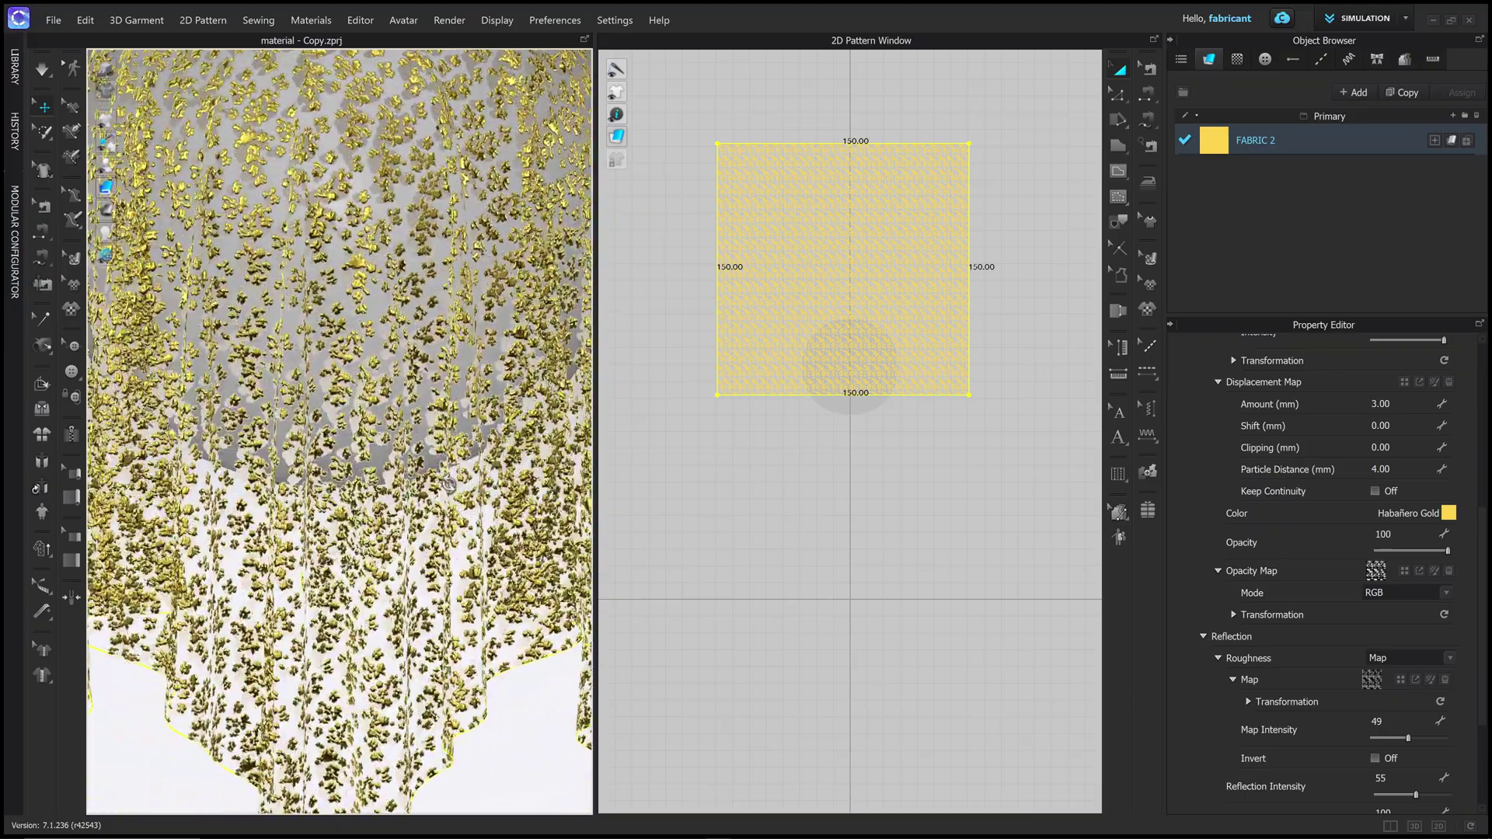
pyautogui.scroll(-10, 506, 480)
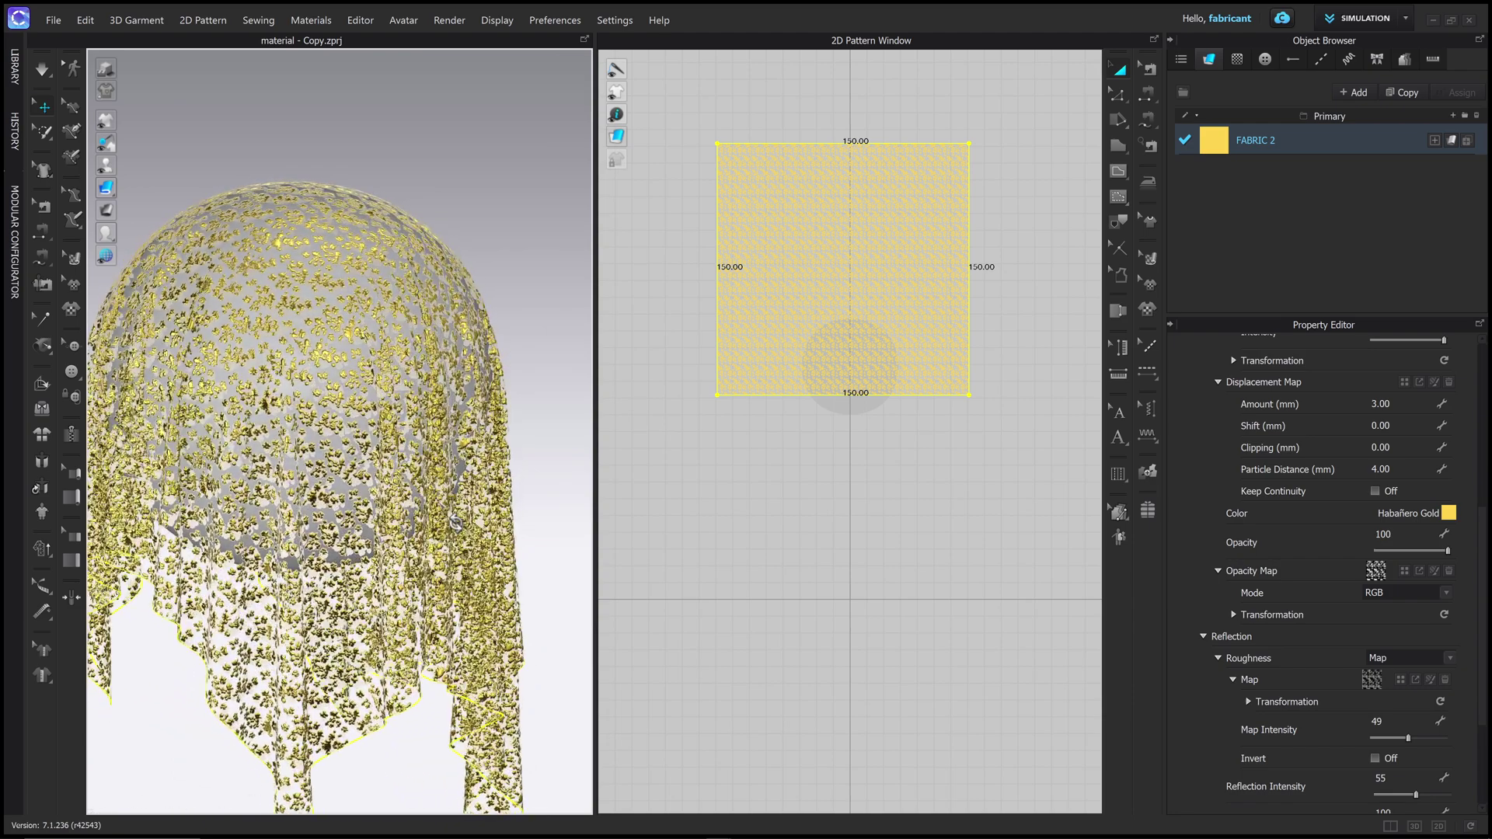
# Step: Replace the opacity map with pattern_b_w2.png and inspect the flower-shaped cut-outs from several angles
pyautogui.click(1405, 571)
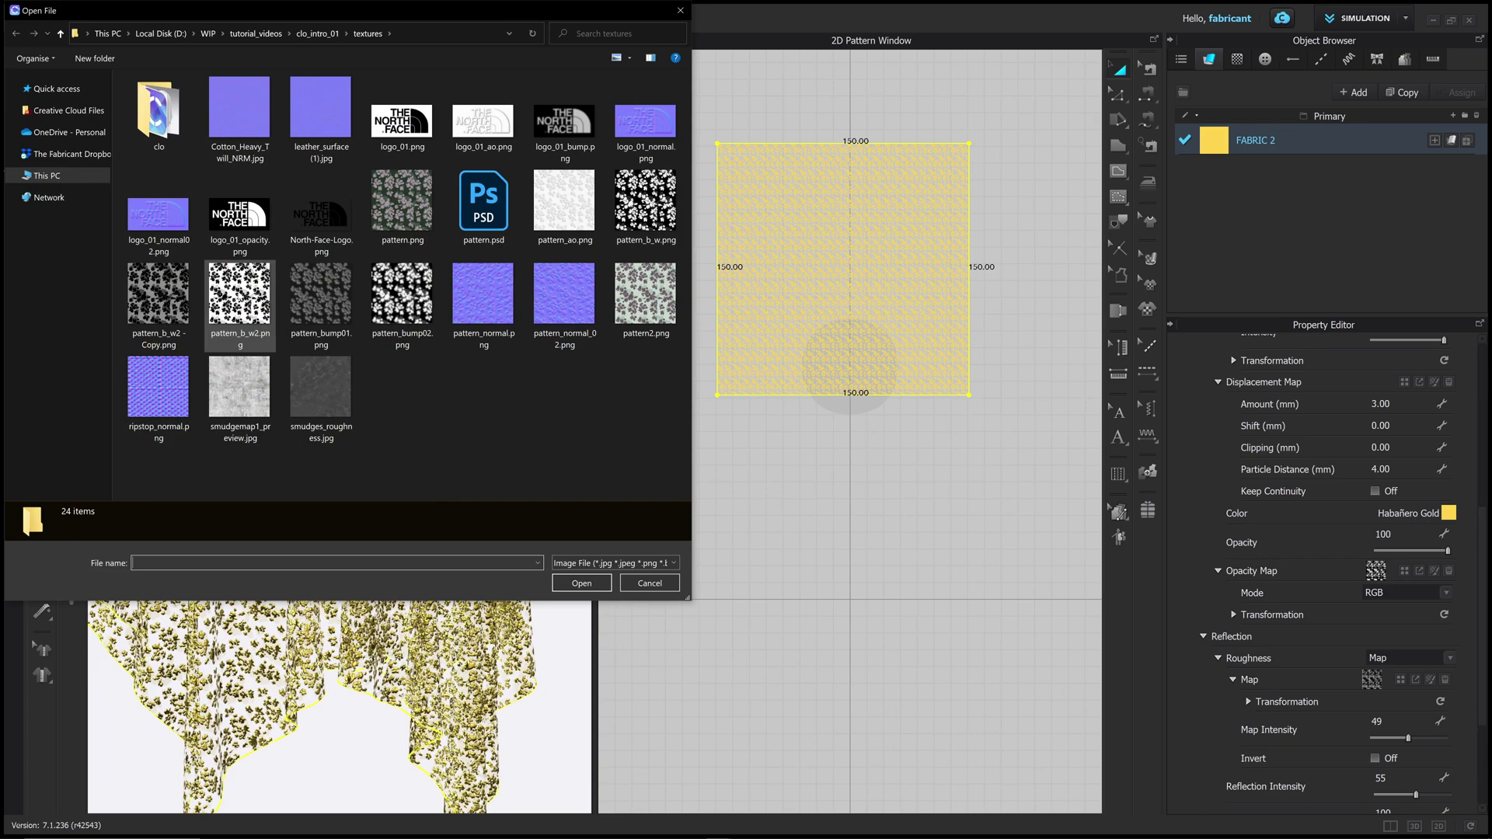
pyautogui.click(239, 299)
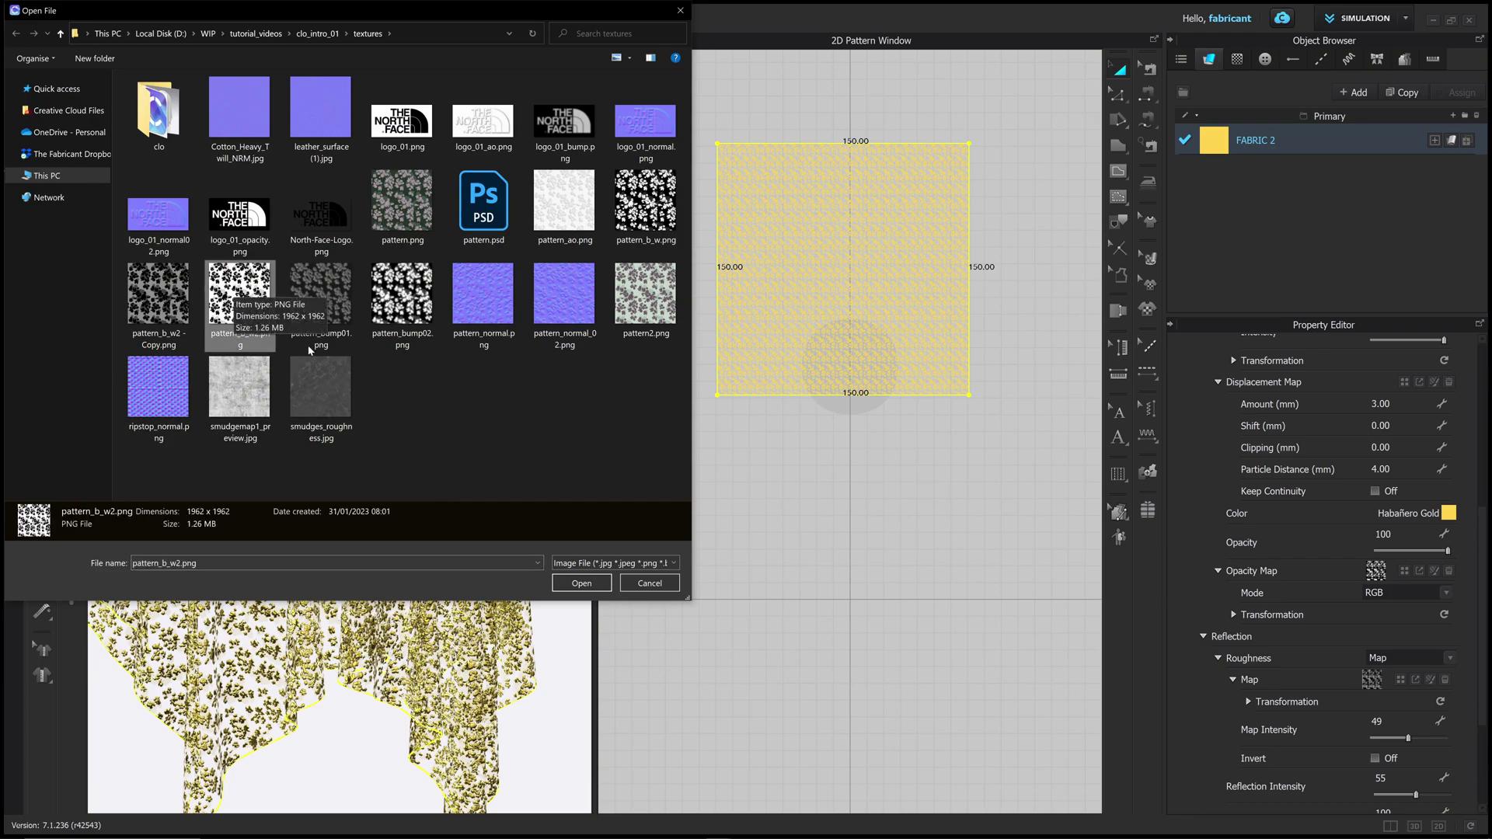
pyautogui.click(581, 584)
pyautogui.scroll(5, 382, 374)
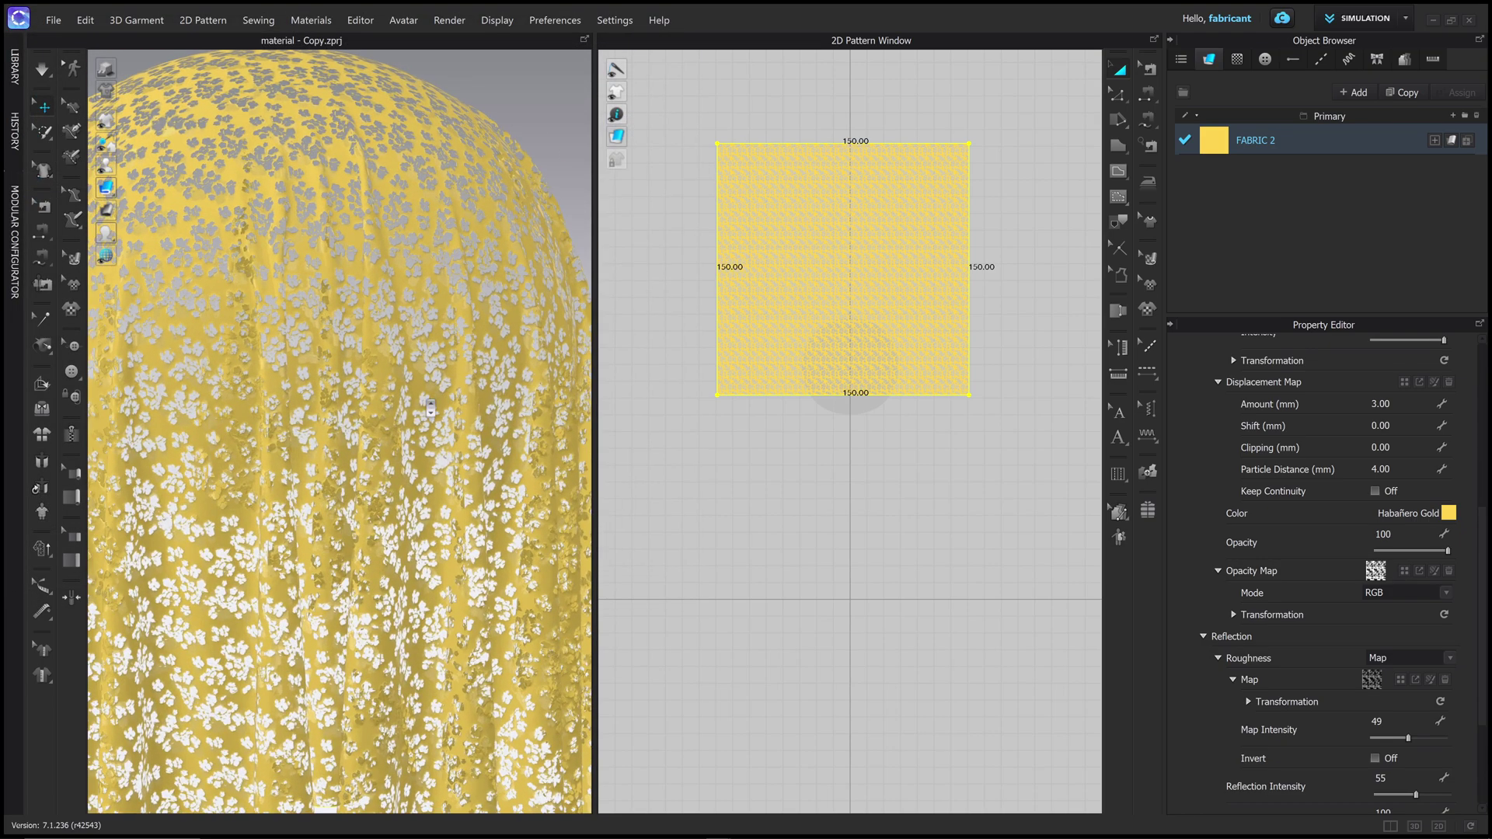
pyautogui.moveTo(380, 372); pyautogui.dragTo(460, 393, button='right')
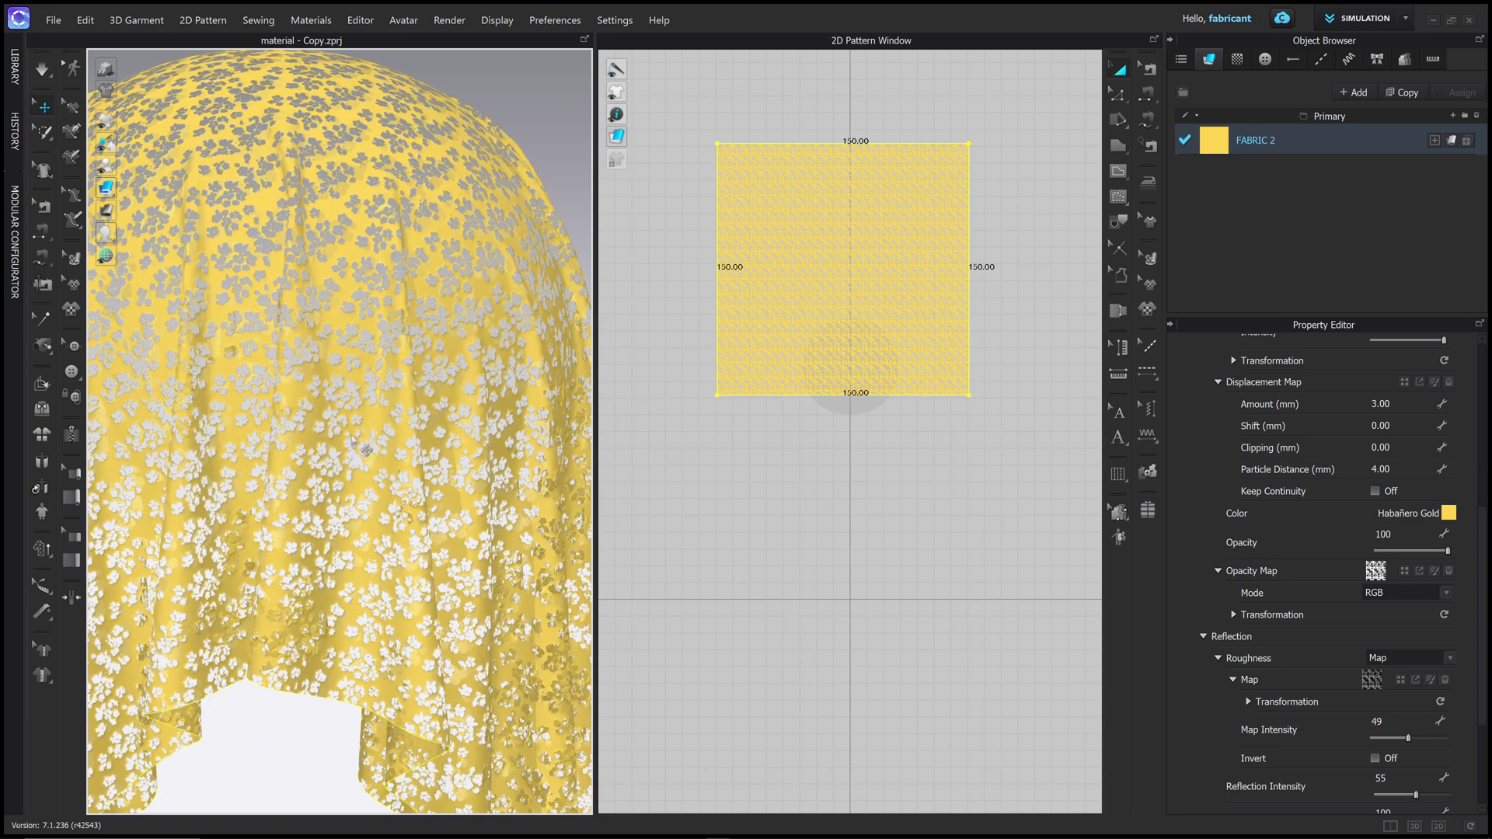
pyautogui.moveTo(411, 380); pyautogui.dragTo(347, 380, button='right')
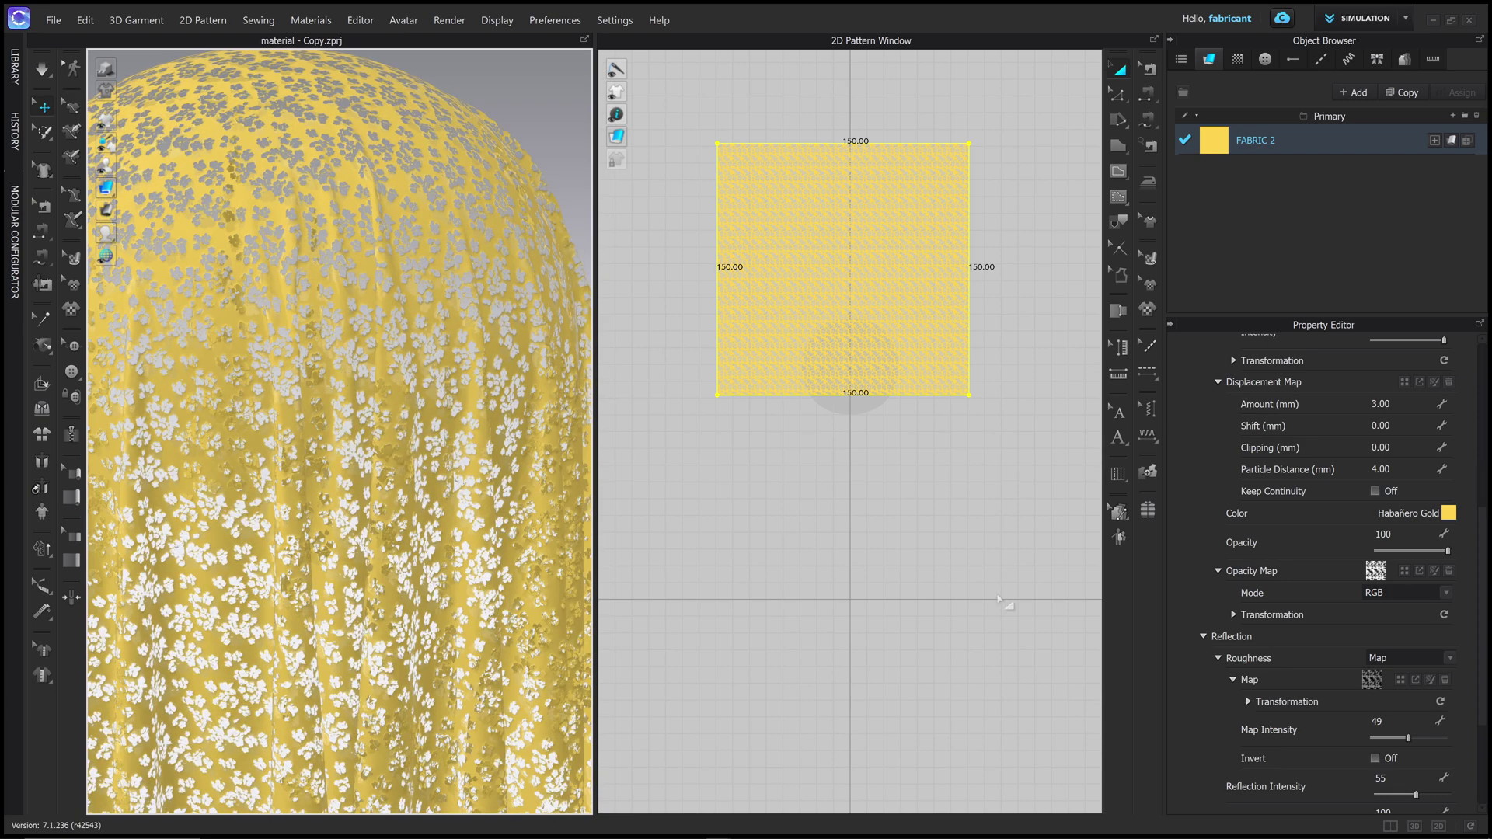
# Step: Remove the opacity map from the fabric and check the opaque gold cloth from several angles
pyautogui.click(1449, 572)
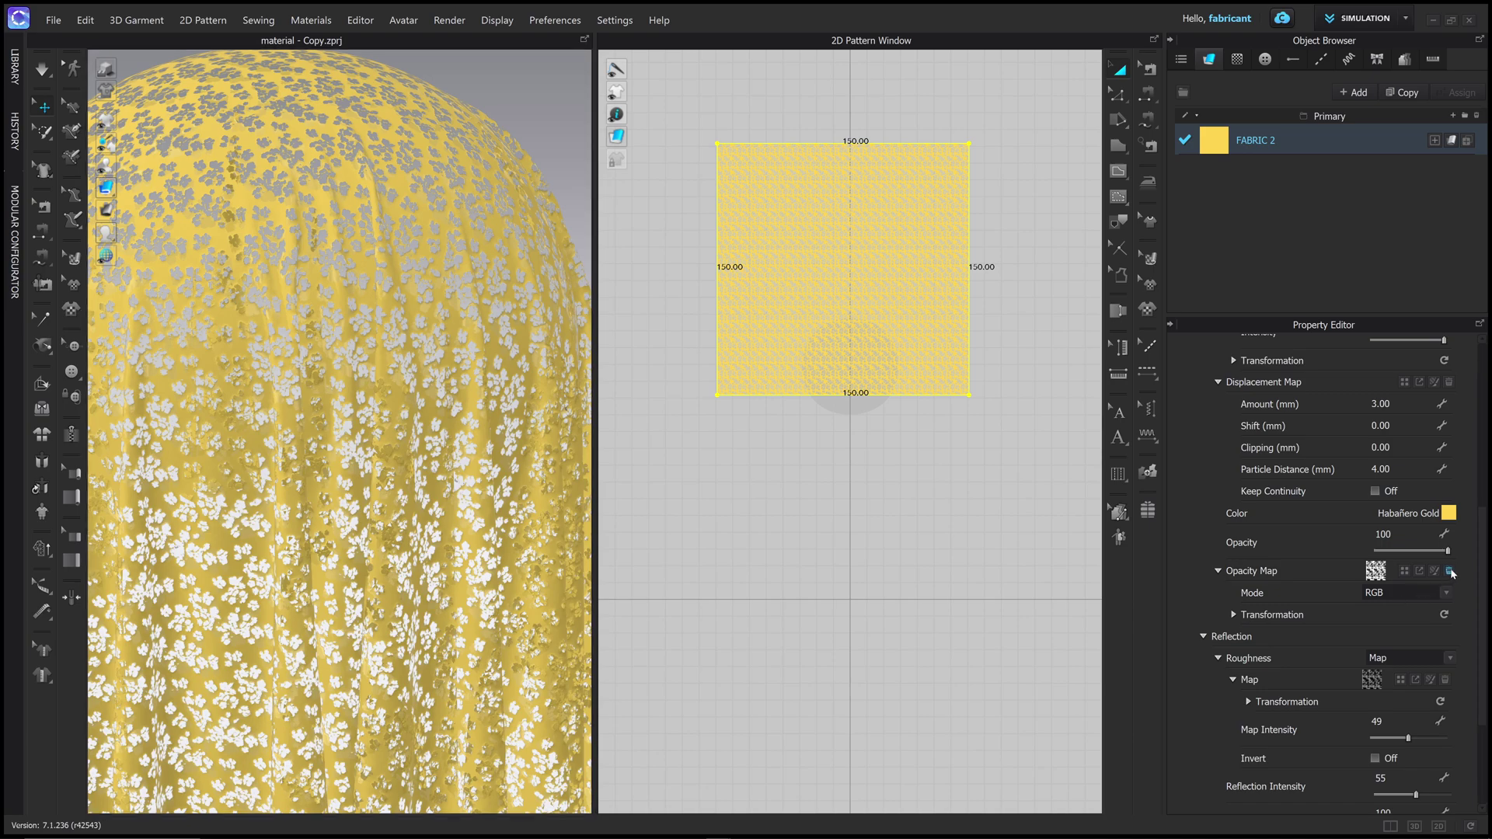
pyautogui.scroll(3, 386, 449)
pyautogui.scroll(-5, 386, 450)
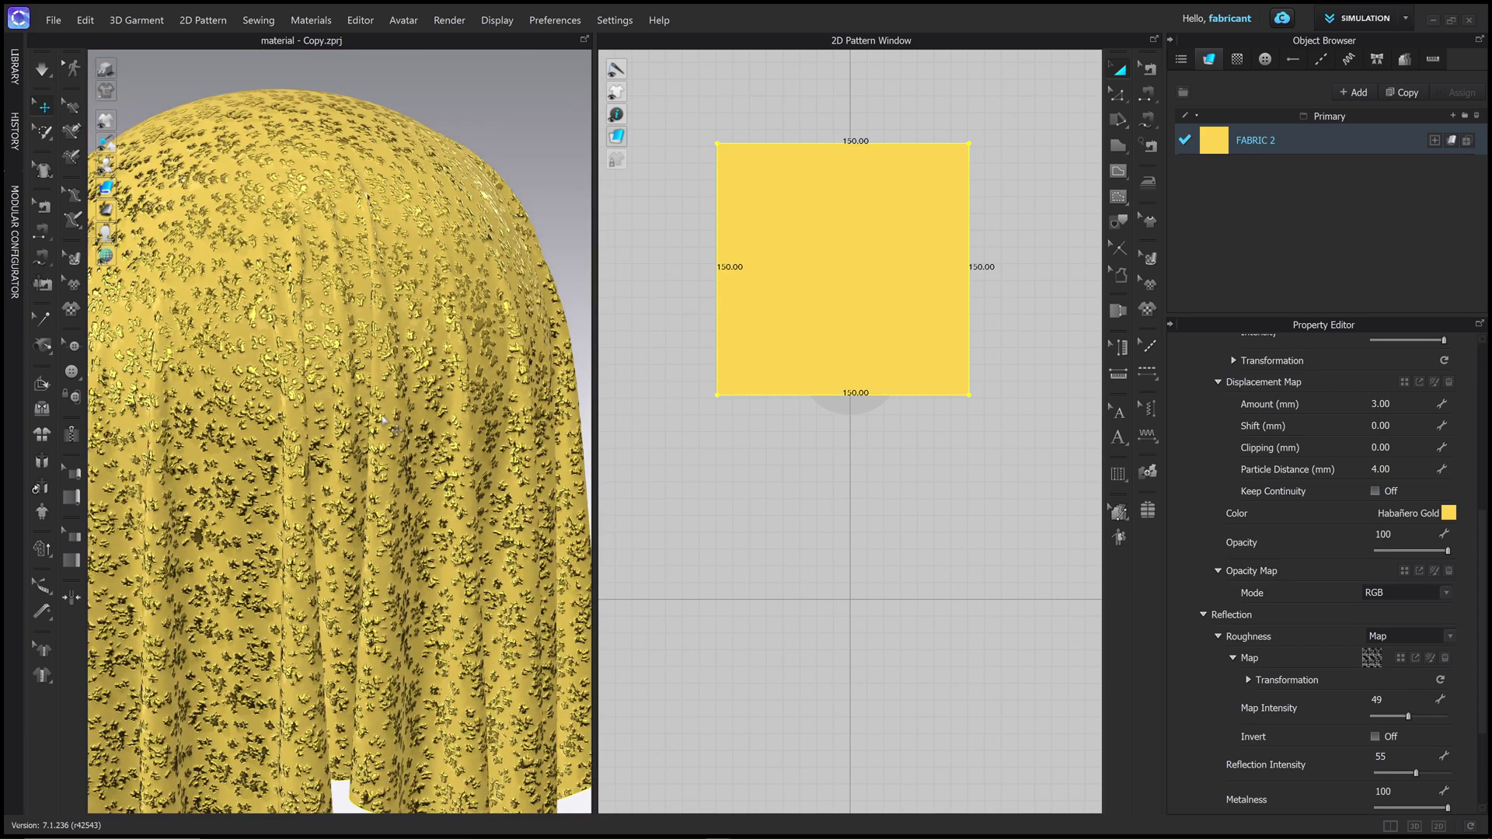
pyautogui.moveTo(439, 426); pyautogui.dragTo(429, 427, button='right')
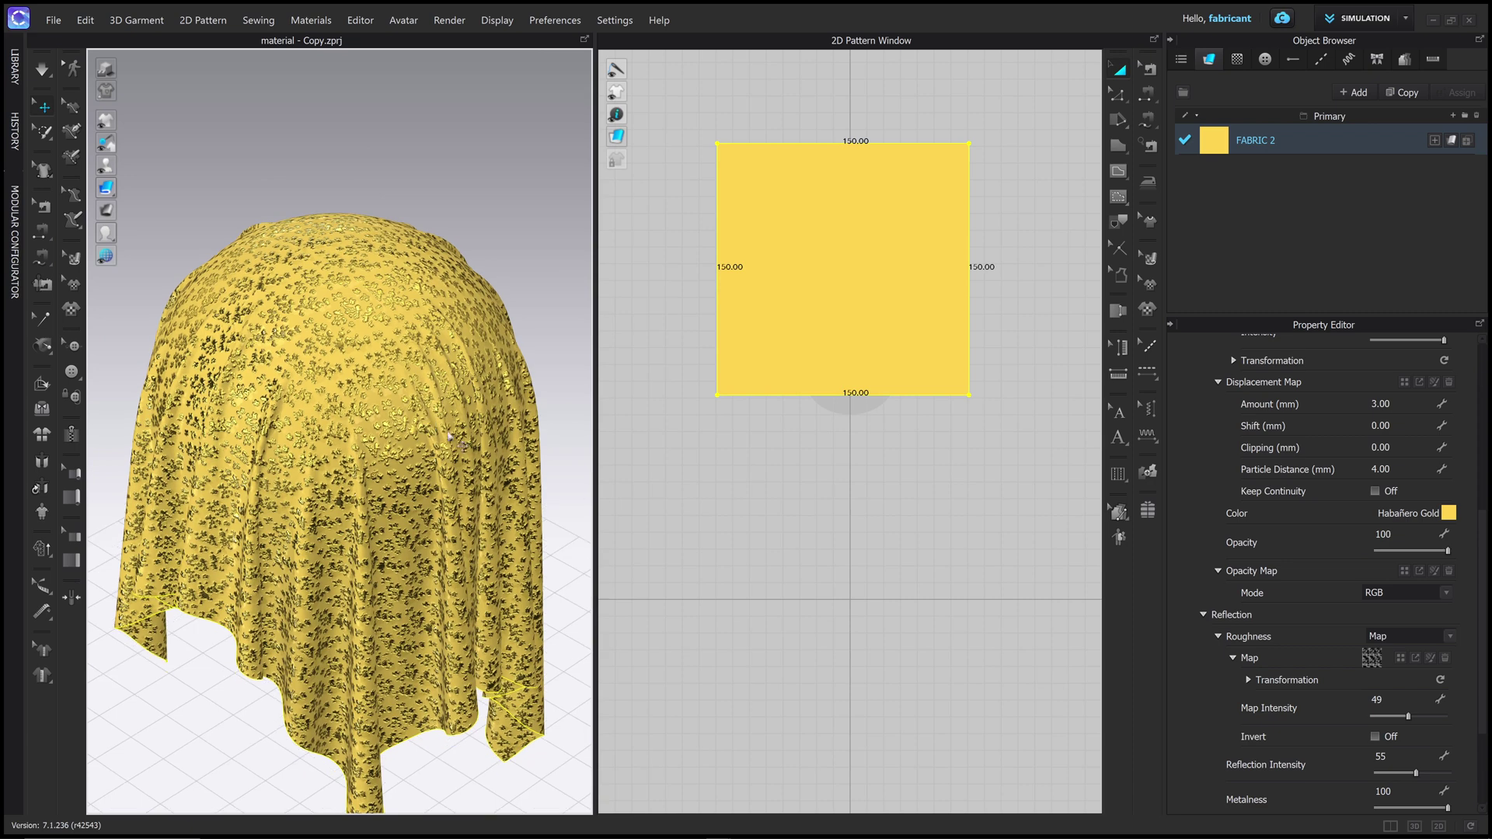
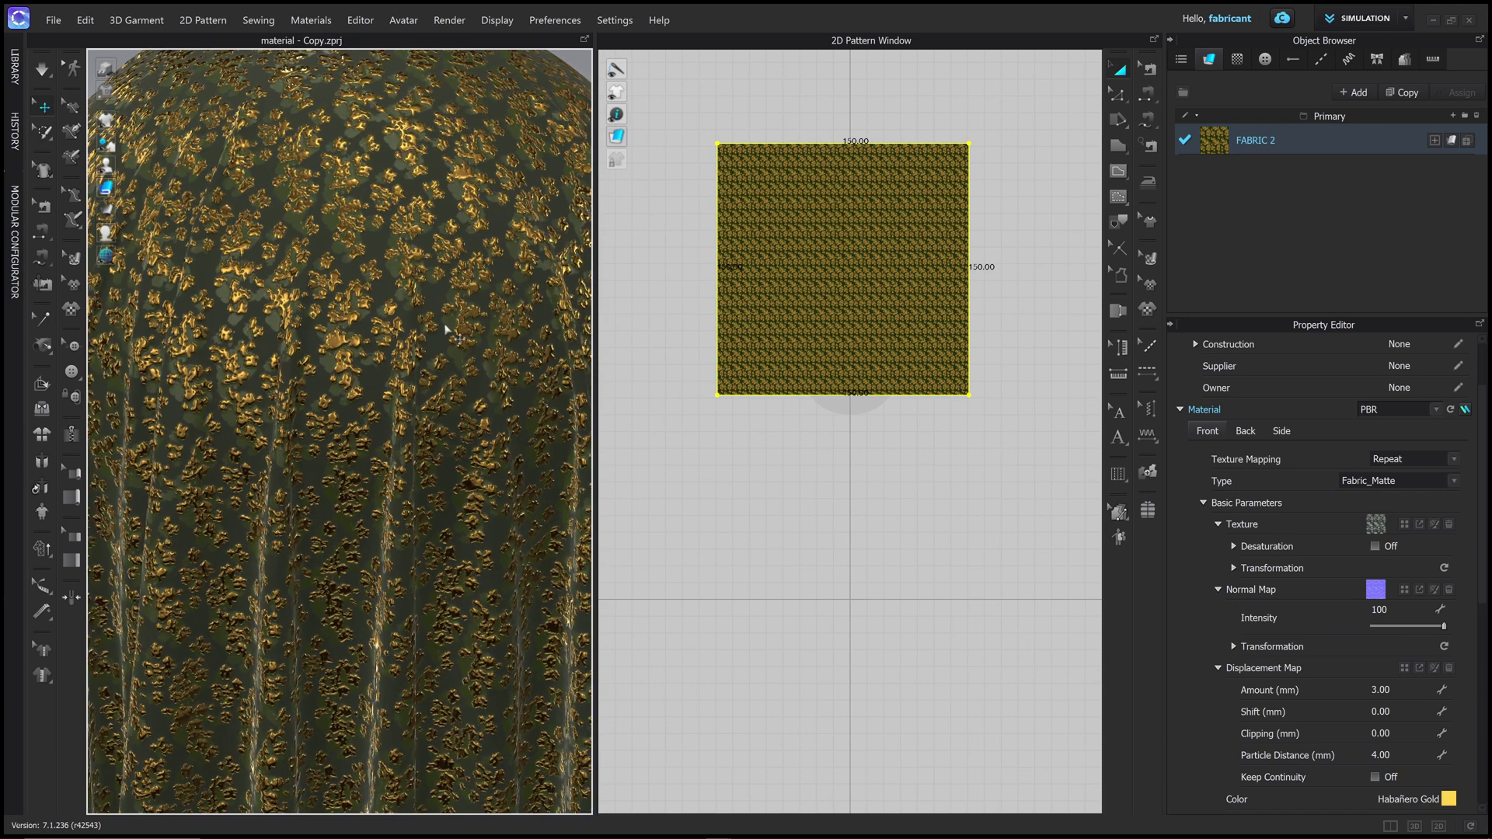
# Step: Try pink, Iolite, Iris Bloom and dark blue palette swatches as the floral fabric's colour, ending with Iris Bloom
pyautogui.moveTo(383, 265)
pyautogui.mouseDown(button='right')
pyautogui.moveTo(386, 280)
pyautogui.moveTo(376, 257)
pyautogui.moveTo(388, 258)
pyautogui.mouseUp(button='right')
pyautogui.scroll(-3, 1356, 611)
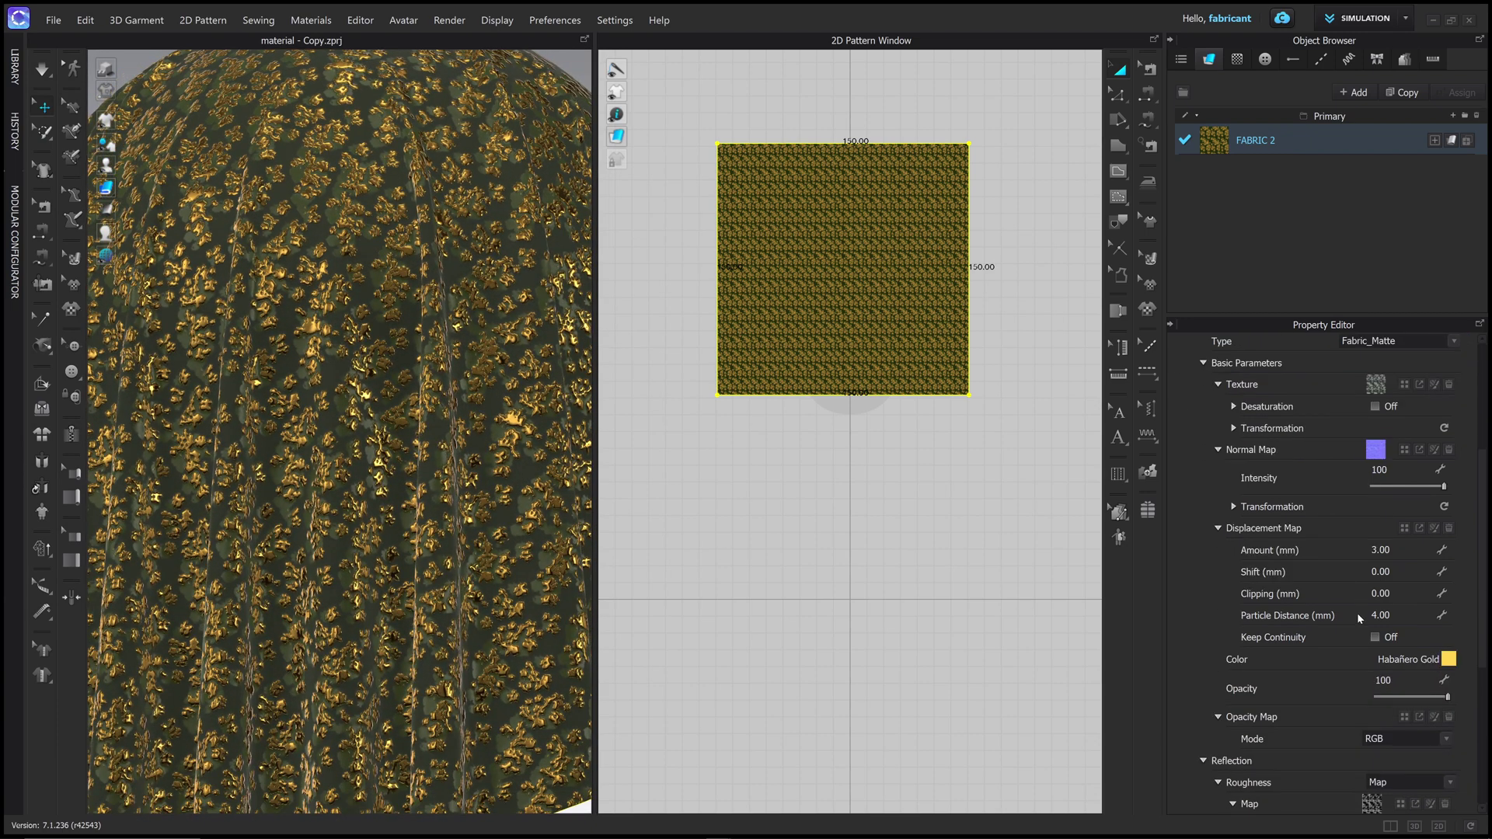
pyautogui.click(1448, 659)
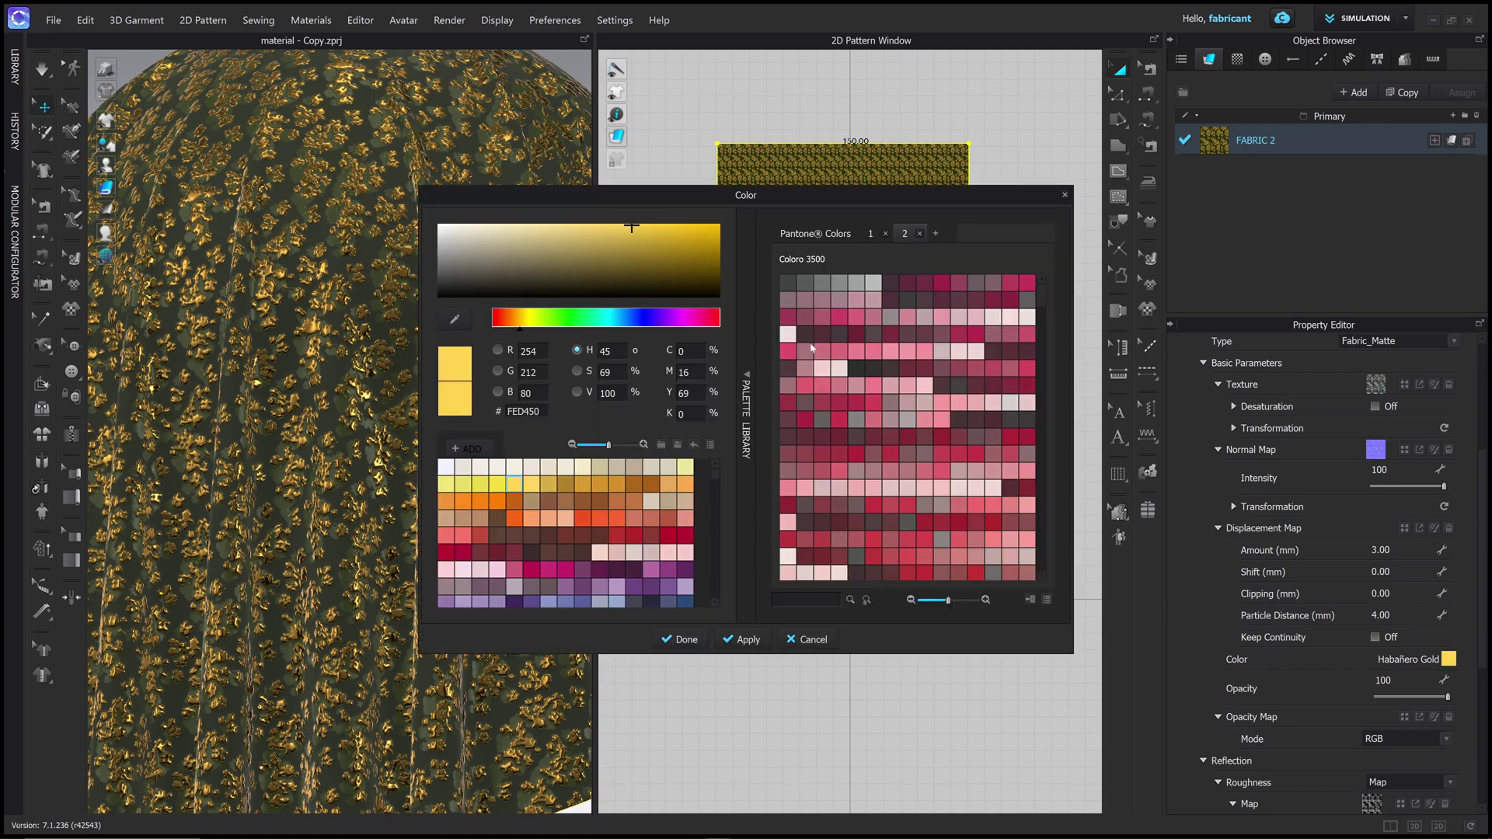
pyautogui.click(840, 317)
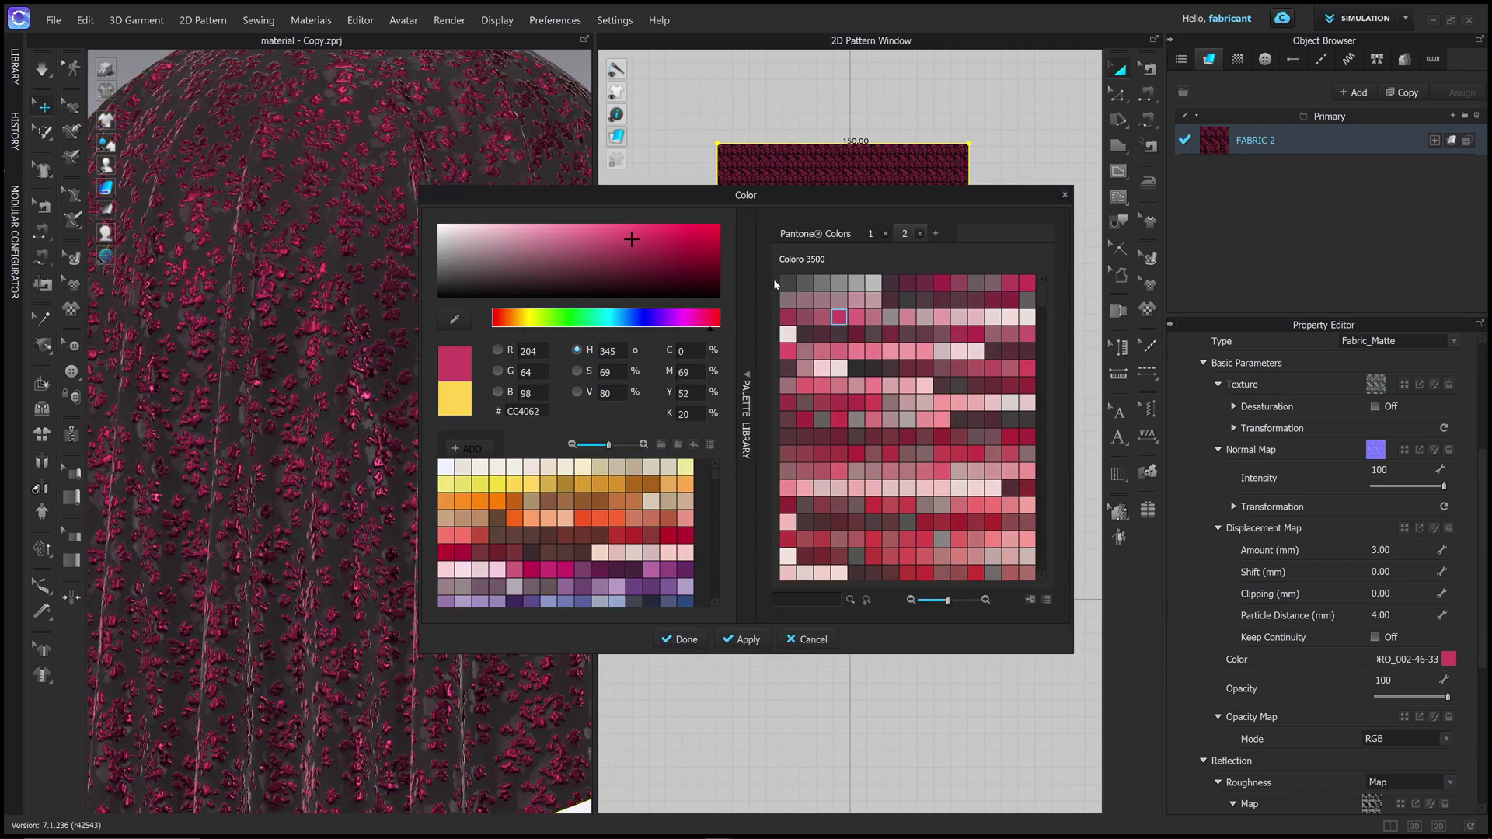
pyautogui.click(567, 602)
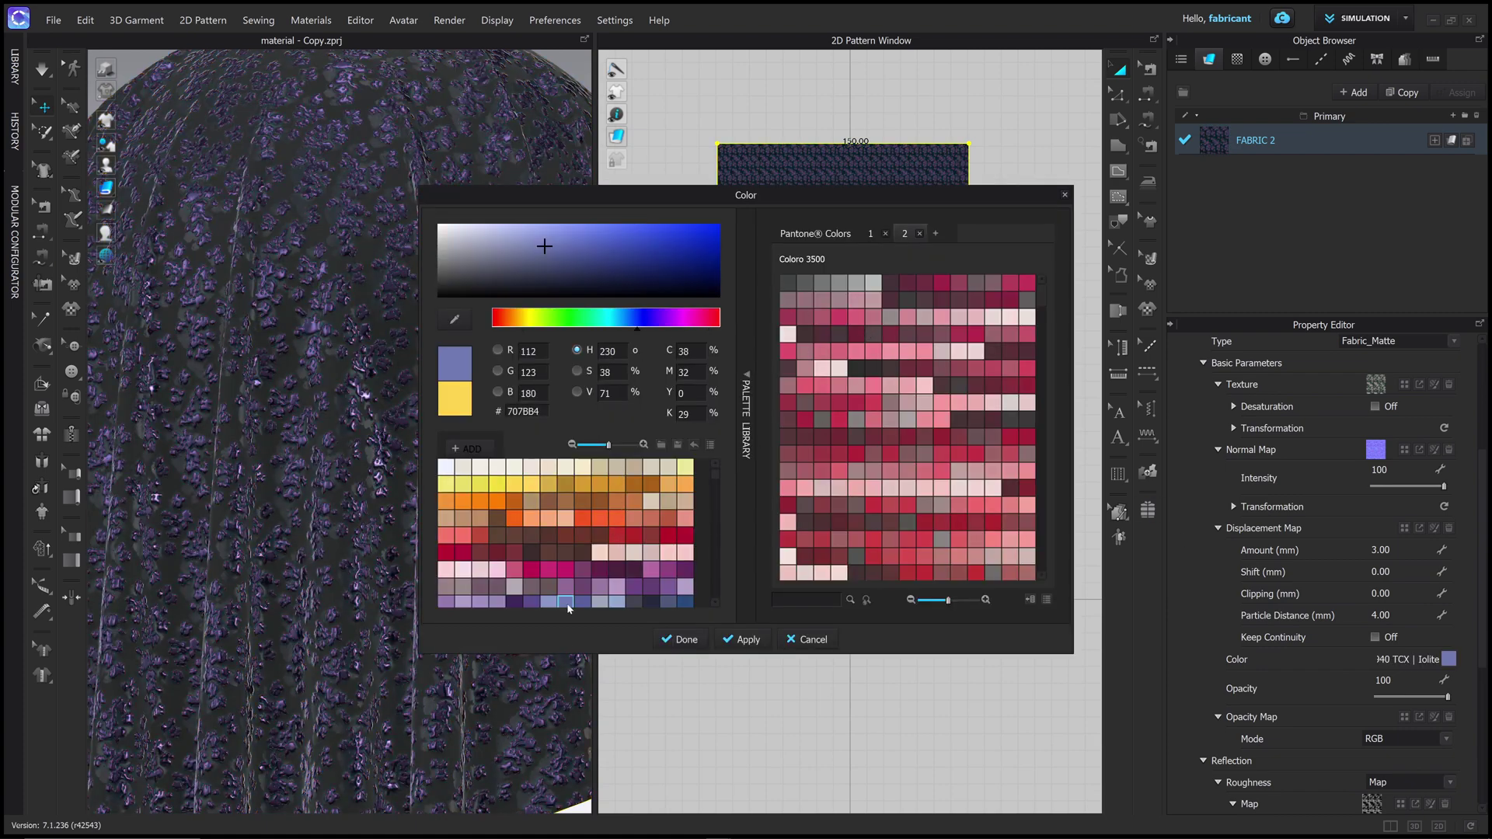
pyautogui.click(584, 603)
pyautogui.click(566, 601)
pyautogui.click(592, 600)
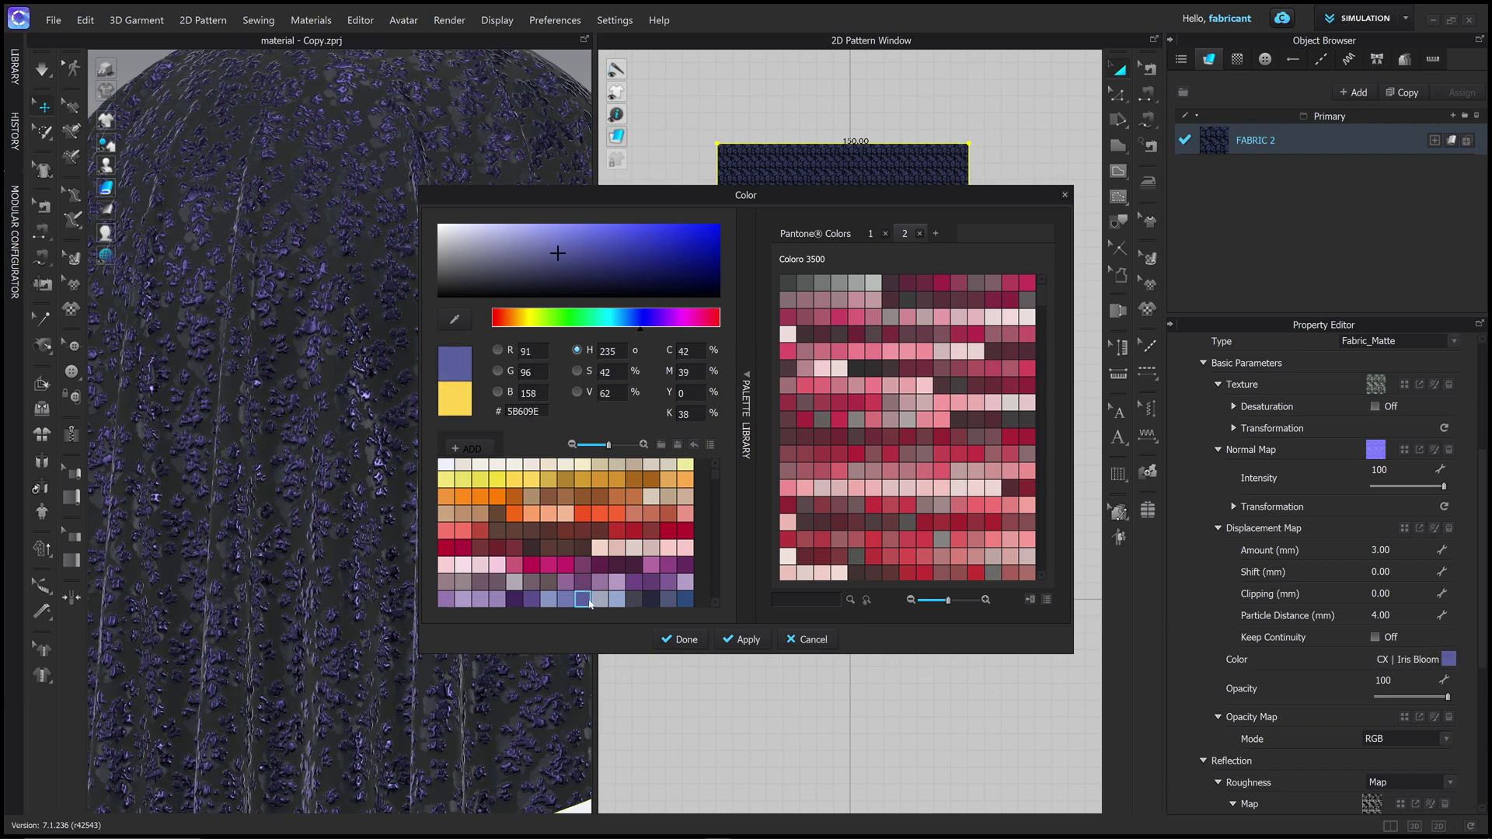
pyautogui.click(685, 599)
pyautogui.click(582, 599)
# Step: Desaturate and darken the fabric colour to the muted blue 515474, accept it and check the draped cloth
pyautogui.moveTo(557, 258); pyautogui.dragTo(371, 197)
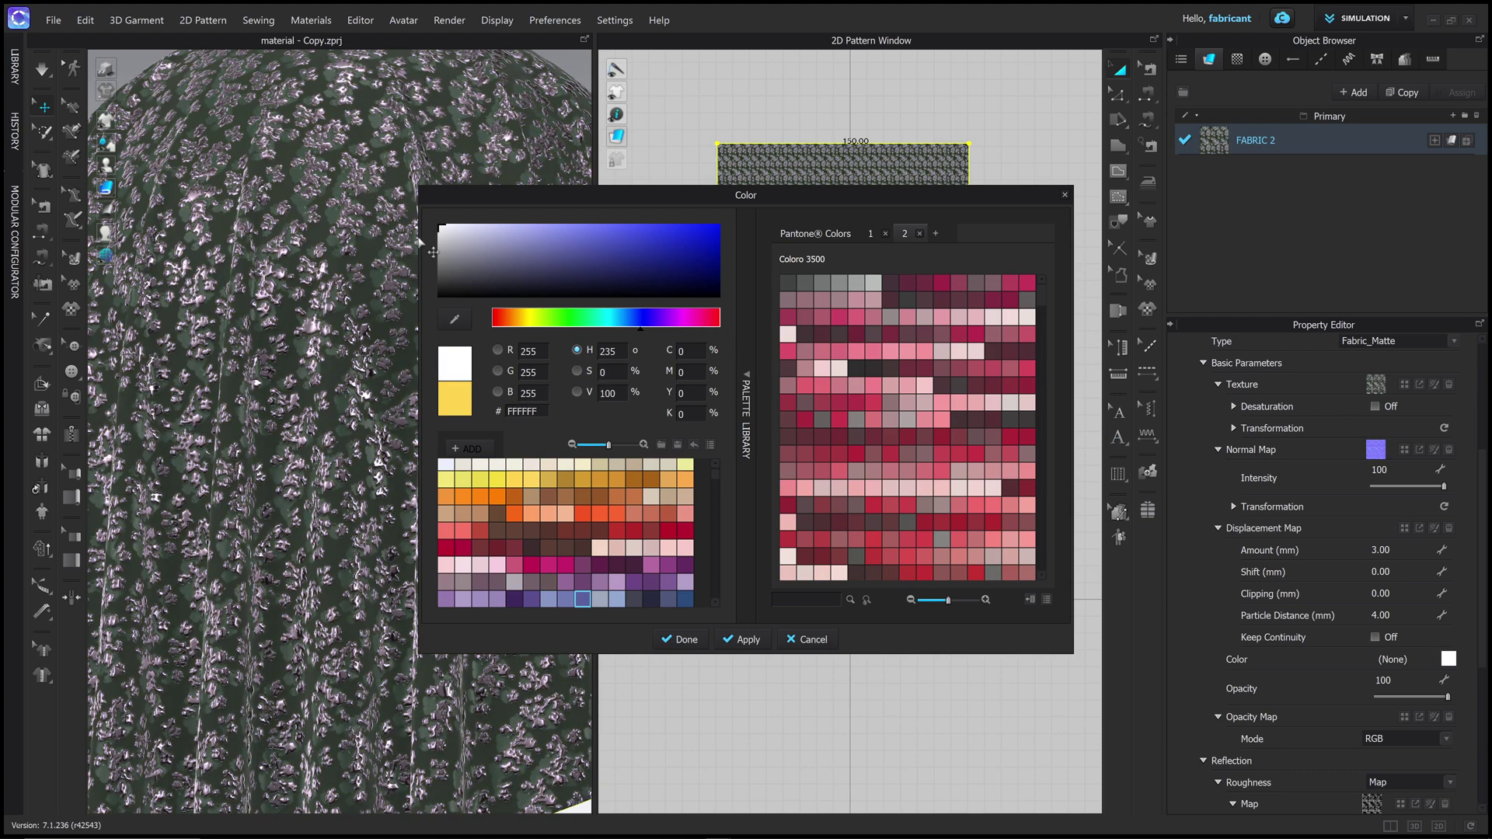
pyautogui.moveTo(442, 229); pyautogui.dragTo(525, 265)
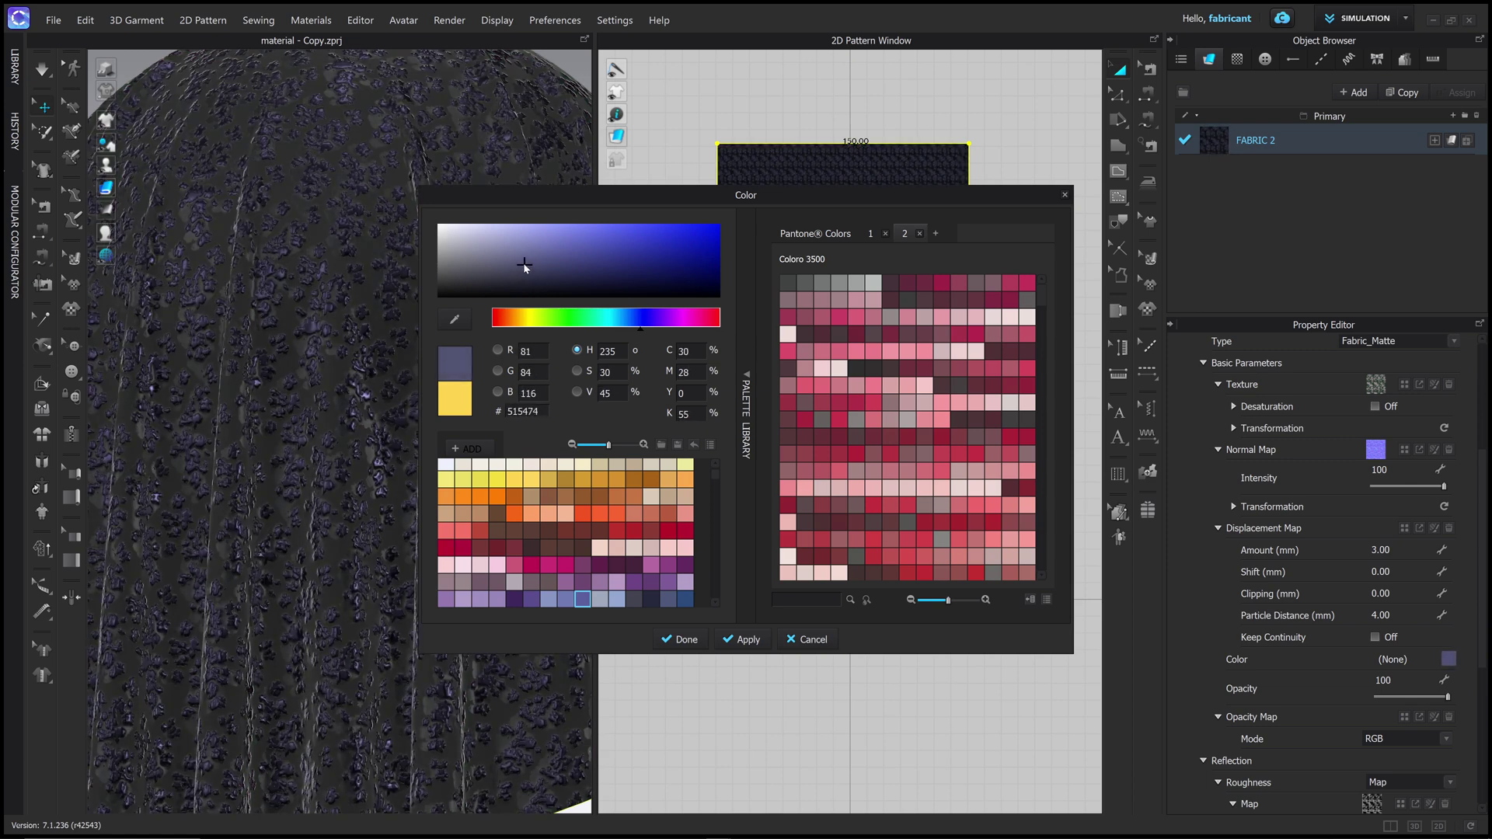
pyautogui.click(686, 639)
pyautogui.moveTo(419, 400); pyautogui.dragTo(370, 351, button='right')
pyautogui.scroll(-2, 985, 264)
pyautogui.scroll(6, 981, 258)
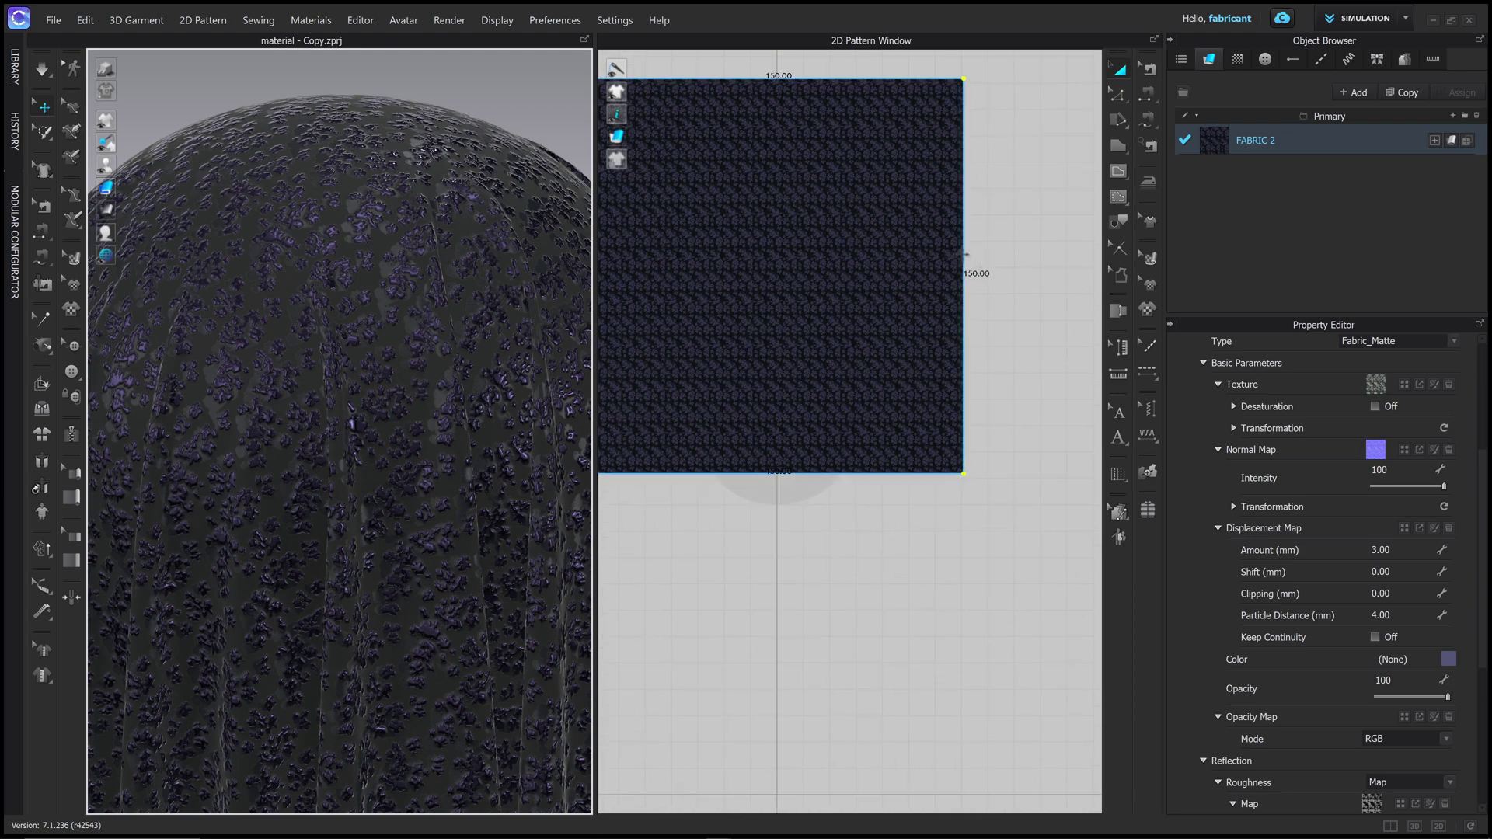
# Step: Enlarge the floral texture on the square pattern piece with the Edit Texture tool and inspect it on the cloth
pyautogui.moveTo(971, 271); pyautogui.dragTo(1054, 374, button='middle')
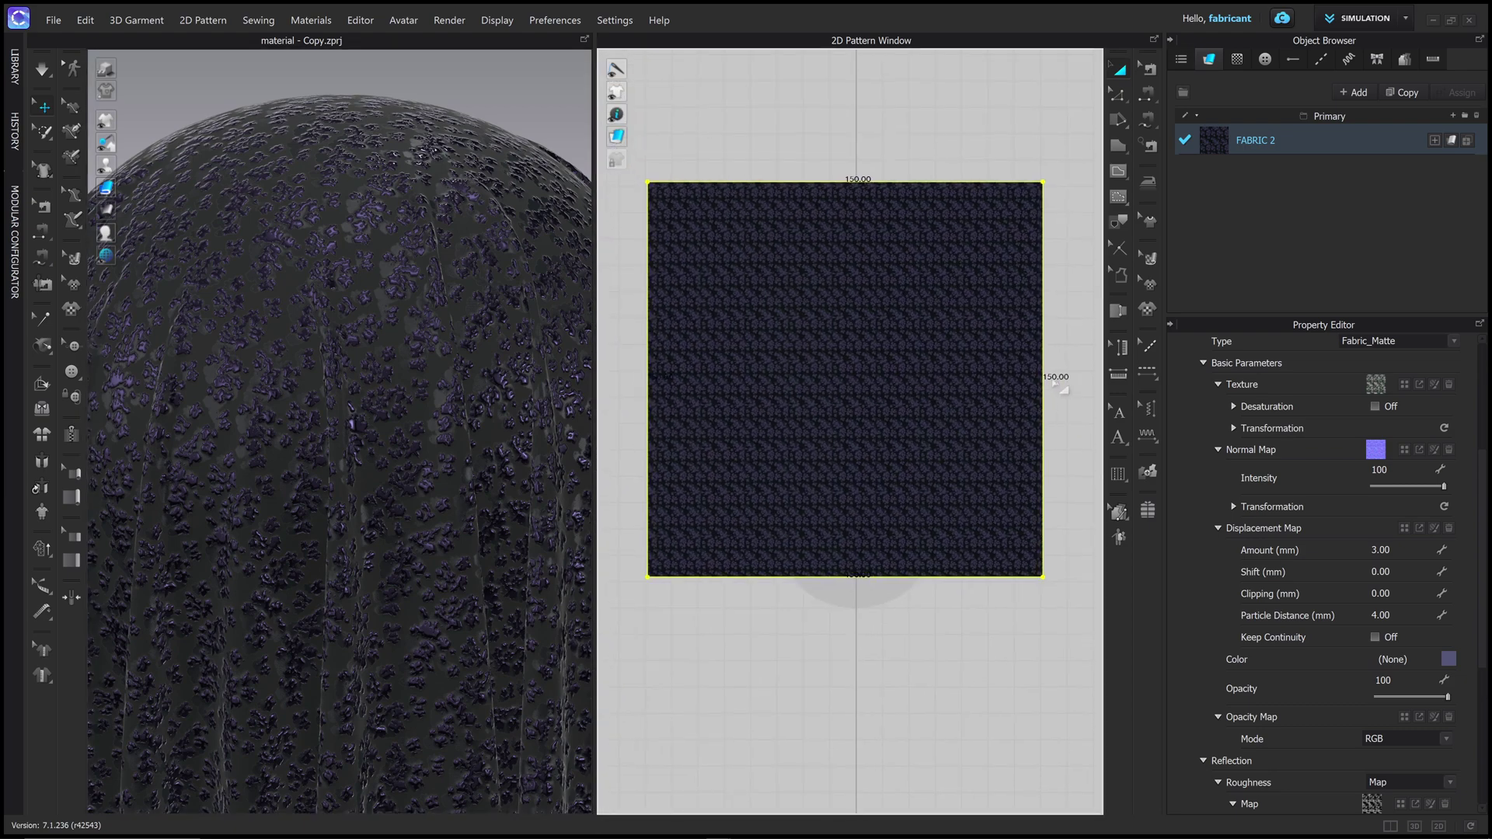
pyautogui.click(1153, 259)
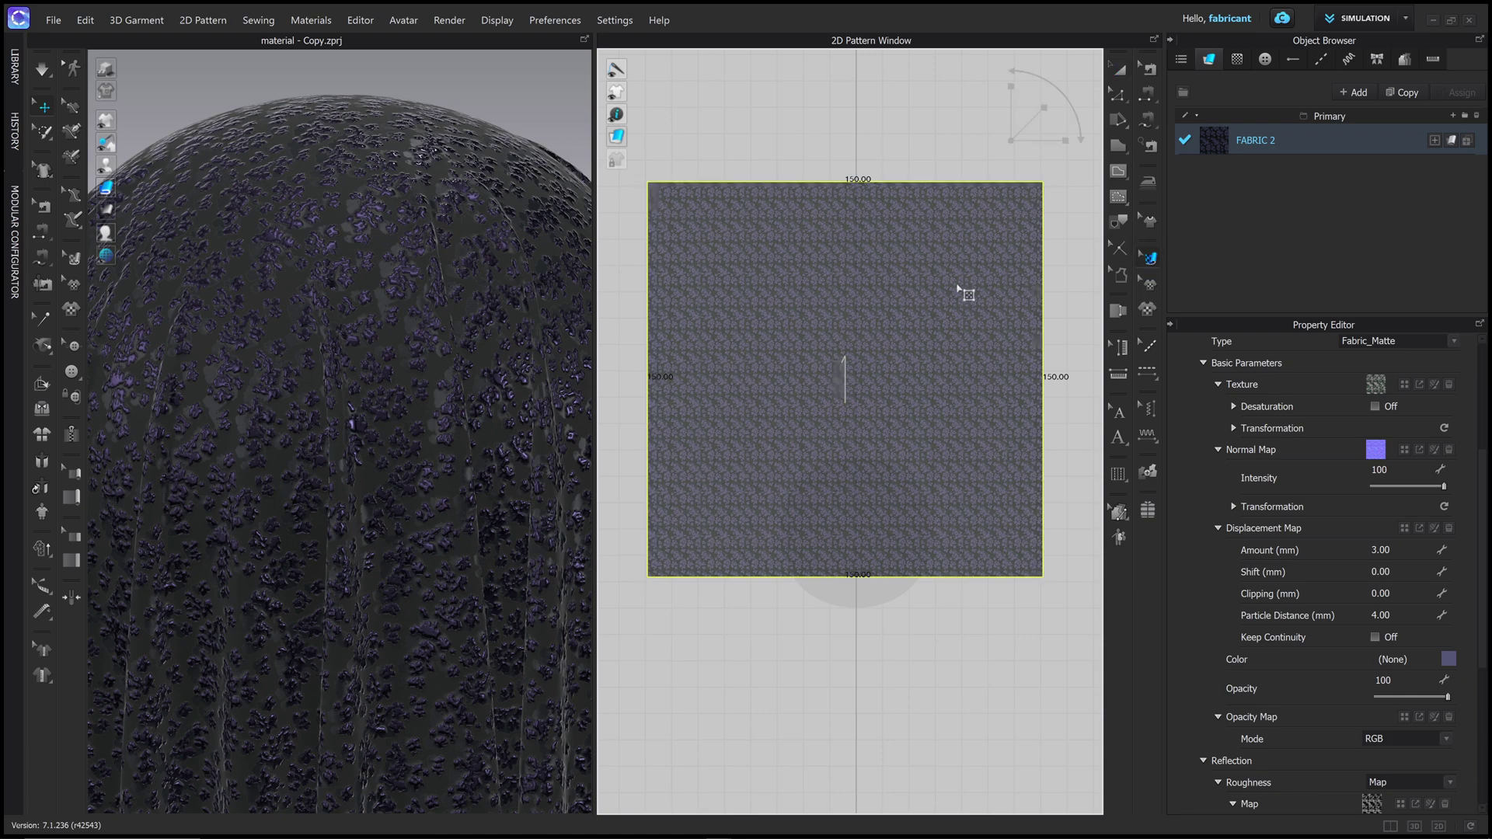
pyautogui.moveTo(935, 286); pyautogui.dragTo(910, 397)
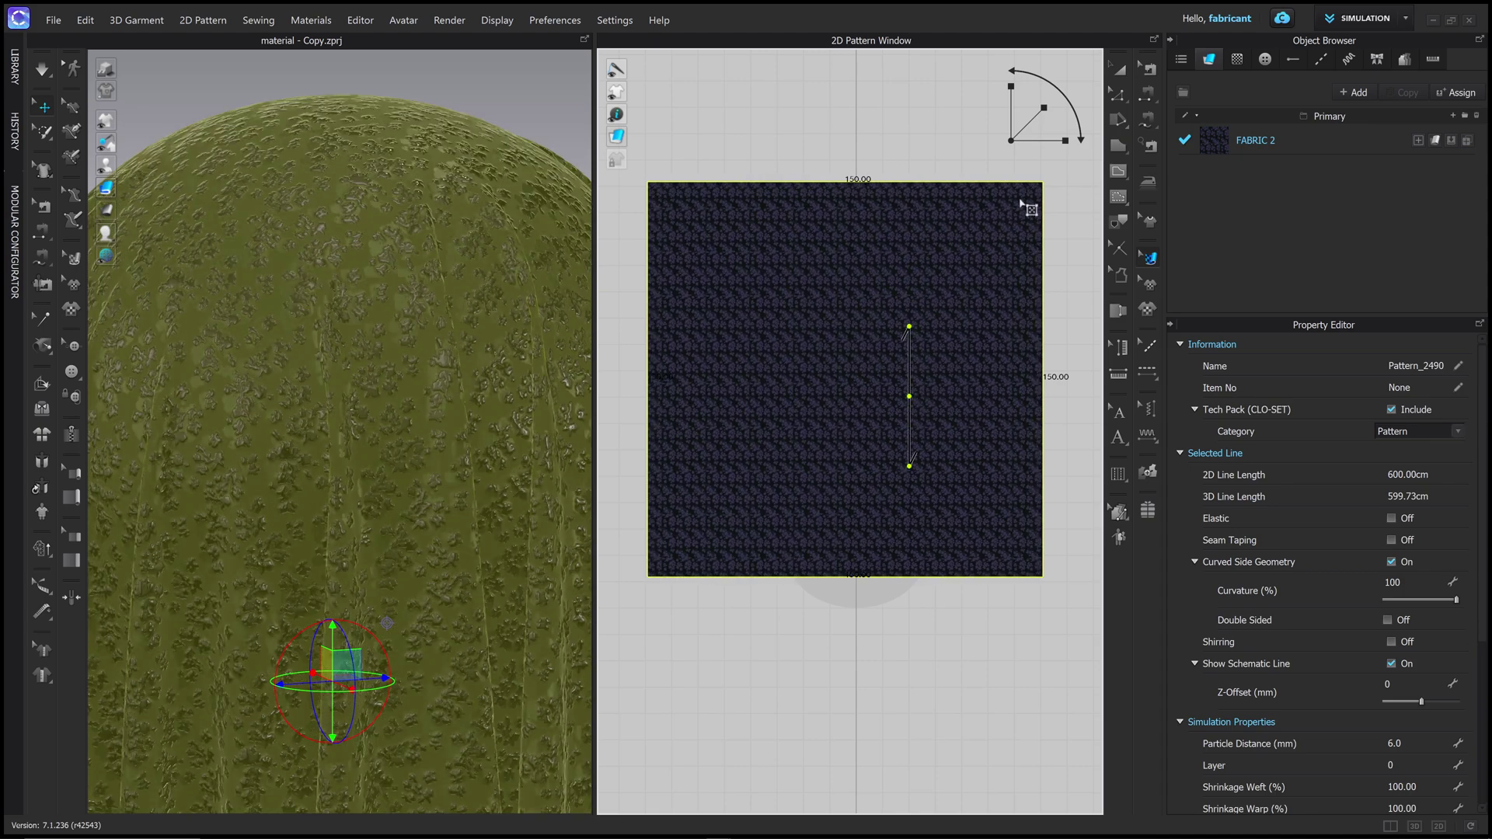
pyautogui.moveTo(1024, 75); pyautogui.dragTo(1097, 54)
pyautogui.scroll(3, 443, 354)
pyautogui.scroll(-6, 490, 200)
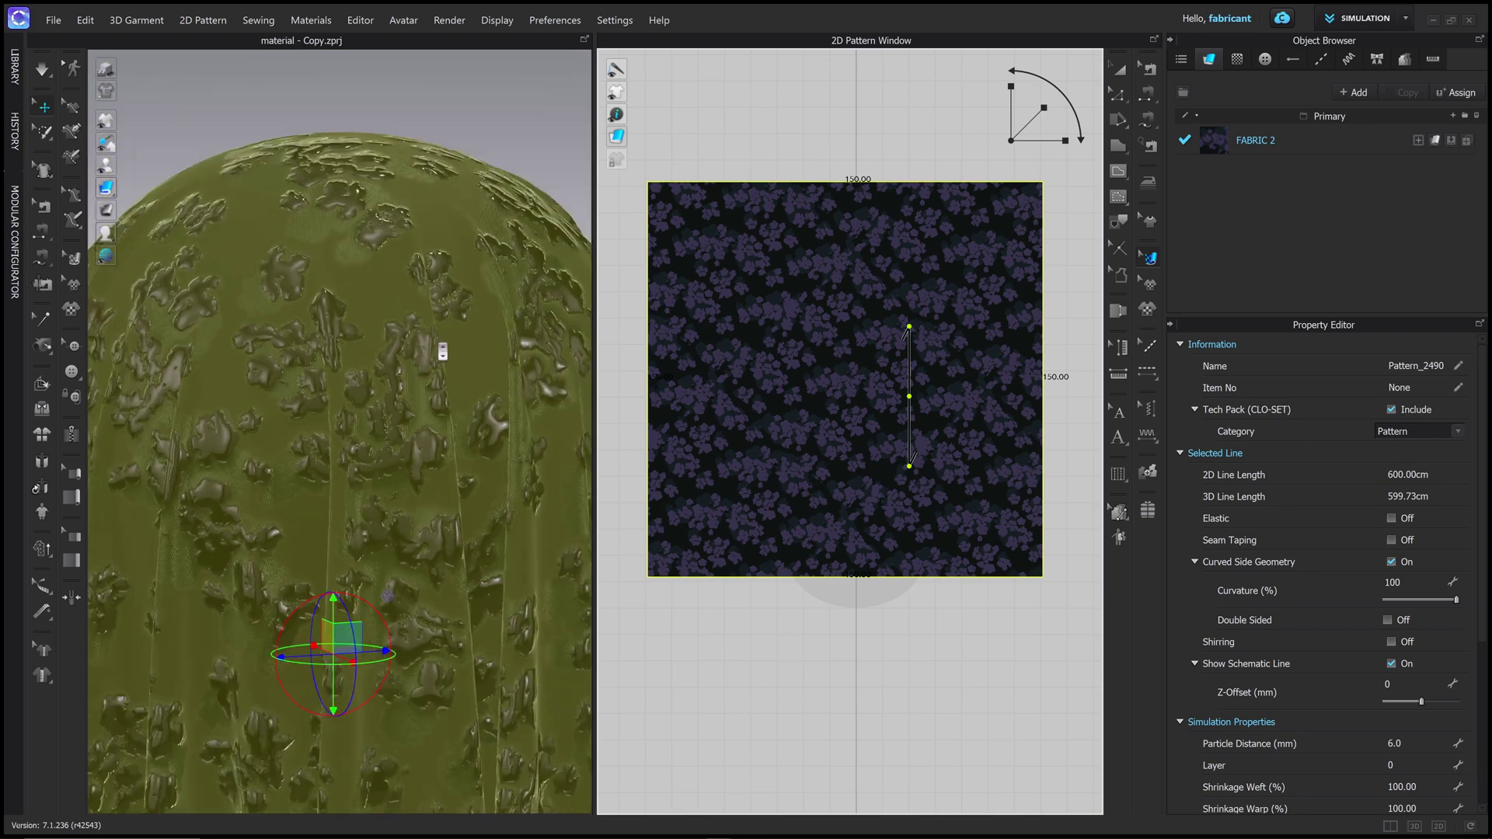
# Step: Readjust the floral texture on the square piece to about 87.5 cm wide at an angle of about 44°
pyautogui.click(489, 201)
pyautogui.moveTo(399, 283); pyautogui.dragTo(440, 249, button='right')
pyautogui.click(956, 283)
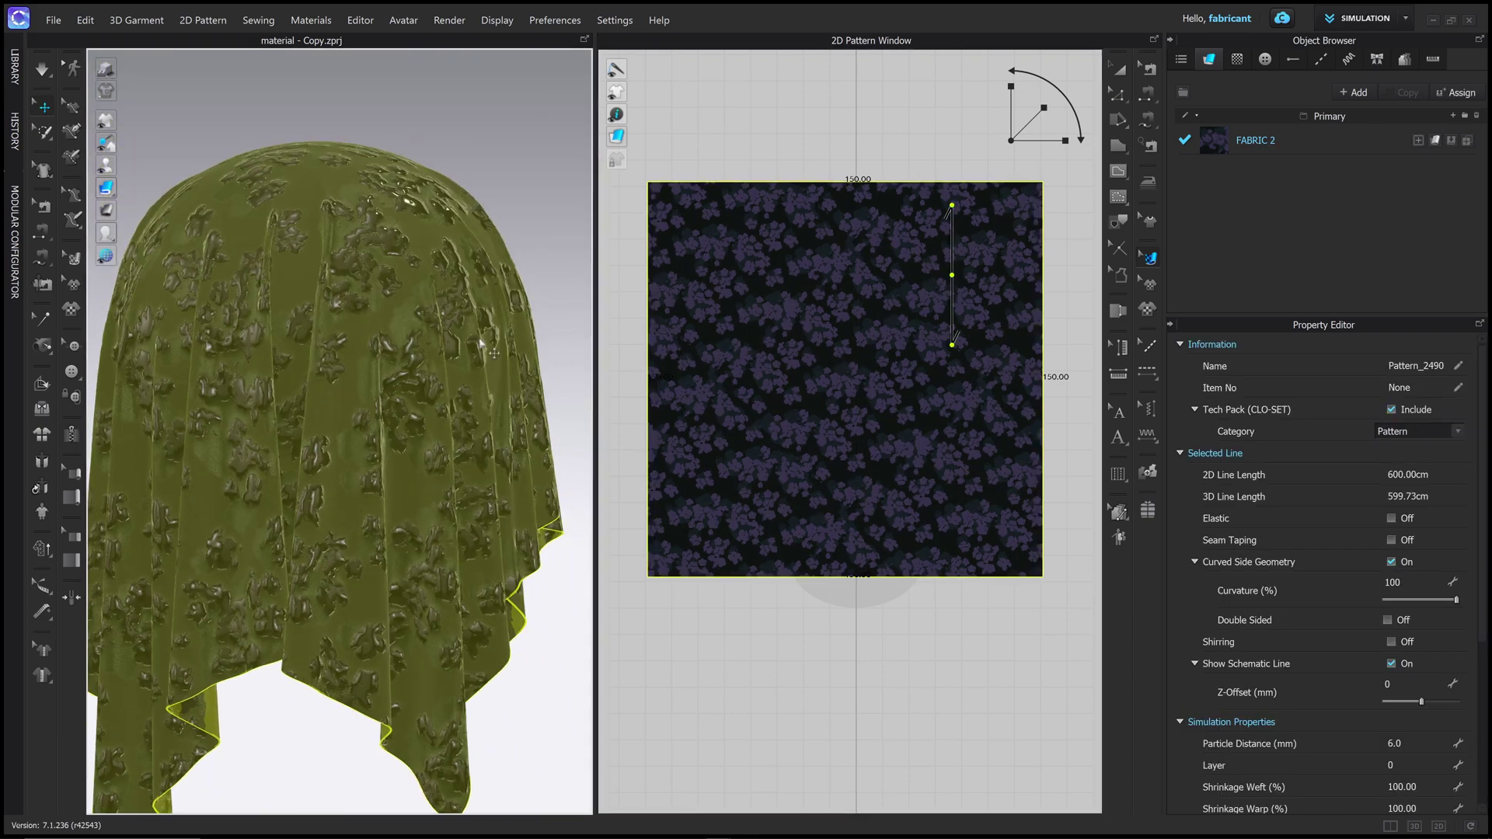
pyautogui.moveTo(1043, 107); pyautogui.dragTo(1048, 103)
# Step: Compare the transformation values of FABRIC 2's texture and normal map, and examine how the maps line up on the draped cloth
pyautogui.scroll(-5, 1265, 452)
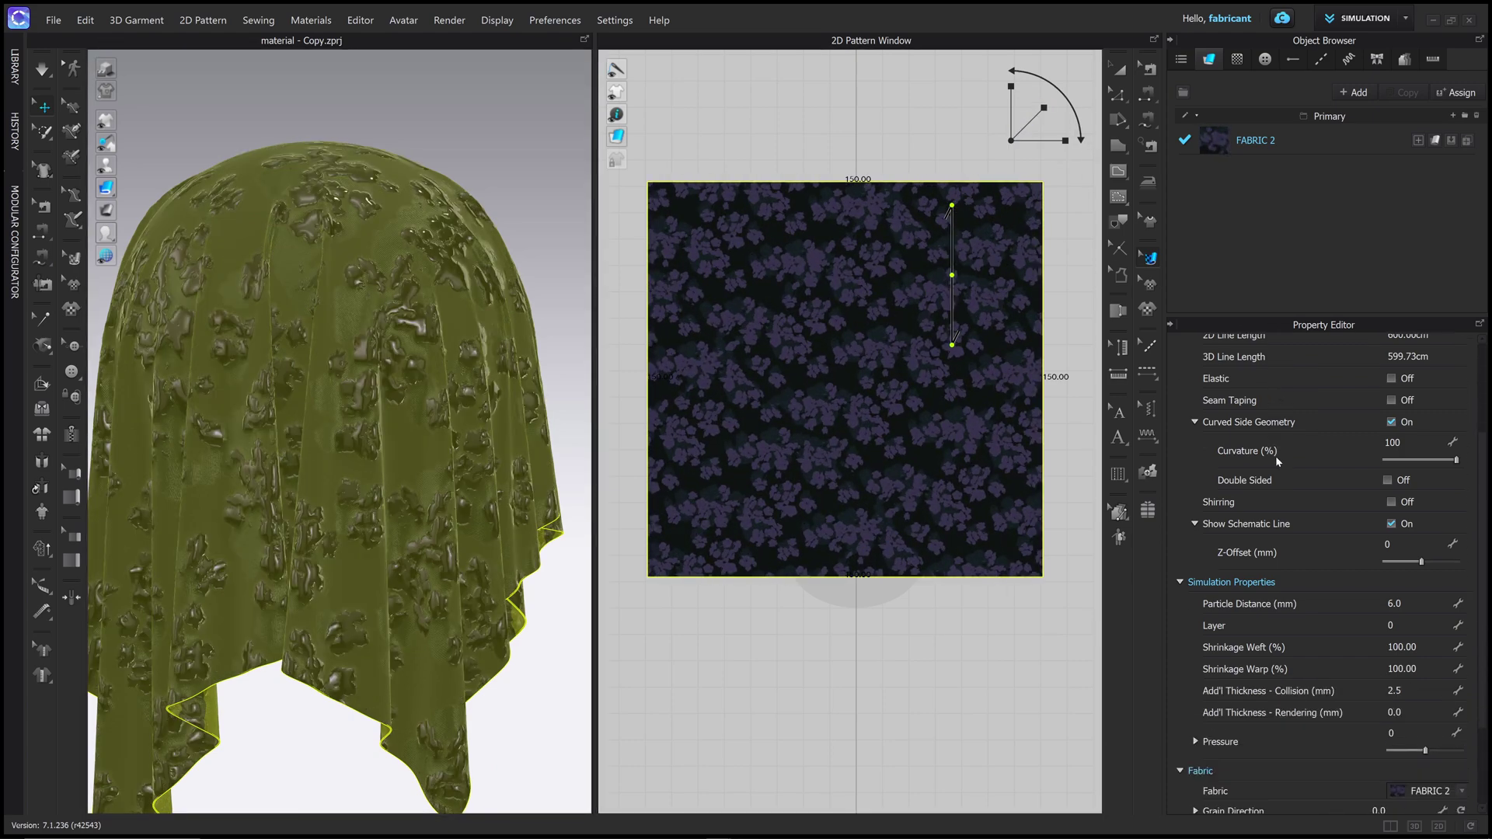
pyautogui.scroll(-3, 1275, 461)
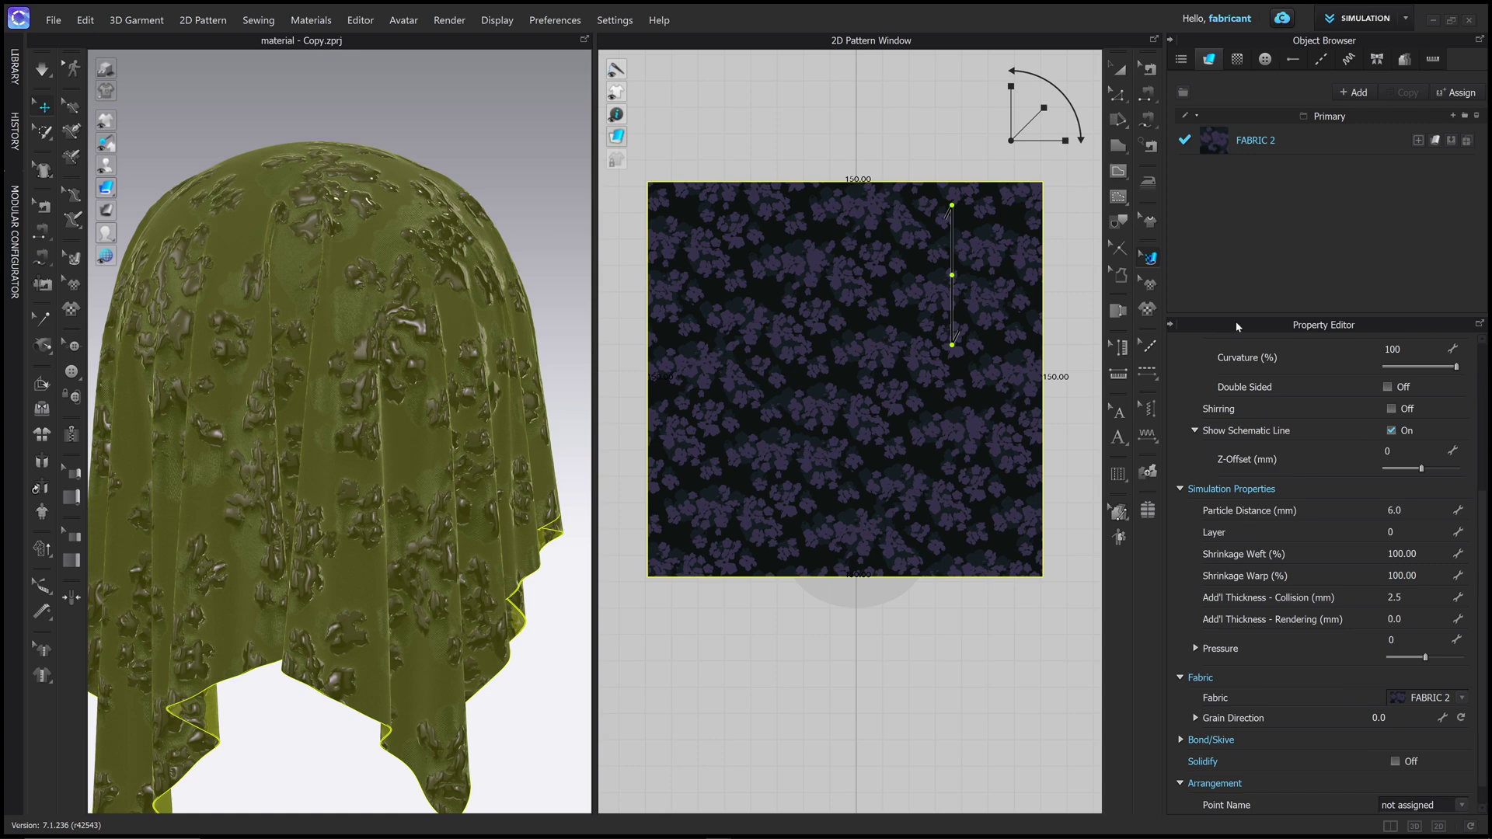
pyautogui.click(1305, 140)
pyautogui.scroll(-2, 1240, 381)
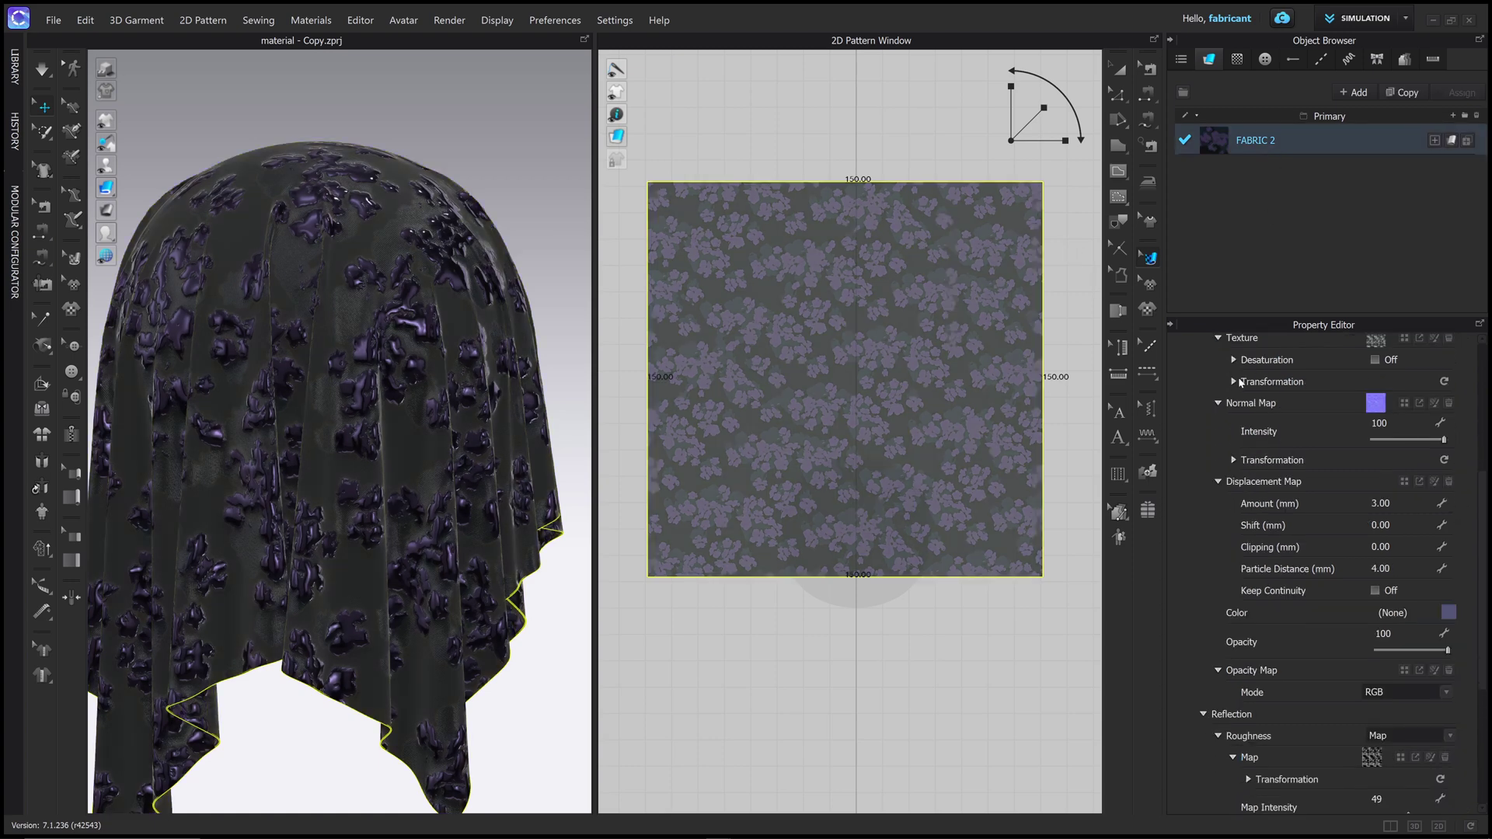
pyautogui.click(1233, 381)
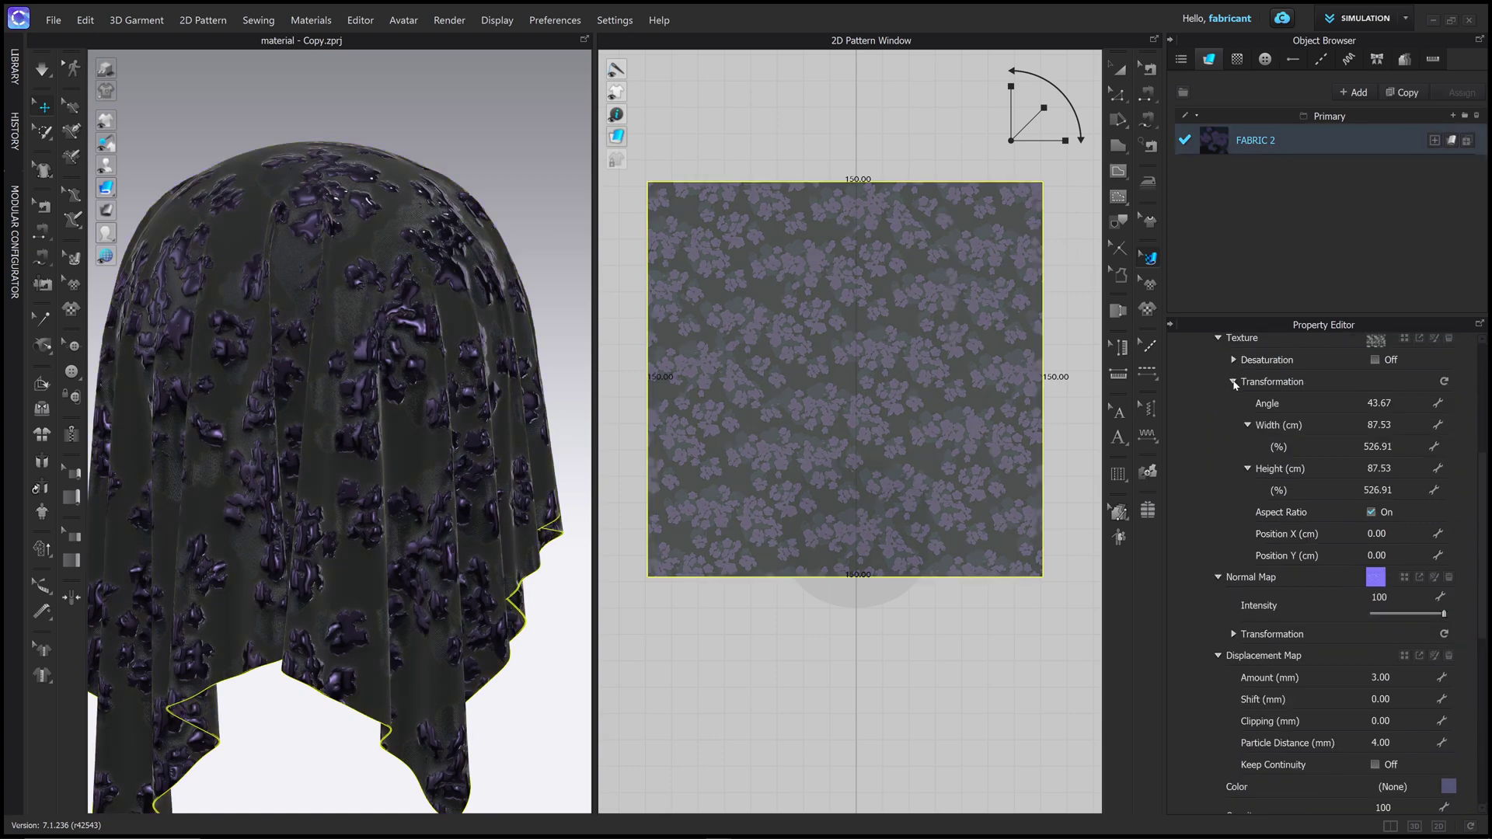
pyautogui.click(1236, 634)
pyautogui.scroll(1, 1257, 419)
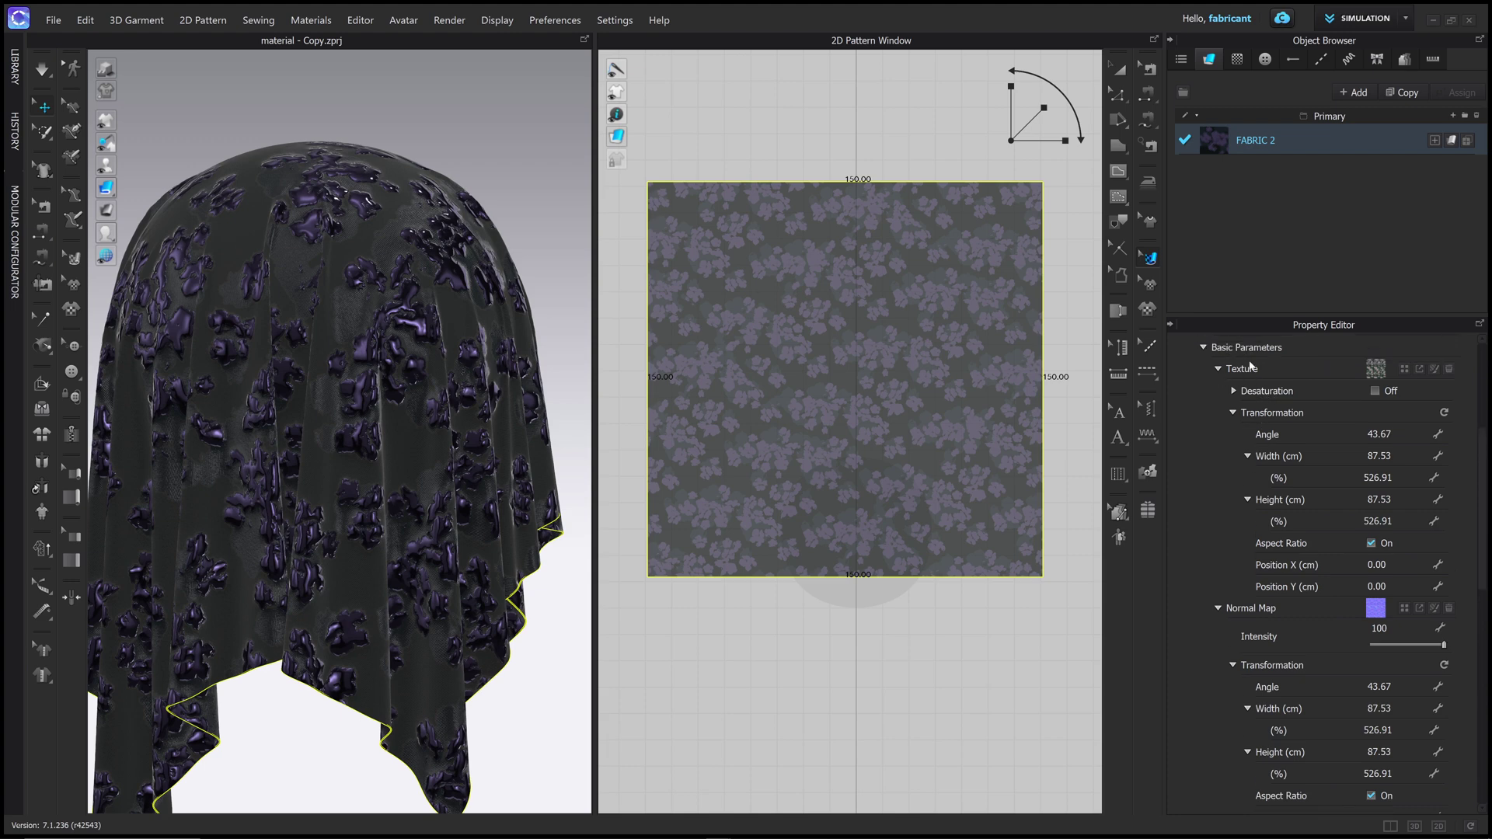
pyautogui.scroll(-1, 1259, 628)
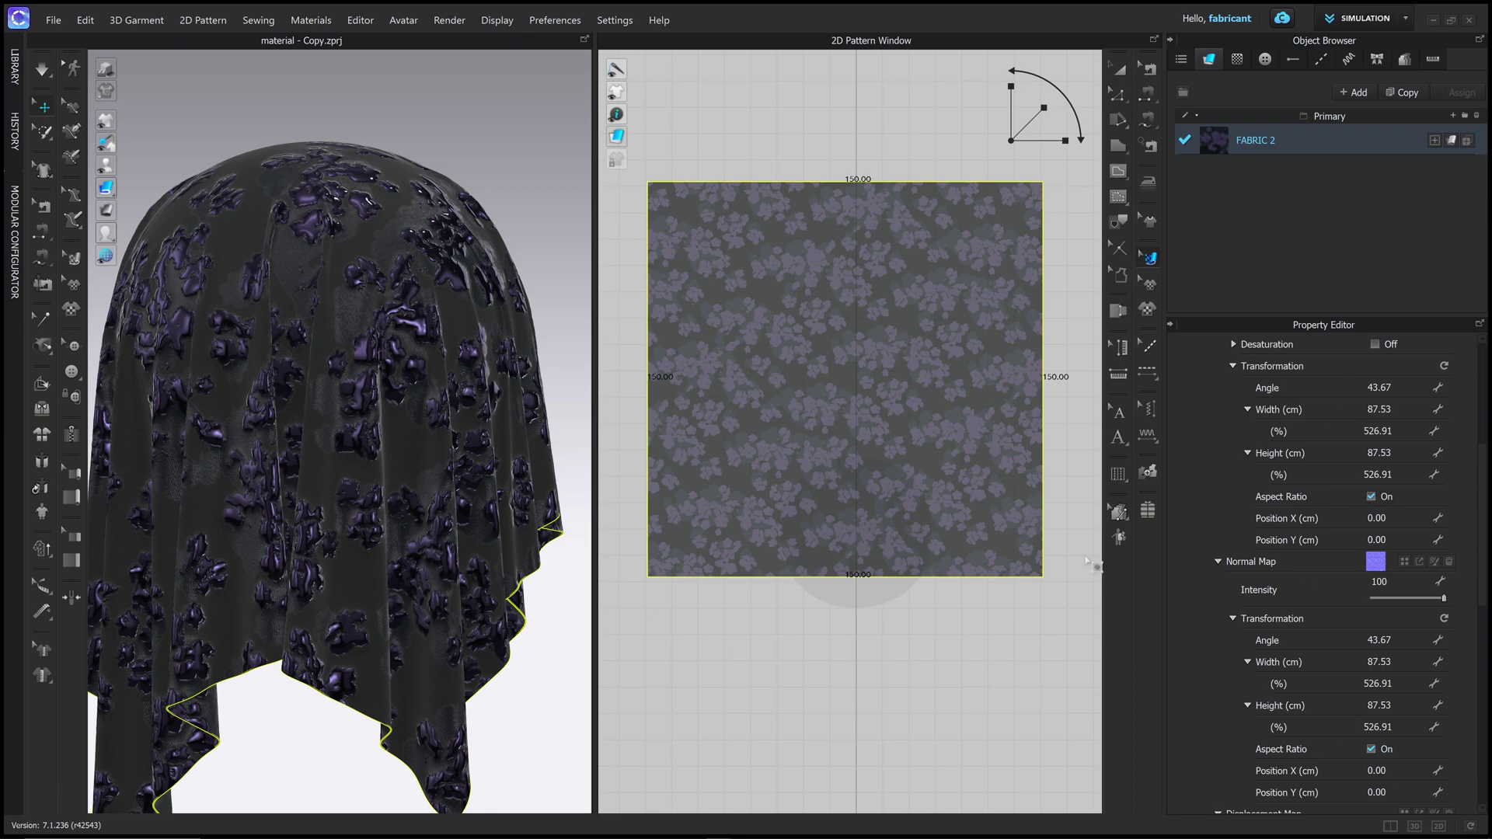
pyautogui.moveTo(502, 390); pyautogui.dragTo(478, 381, button='right')
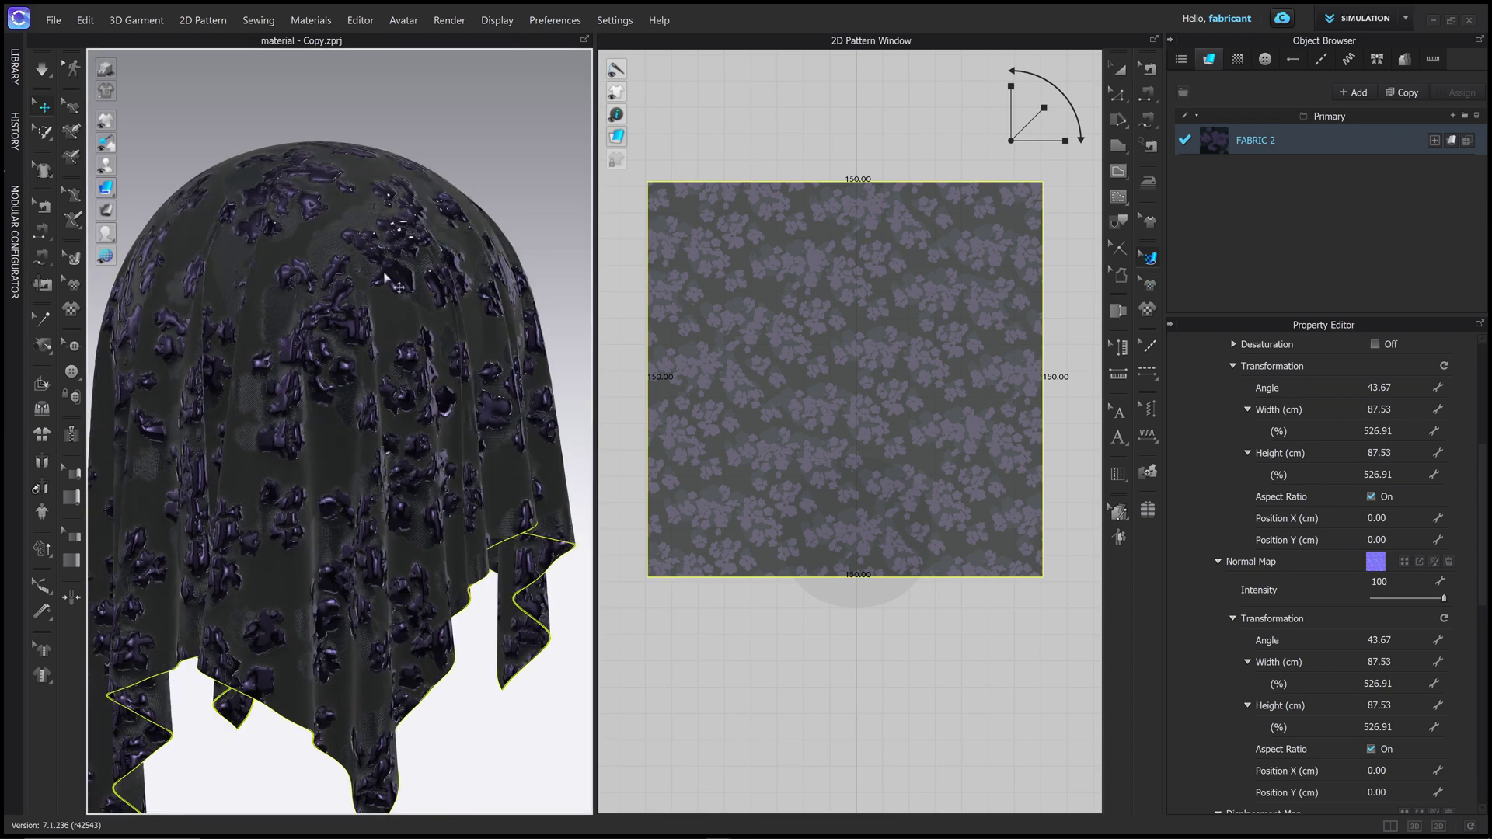
pyautogui.moveTo(386, 278); pyautogui.dragTo(482, 276, button='right')
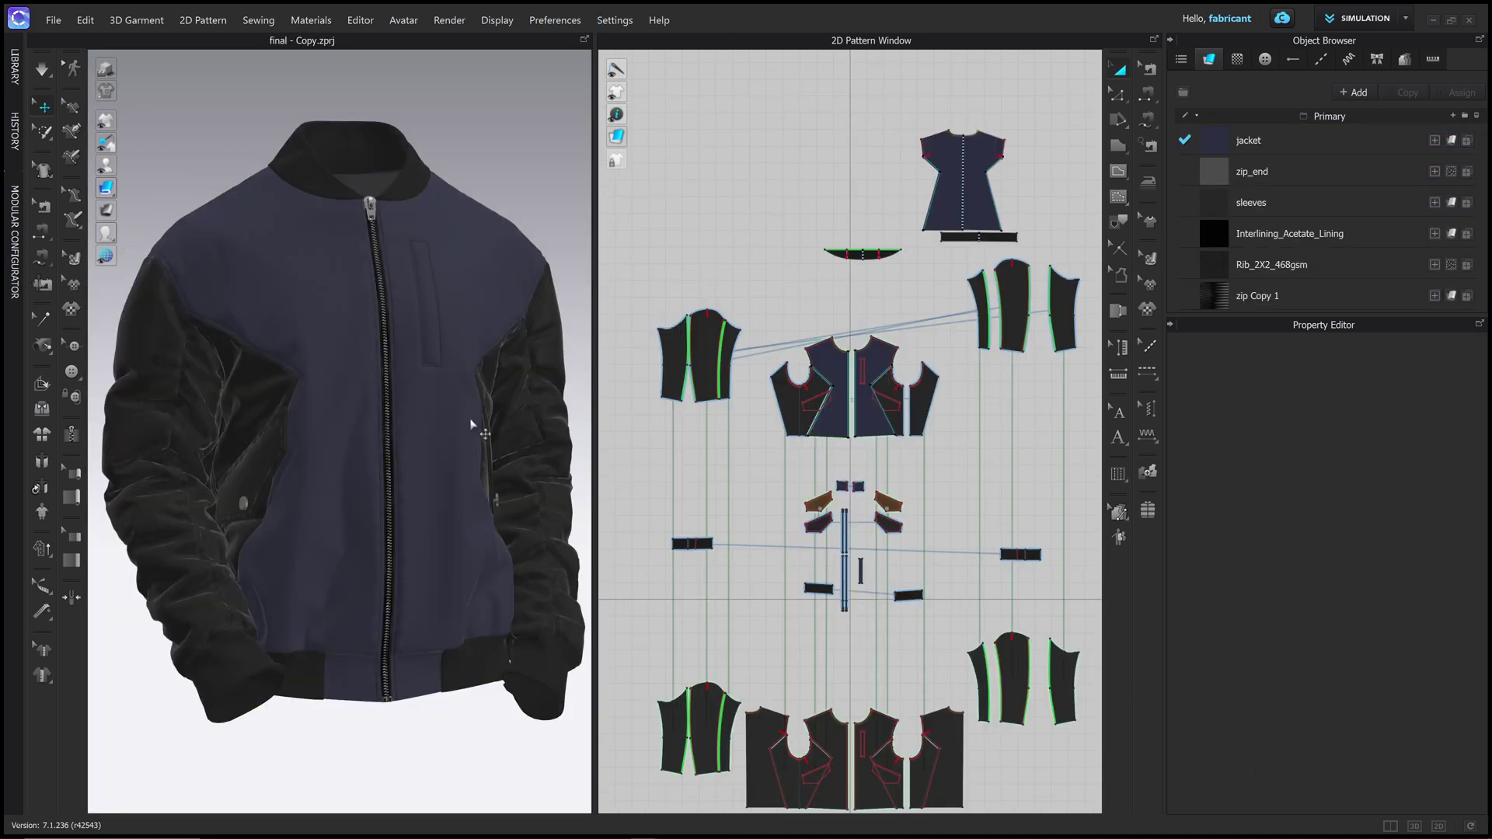
# Step: Load ripstop_normal.png as the normal map of the jacket's sleeves fabric and inspect it on the sleeve
pyautogui.moveTo(470, 421); pyautogui.dragTo(453, 418, button='right')
pyautogui.moveTo(459, 424); pyautogui.dragTo(449, 432, button='middle')
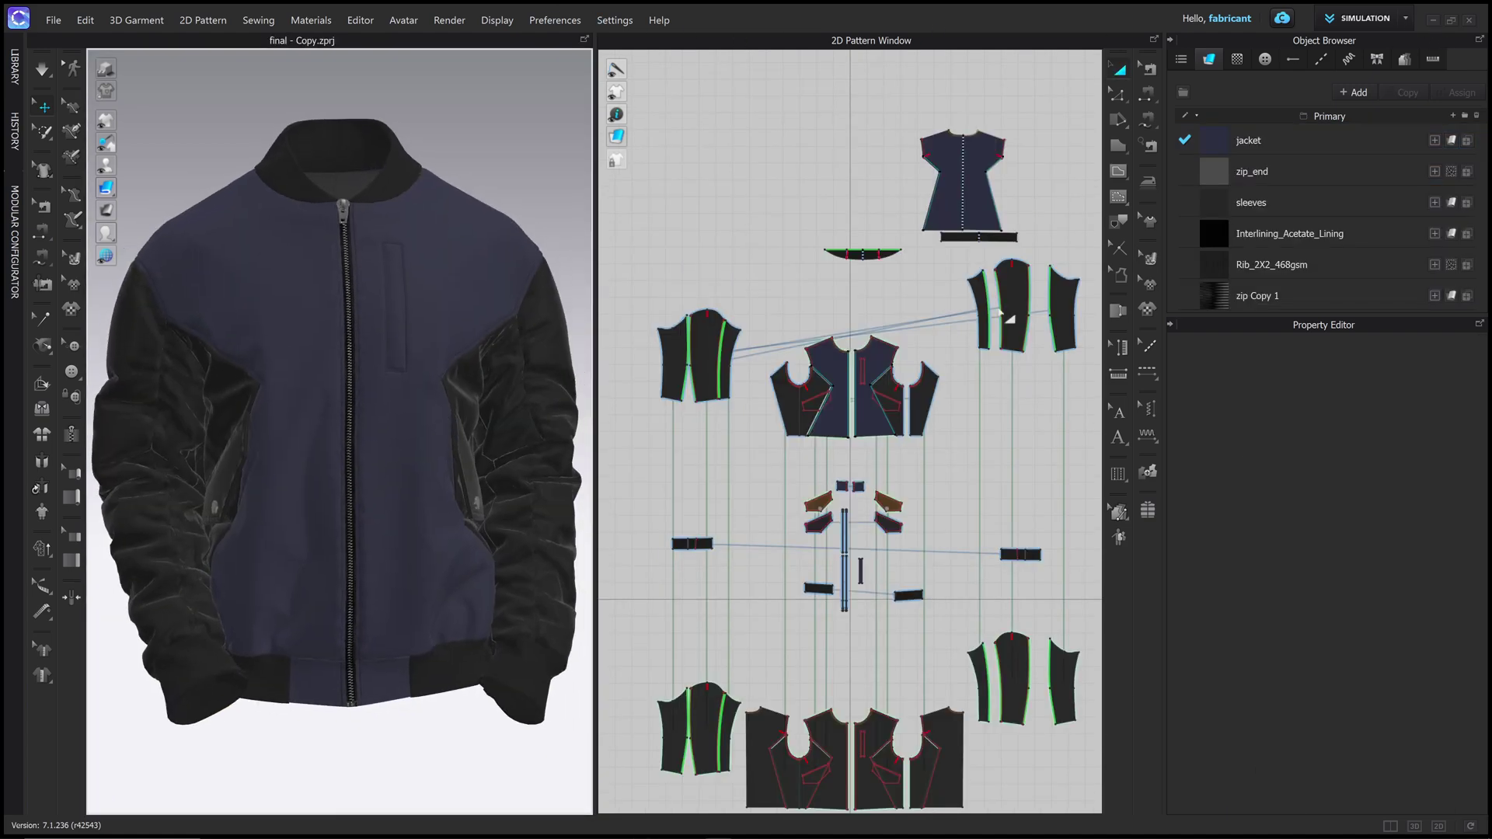
pyautogui.moveTo(291, 381); pyautogui.dragTo(249, 392, button='right')
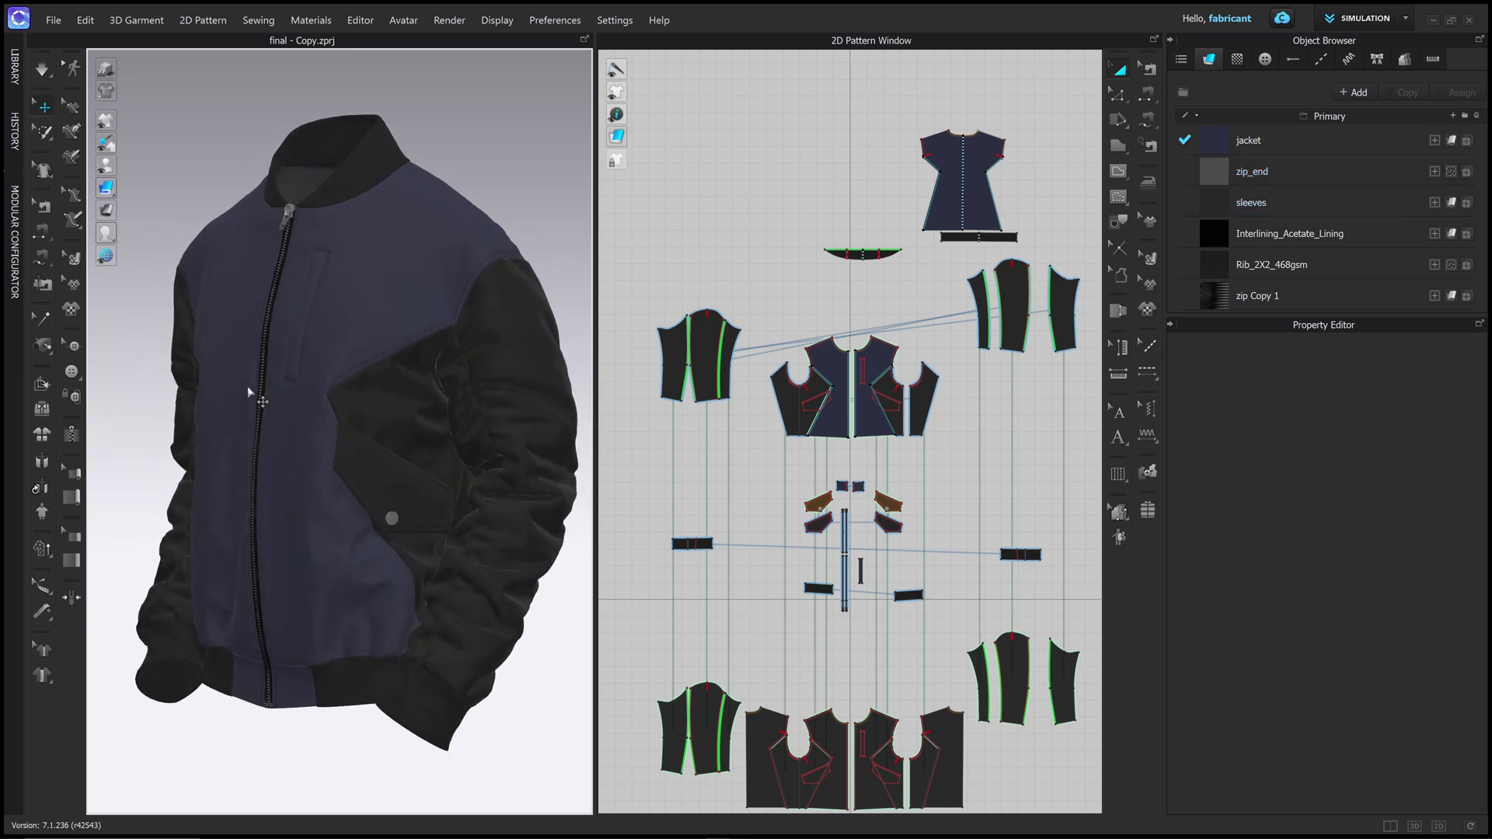
pyautogui.scroll(10, 427, 404)
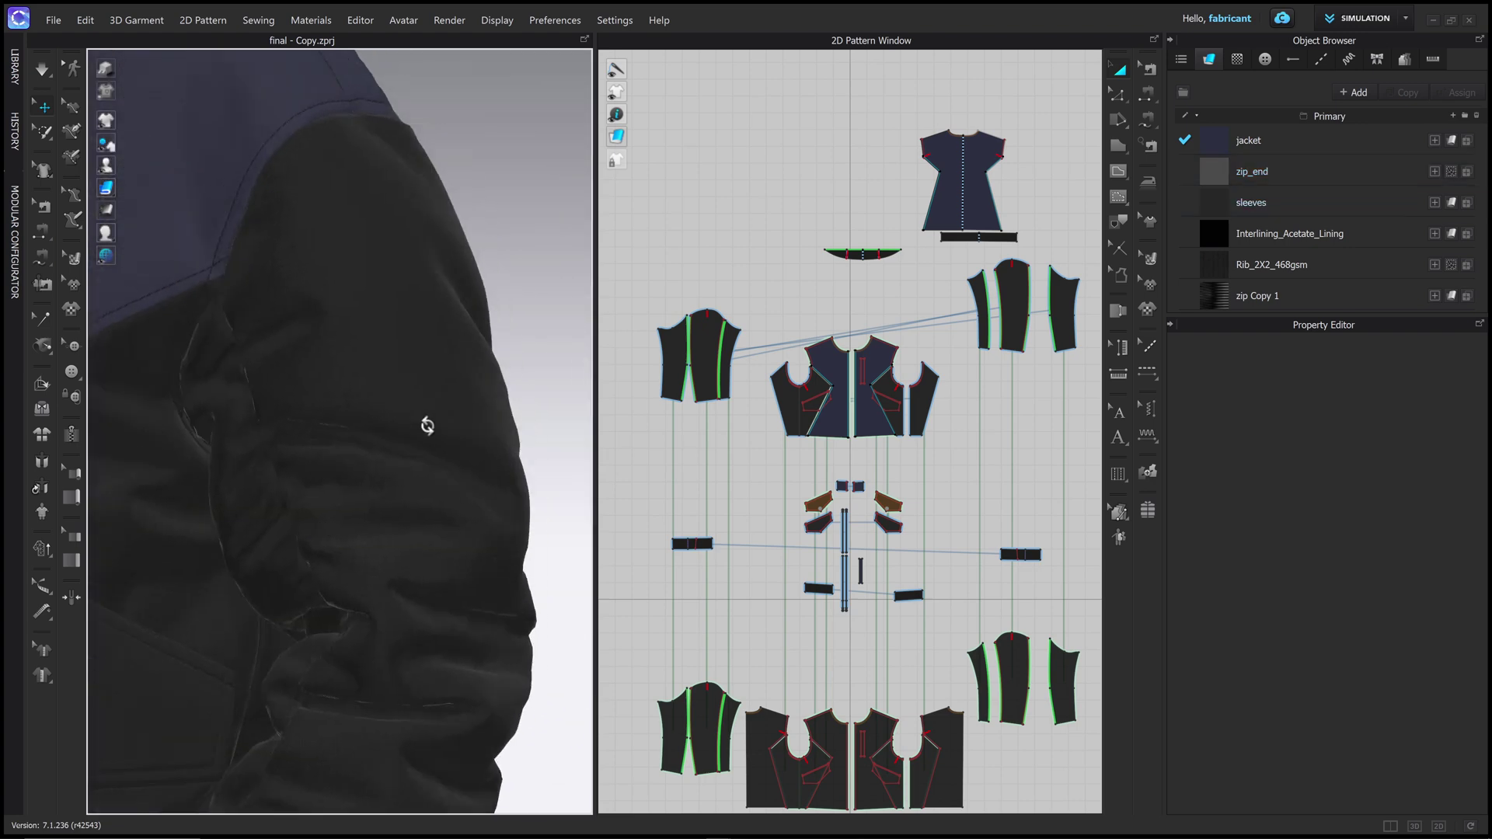
pyautogui.click(1251, 202)
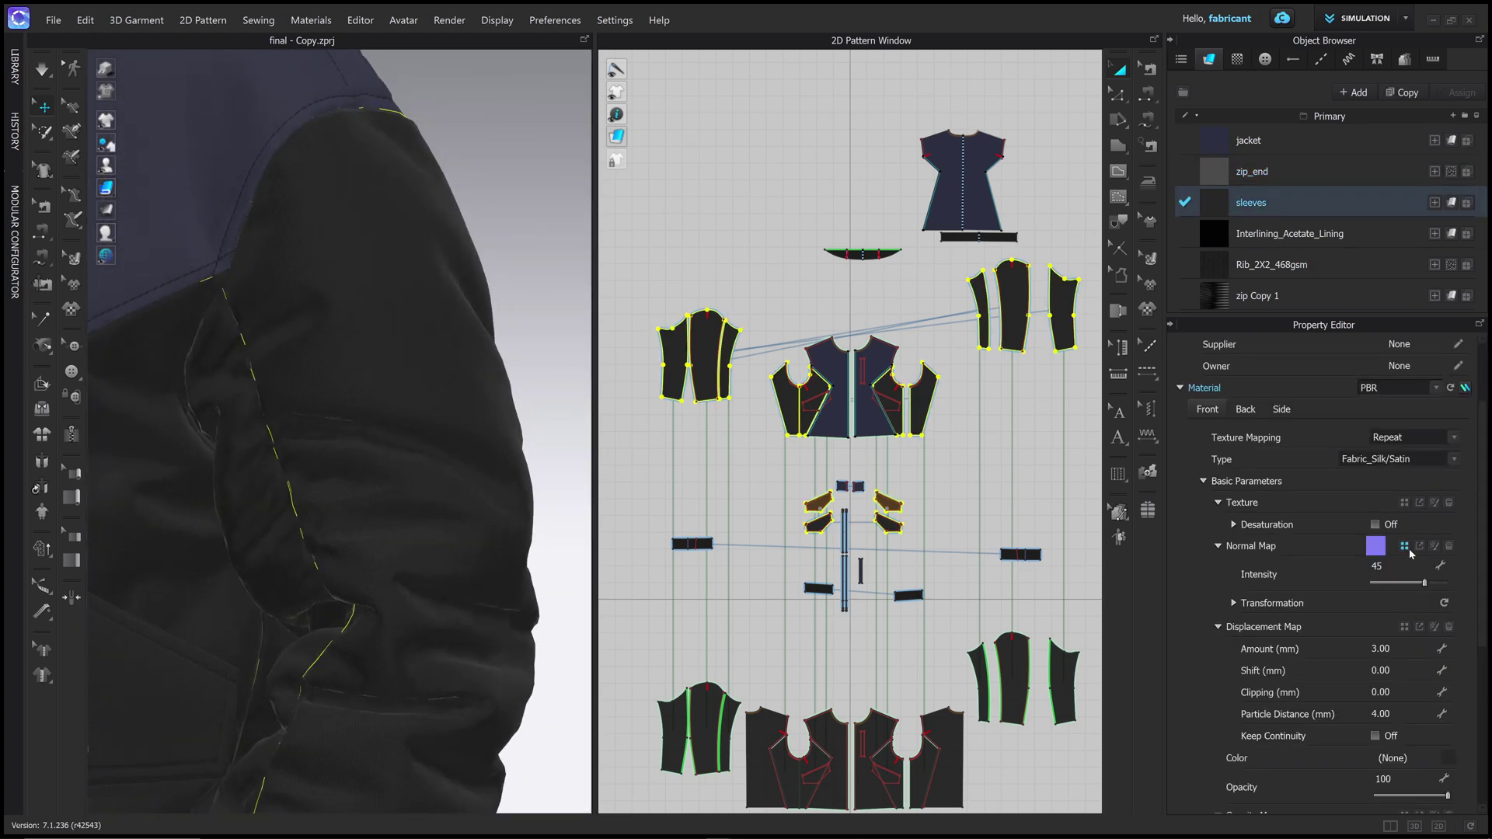
pyautogui.click(1405, 547)
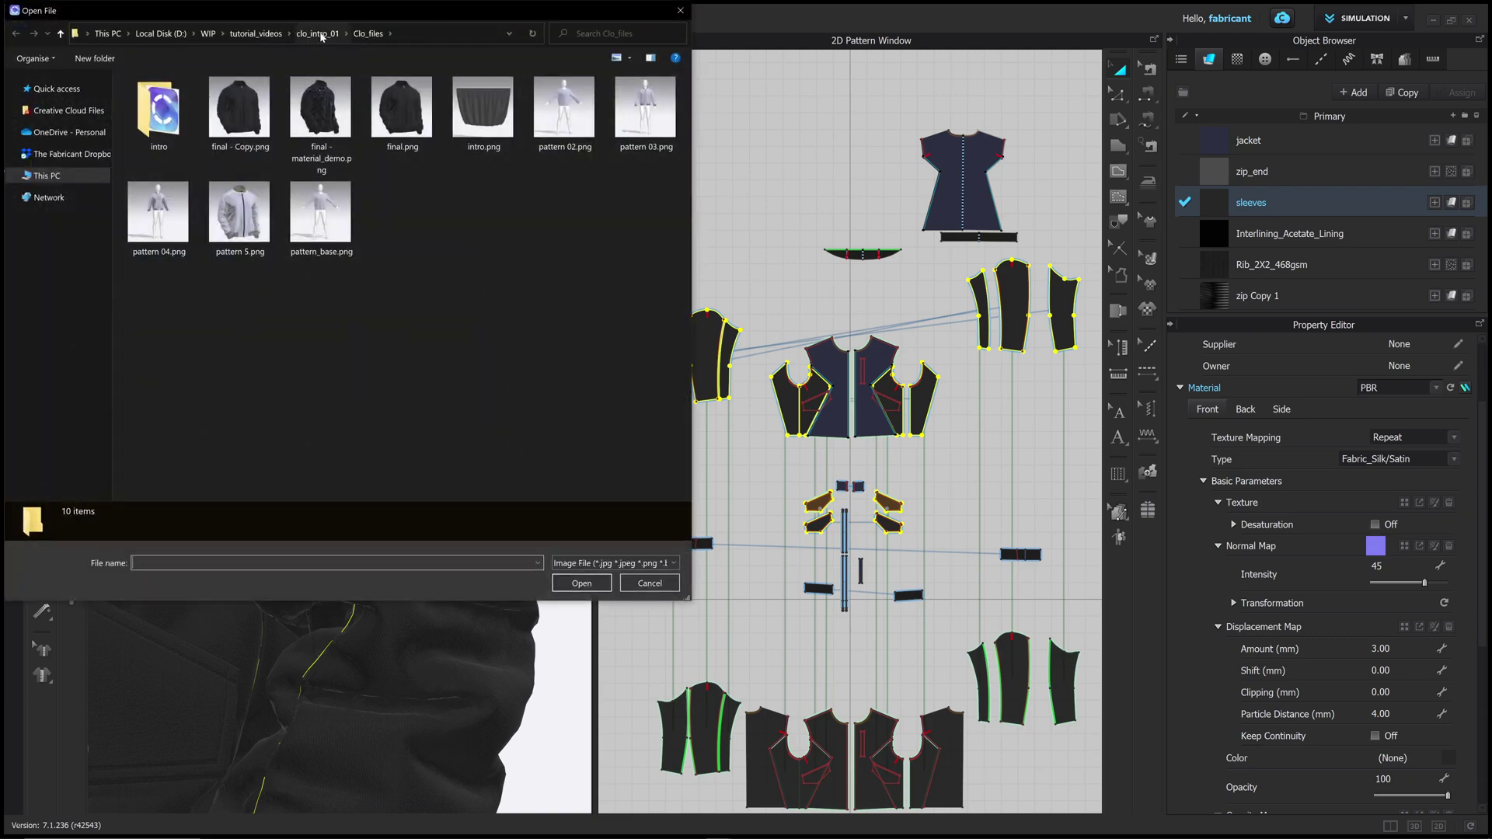
pyautogui.doubleClick(194, 161)
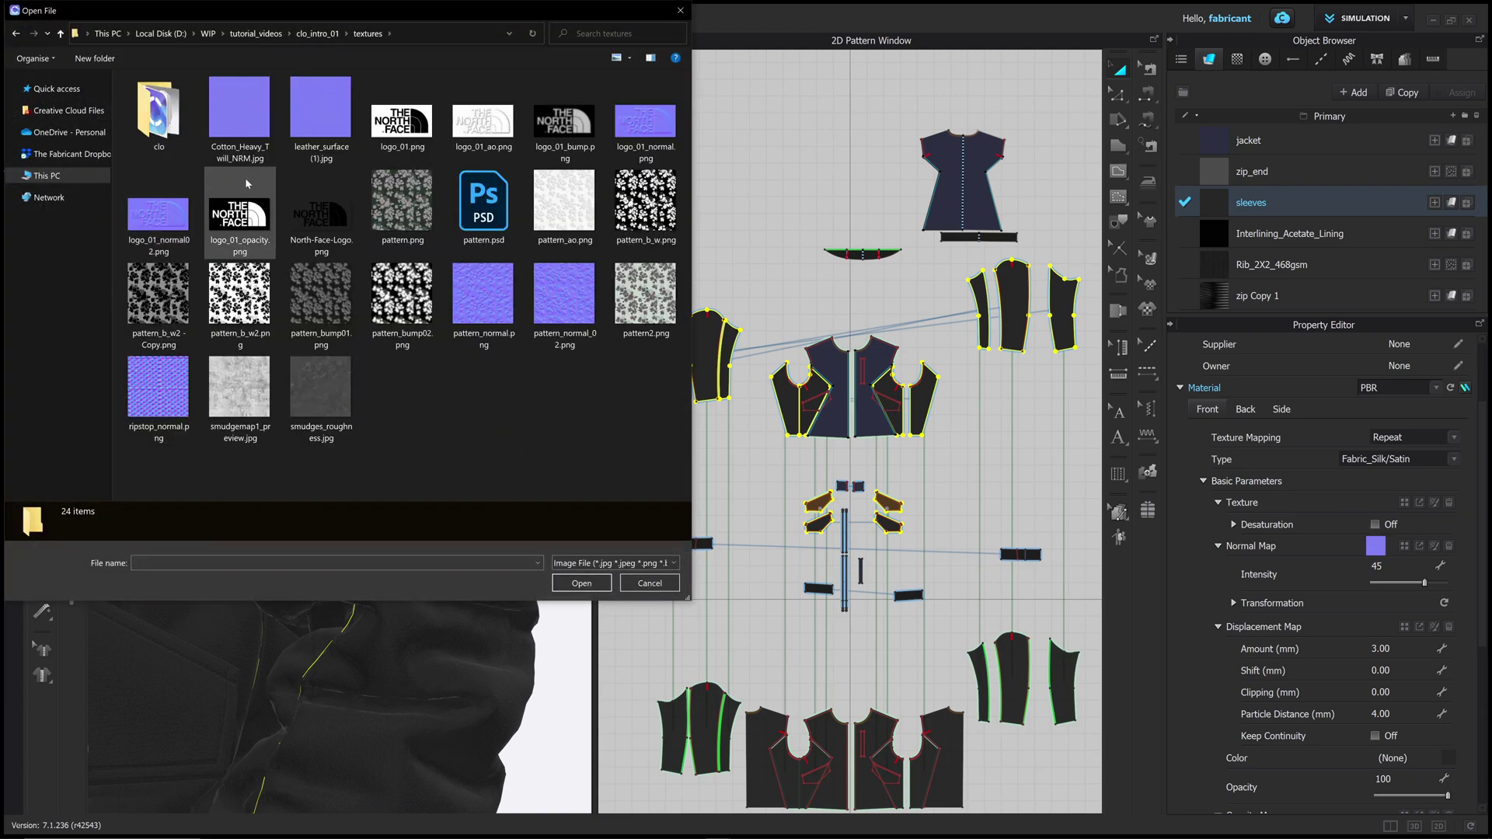
pyautogui.doubleClick(160, 388)
pyautogui.moveTo(398, 454); pyautogui.dragTo(415, 444, button='right')
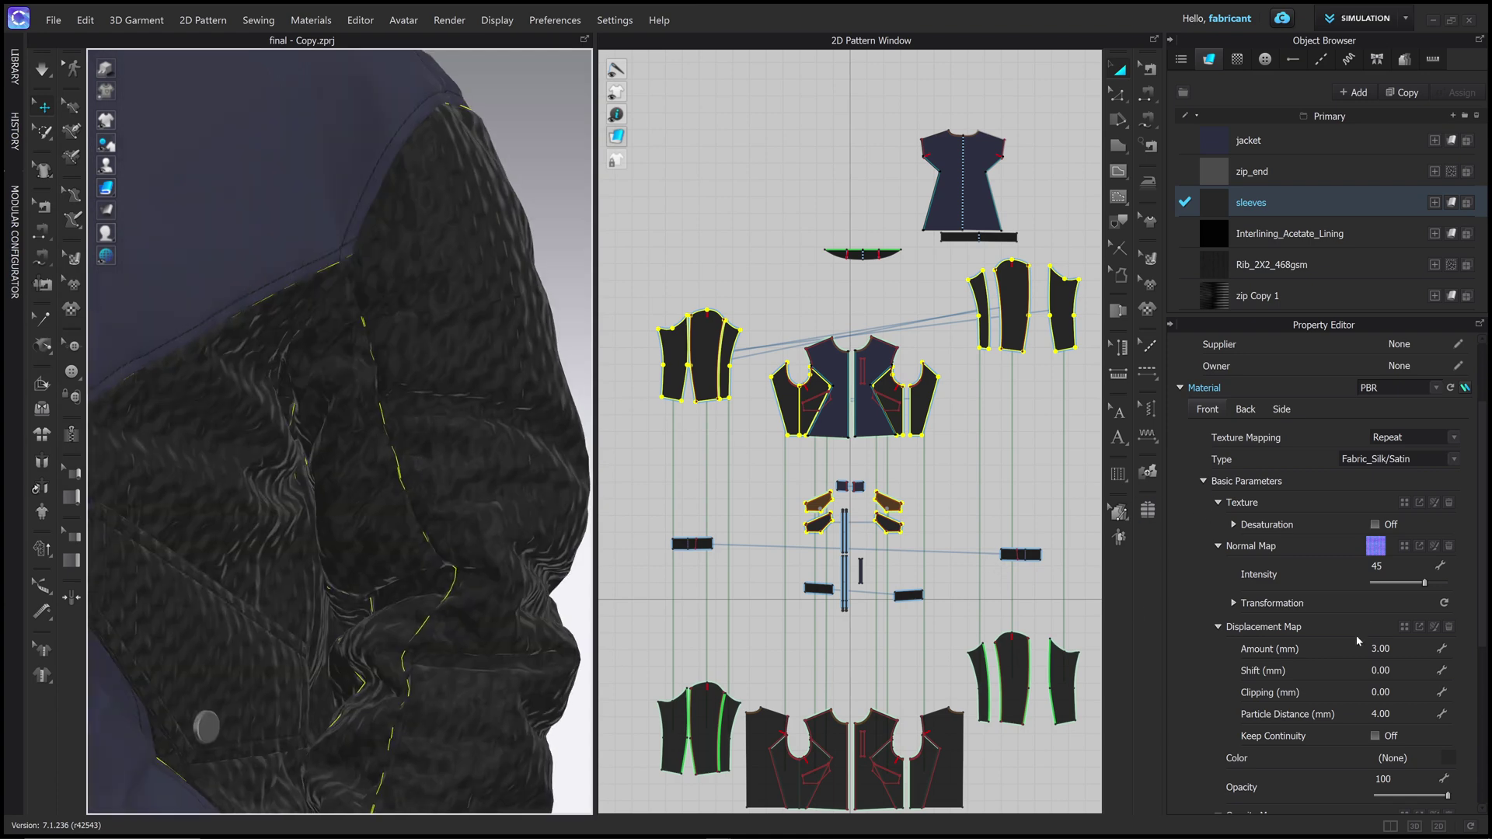
# Step: Set the sleeves normal map's width to 1 cm with the aspect ratio kept, and inspect the weave up close
pyautogui.click(1233, 603)
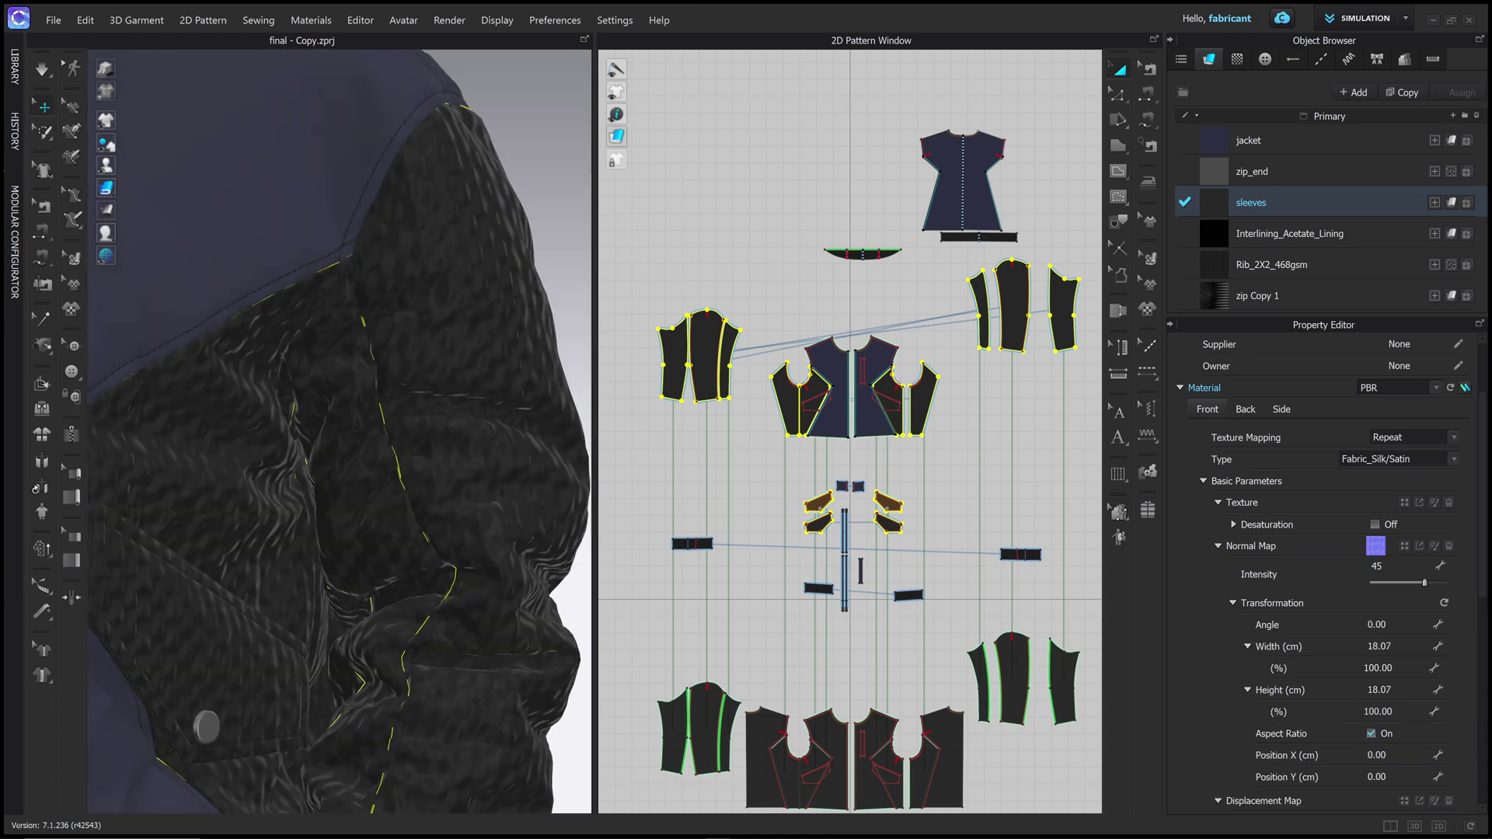
pyautogui.click(1380, 647)
pyautogui.write('1')
pyautogui.press('Return')
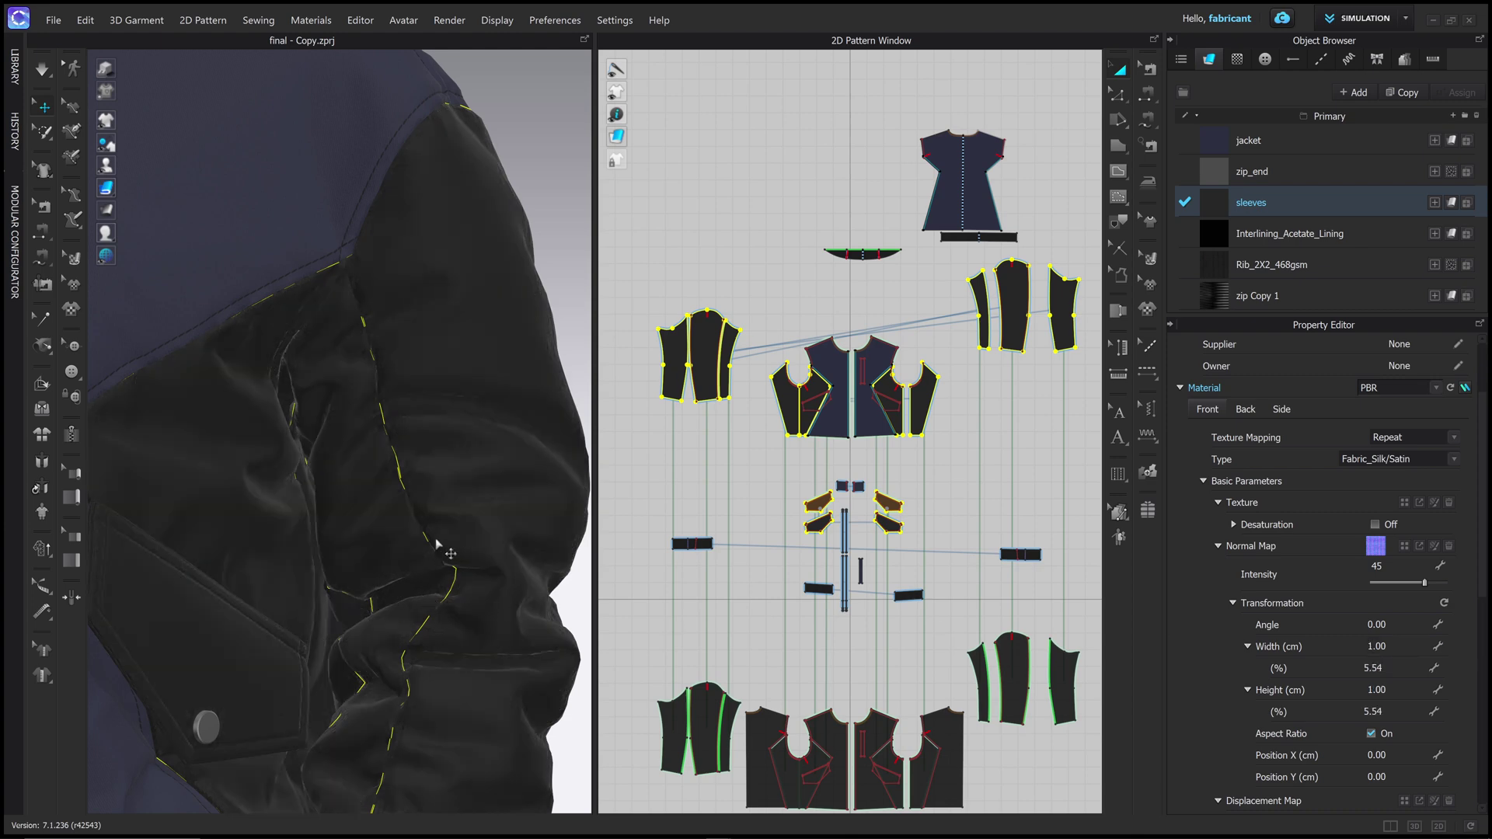
pyautogui.scroll(5, 428, 552)
pyautogui.scroll(3, 425, 551)
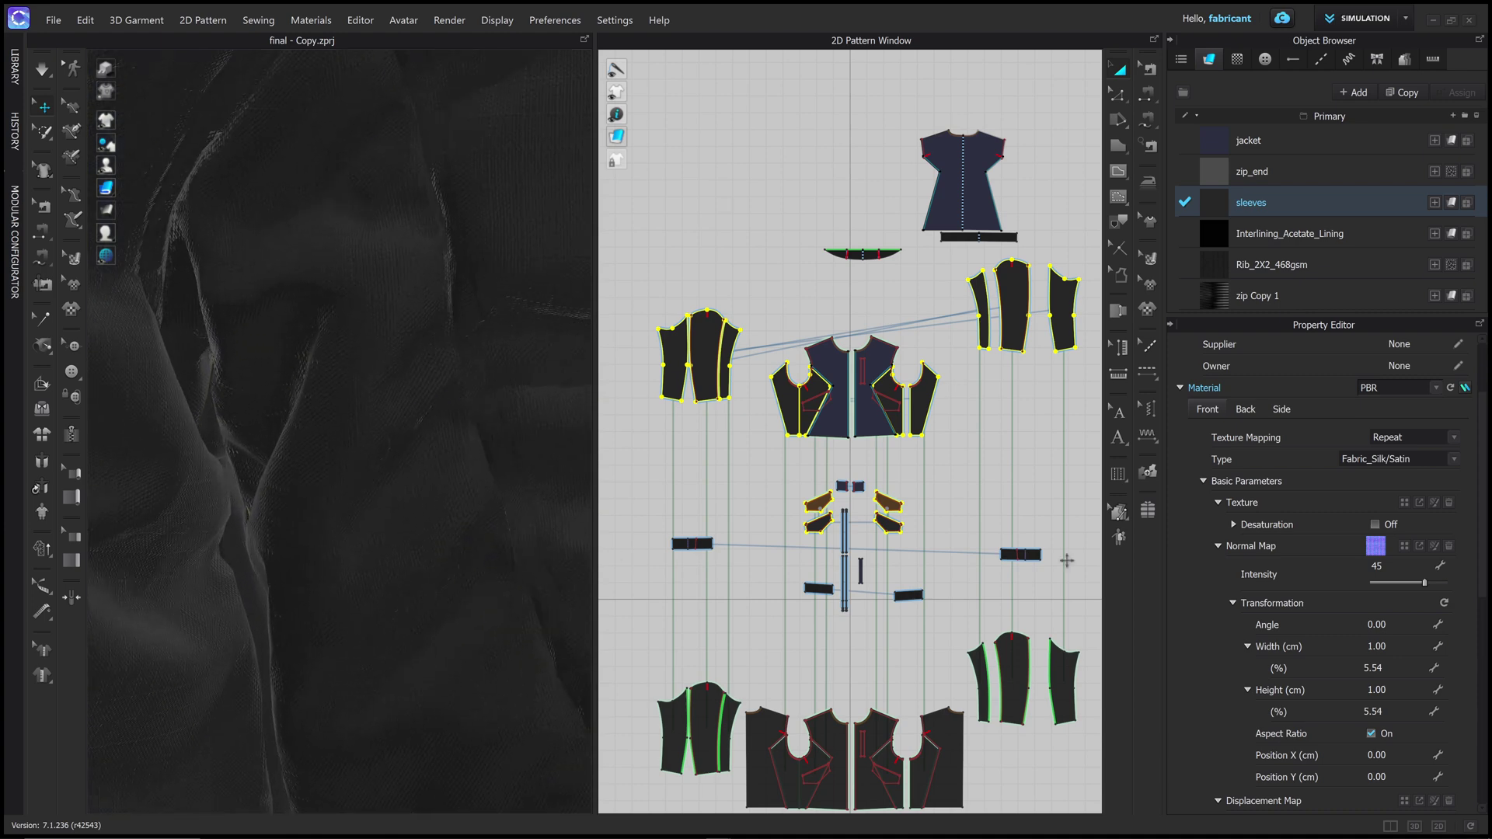
# Step: Set the sleeves normal map's width to 2 cm with the aspect ratio kept, and inspect the pocket and sleeve
pyautogui.click(1377, 647)
pyautogui.write('2')
pyautogui.press('Return')
pyautogui.scroll(-8, 396, 466)
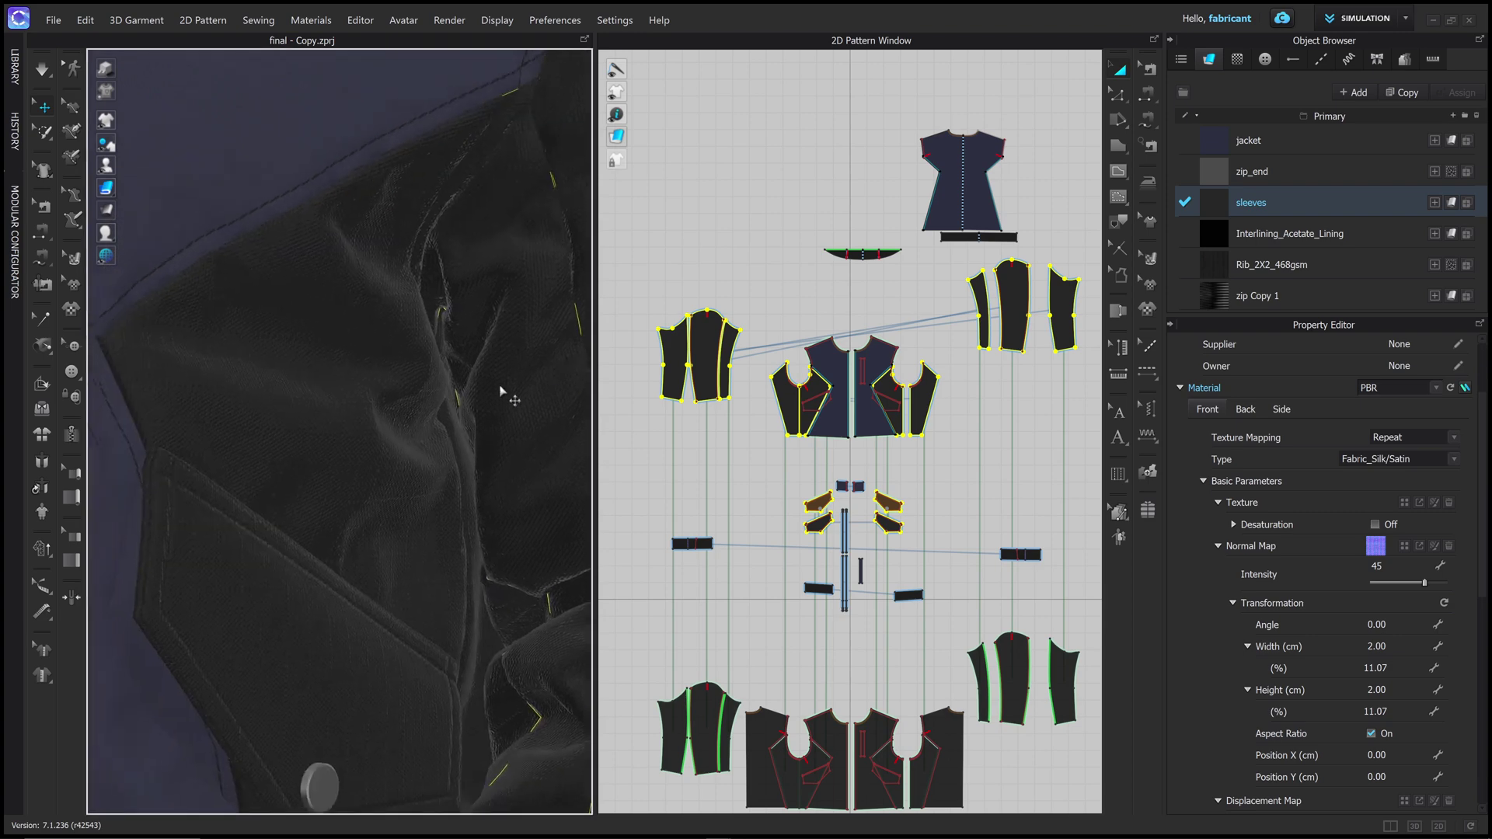
pyautogui.moveTo(332, 467); pyautogui.dragTo(487, 449, button='middle')
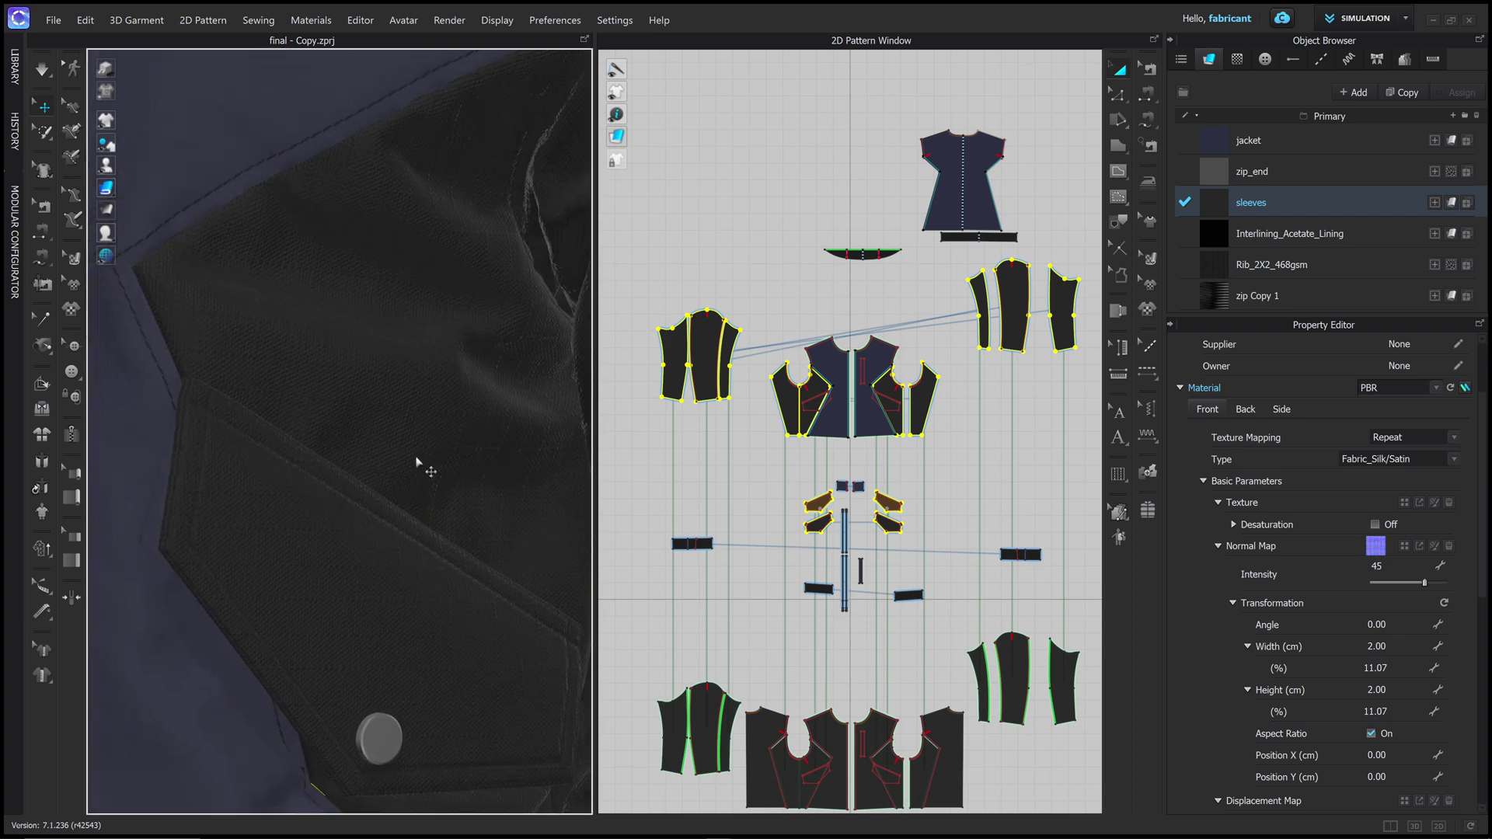
pyautogui.scroll(-8, 416, 463)
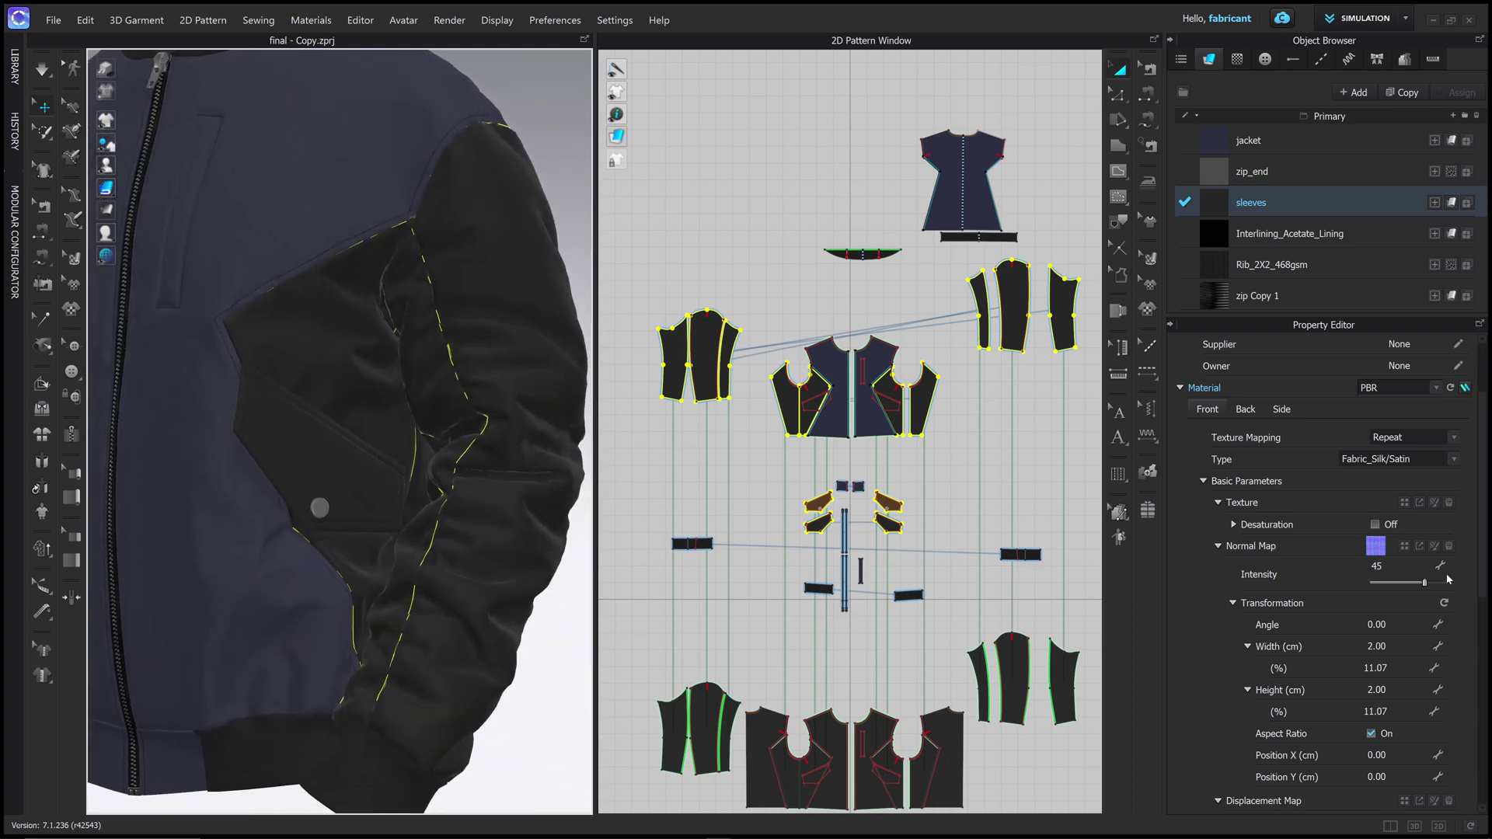
pyautogui.scroll(-5, 1328, 612)
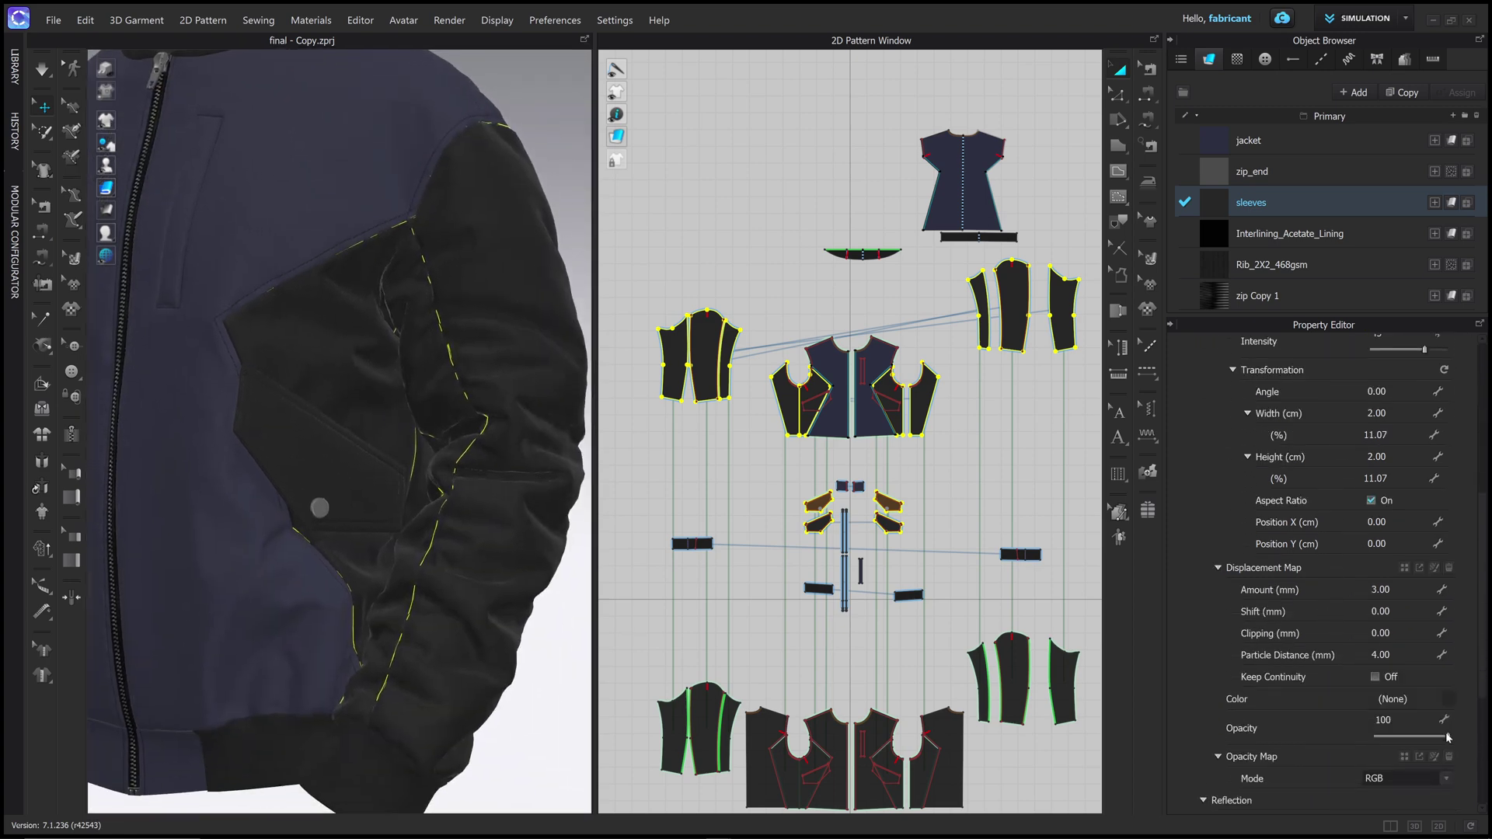
# Step: Lower the sleeves fabric's opacity to 96
pyautogui.moveTo(1448, 737); pyautogui.dragTo(1443, 738)
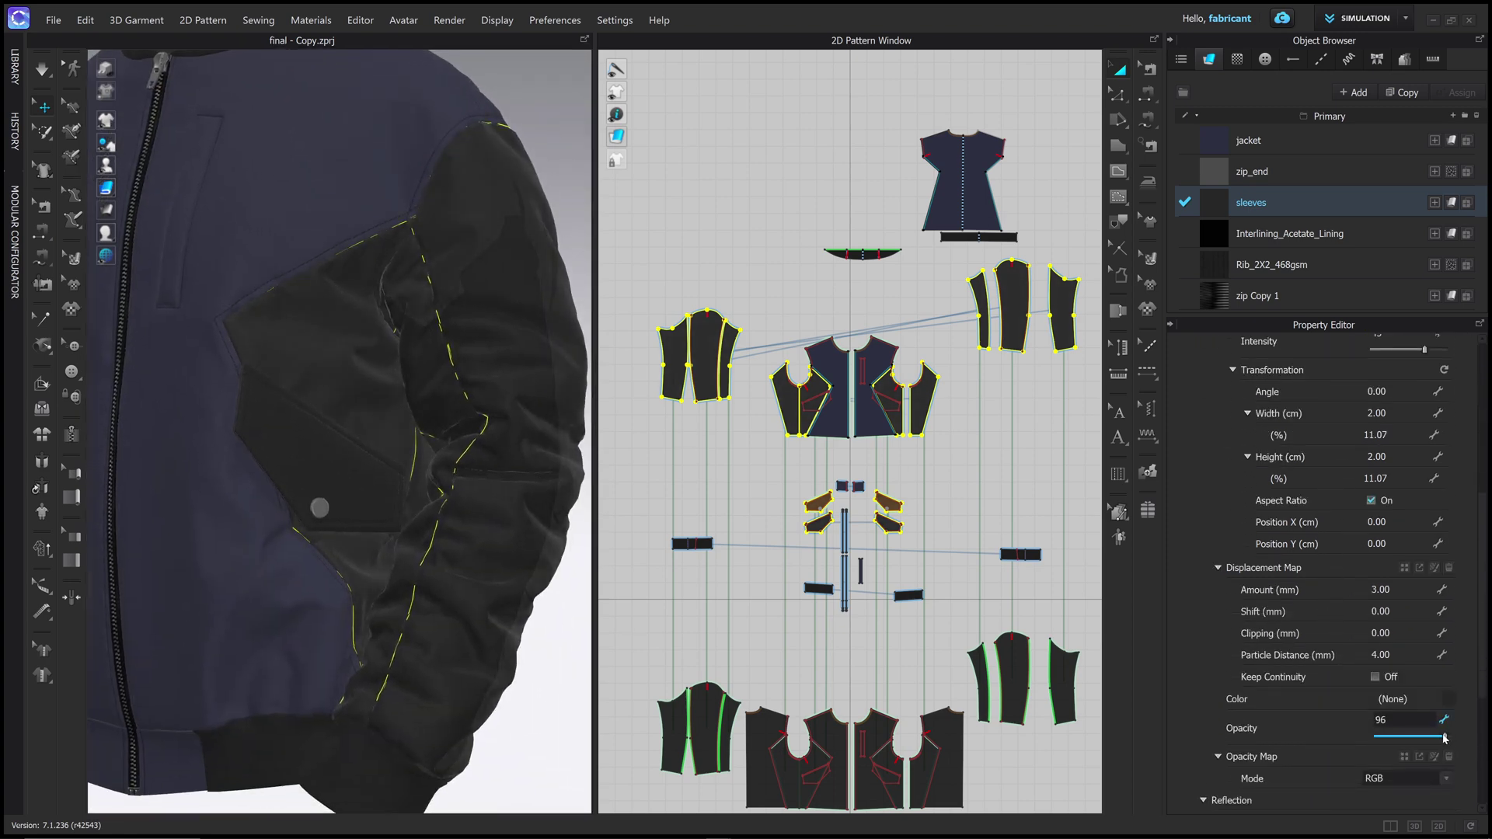
pyautogui.scroll(-5, 1349, 631)
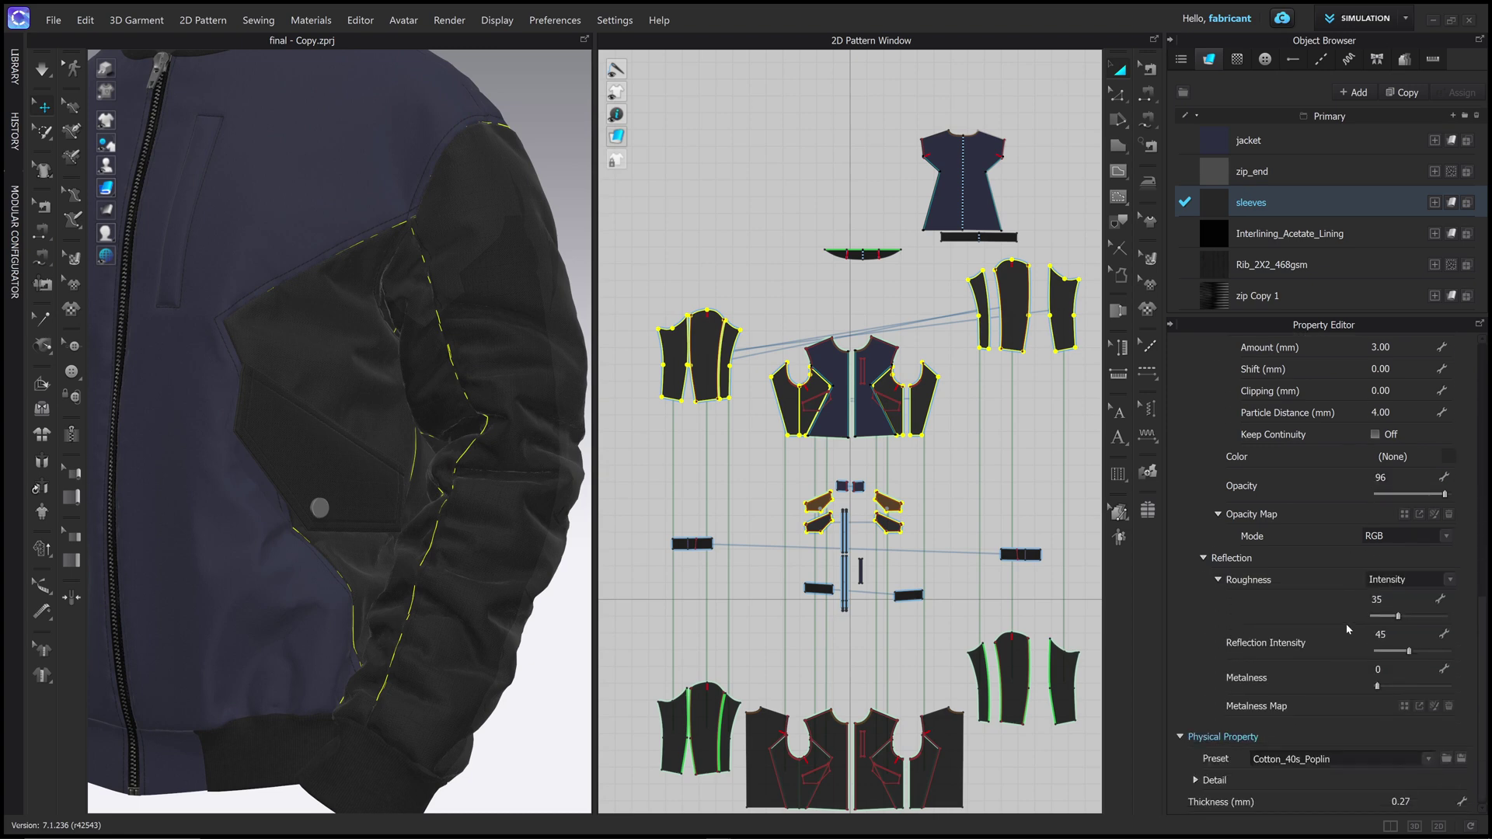
pyautogui.scroll(1, 1309, 613)
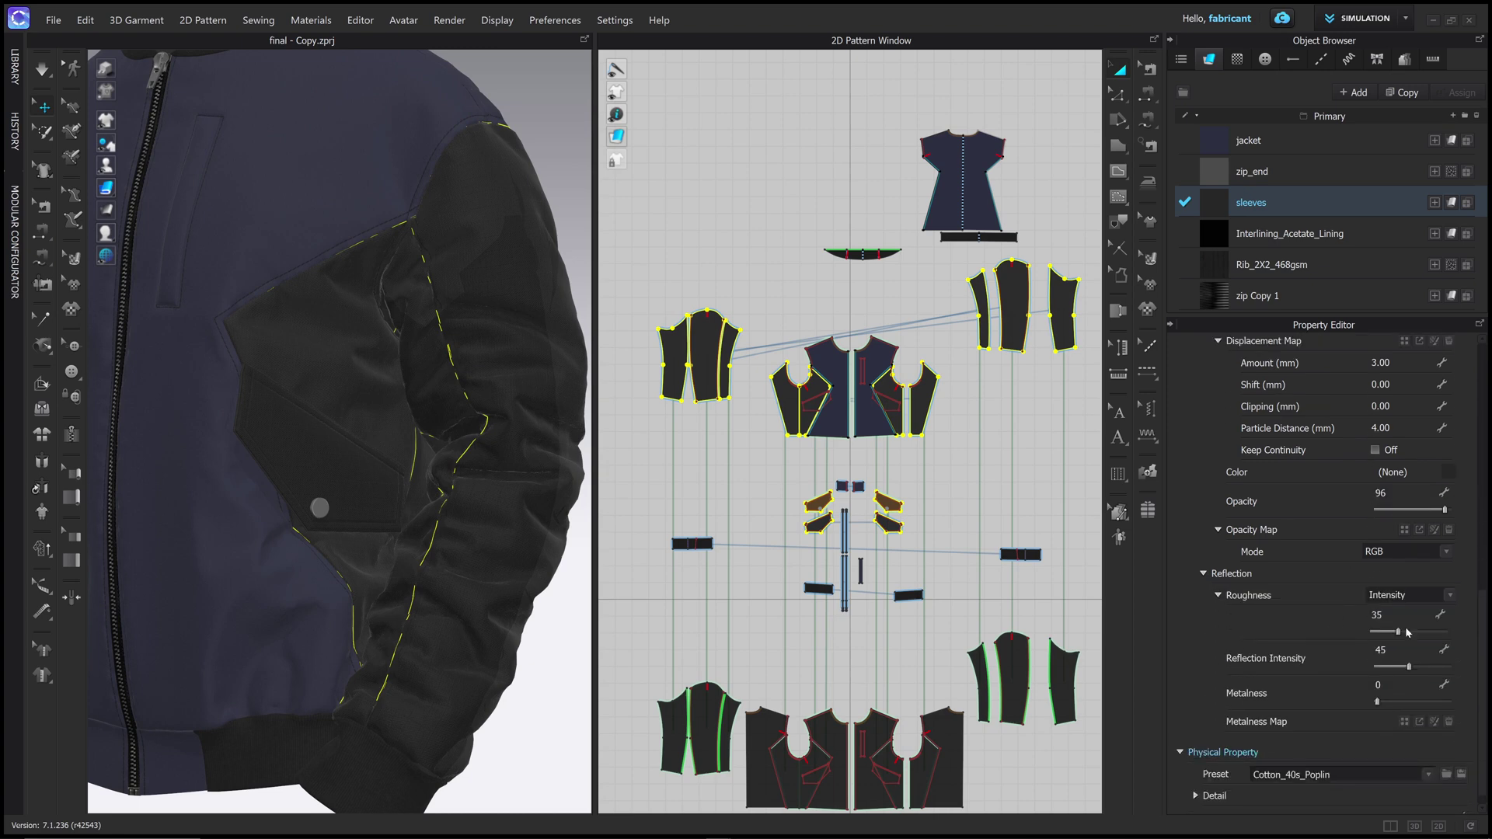
# Step: Set the sleeves fabric's roughness to 26 and reflection intensity to 49, and inspect the sheen on the sleeve and pocket
pyautogui.moveTo(1397, 633); pyautogui.dragTo(1412, 666)
pyautogui.scroll(-5, 455, 347)
pyautogui.scroll(10, 402, 374)
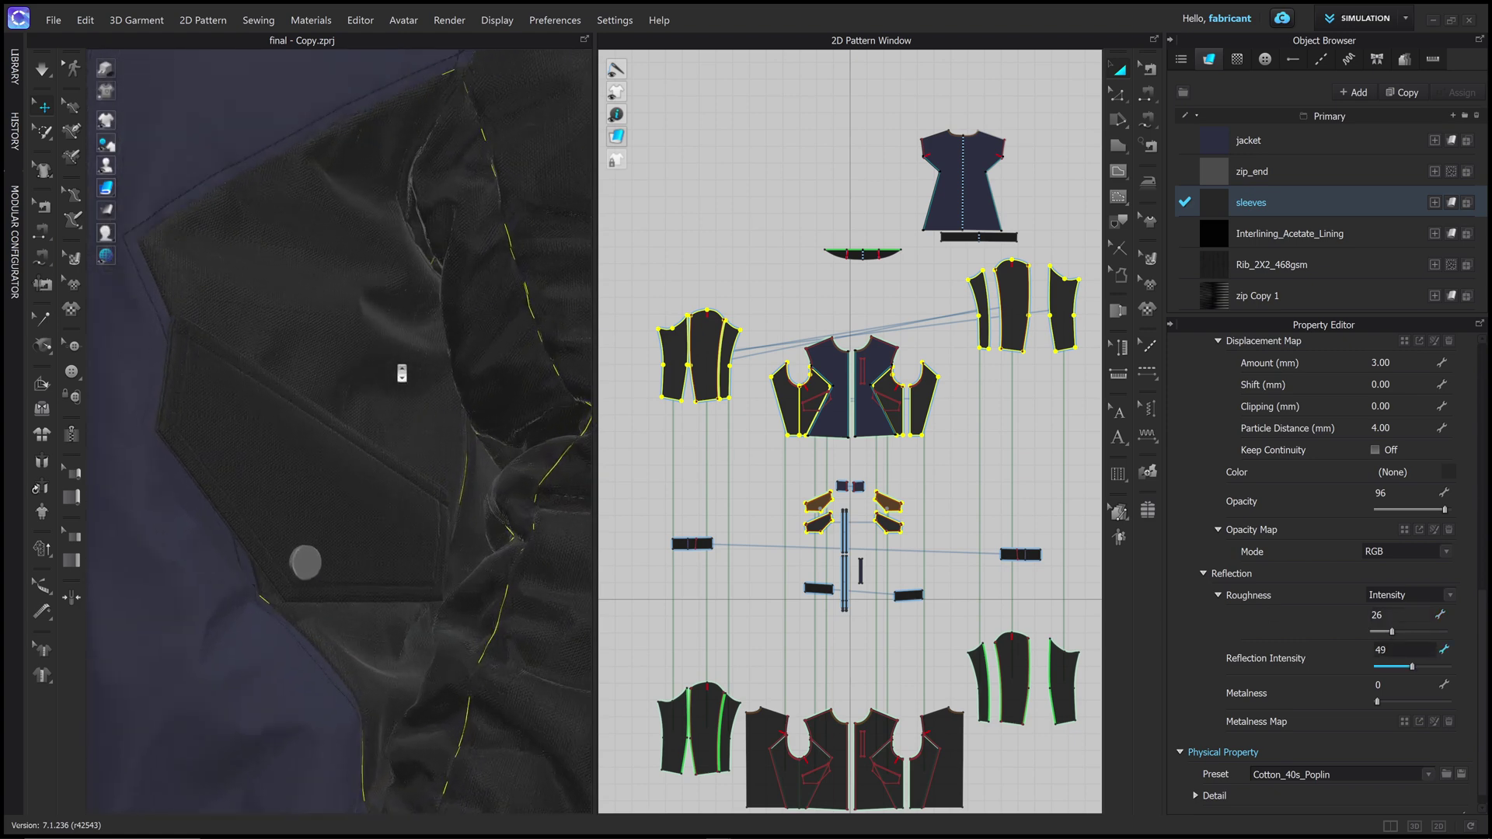
pyautogui.scroll(-8, 402, 374)
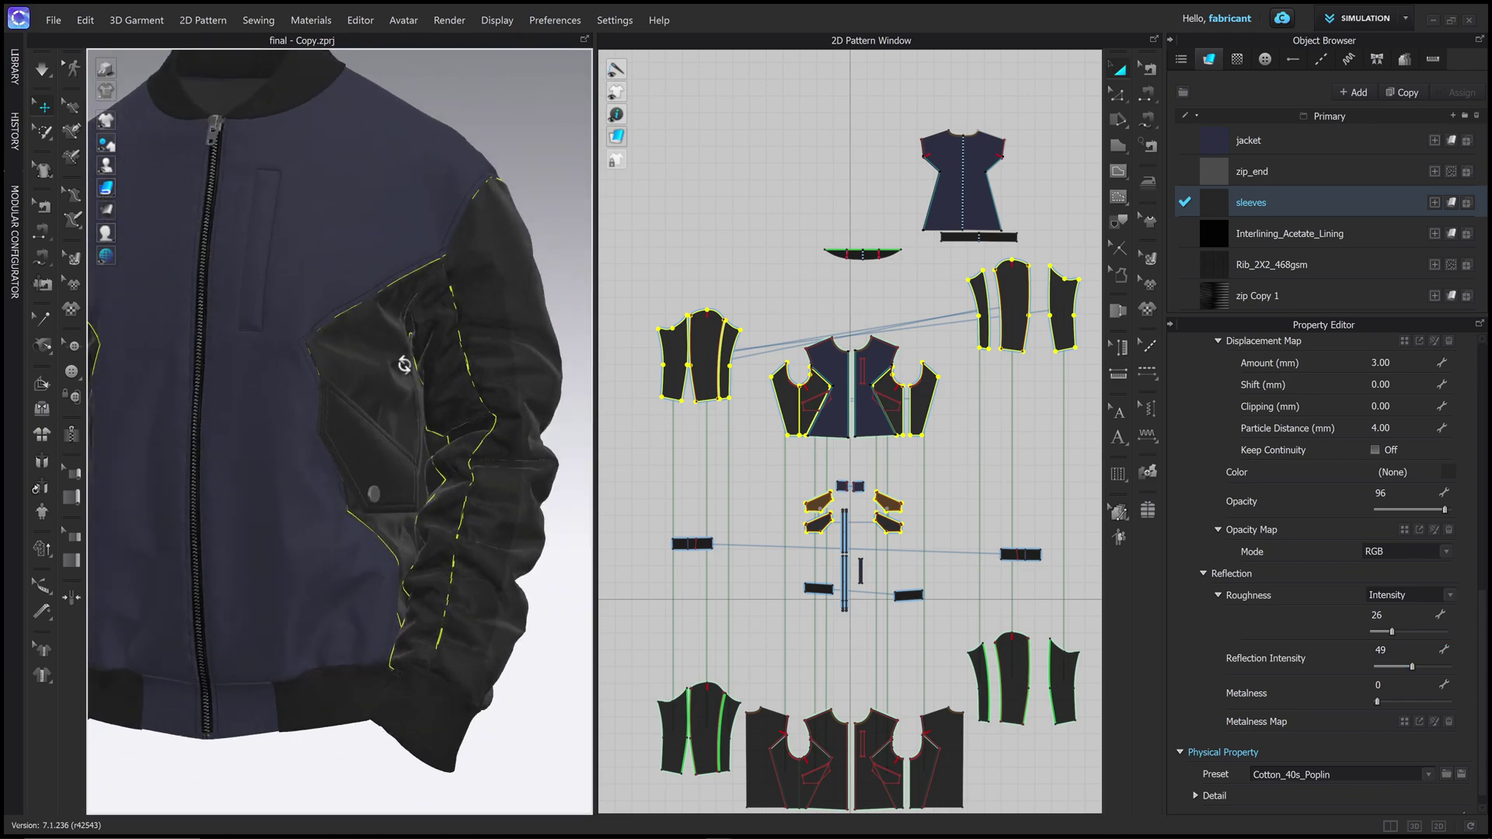
pyautogui.moveTo(404, 364); pyautogui.dragTo(474, 362, button='right')
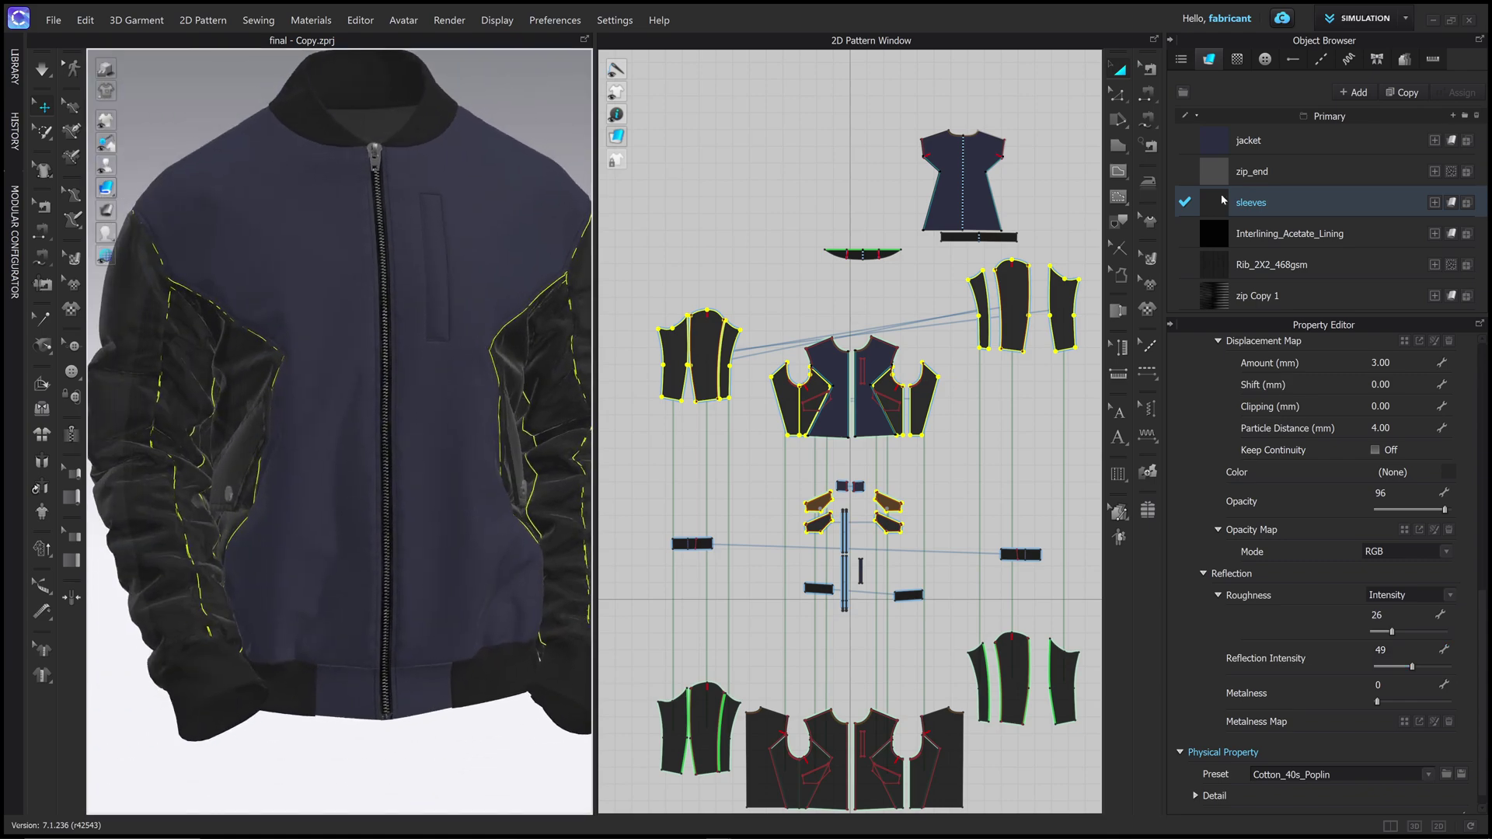
# Step: Reapply the Leather material type to the jacket fabric by way of Fabric_Matte, and remove its normal map
pyautogui.click(1320, 140)
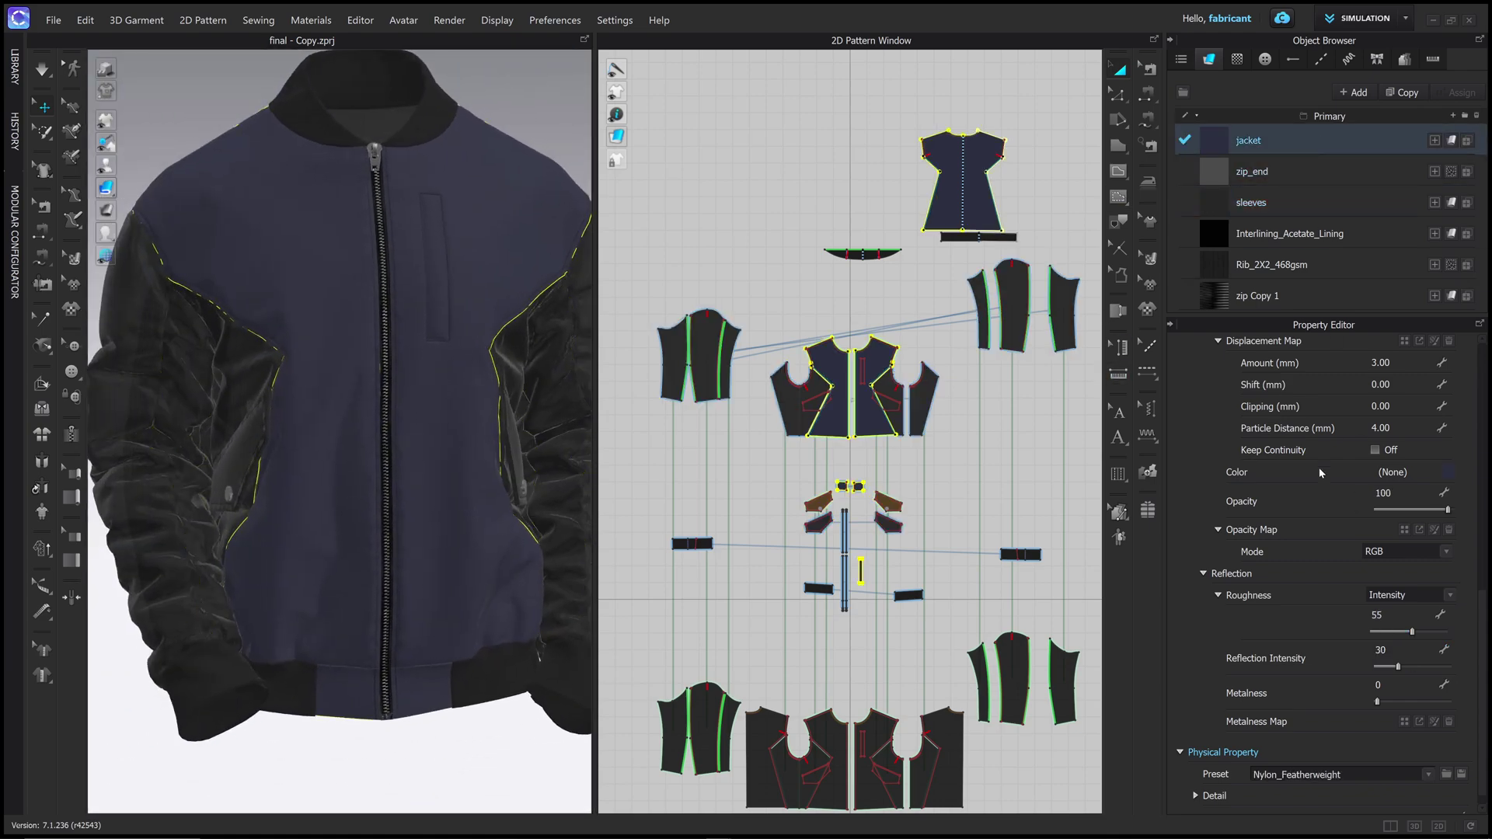
pyautogui.scroll(6, 1318, 471)
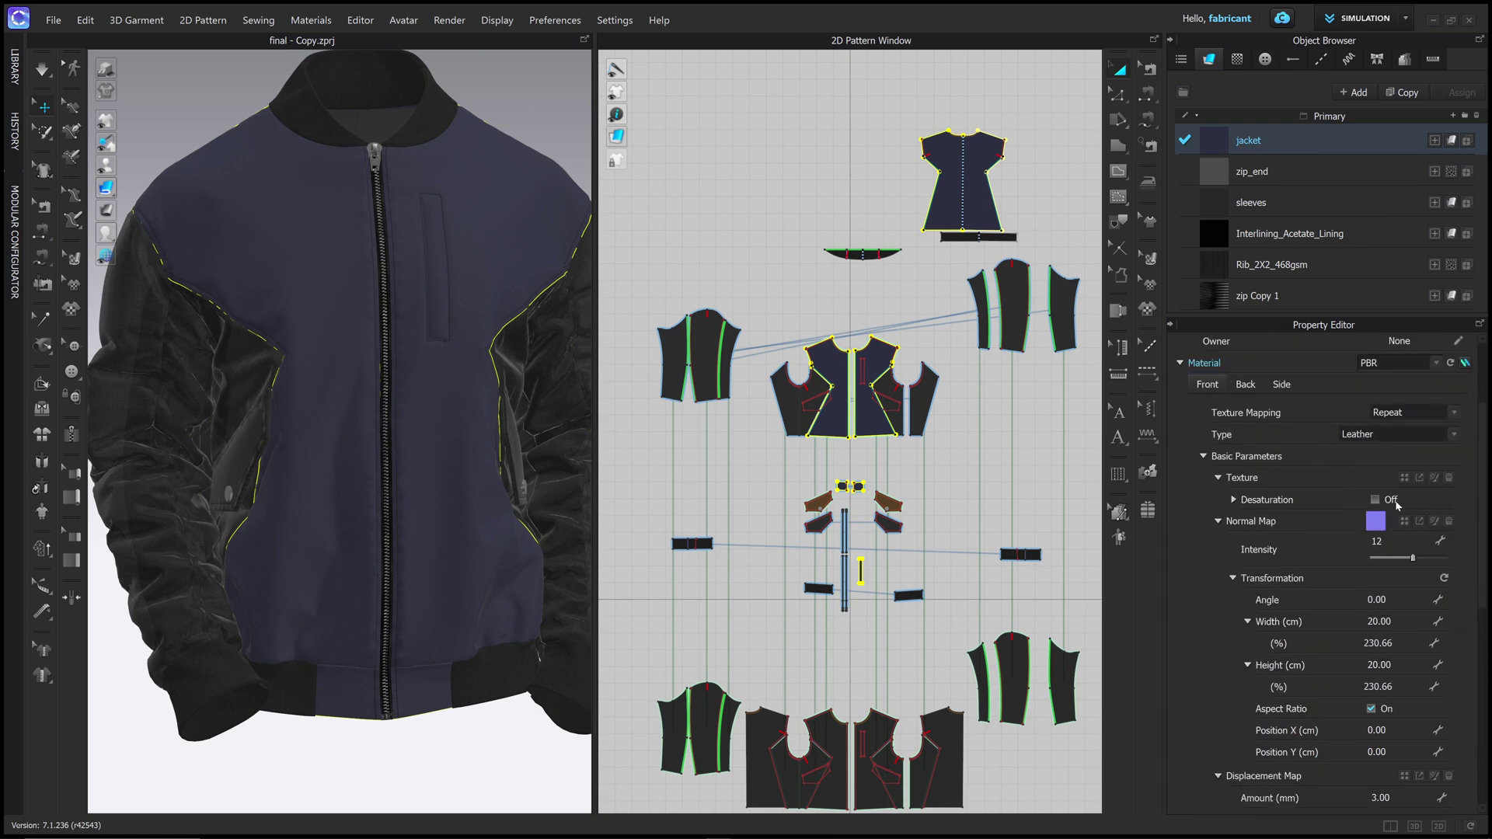
pyautogui.click(1410, 436)
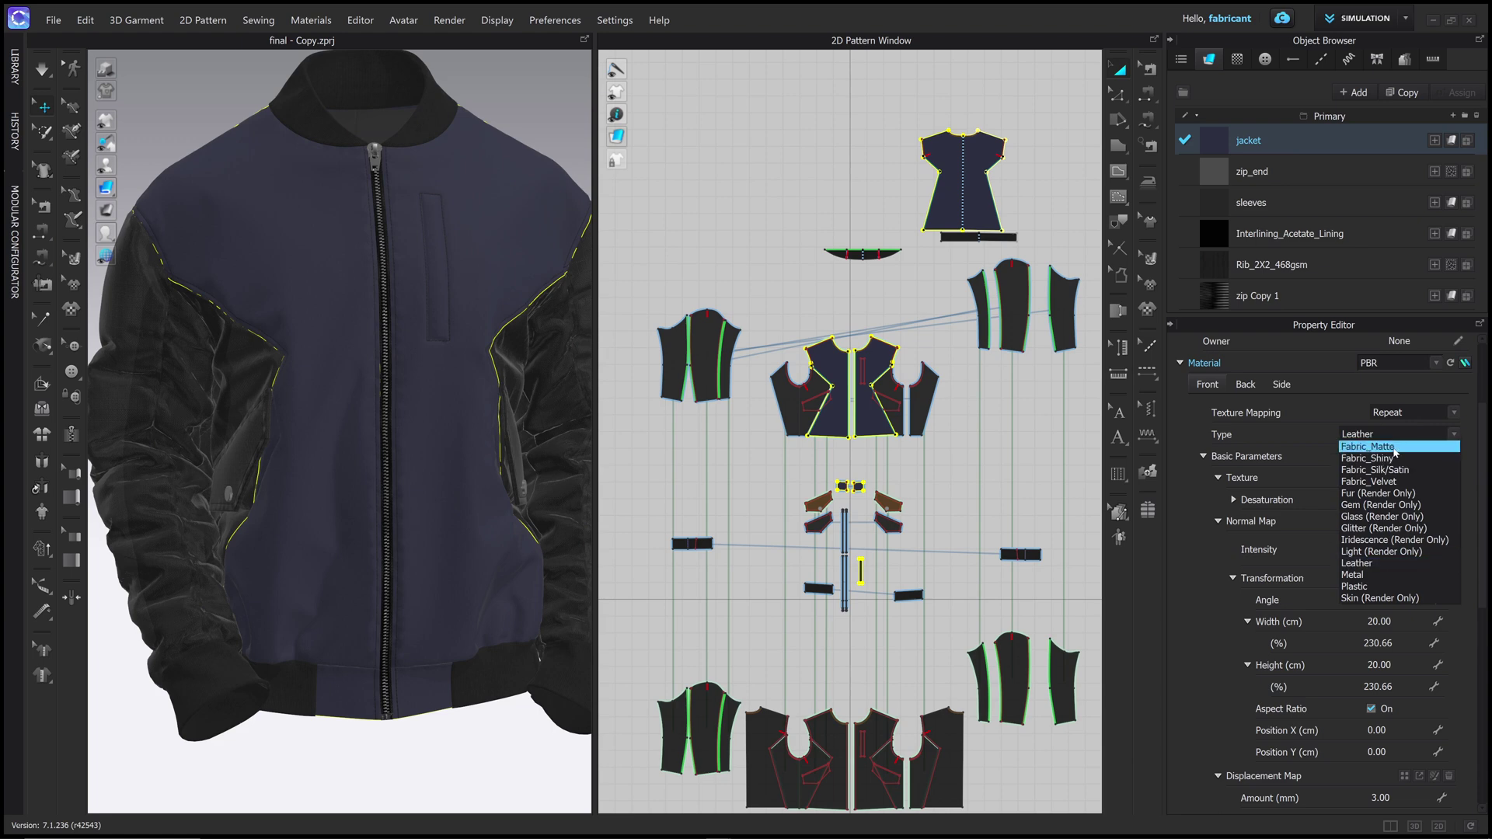
pyautogui.click(1395, 449)
pyautogui.click(1391, 434)
pyautogui.click(1375, 563)
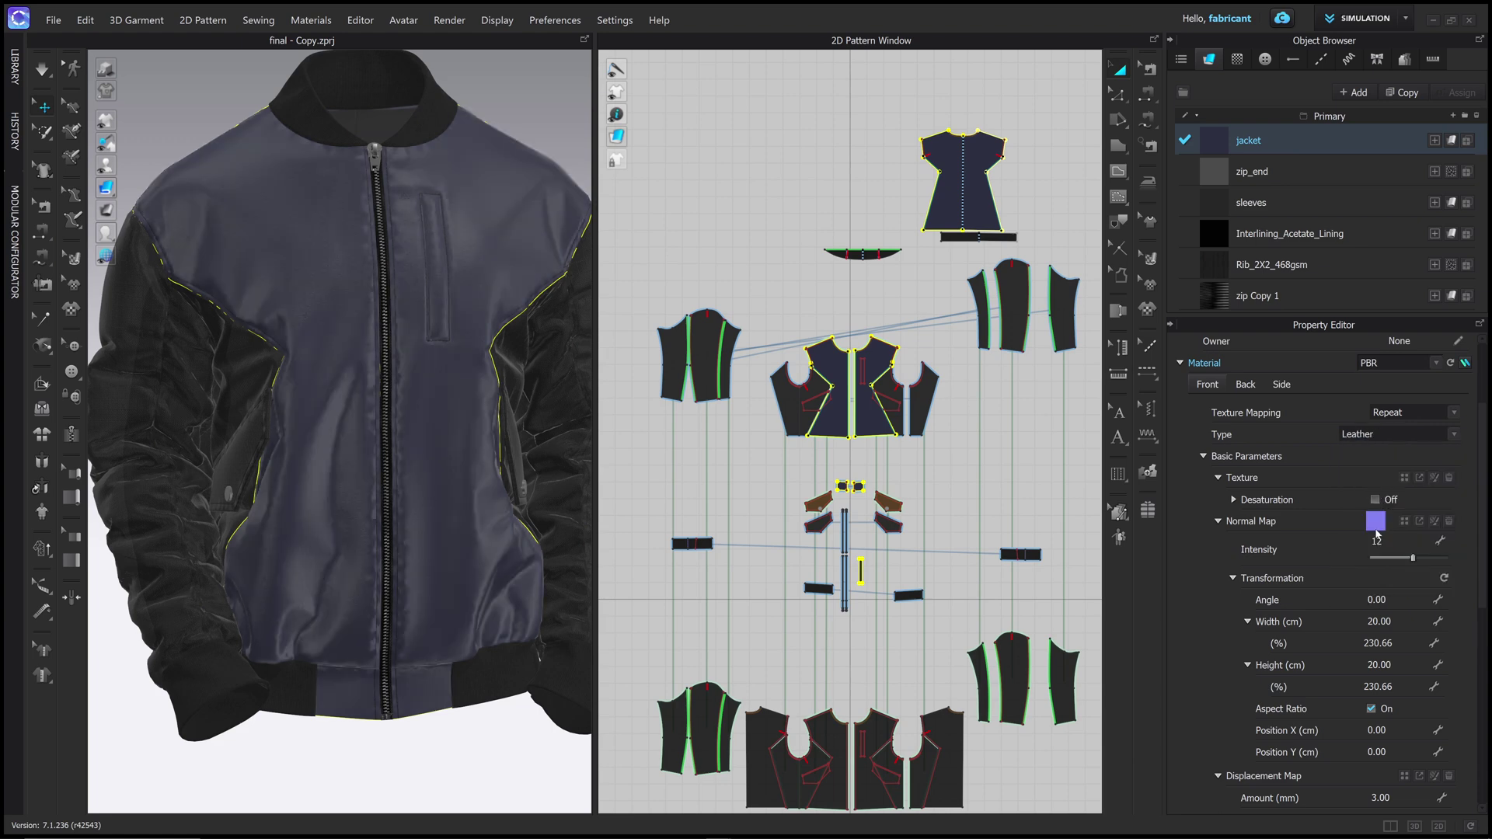
pyautogui.click(1448, 523)
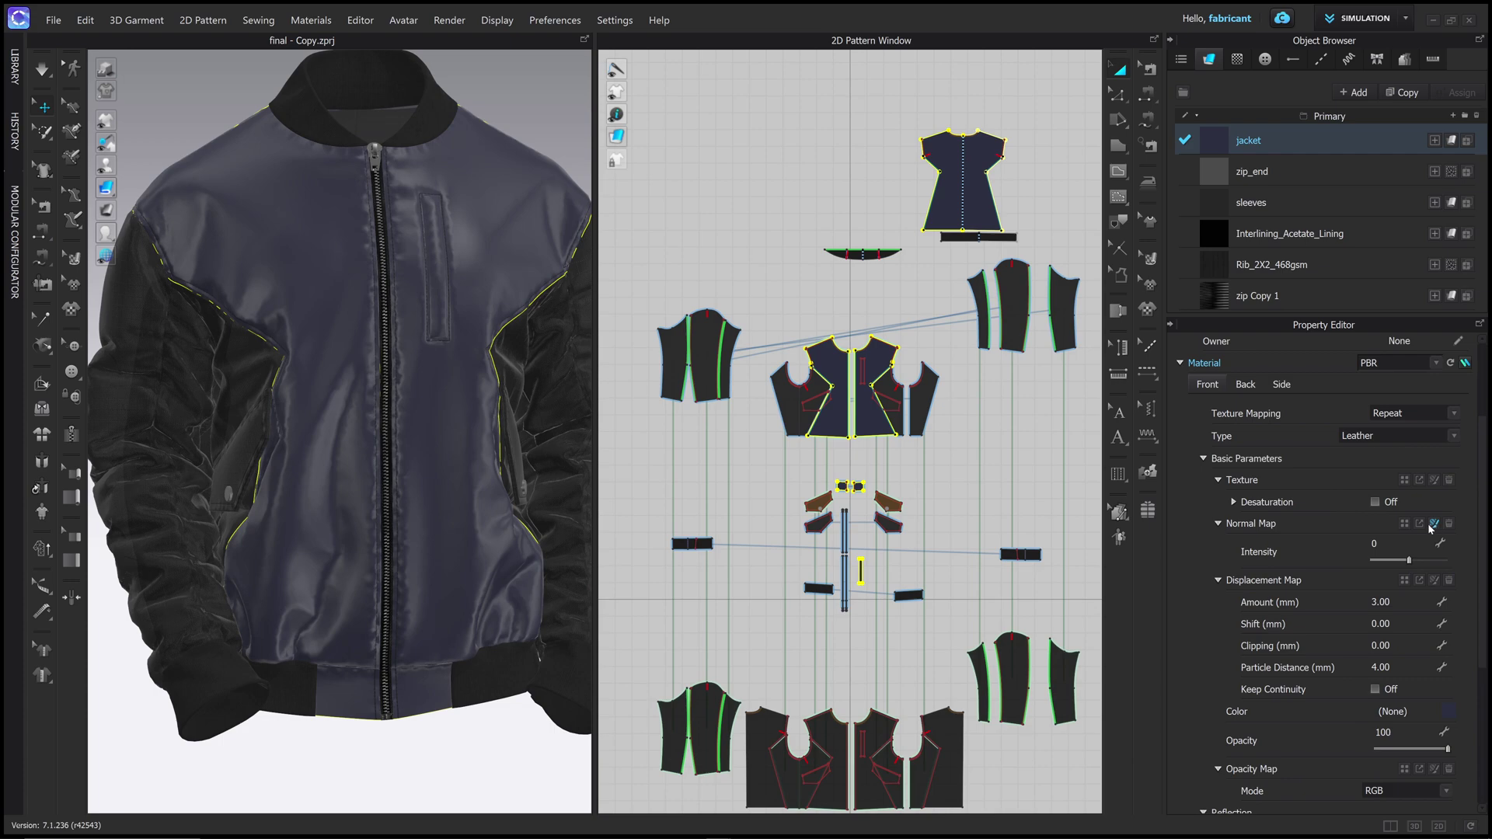
# Step: Load pattern.png as the jacket fabric's texture and pattern_normal_02.png as its normal map
pyautogui.click(1404, 480)
pyautogui.click(397, 194)
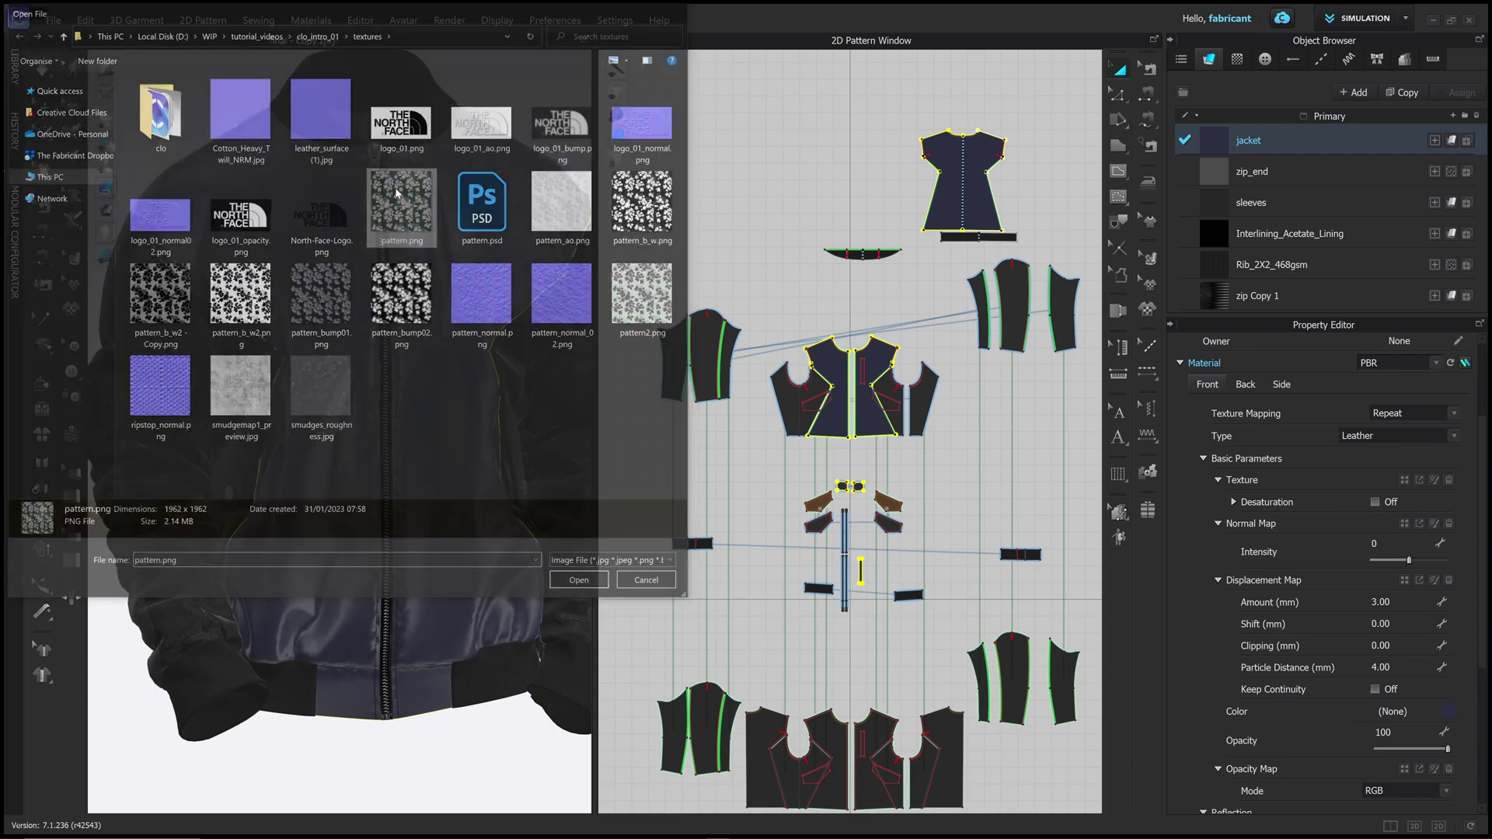
pyautogui.doubleClick(396, 194)
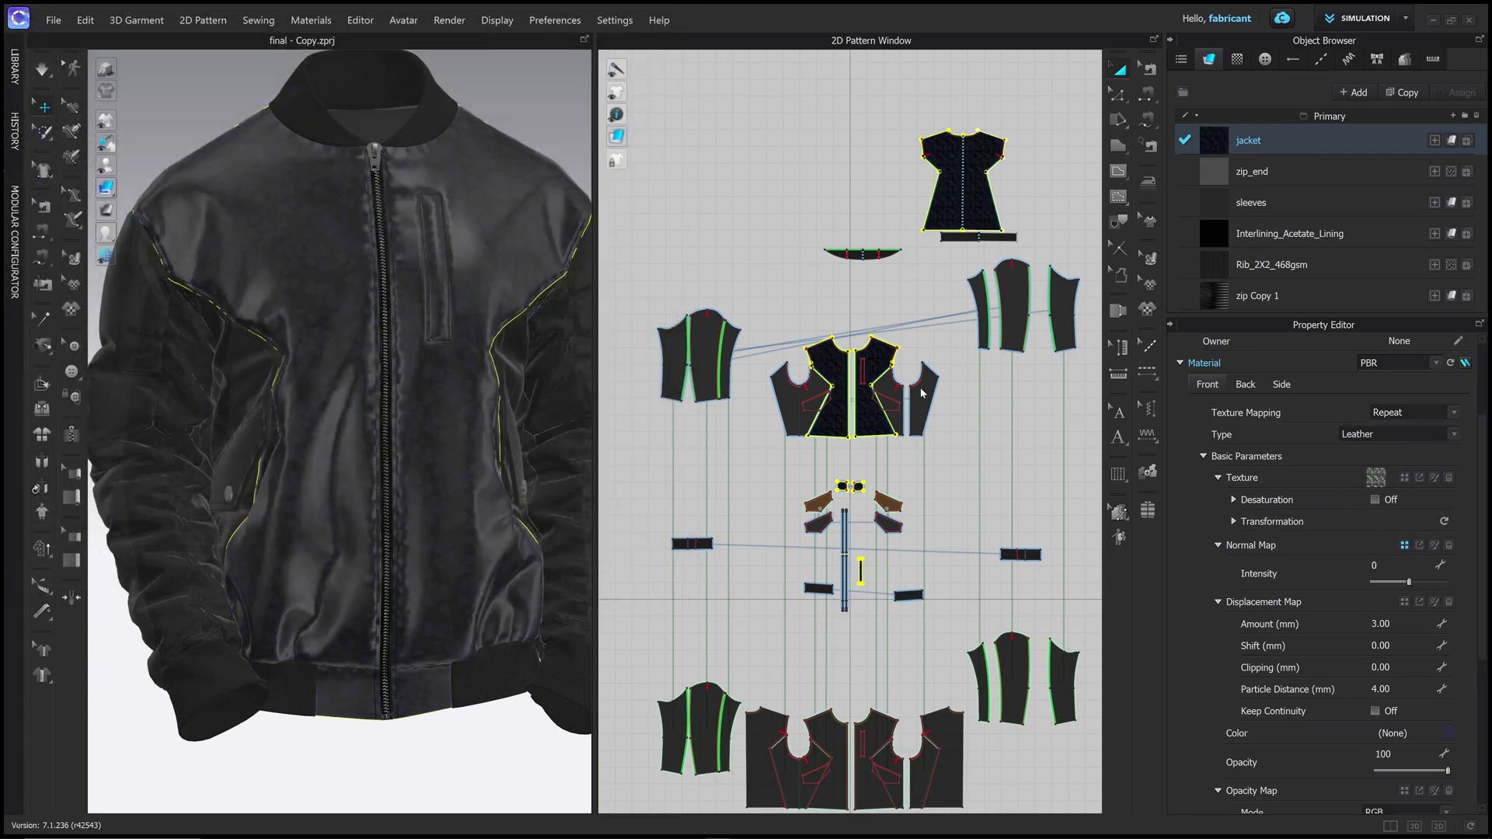
pyautogui.click(1404, 544)
pyautogui.click(565, 310)
pyautogui.doubleClick(565, 309)
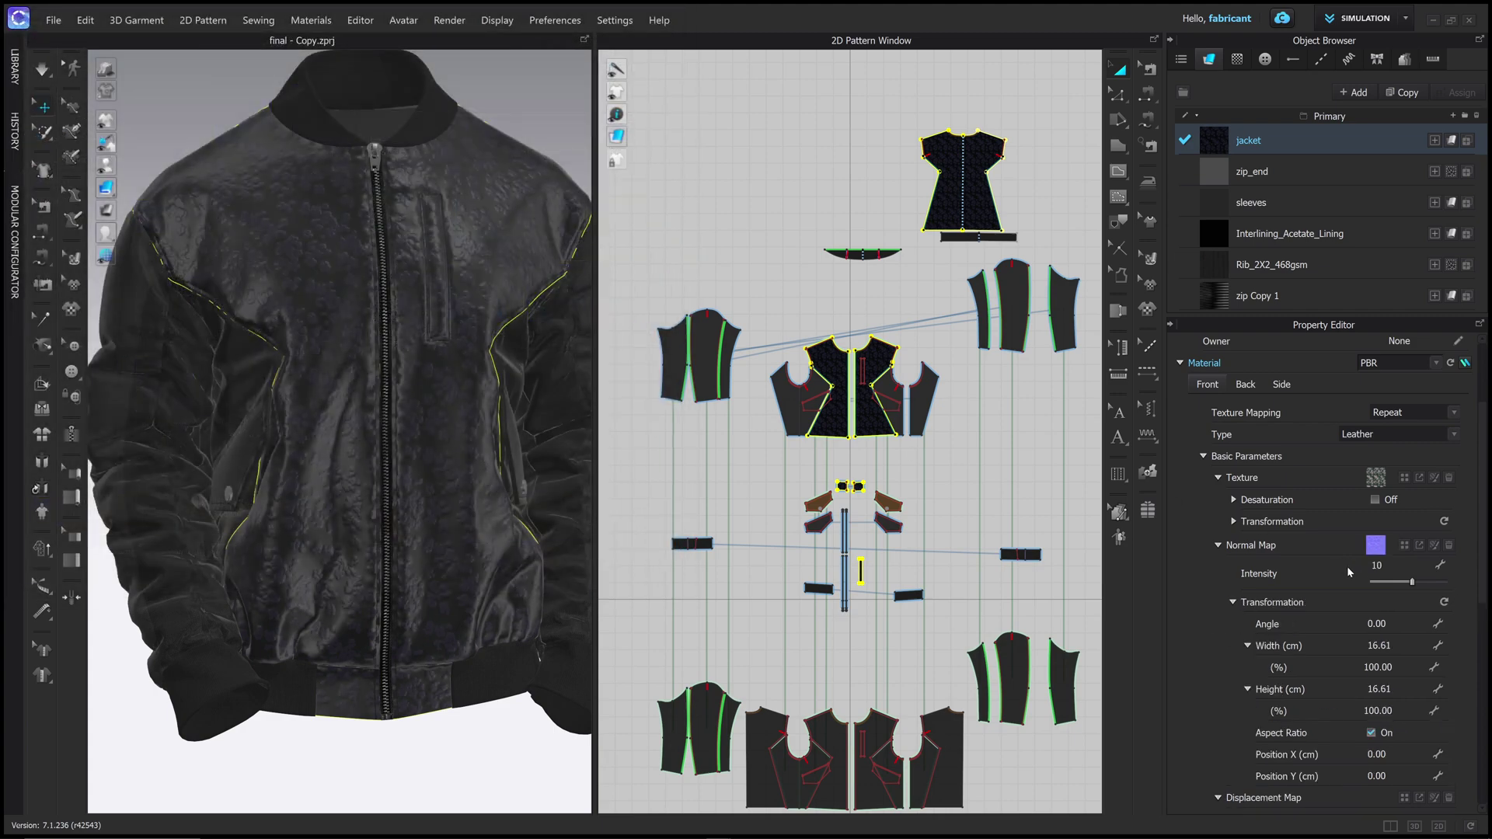
# Step: Switch the jacket fabric's roughness from intensity to a map and load "pattern_b_w2 - Copy.png" for it
pyautogui.scroll(-5, 1346, 565)
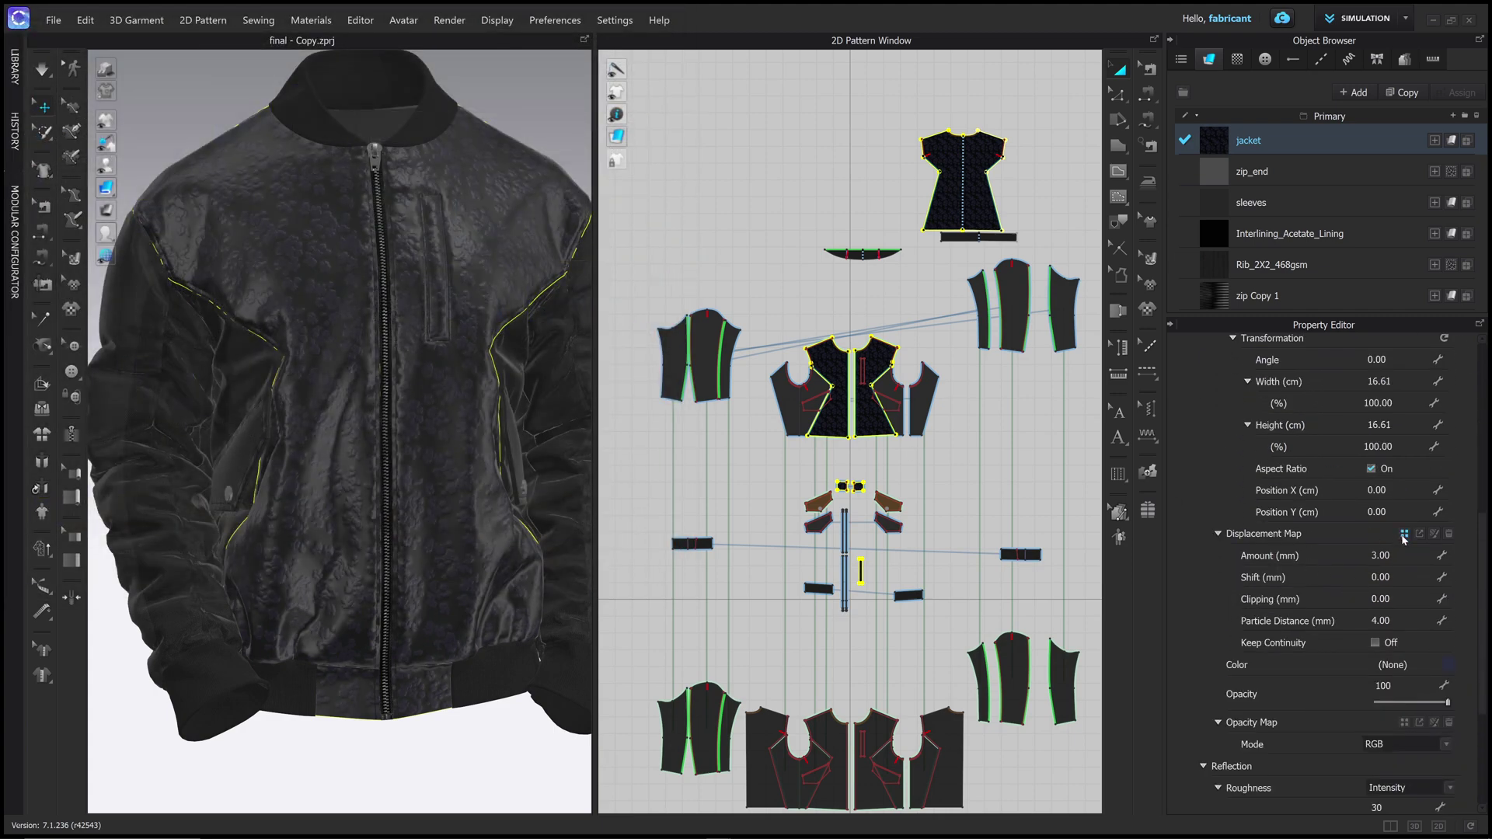
pyautogui.scroll(-4, 1321, 538)
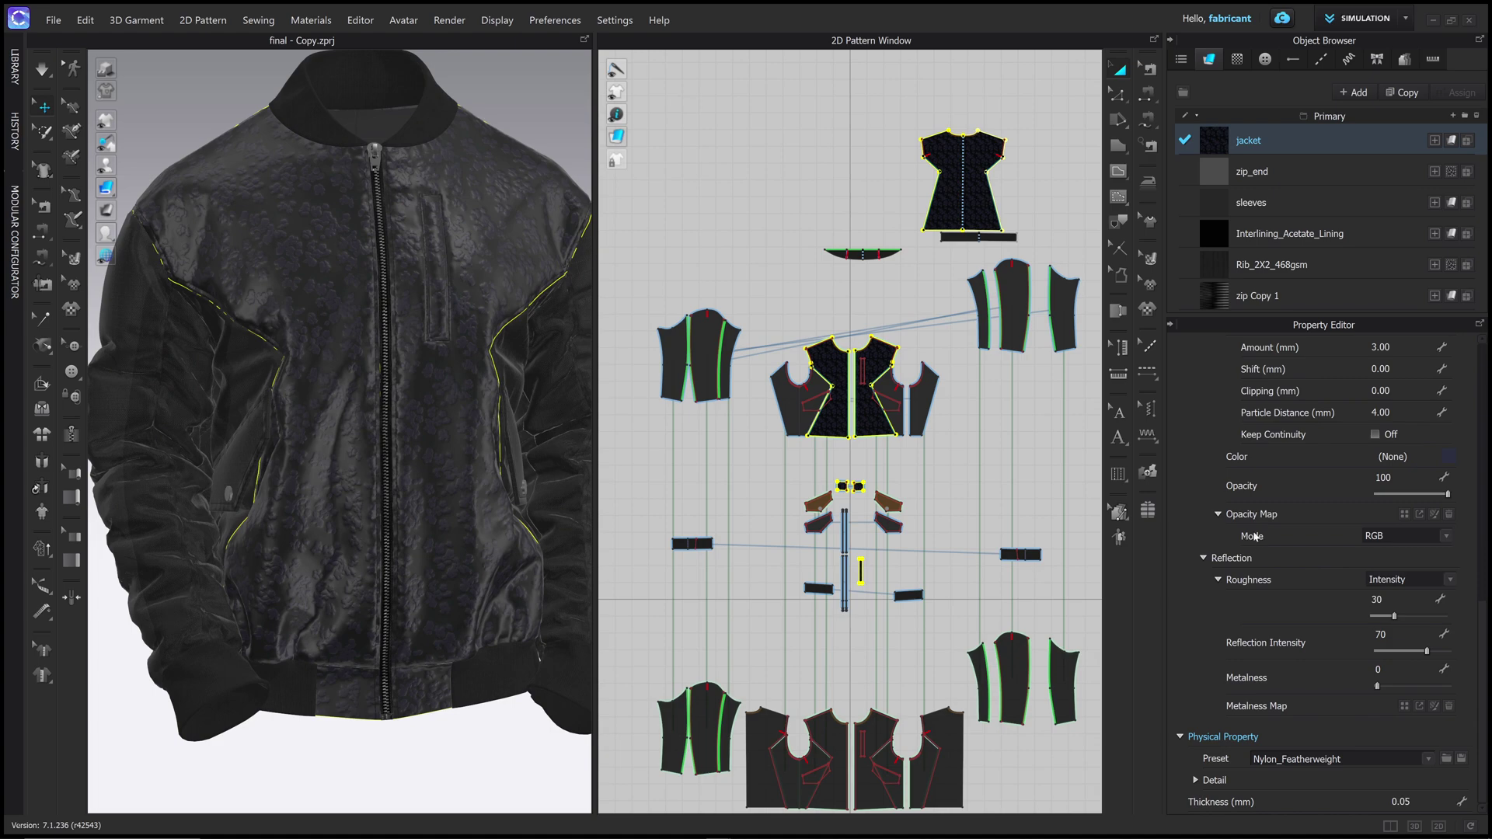
pyautogui.click(1409, 579)
pyautogui.click(1407, 607)
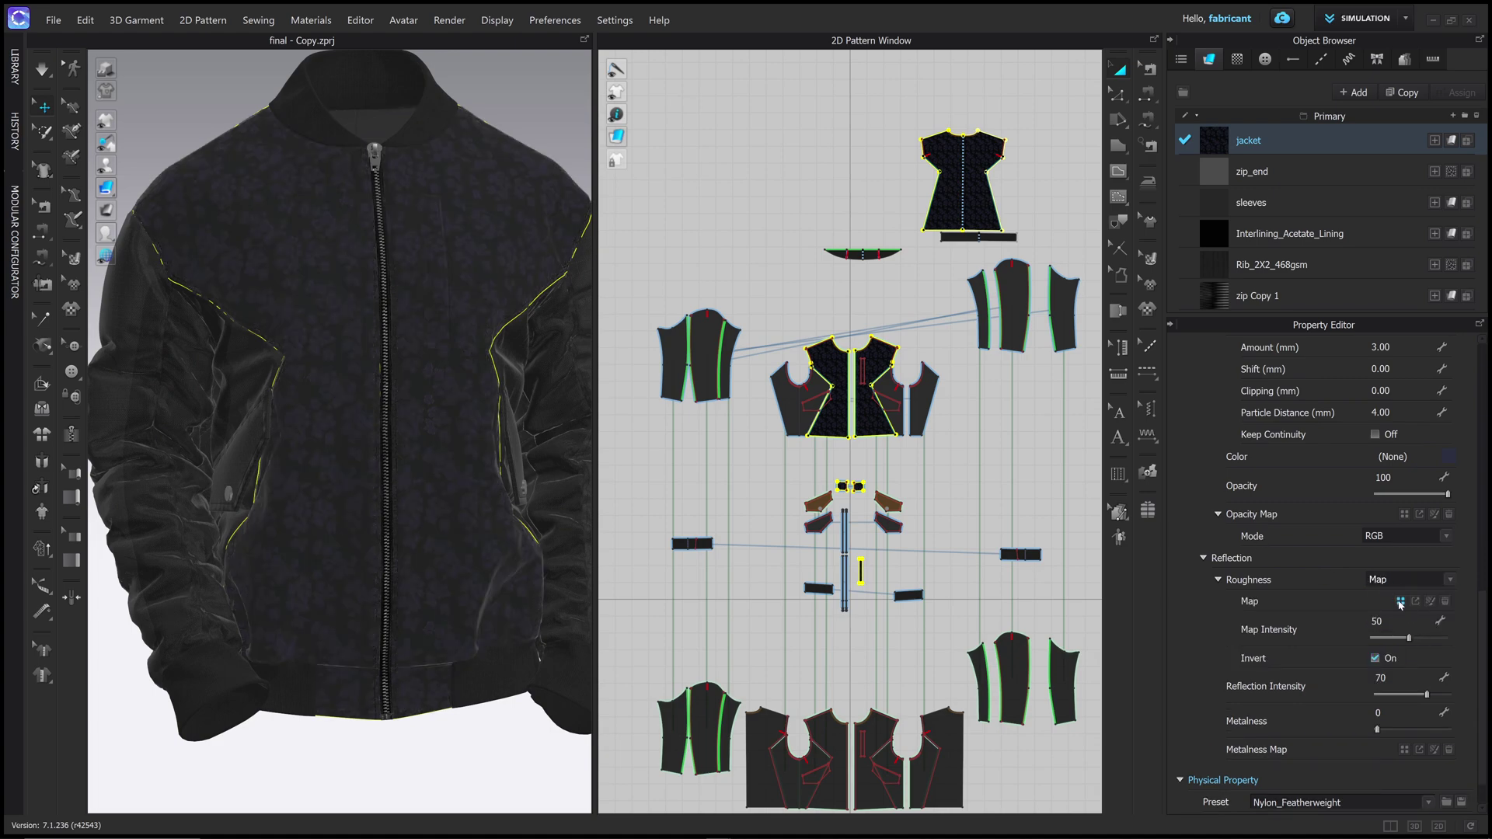
pyautogui.click(1400, 600)
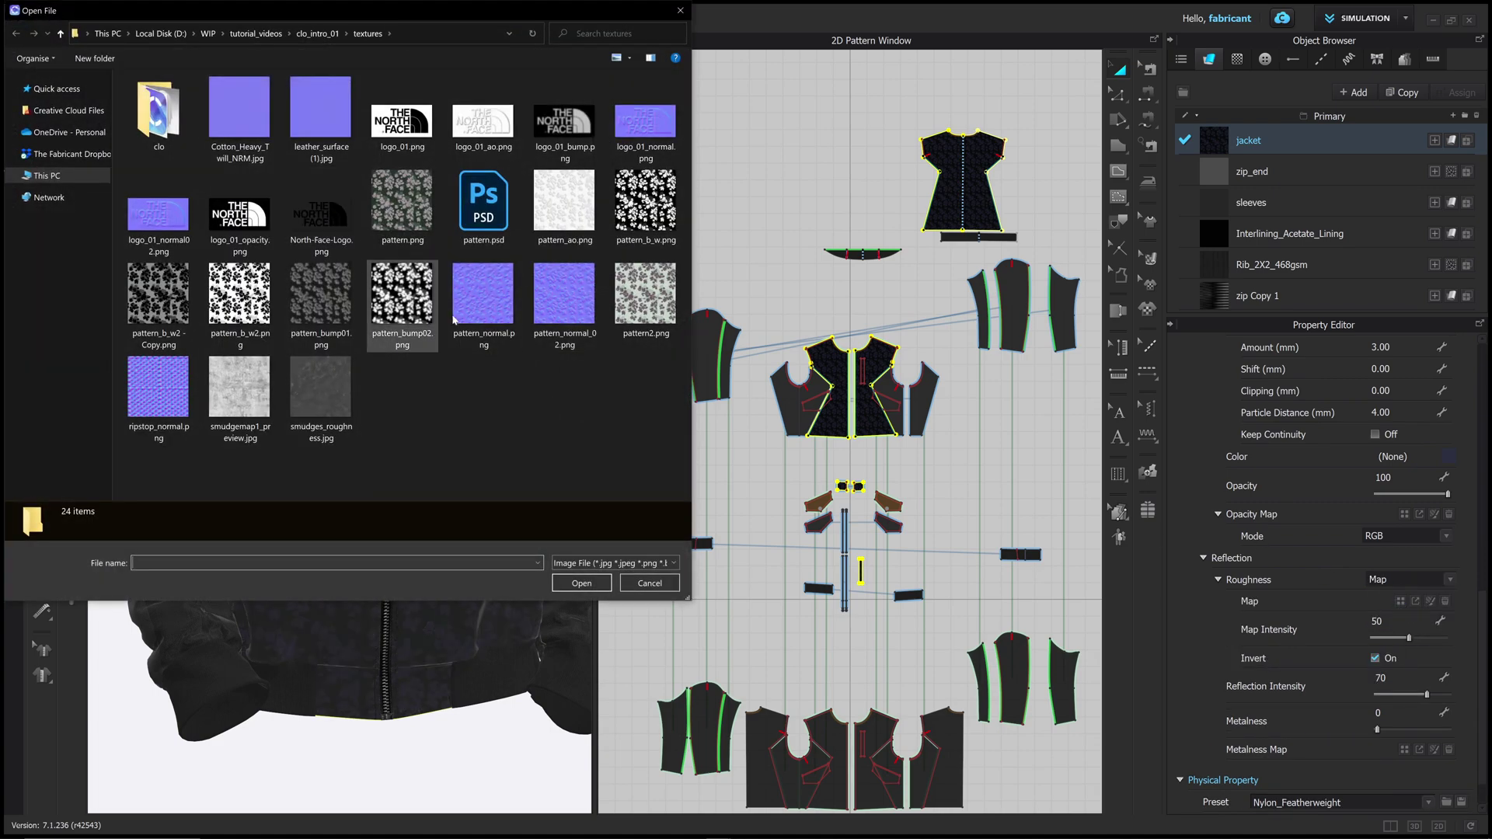
pyautogui.doubleClick(162, 296)
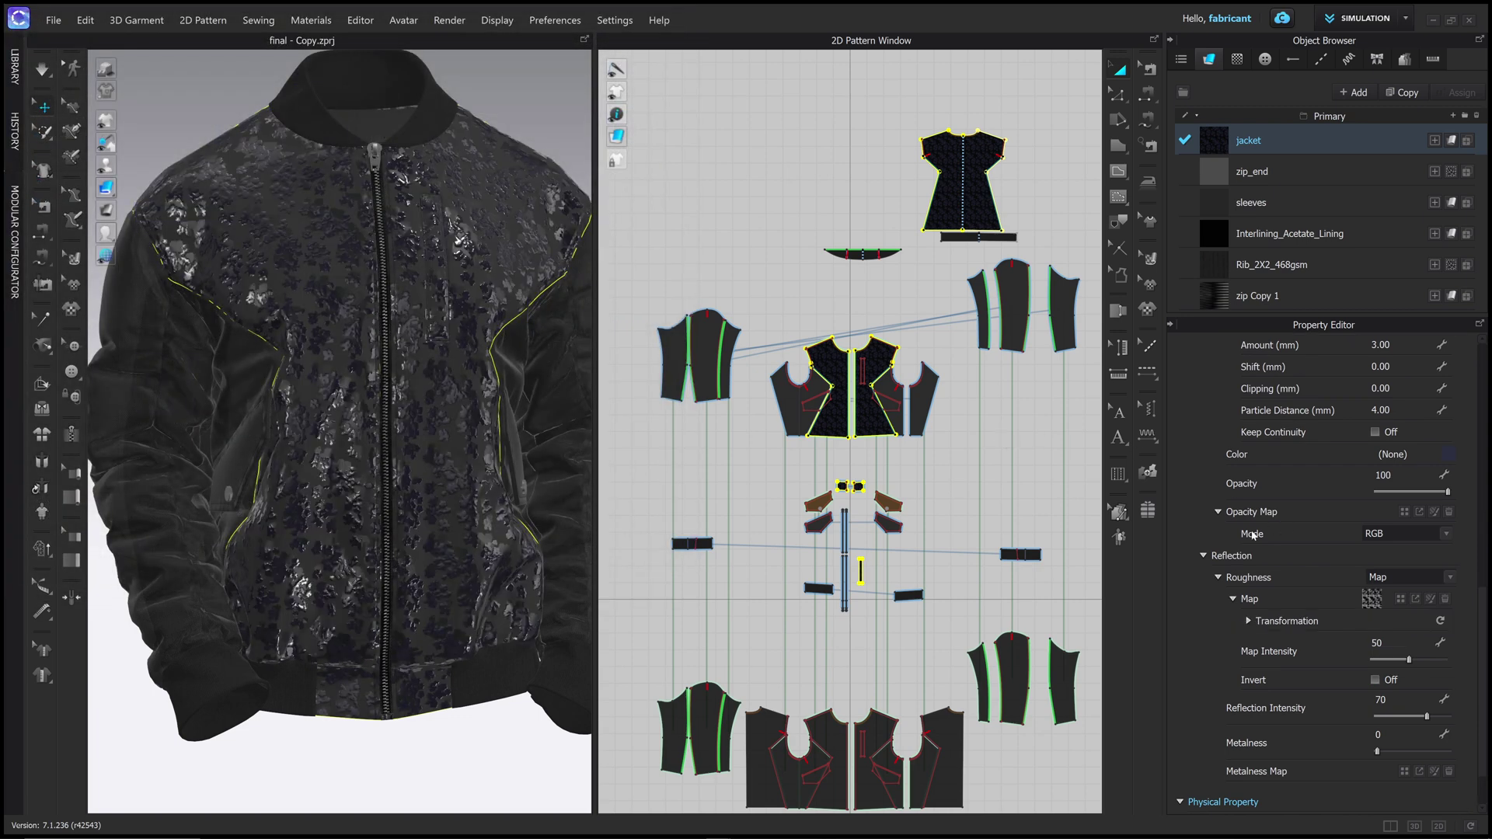
# Step: Load pattern_b_w.png as the jacket fabric's metalness map
pyautogui.scroll(-1, 1255, 535)
pyautogui.scroll(1, 1419, 708)
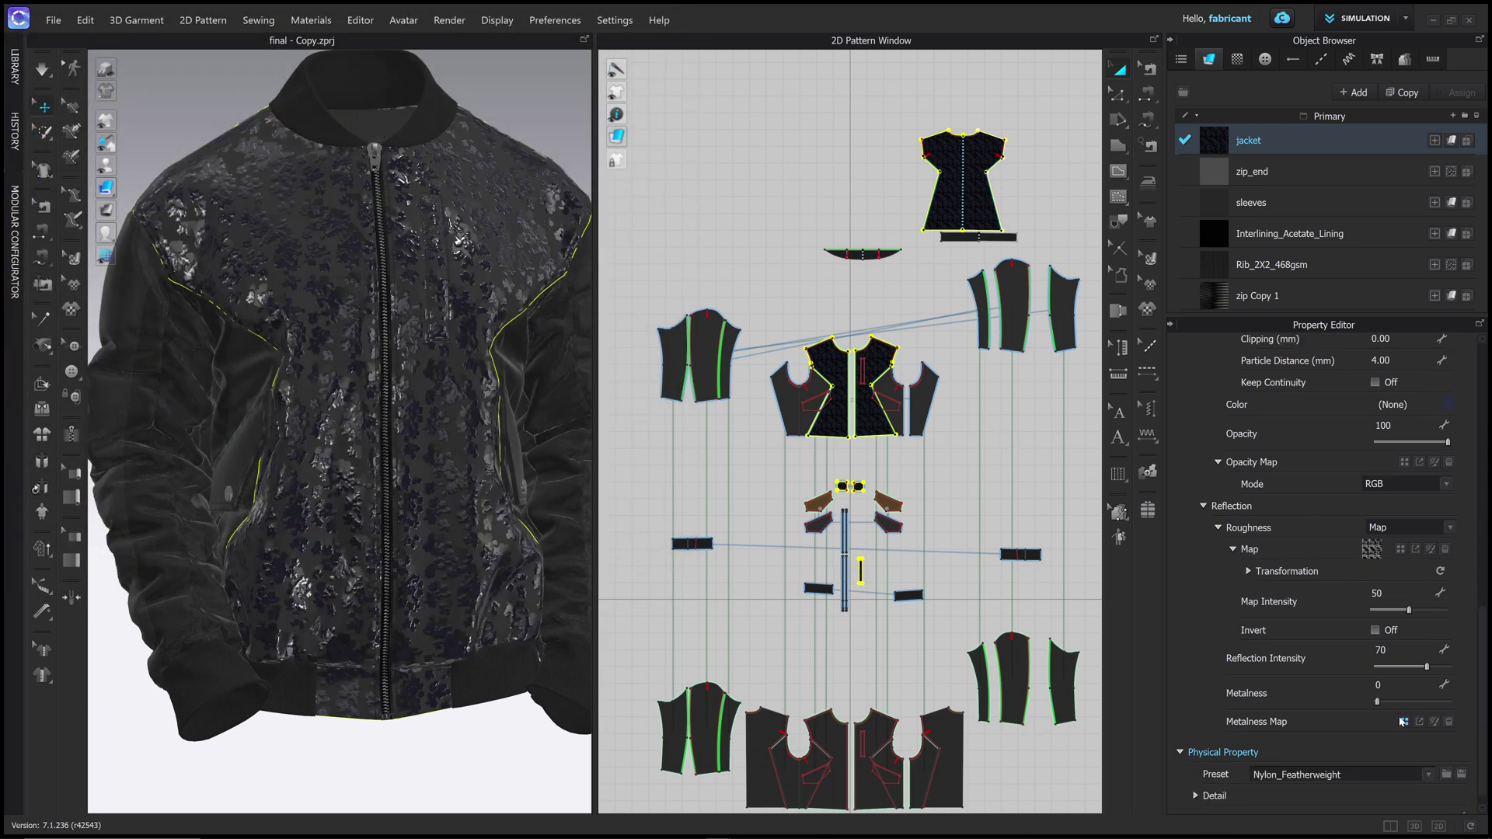
pyautogui.click(1404, 721)
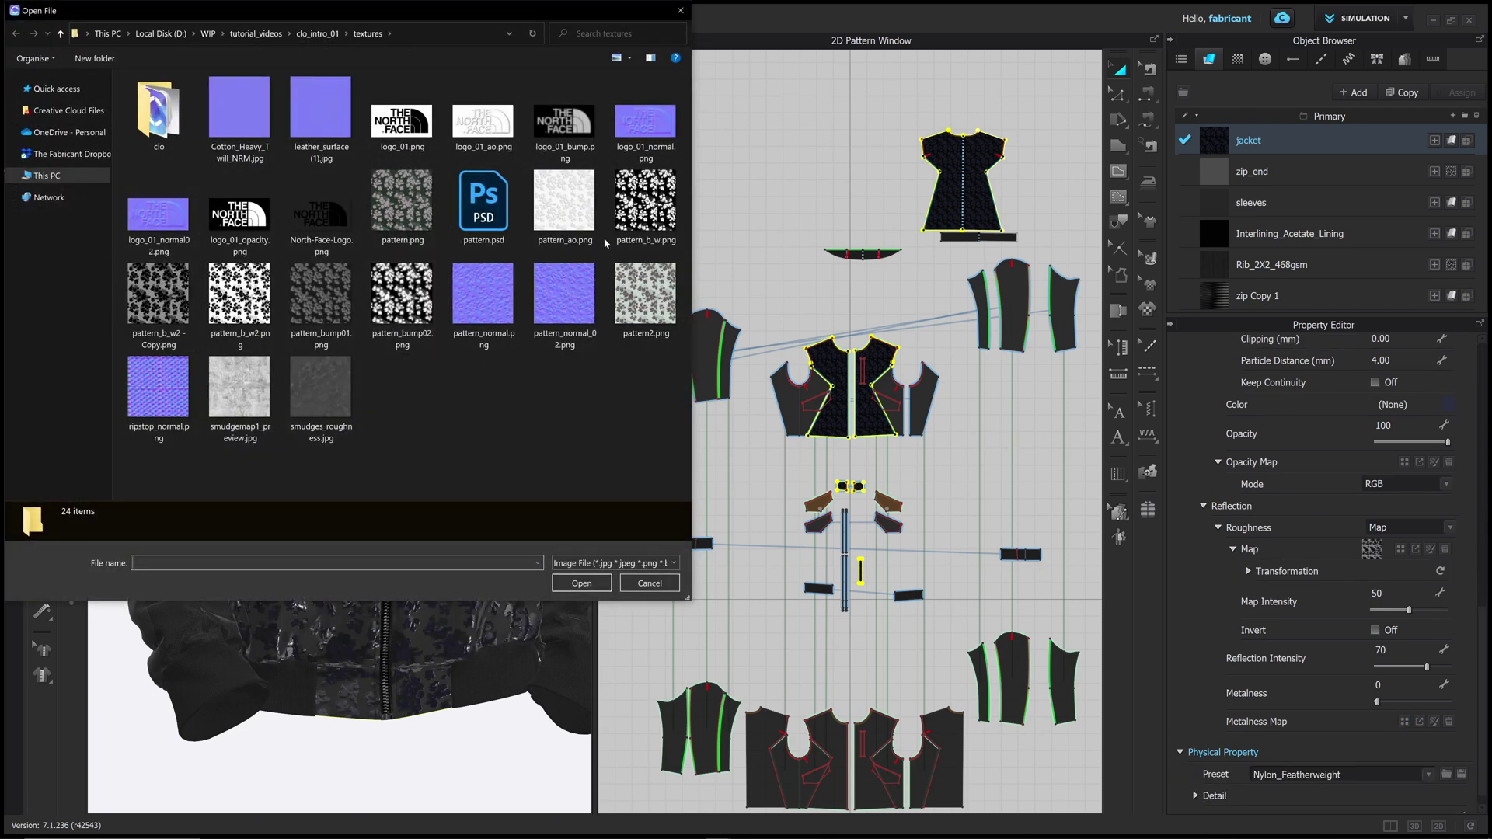
pyautogui.click(645, 199)
pyautogui.click(582, 583)
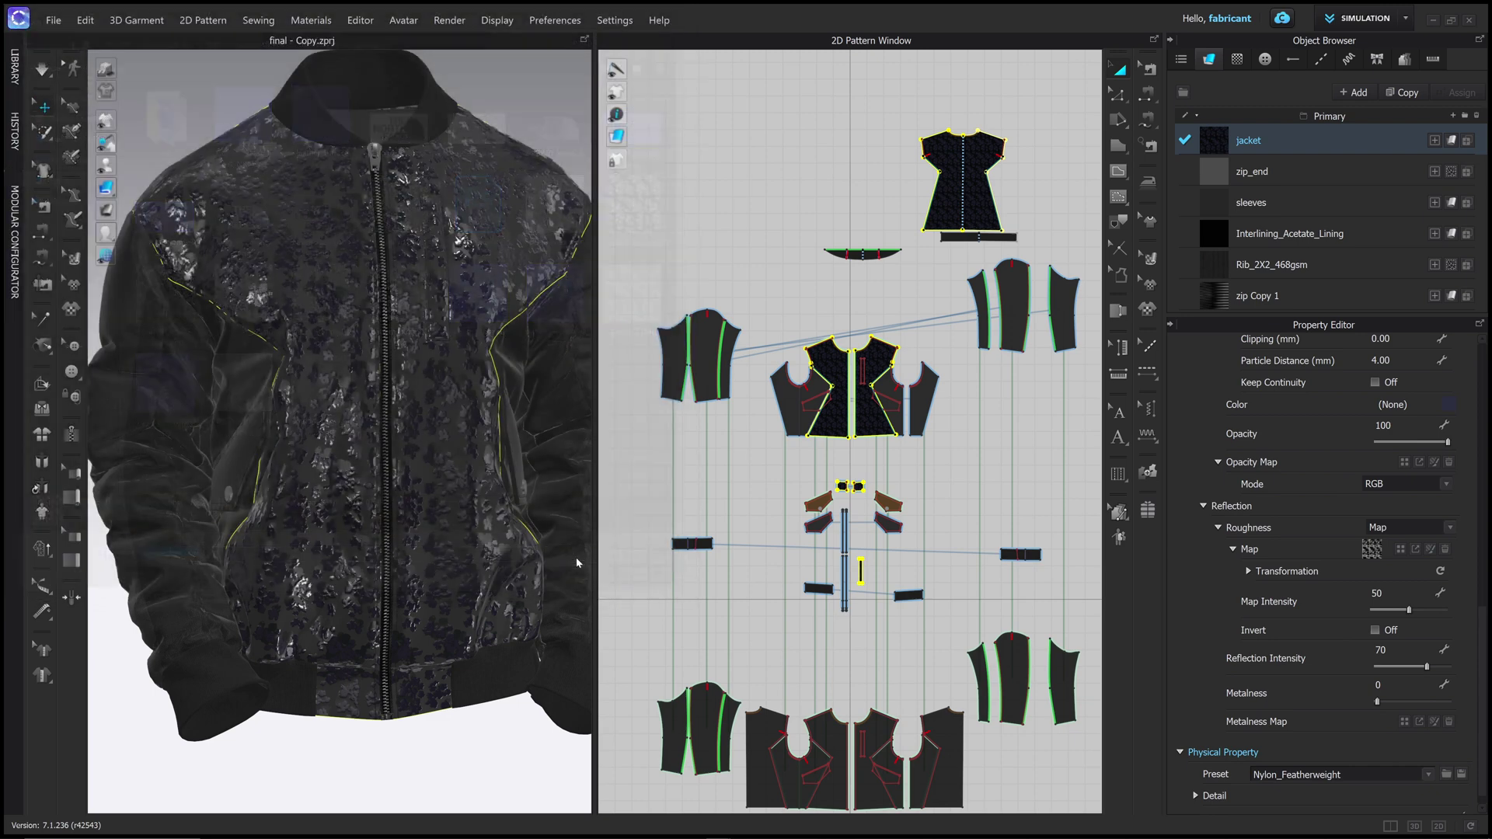
# Step: Set the jacket fabric's metalness to 64 and its roughness map intensity to 42
pyautogui.moveTo(1377, 700); pyautogui.dragTo(1424, 700)
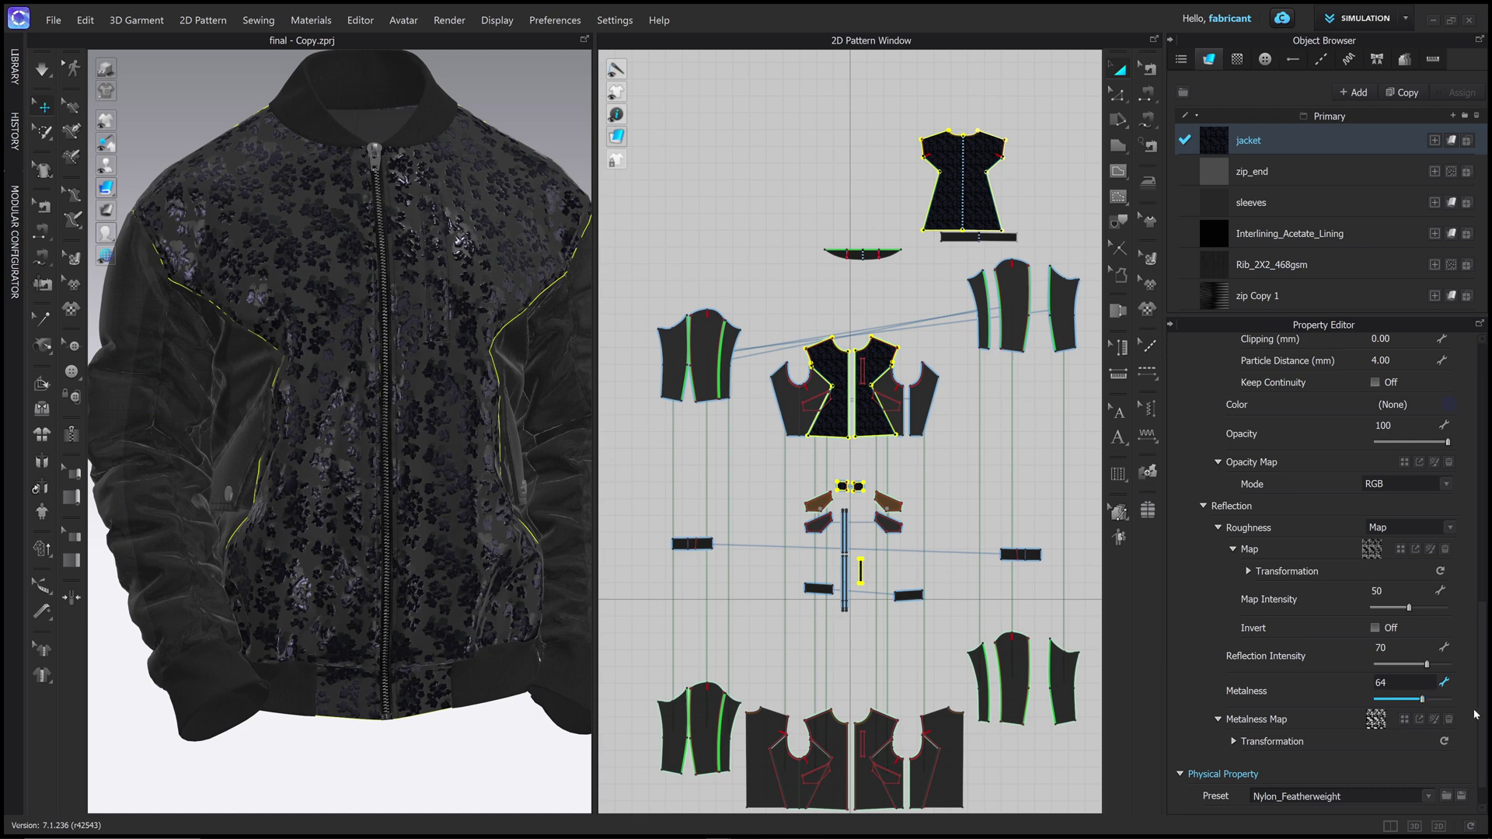
pyautogui.moveTo(1413, 610); pyautogui.dragTo(1399, 611)
pyautogui.moveTo(1400, 611); pyautogui.dragTo(1403, 611)
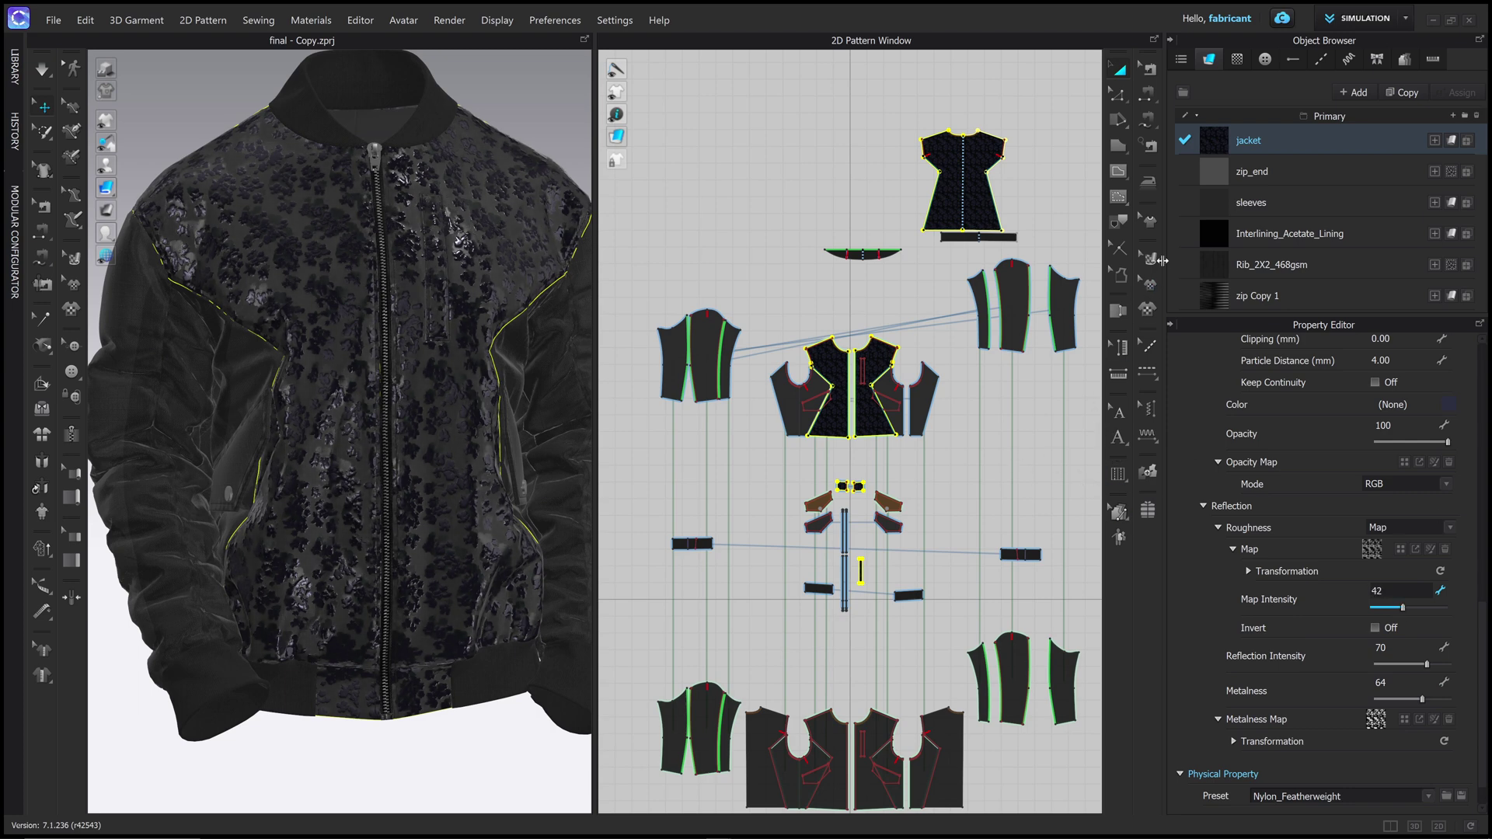
# Step: Enlarge the floral texture on the jacket's front panels with Edit Texture (2D)
pyautogui.scroll(5, 1321, 544)
pyautogui.scroll(-2, 879, 417)
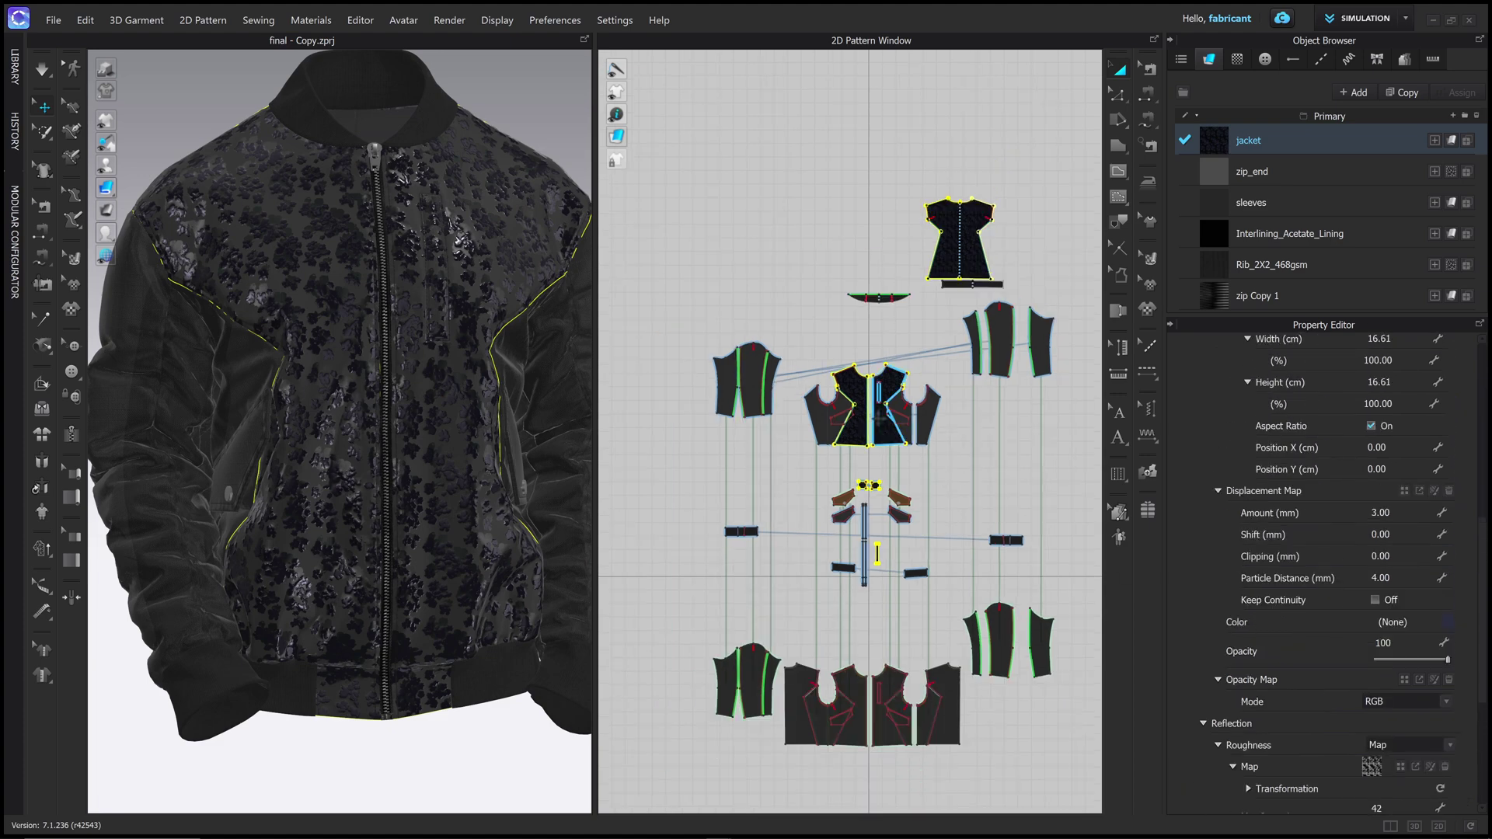
pyautogui.scroll(5, 880, 416)
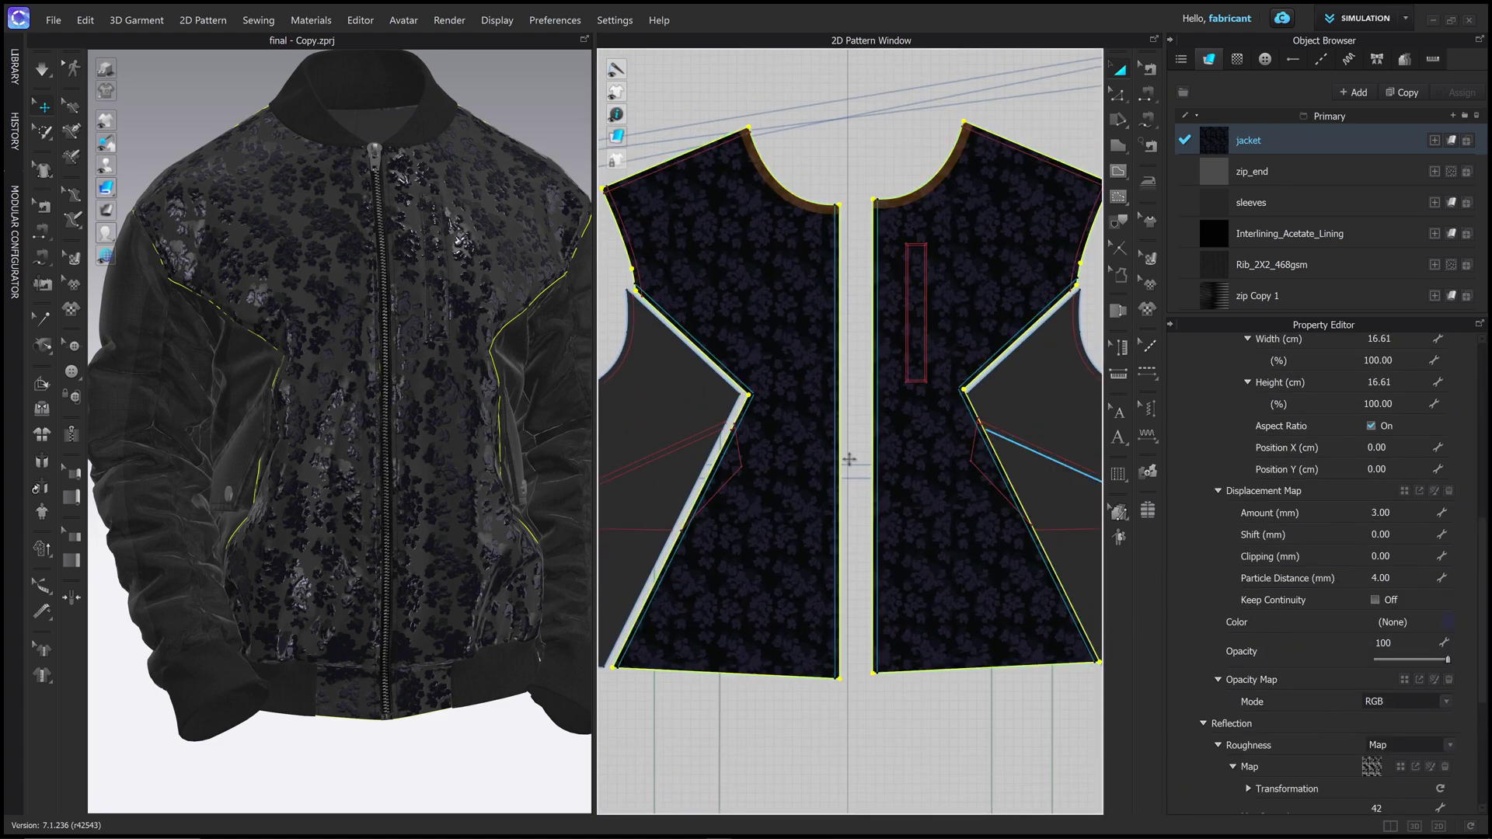
pyautogui.click(1148, 261)
pyautogui.click(750, 287)
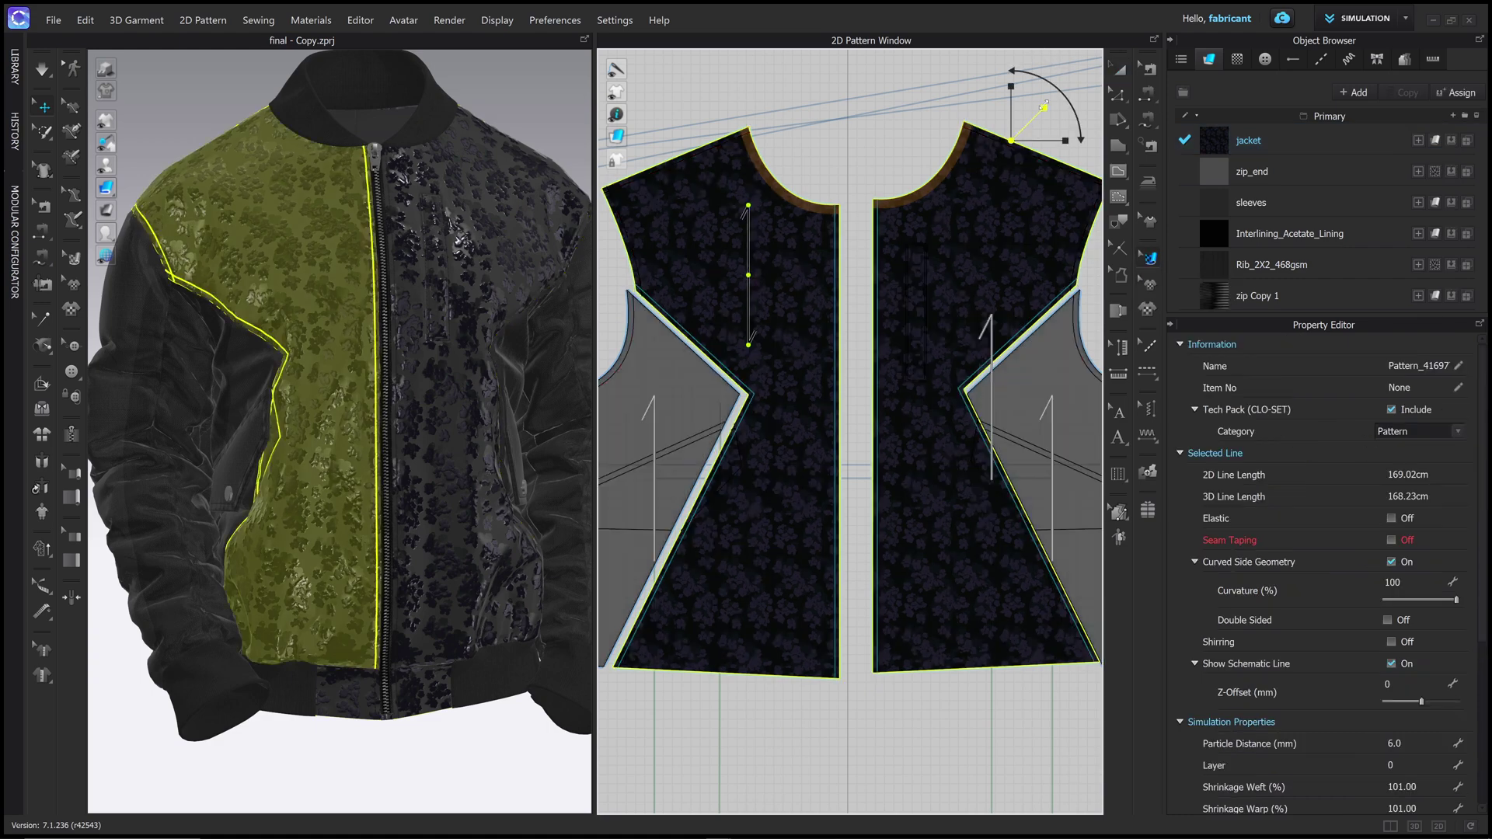
pyautogui.moveTo(1043, 107); pyautogui.dragTo(1098, 65)
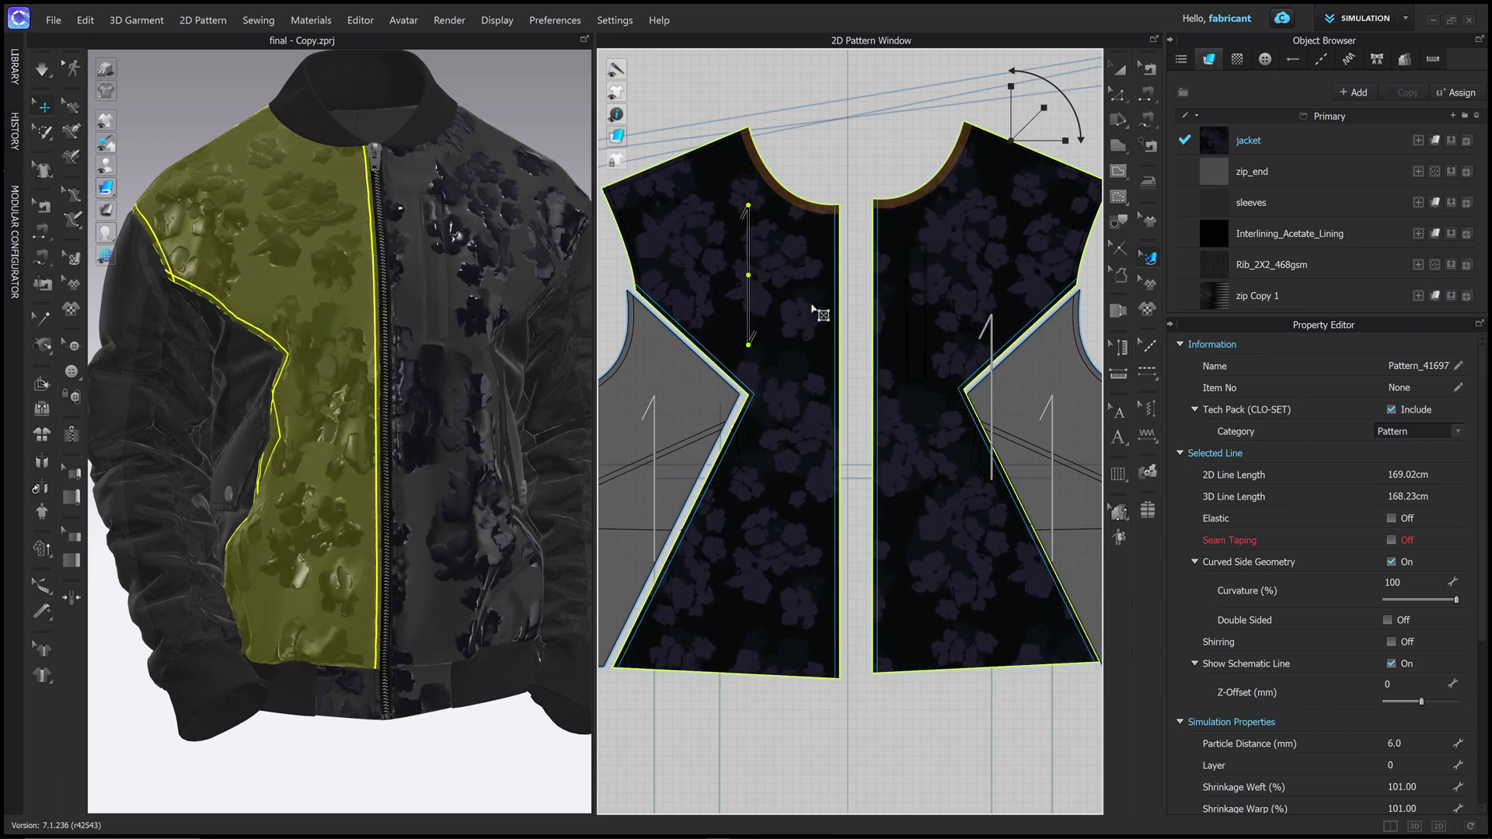
# Step: Shift the floral texture on the front panel without the chest pocket, leave texture editing, and inspect the jacket from an angle
pyautogui.moveTo(806, 301); pyautogui.dragTo(792, 259)
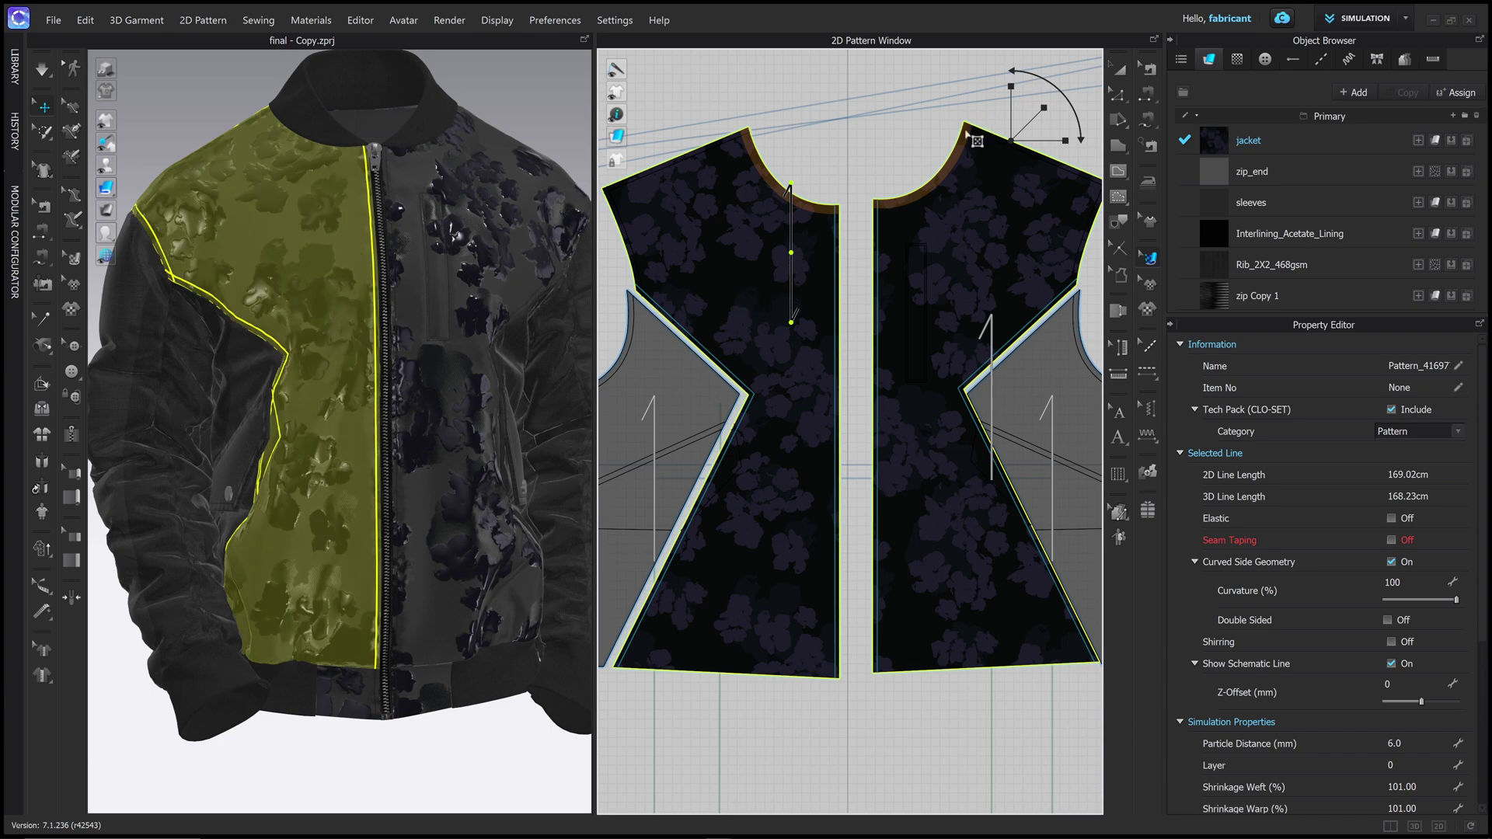
pyautogui.click(945, 286)
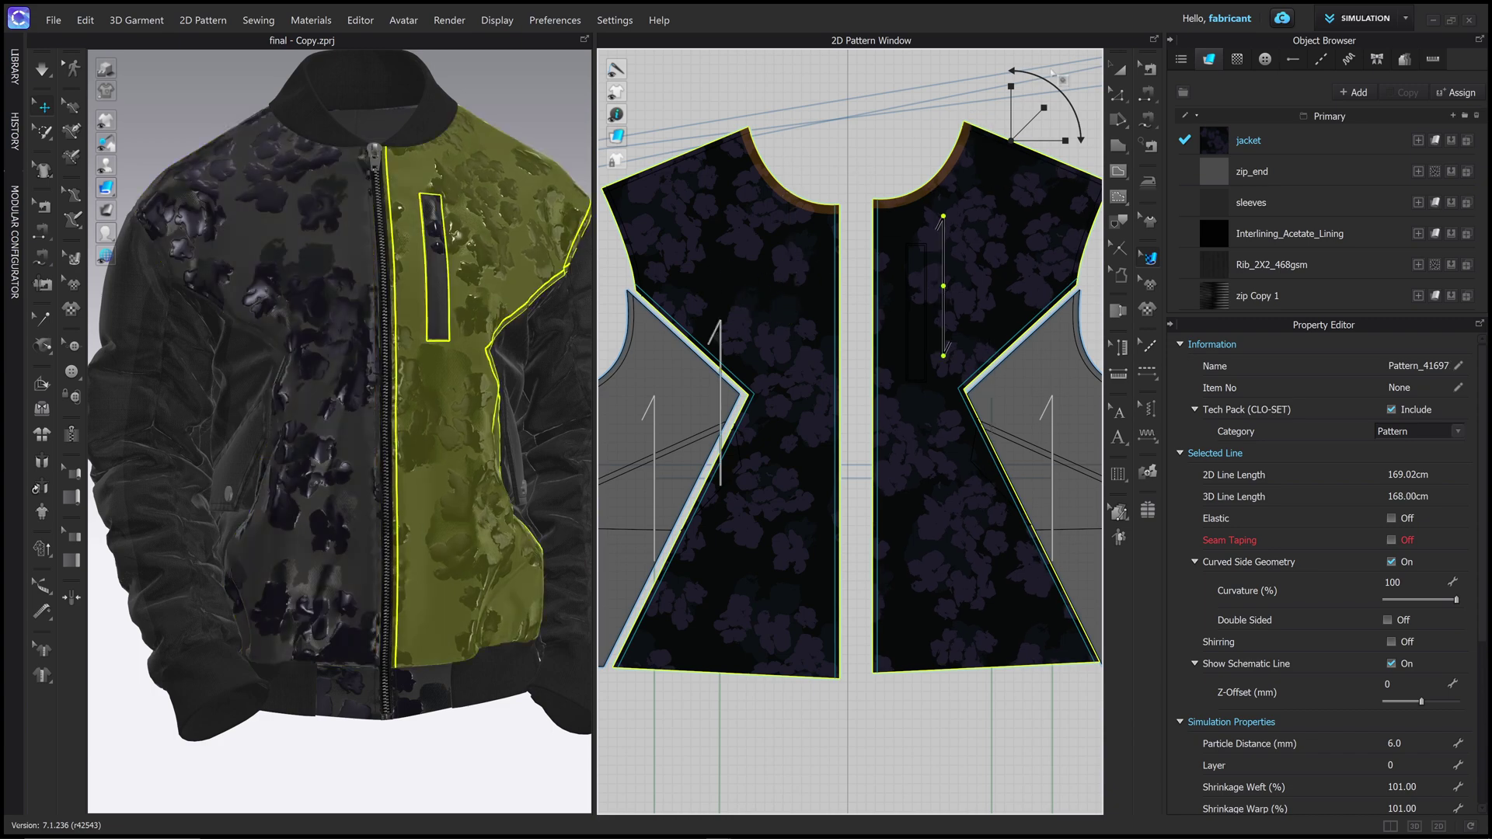
pyautogui.press('a')
pyautogui.click(907, 132)
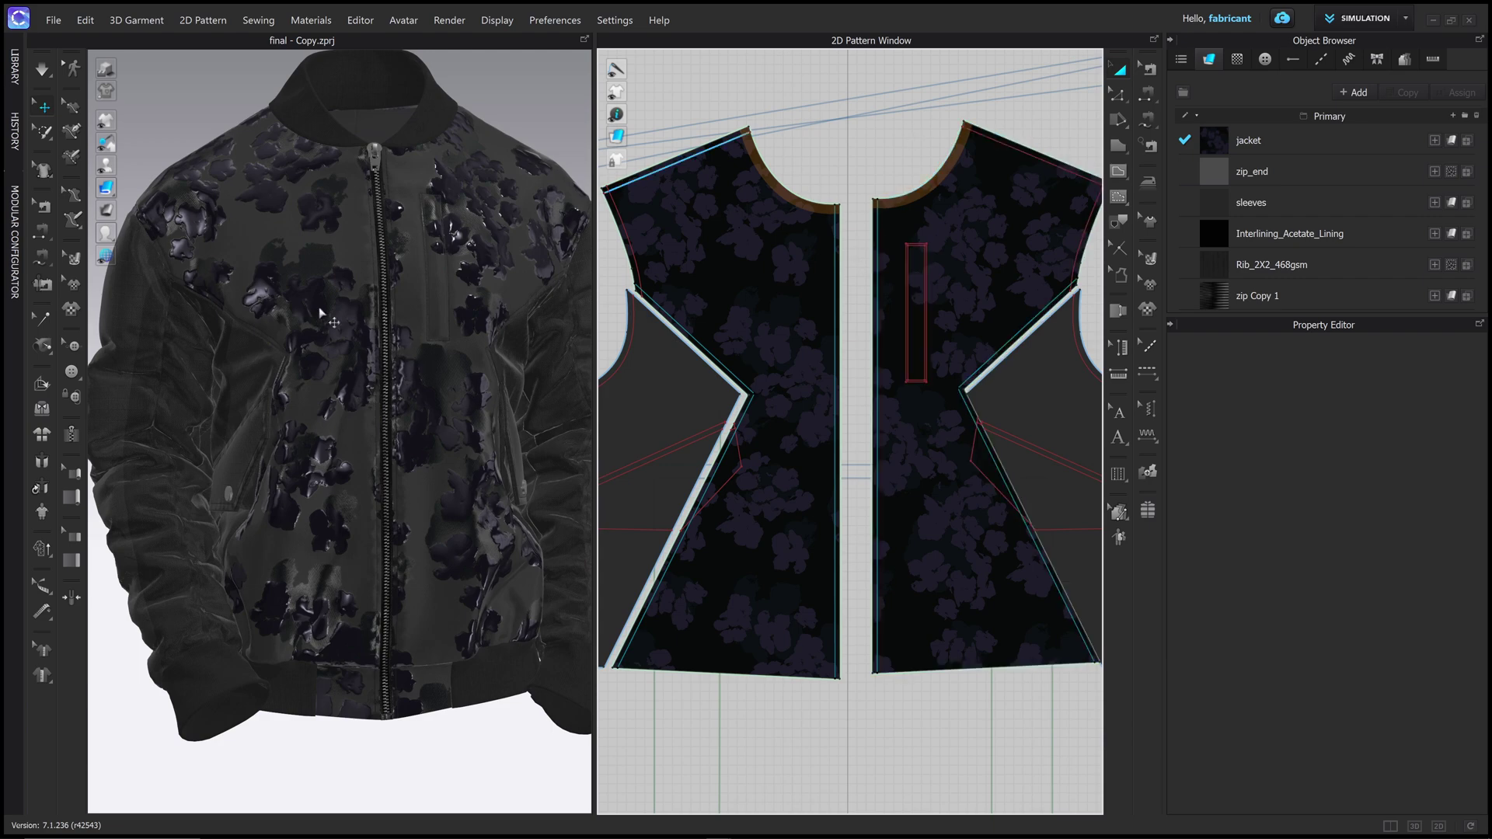
pyautogui.moveTo(320, 313); pyautogui.dragTo(339, 243, button='right')
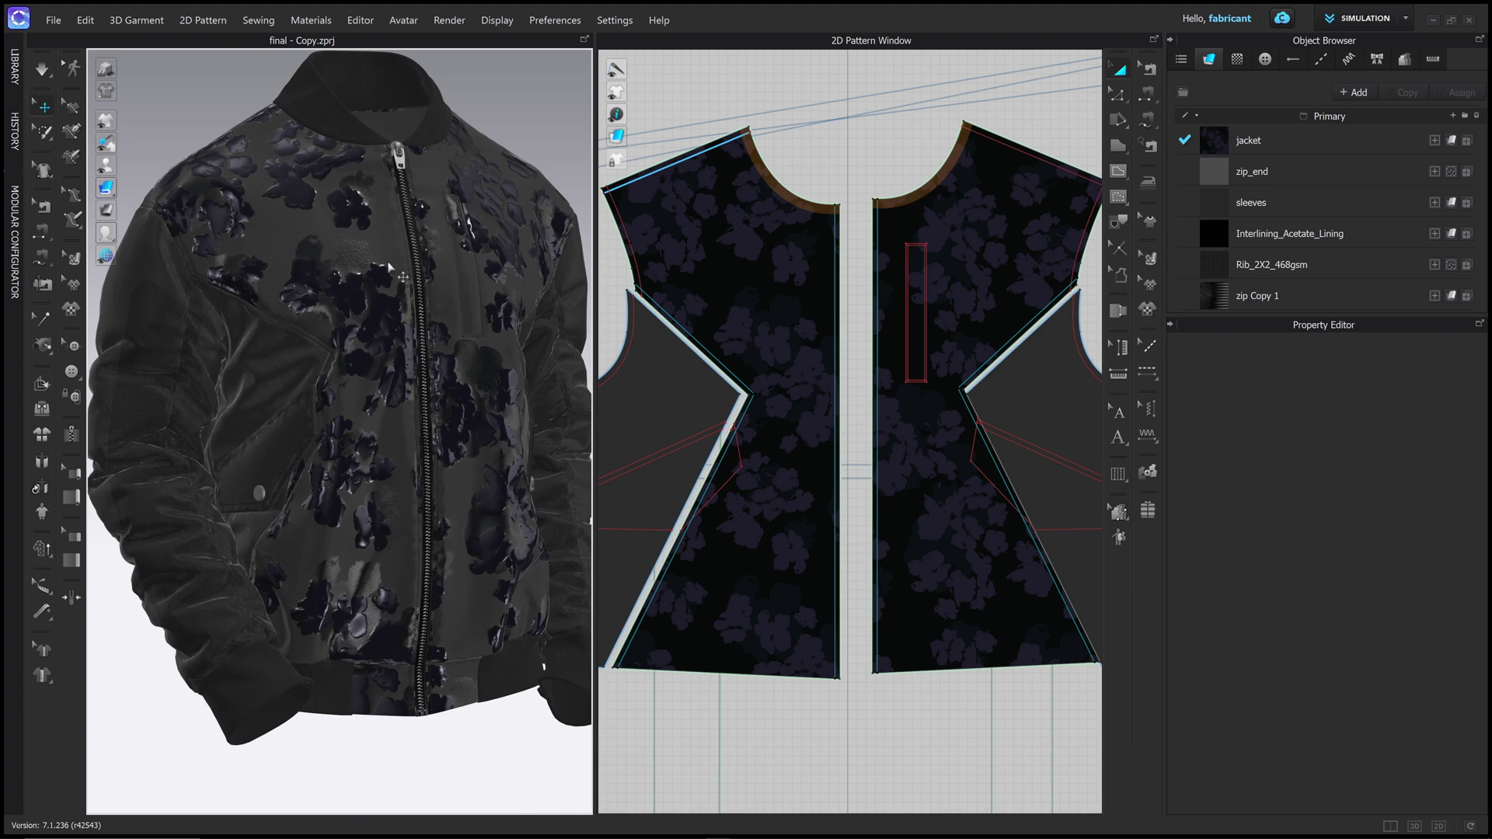
# Step: Load logo_01.png as a new graphic for the 3D pattern
pyautogui.click(1120, 72)
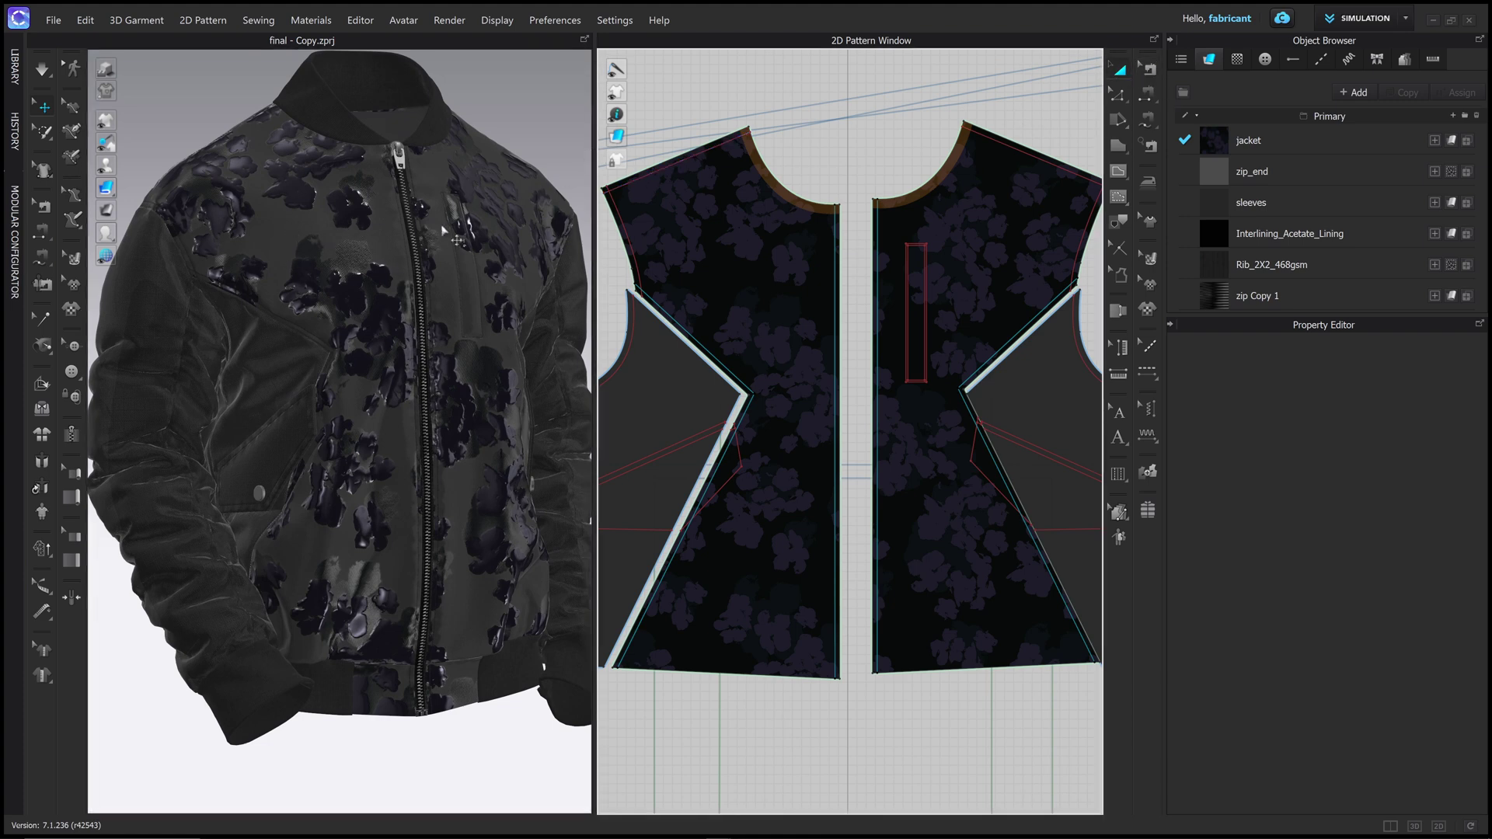
pyautogui.click(310, 20)
pyautogui.moveTo(328, 60)
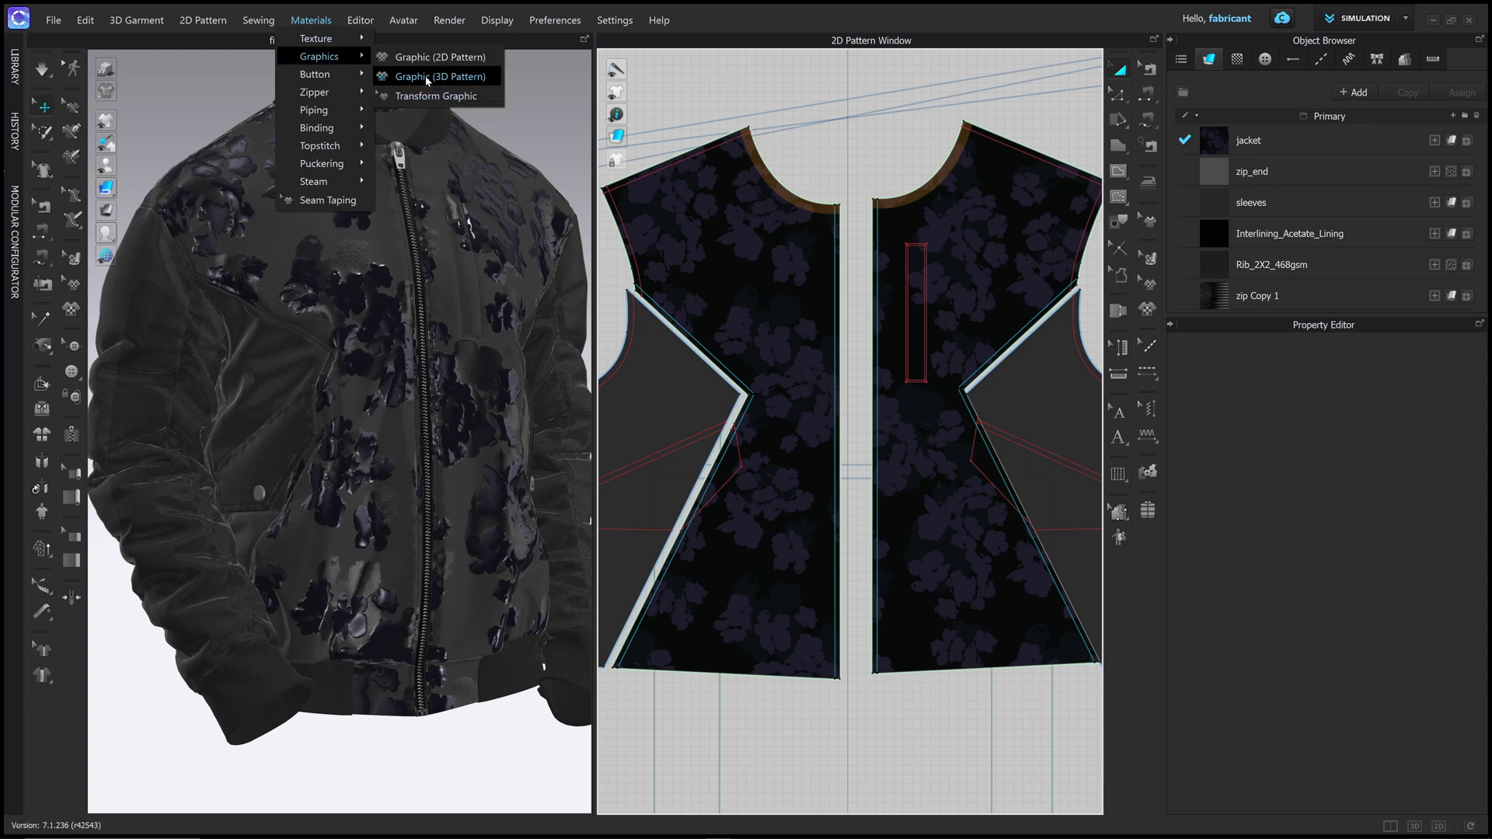
pyautogui.click(427, 78)
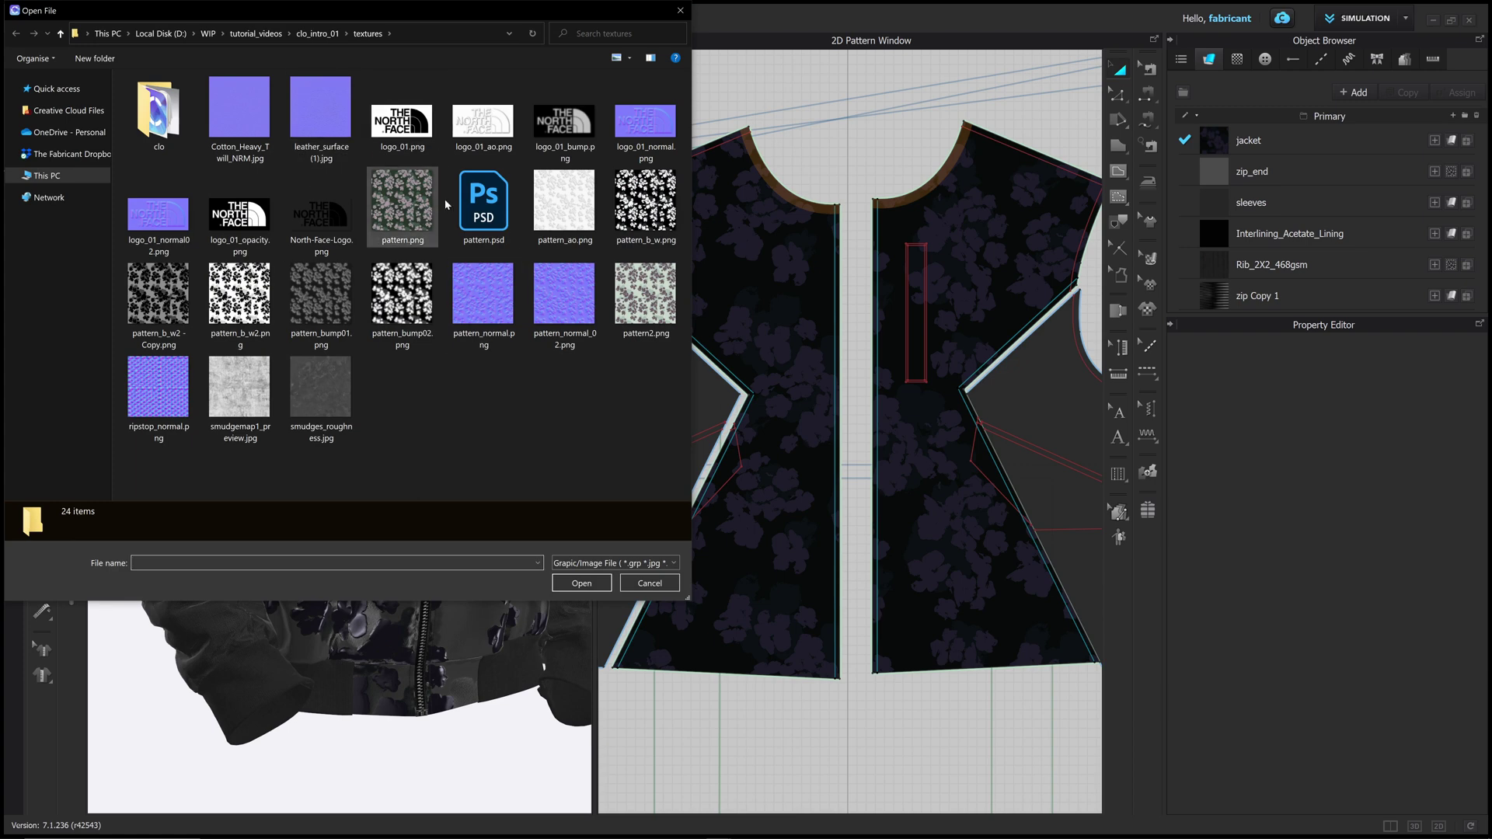
pyautogui.click(412, 134)
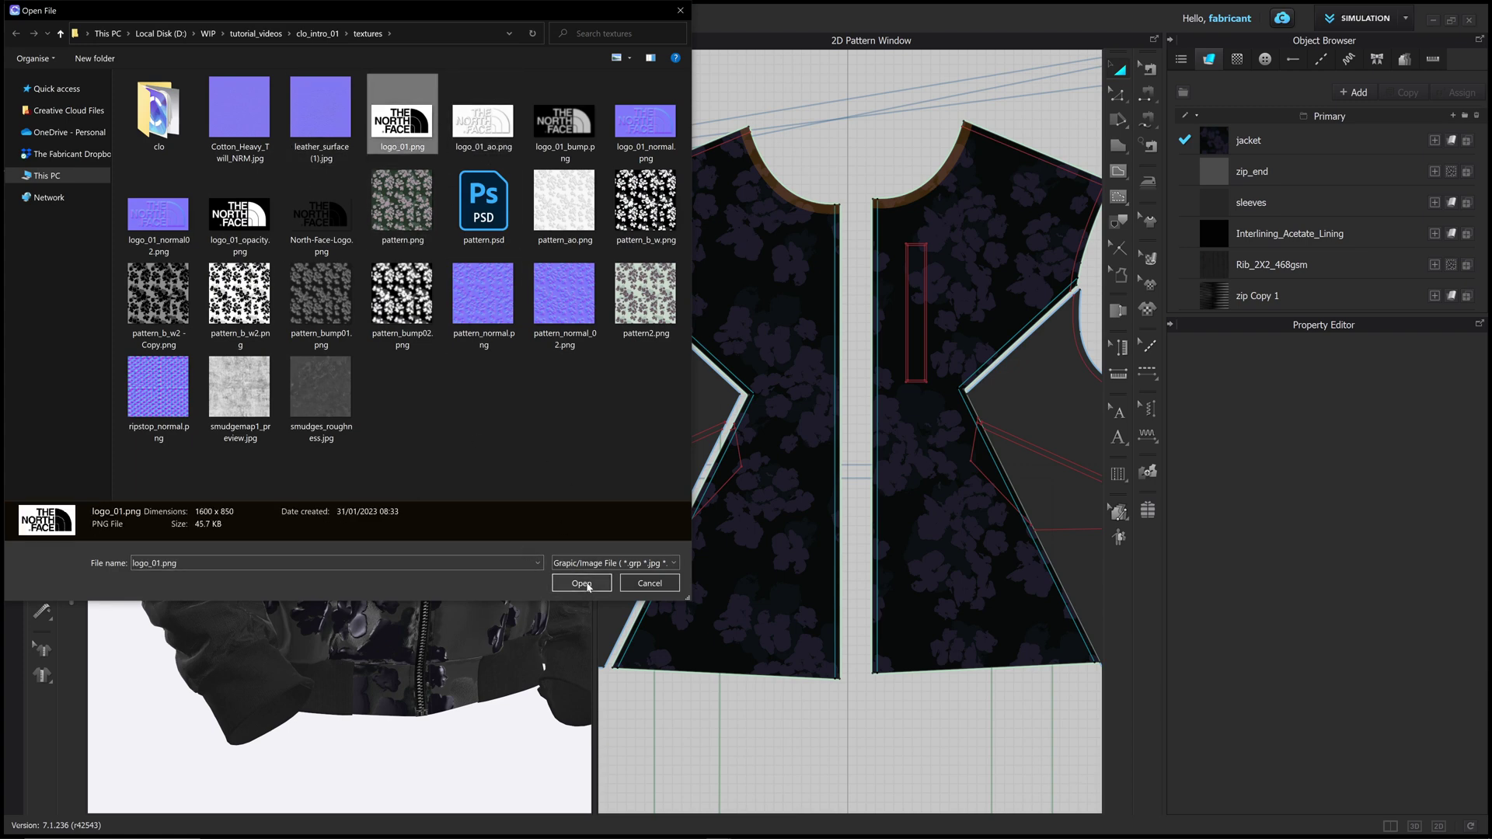
pyautogui.click(582, 583)
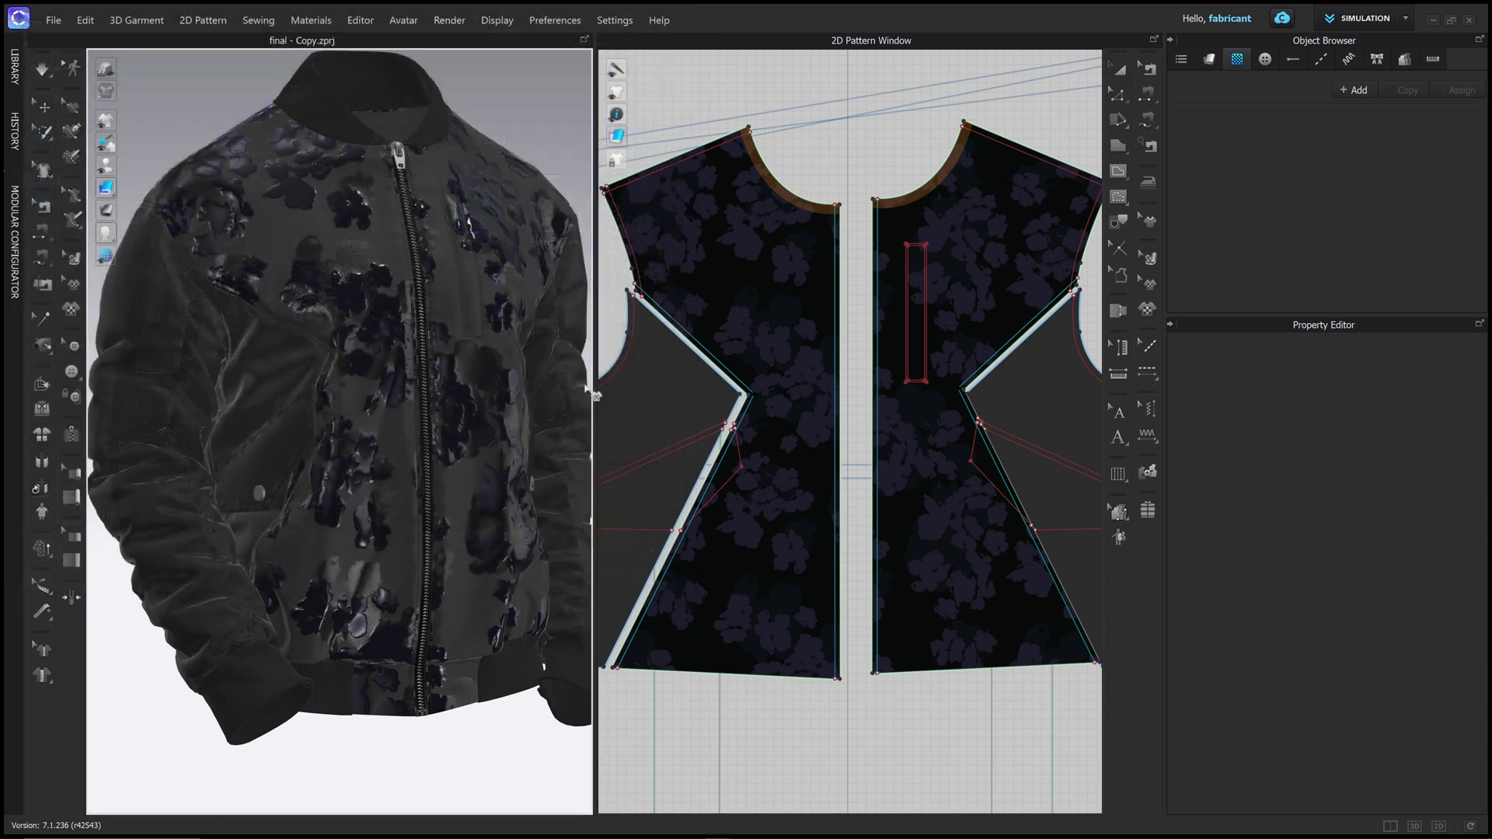
# Step: Place the logo on the upper chest of the front panel without the chest pocket, at a width of 8 cm
pyautogui.click(734, 287)
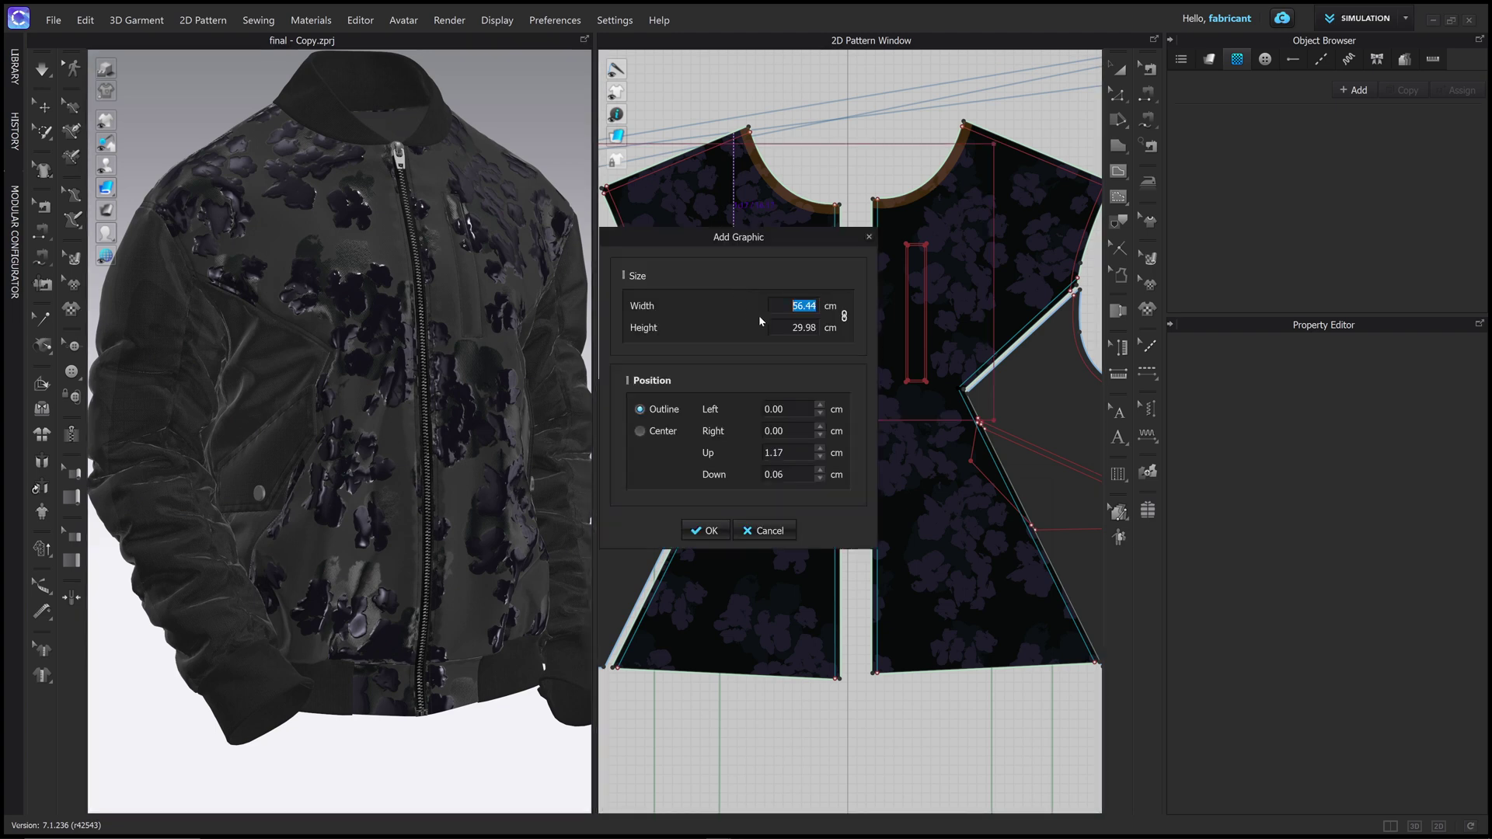
pyautogui.write('8')
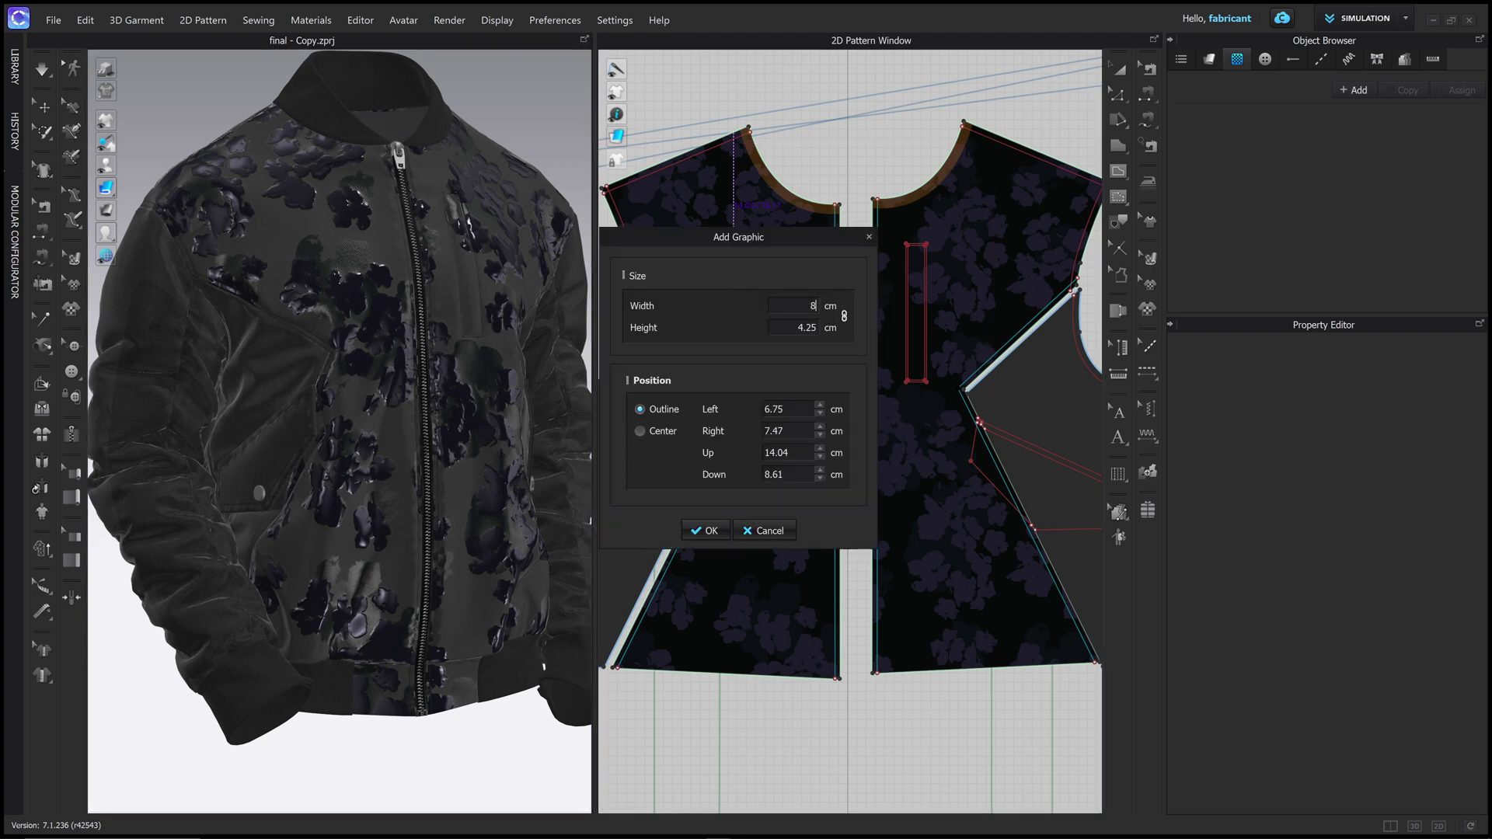
pyautogui.moveTo(699, 237); pyautogui.dragTo(371, 206)
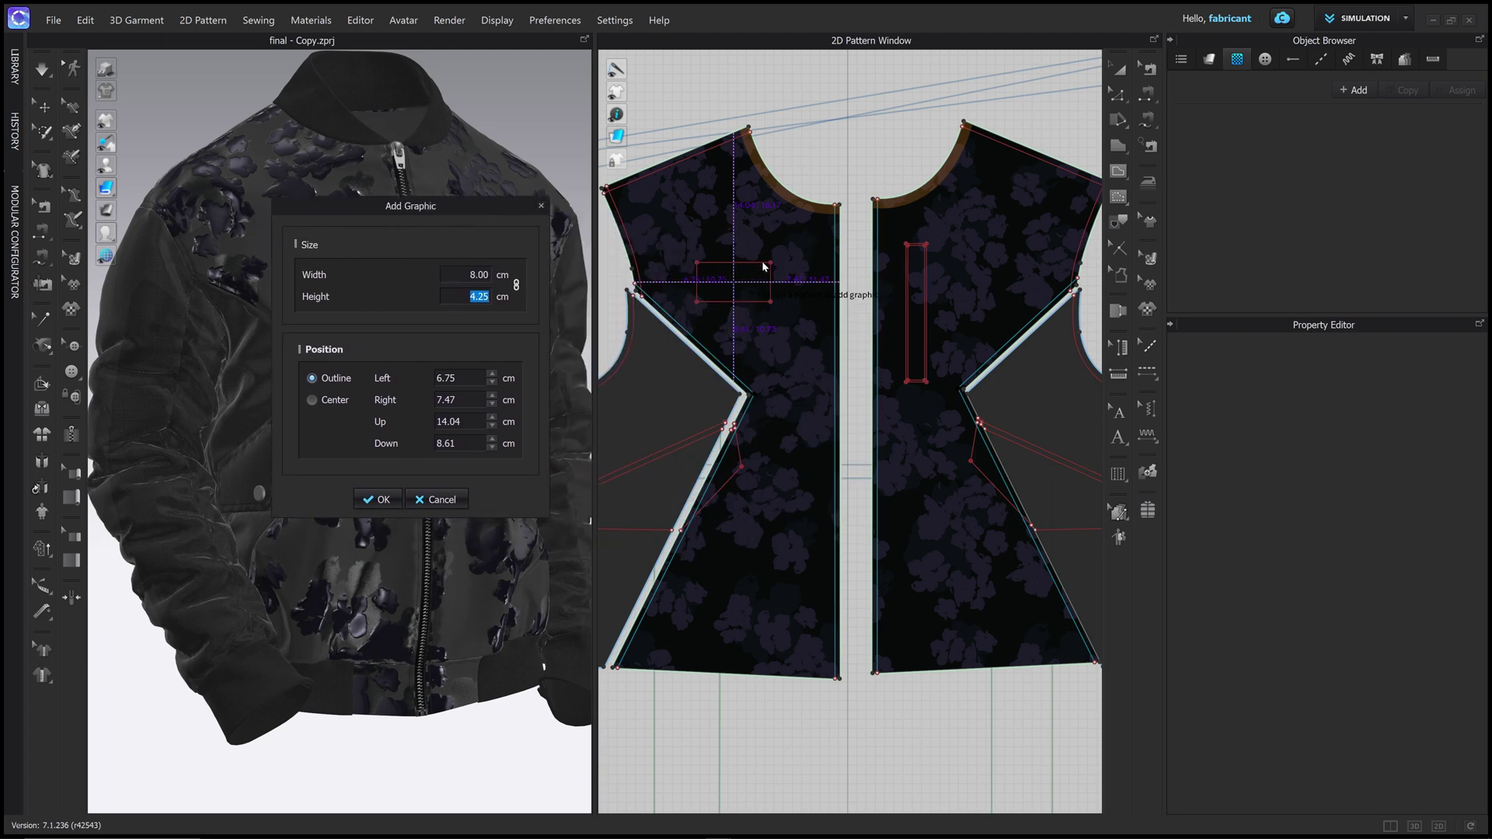
pyautogui.click(379, 499)
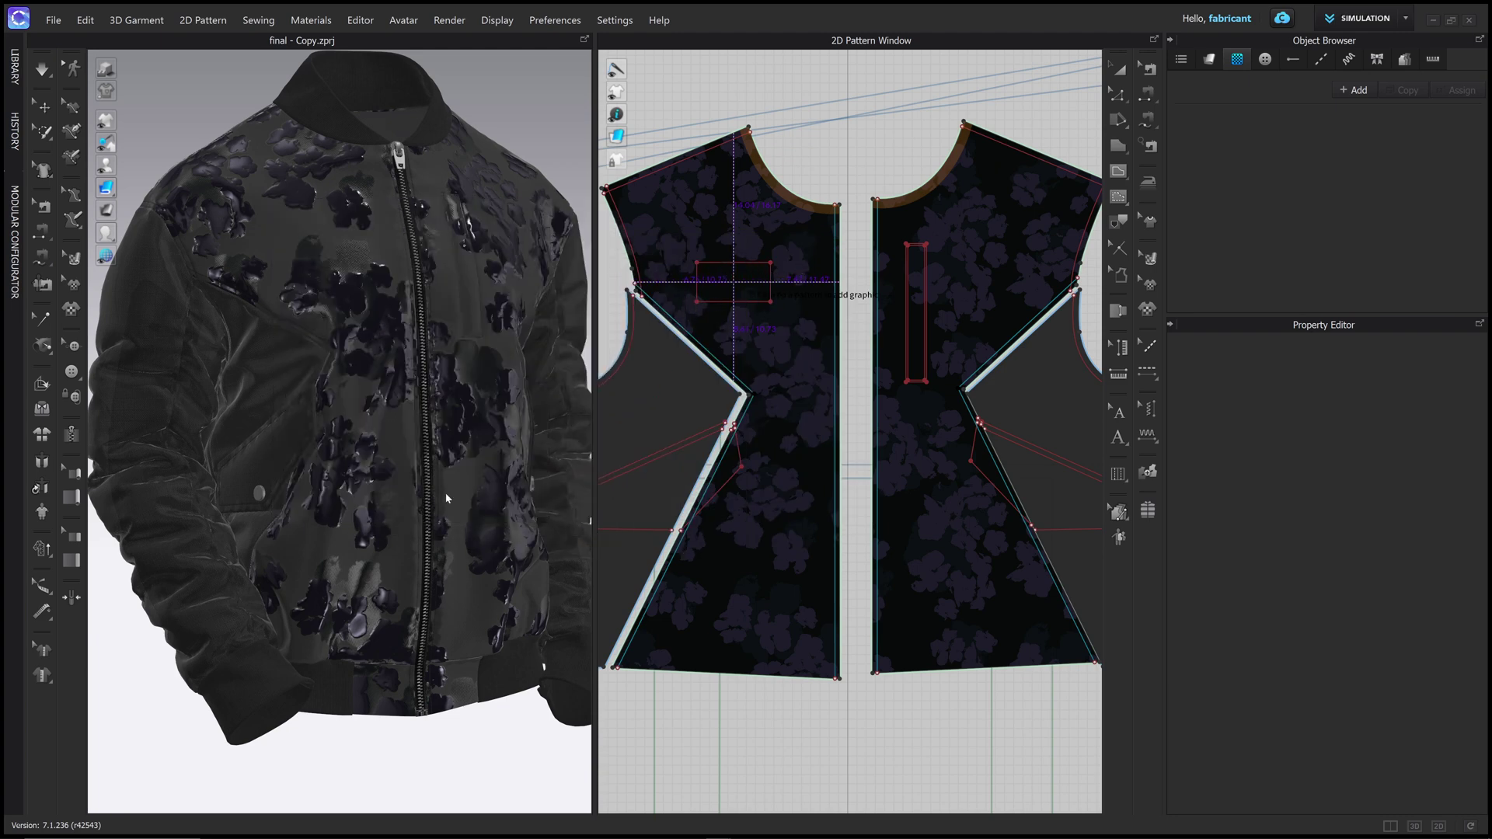
# Step: Shift the logo slightly towards the zipper with Transform Graphic
pyautogui.click(1153, 288)
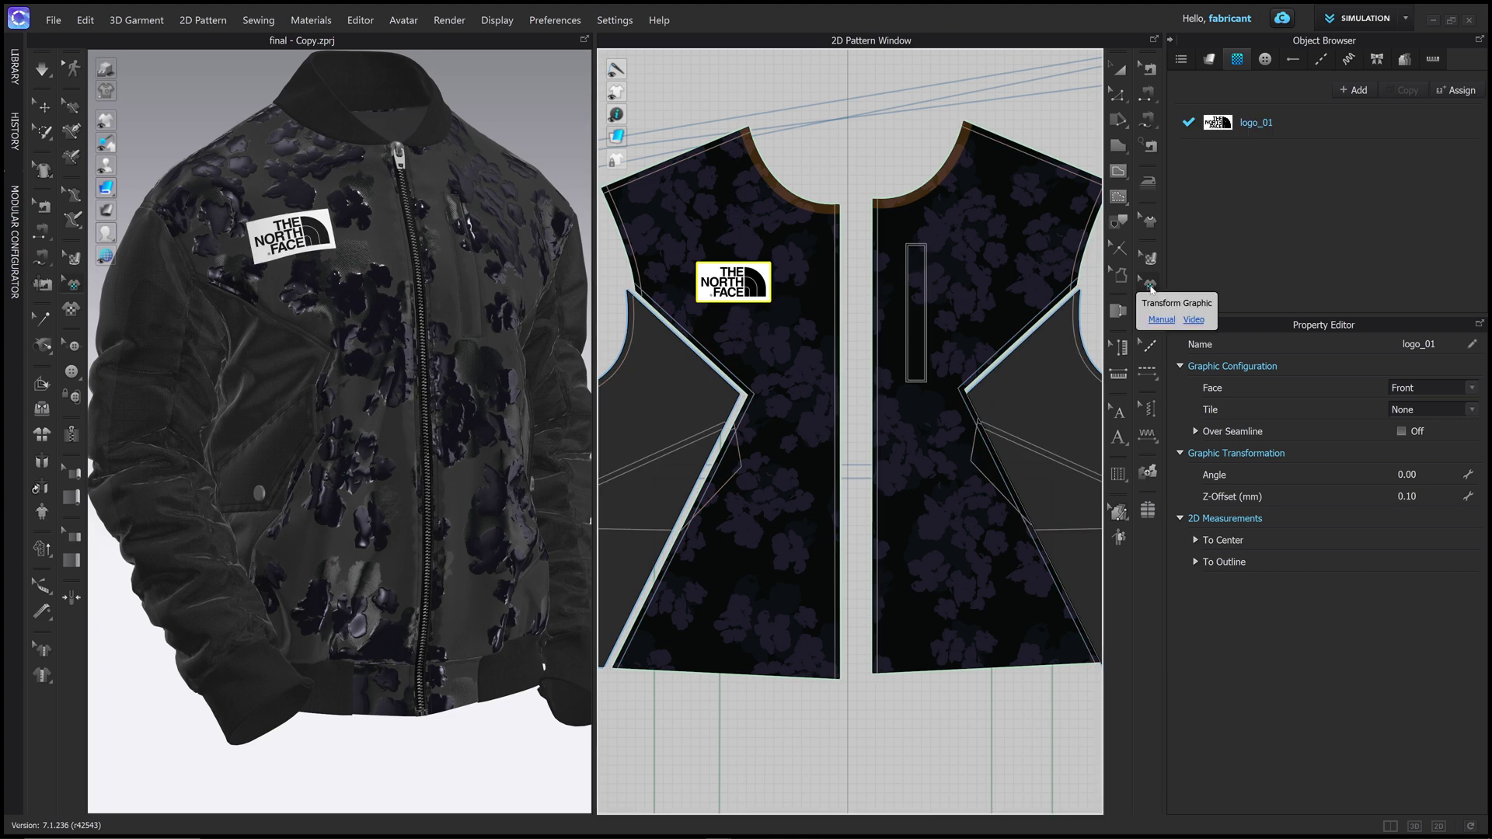
pyautogui.click(314, 235)
pyautogui.moveTo(313, 232); pyautogui.dragTo(313, 235)
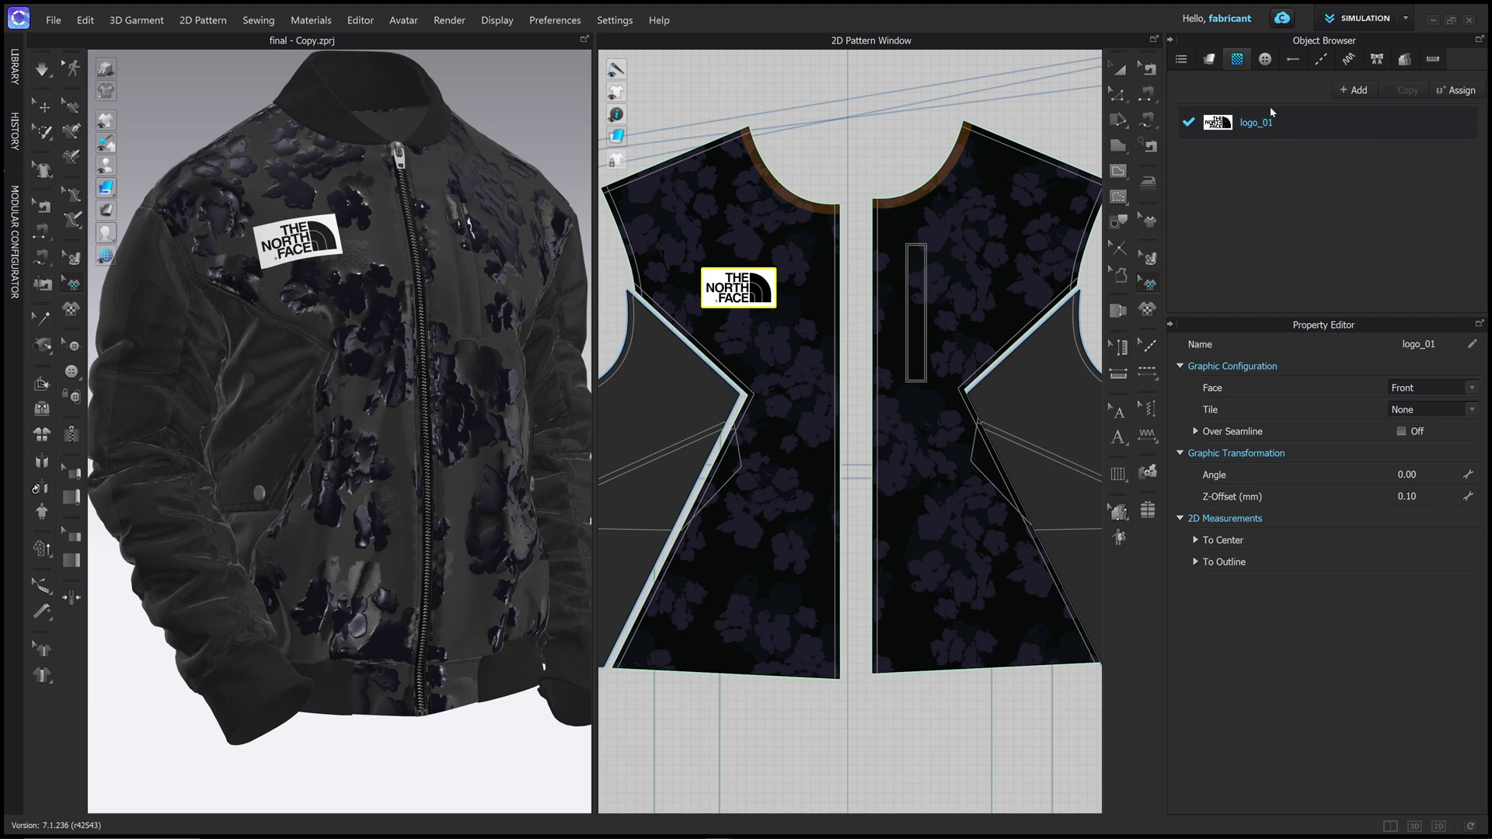
# Step: Load logo_01_opacity.png as the logo graphic's displacement map
pyautogui.click(1230, 121)
pyautogui.doubleClick(1310, 133)
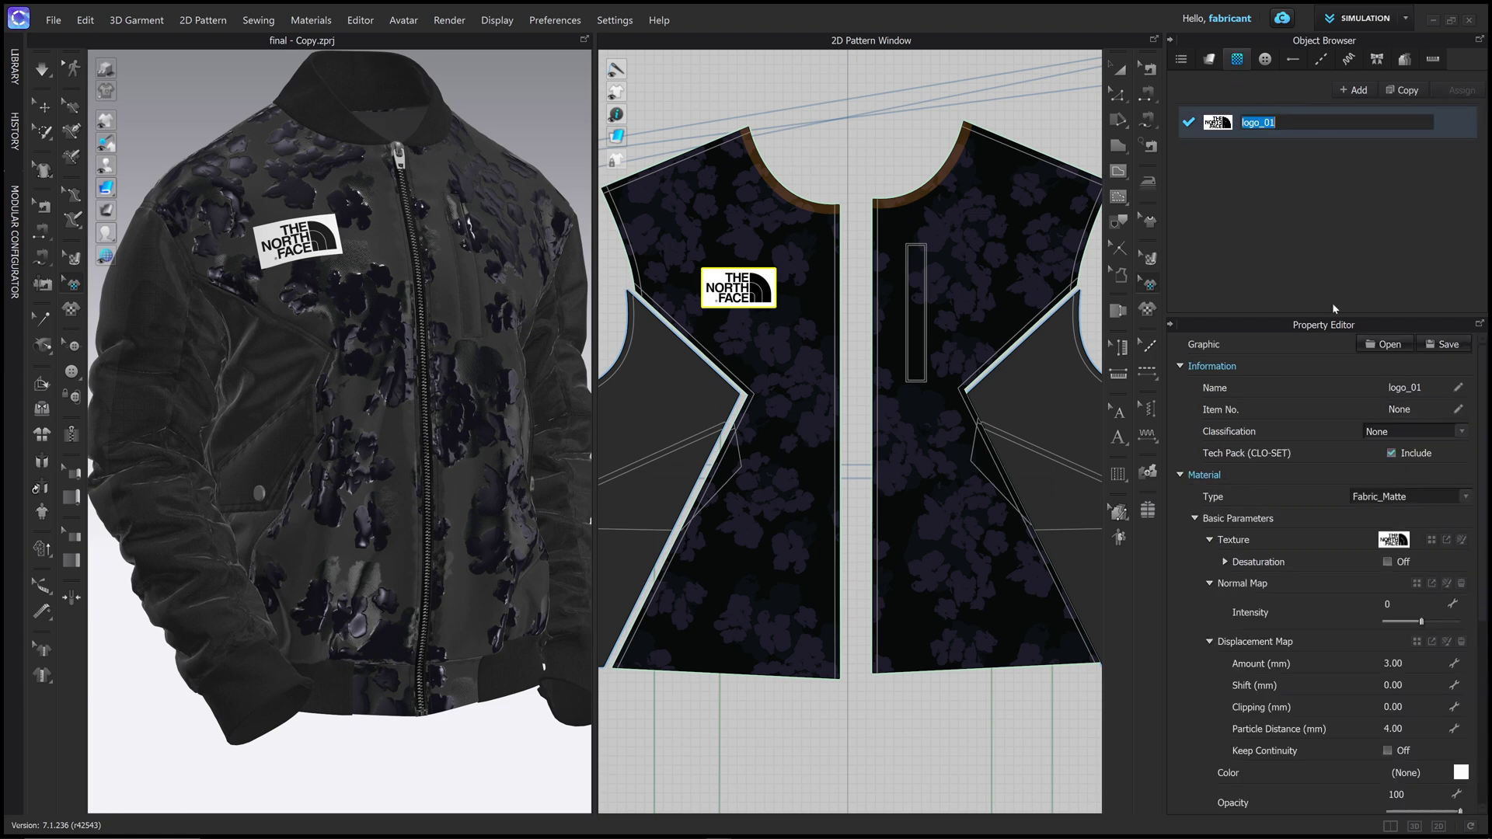
pyautogui.scroll(-2, 1330, 497)
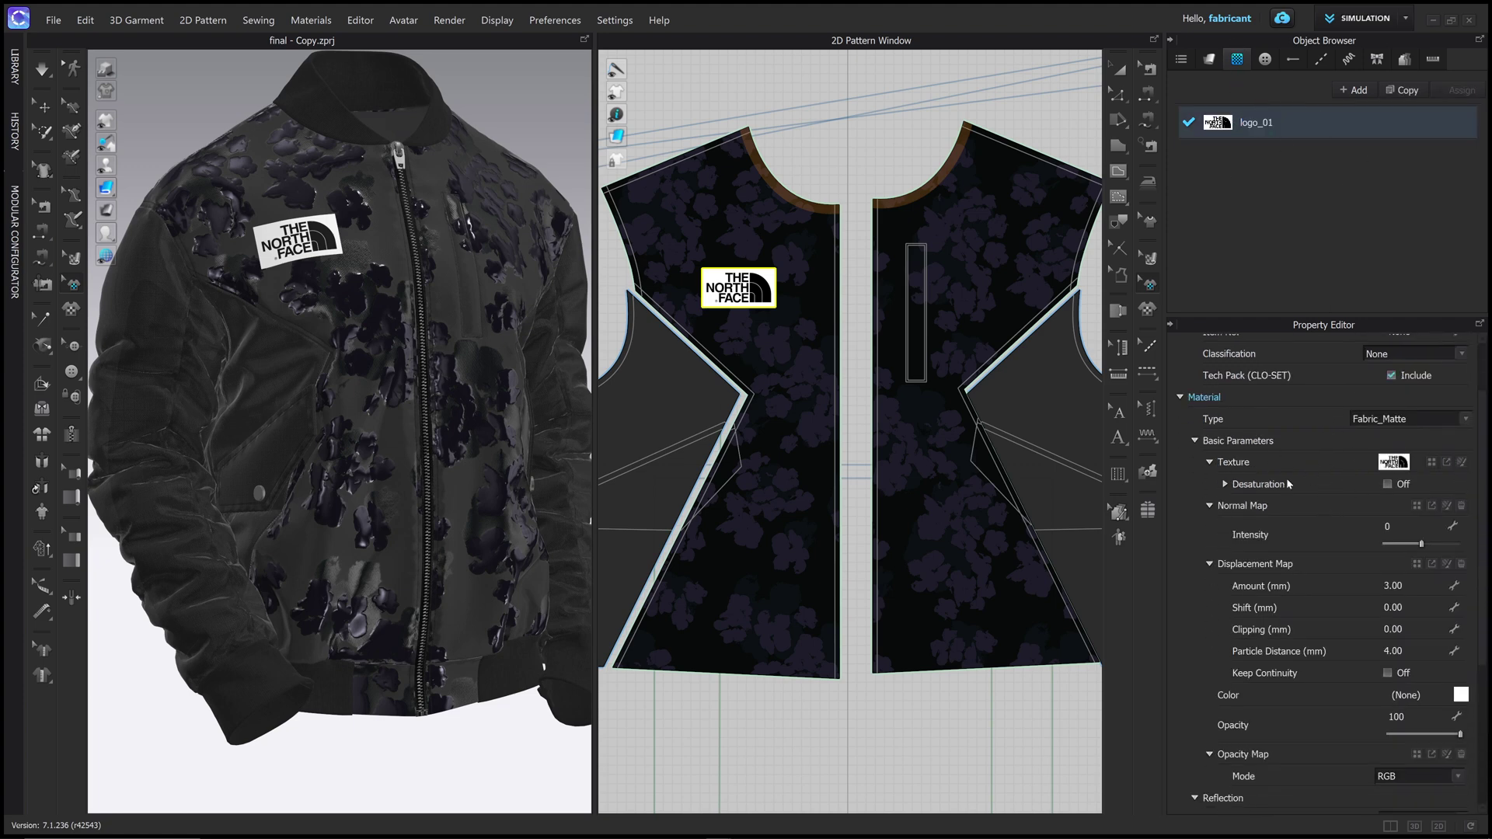
pyautogui.scroll(-2, 1290, 484)
pyautogui.click(1416, 486)
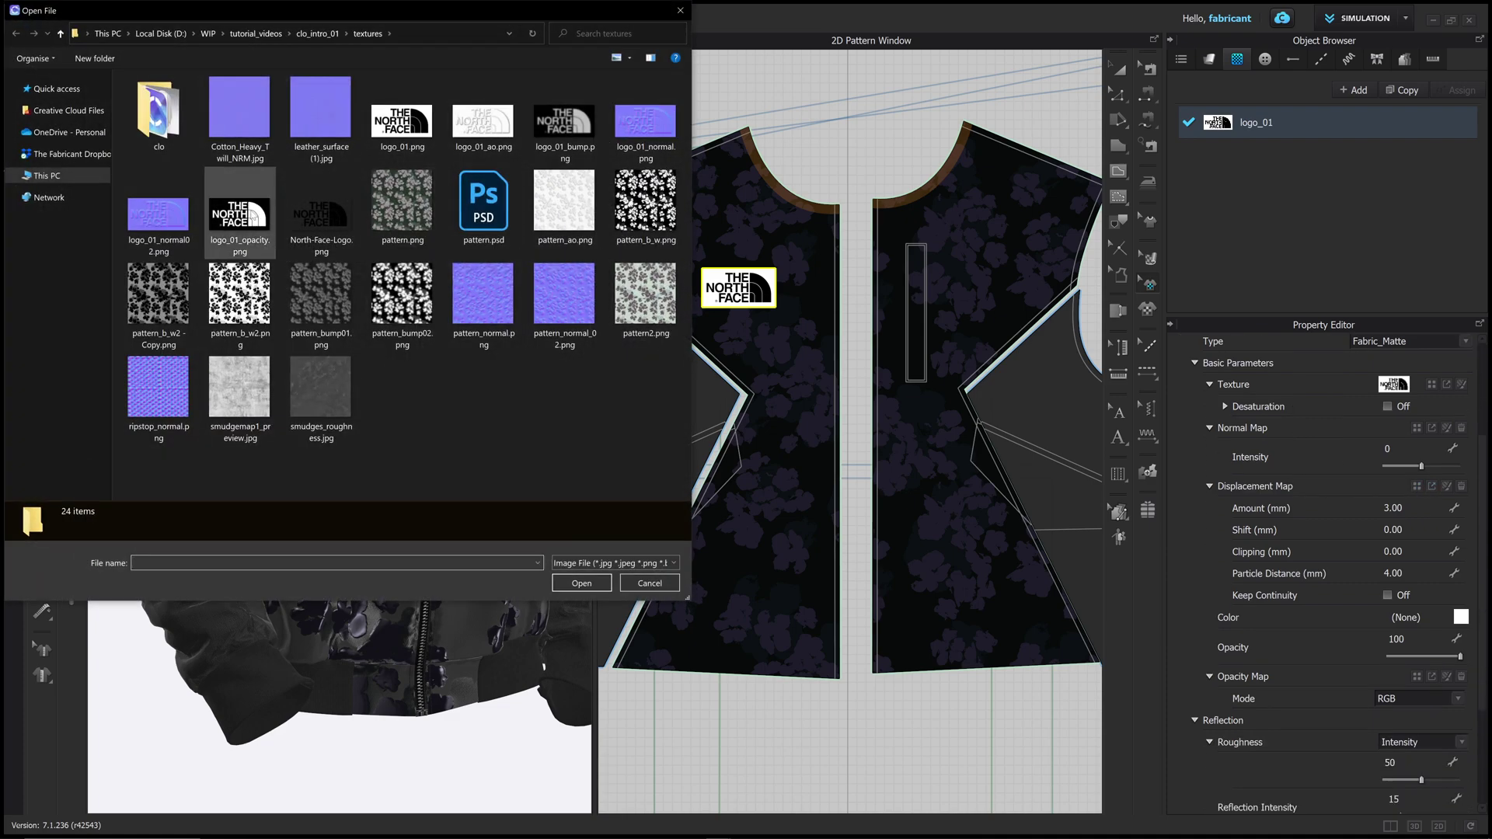
pyautogui.doubleClick(402, 120)
# Step: Load logo_01_opacity.png as the logo graphic's opacity map and inspect the logo up close on the jacket
pyautogui.scroll(-2, 1374, 496)
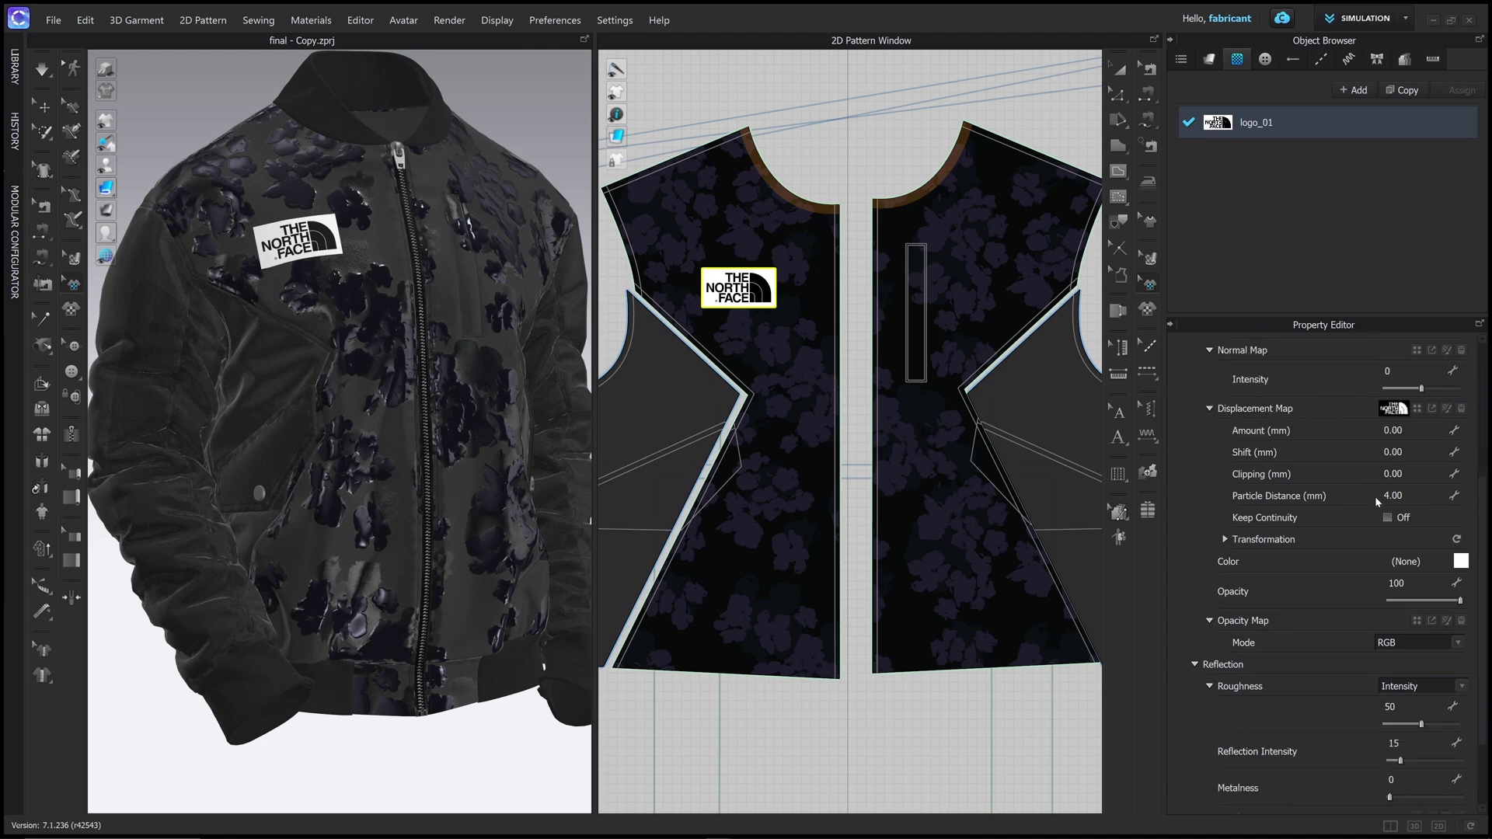
pyautogui.scroll(-1, 1374, 496)
pyautogui.click(1416, 558)
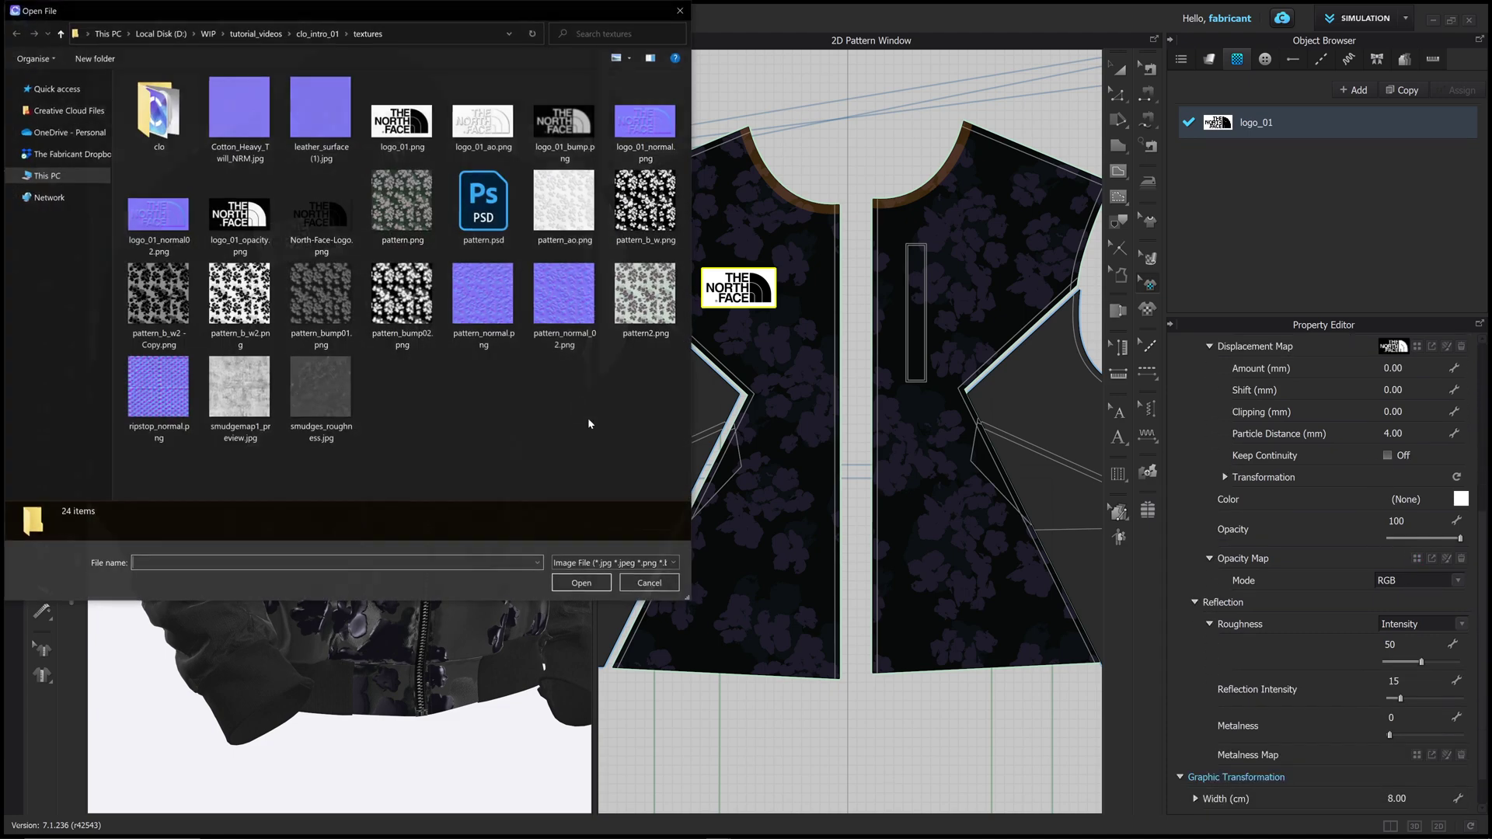
pyautogui.doubleClick(239, 201)
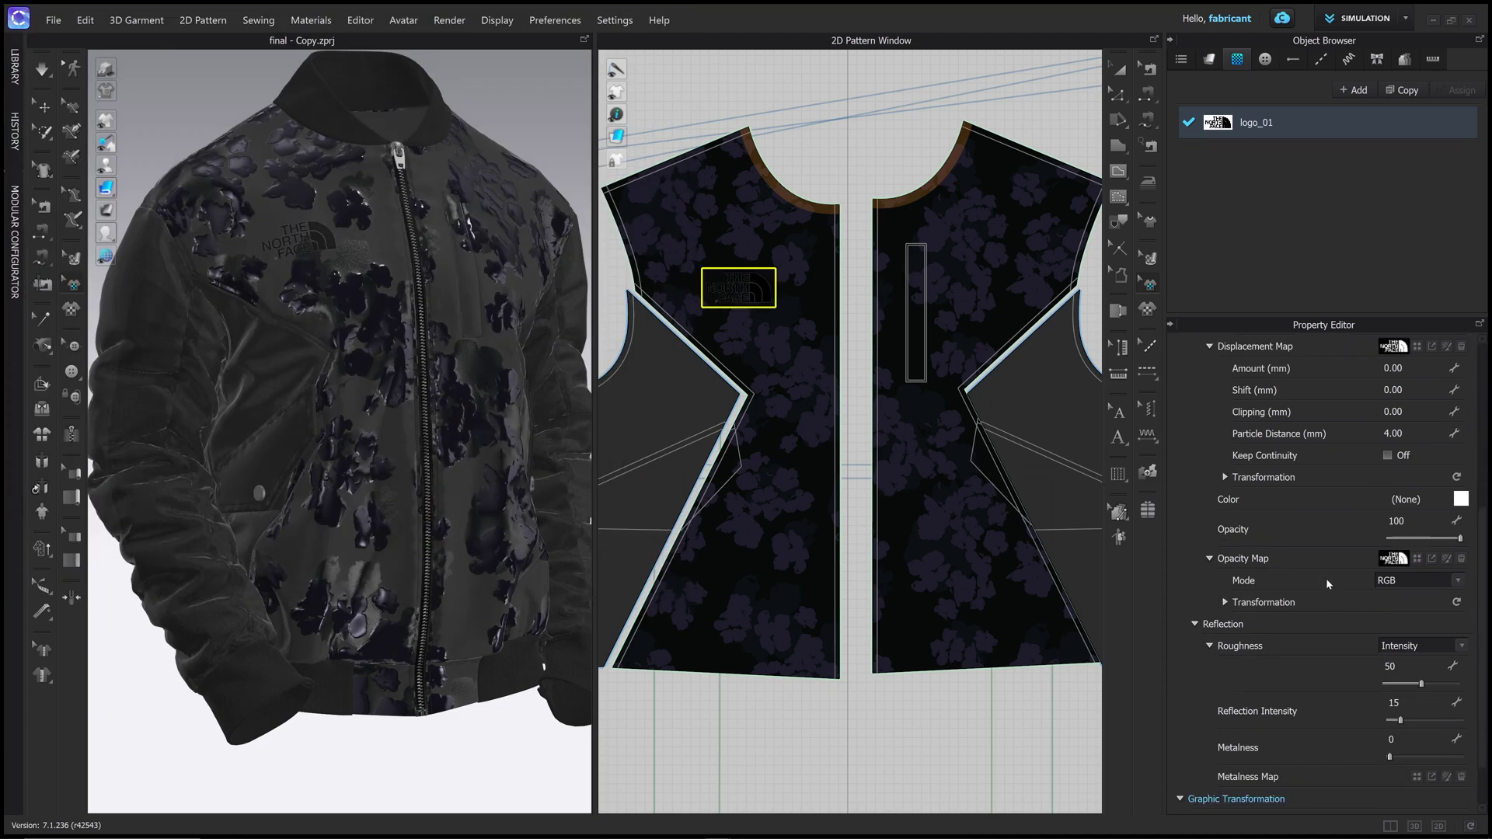
pyautogui.scroll(-3, 313, 246)
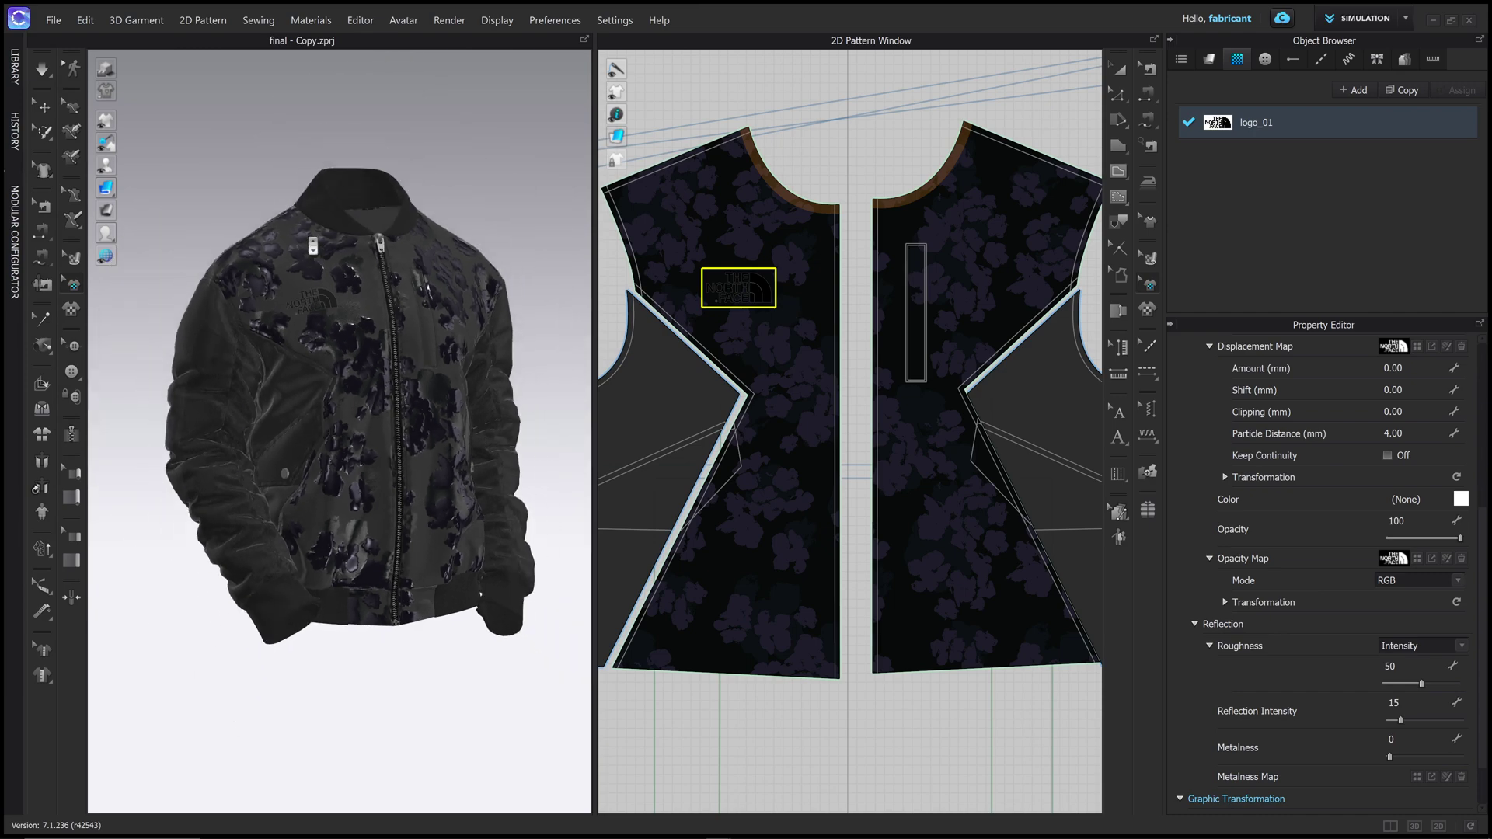
pyautogui.scroll(8, 313, 246)
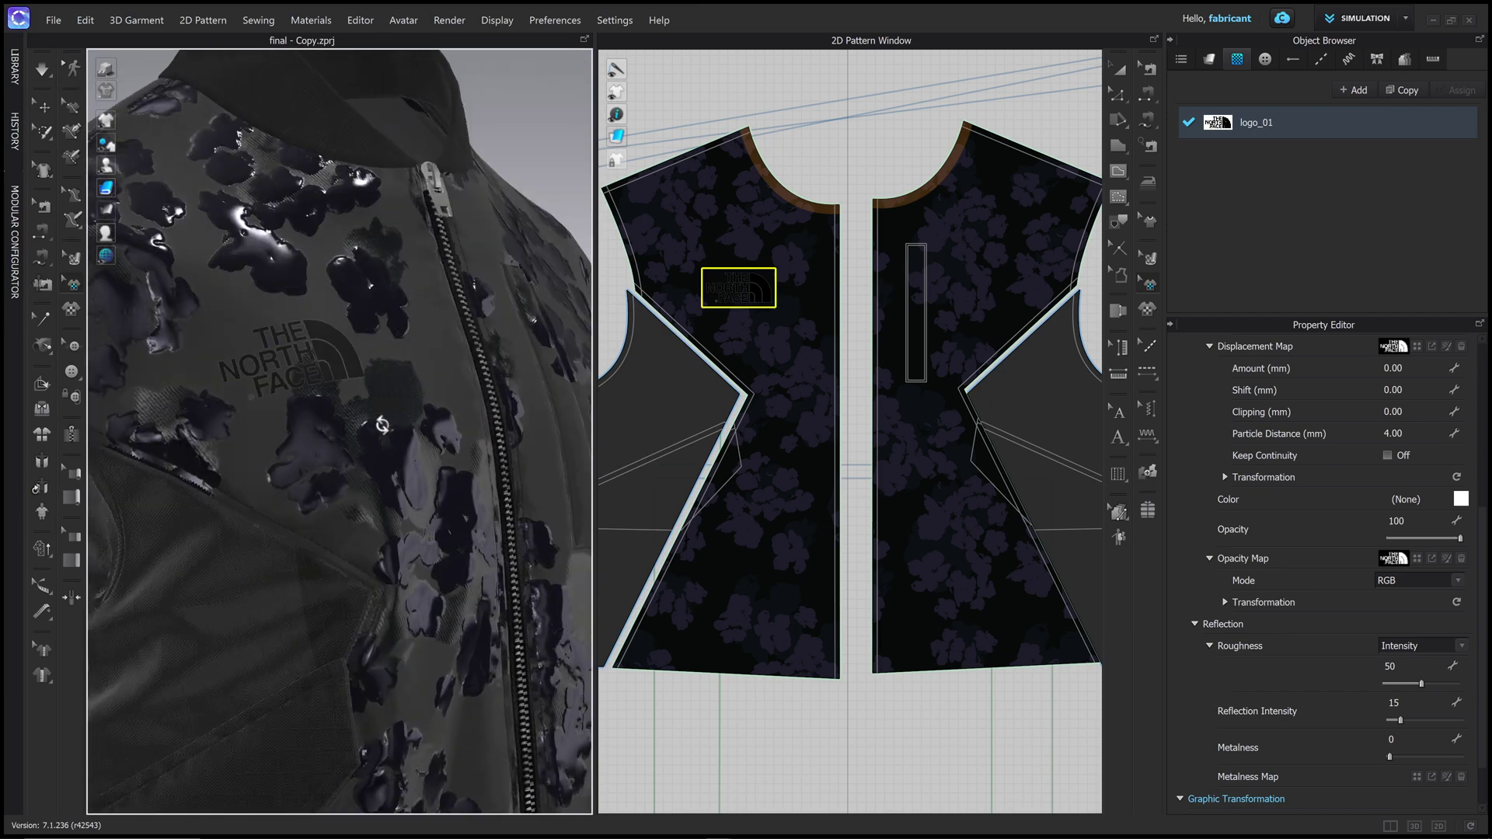
pyautogui.moveTo(382, 424); pyautogui.dragTo(333, 352, button='right')
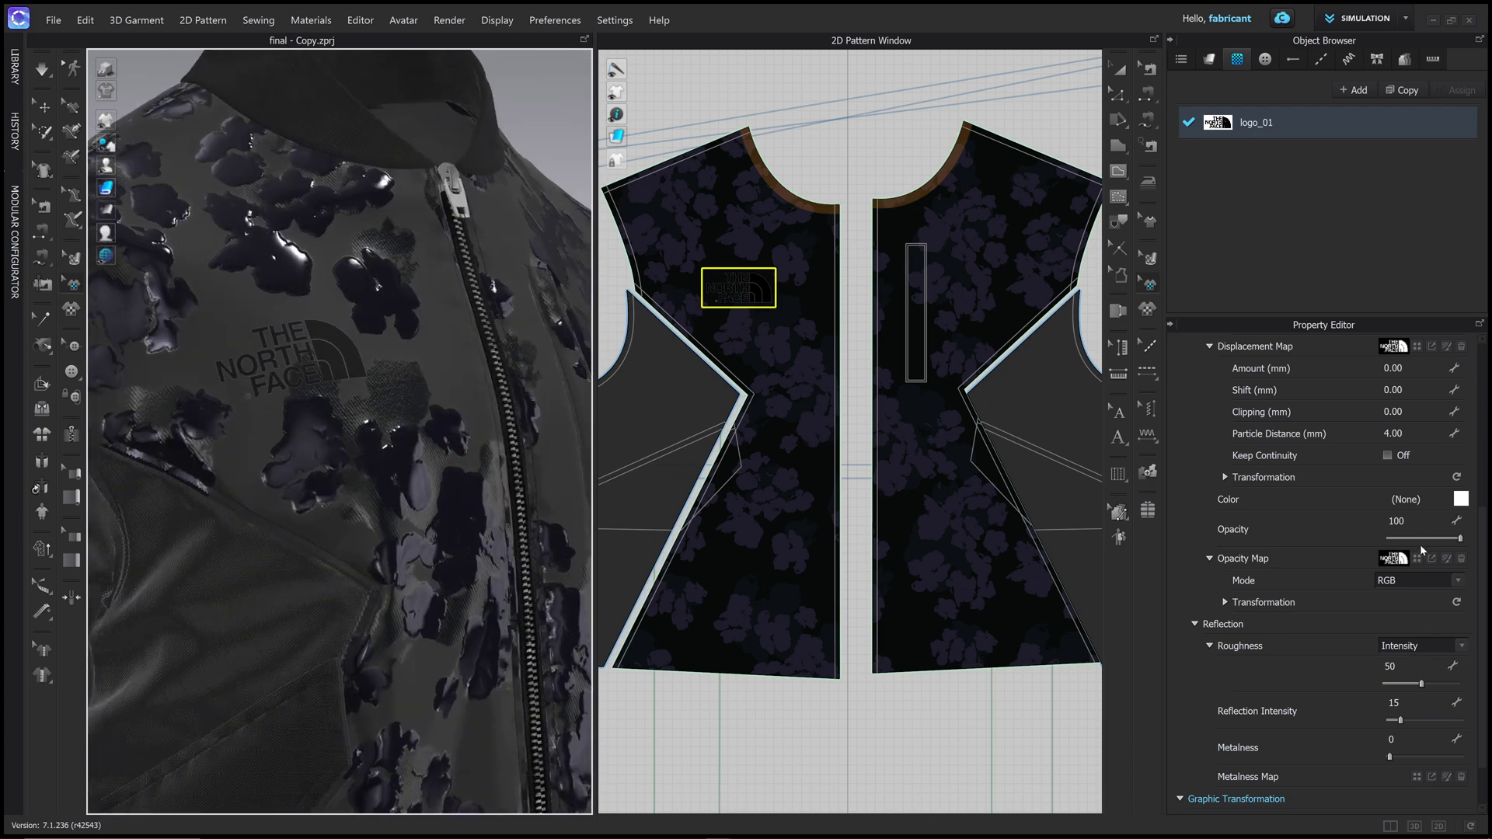
# Step: Set the logo's roughness to 18, reflection intensity to 36 and metalness to 100
pyautogui.scroll(-2, 1406, 559)
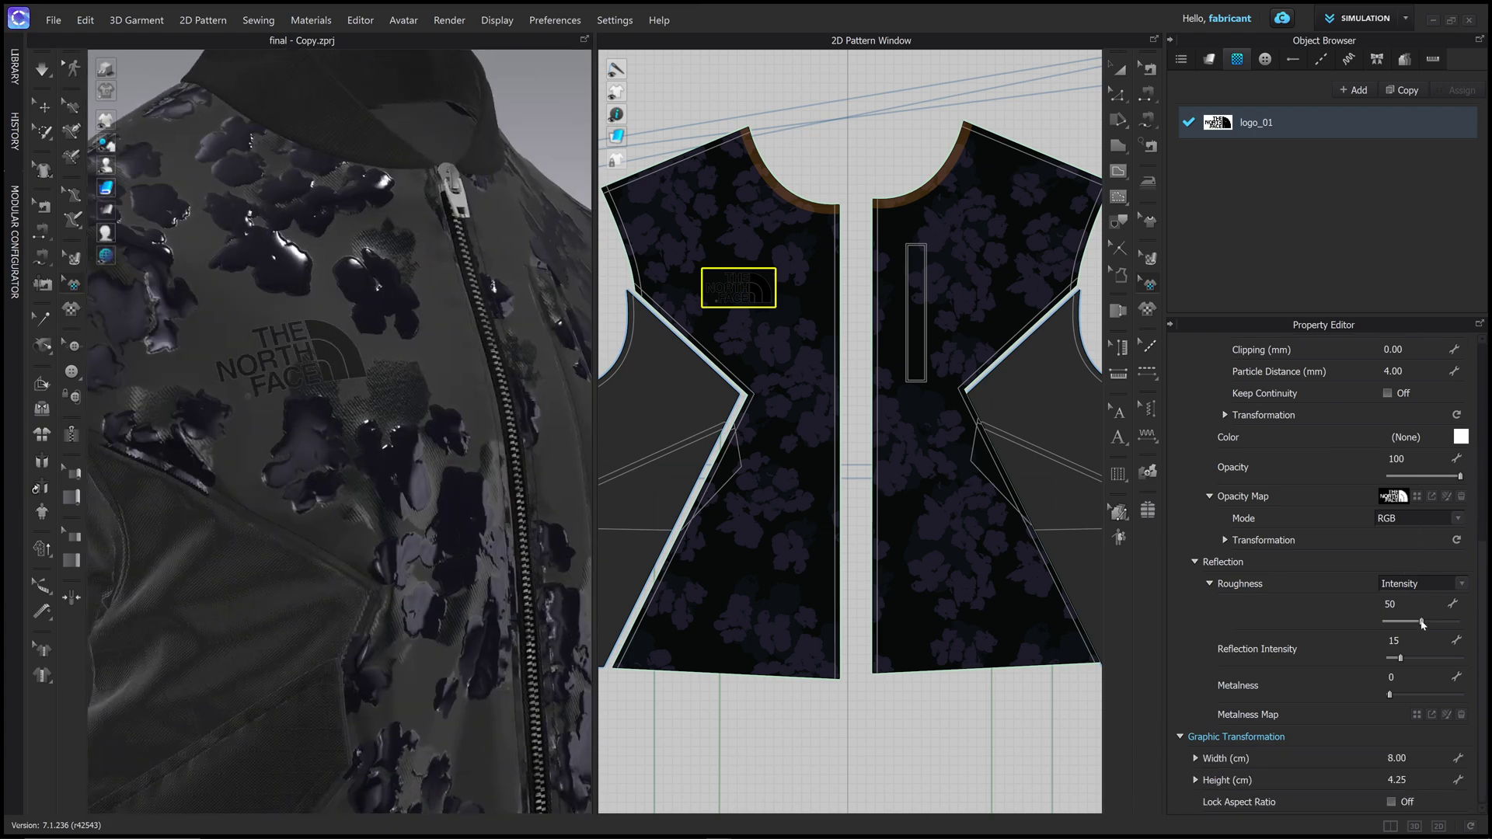
pyautogui.moveTo(1422, 624)
pyautogui.mouseDown()
pyautogui.moveTo(1398, 623)
pyautogui.moveTo(1401, 659)
pyautogui.moveTo(1473, 701)
pyautogui.mouseUp()
pyautogui.scroll(1, 1405, 554)
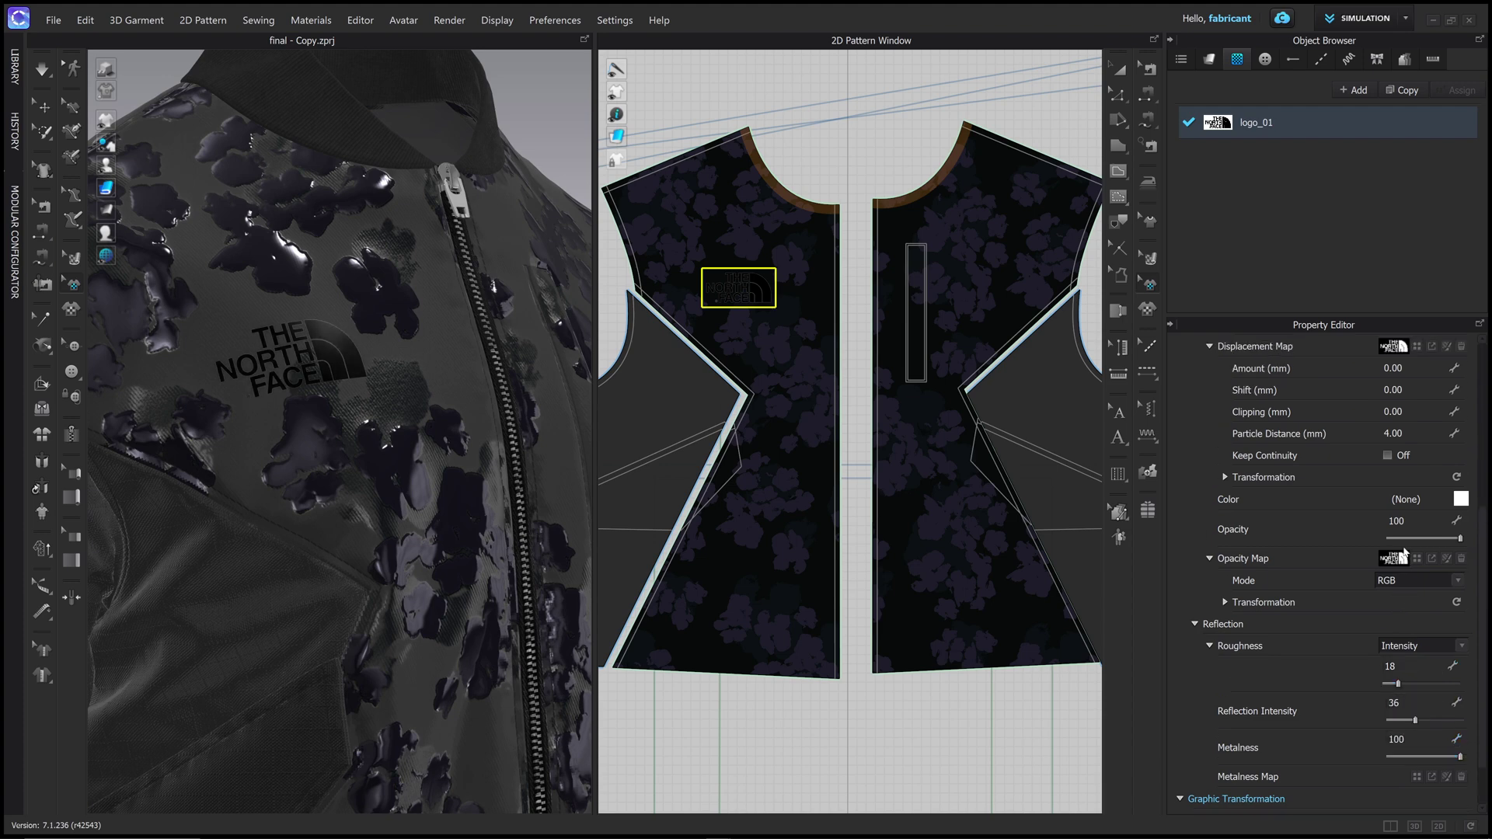
# Step: Turn on desaturation for the logo's texture and give the logo a dark violet-blue color
pyautogui.scroll(3, 1365, 421)
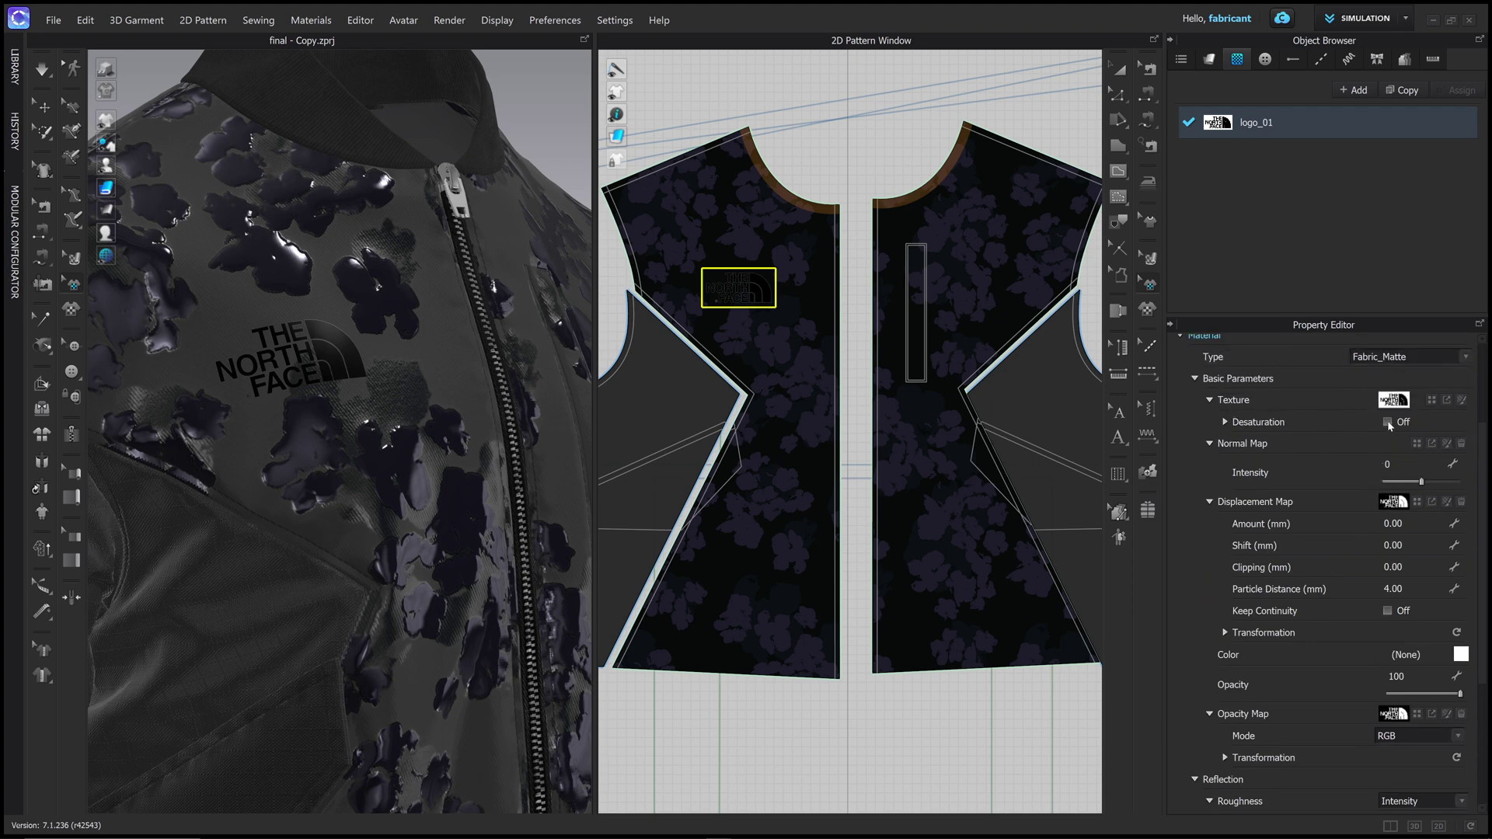
pyautogui.click(1388, 423)
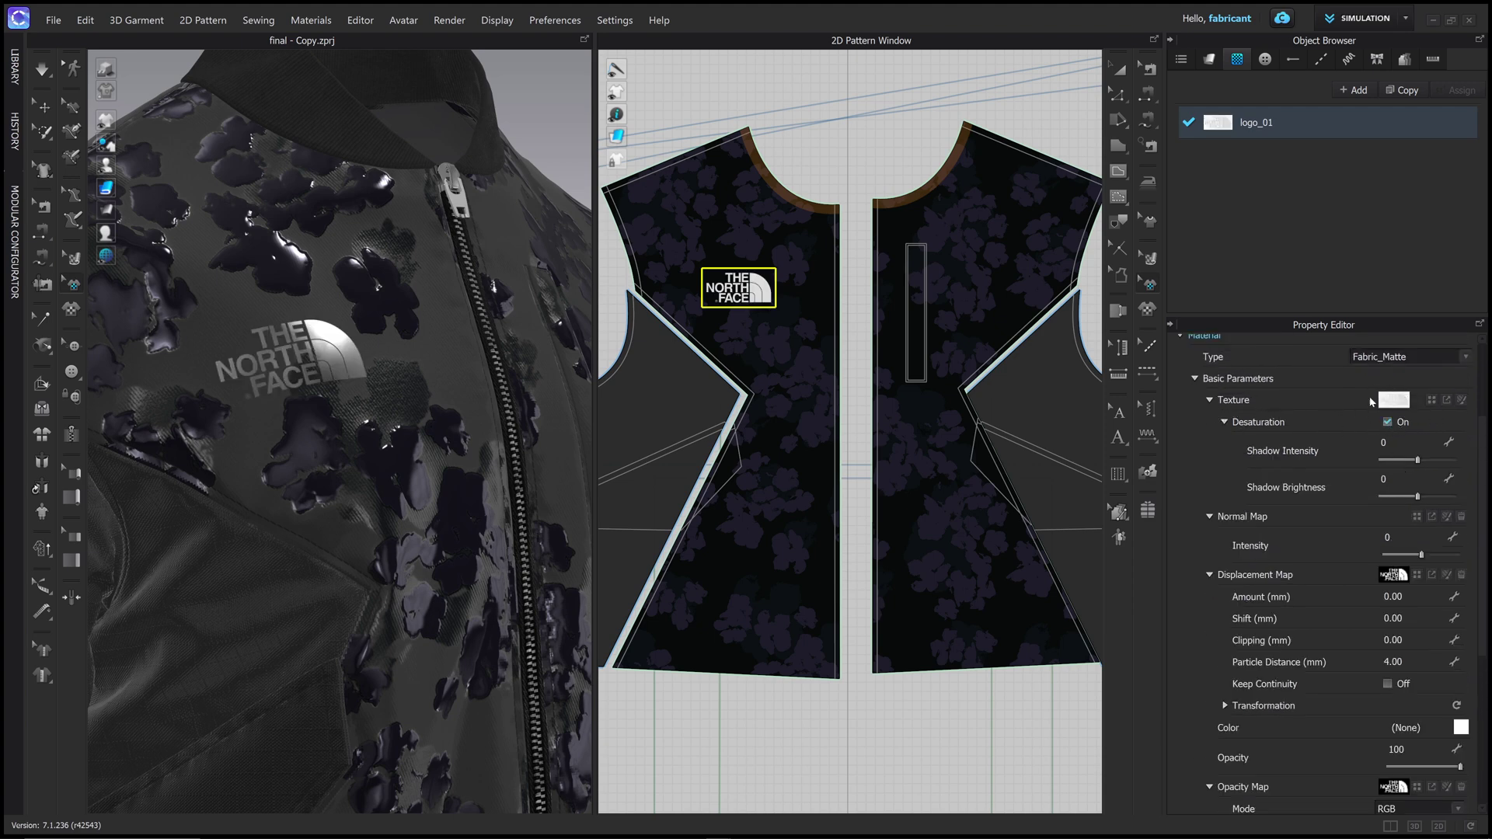
pyautogui.click(1460, 728)
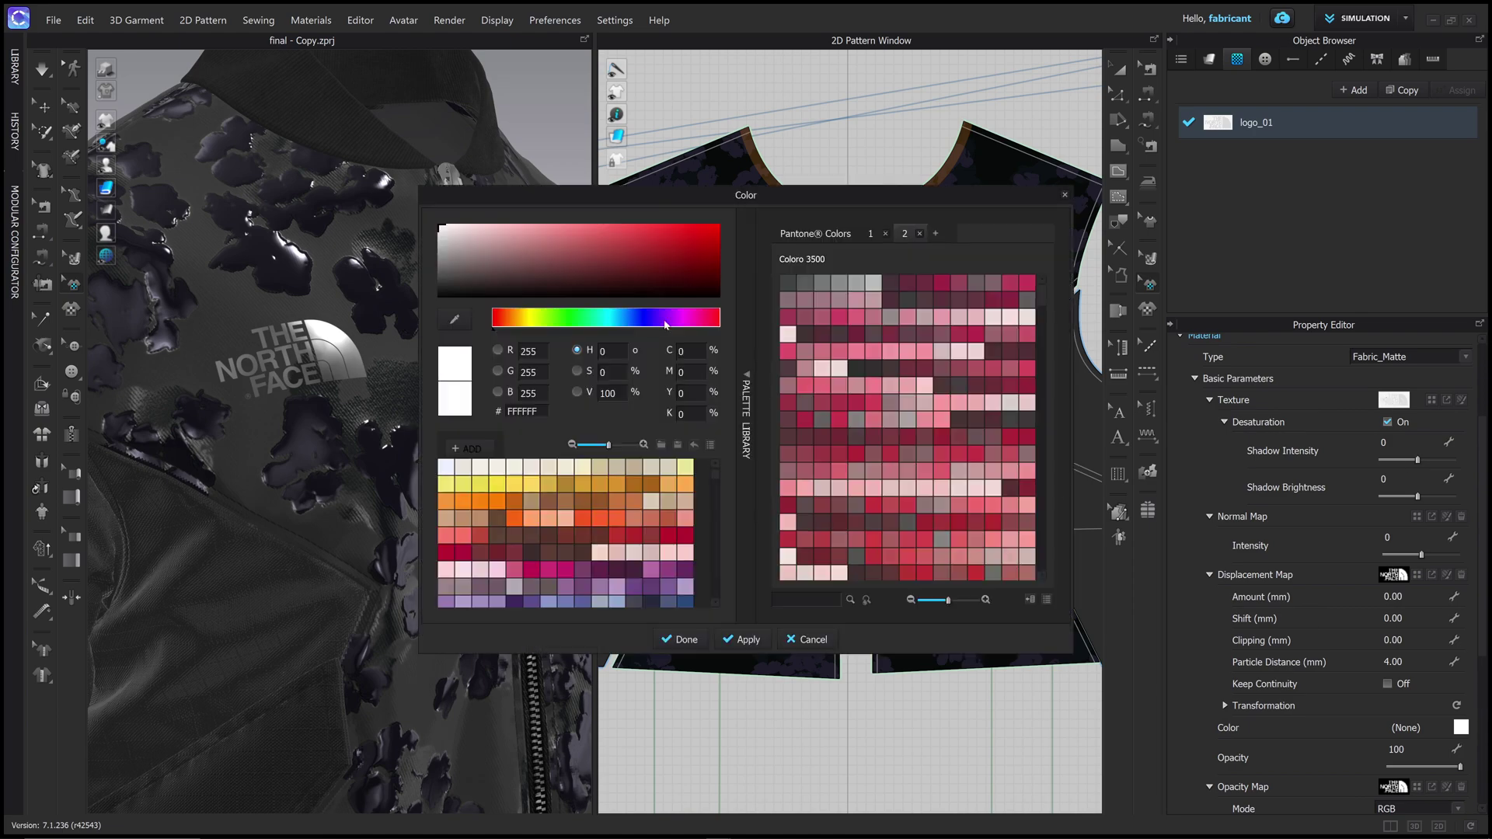
pyautogui.moveTo(639, 322); pyautogui.dragTo(653, 327)
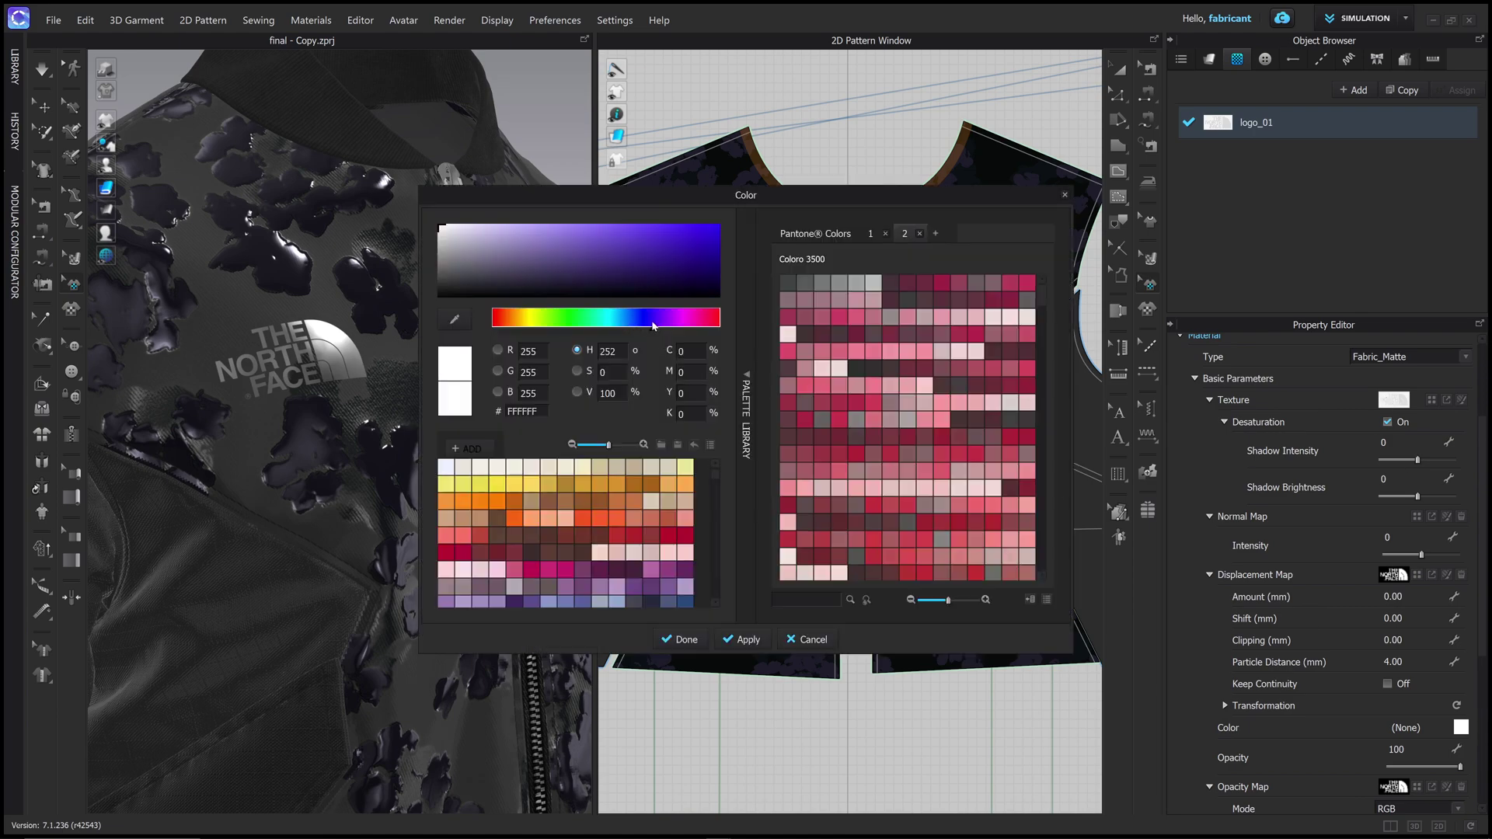
pyautogui.click(564, 279)
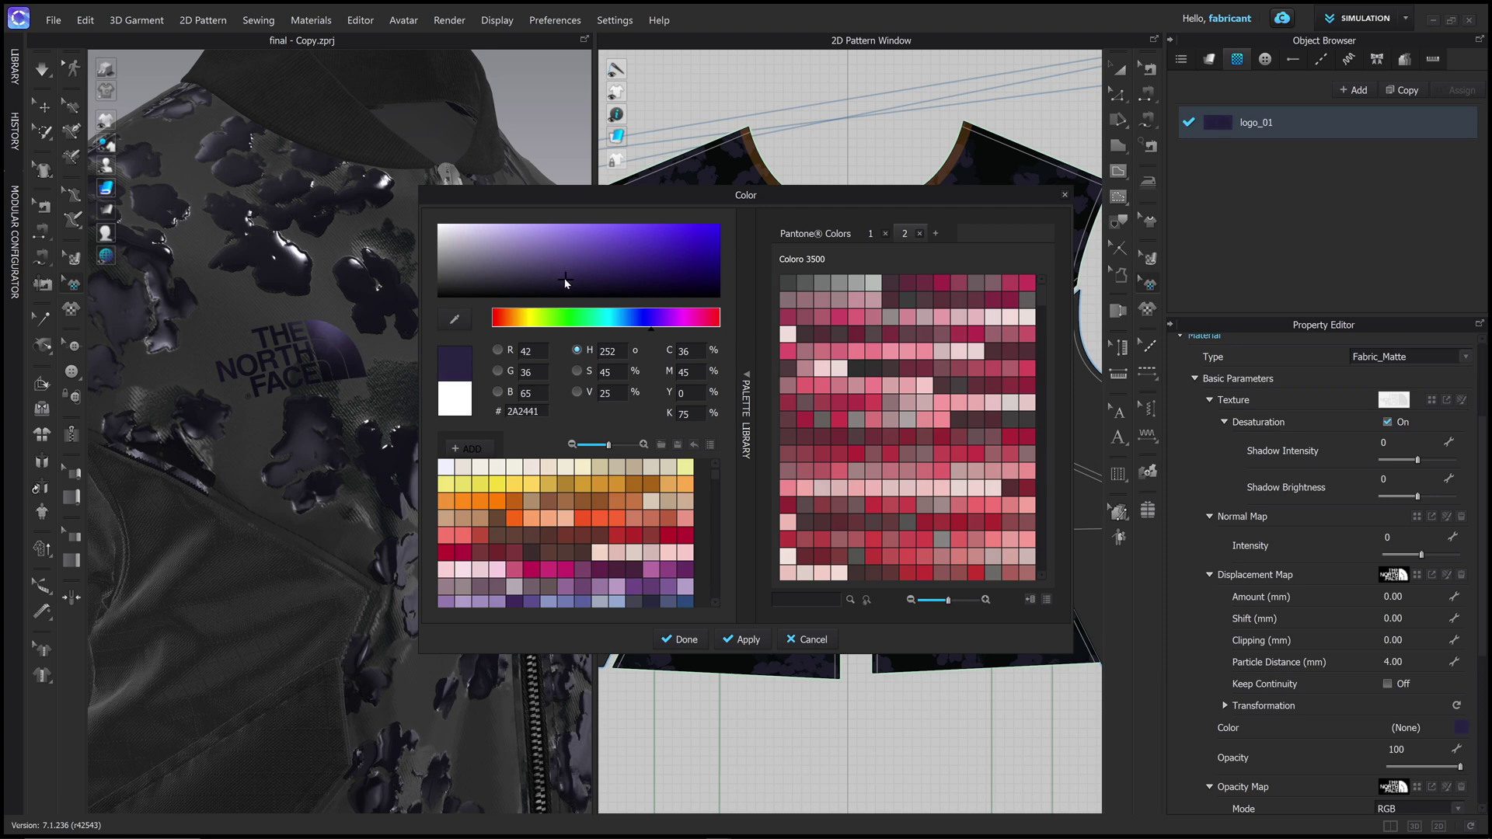
pyautogui.moveTo(648, 332); pyautogui.dragTo(646, 331)
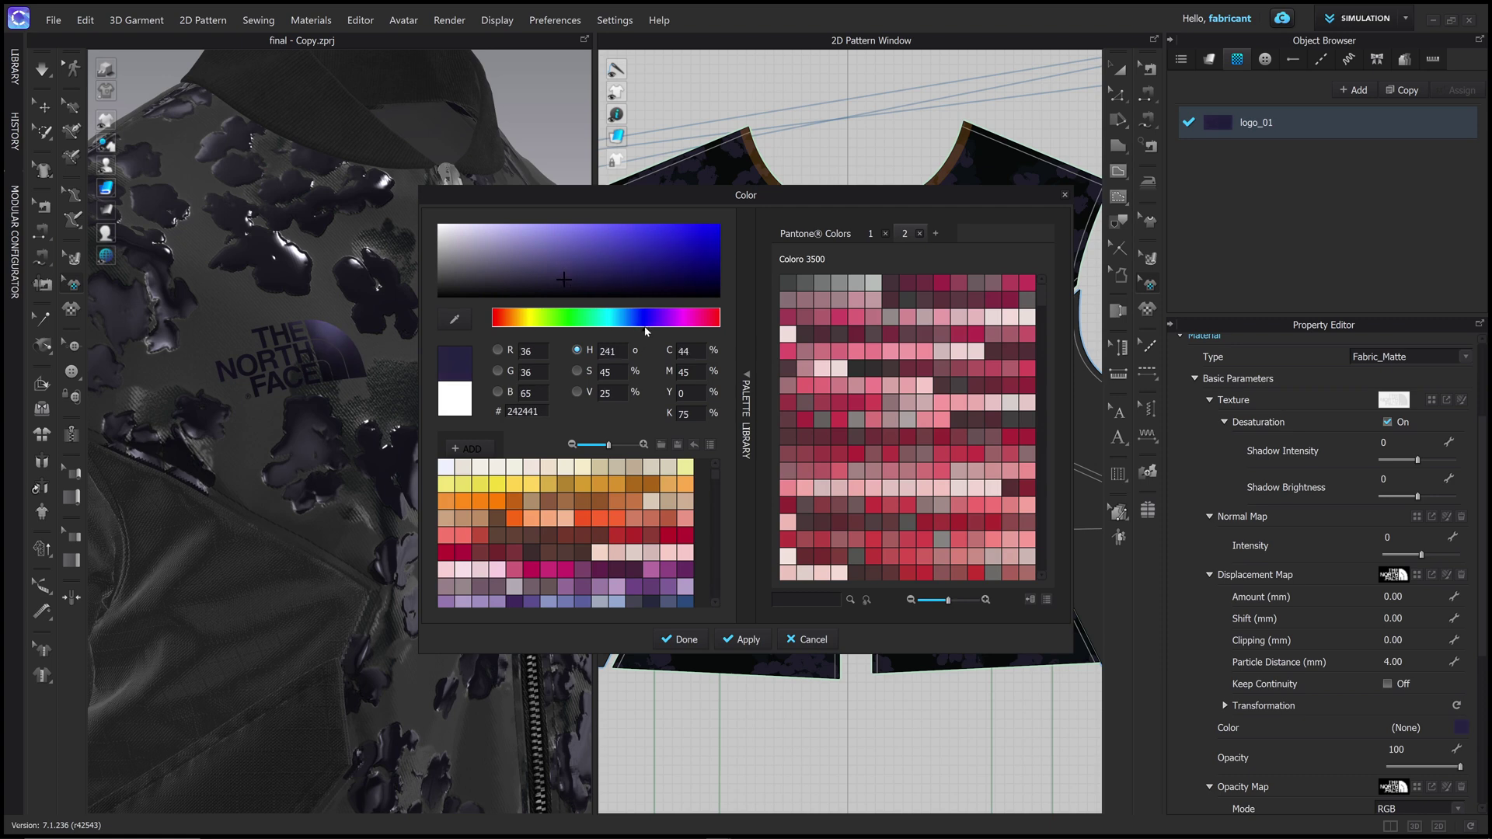
pyautogui.click(684, 639)
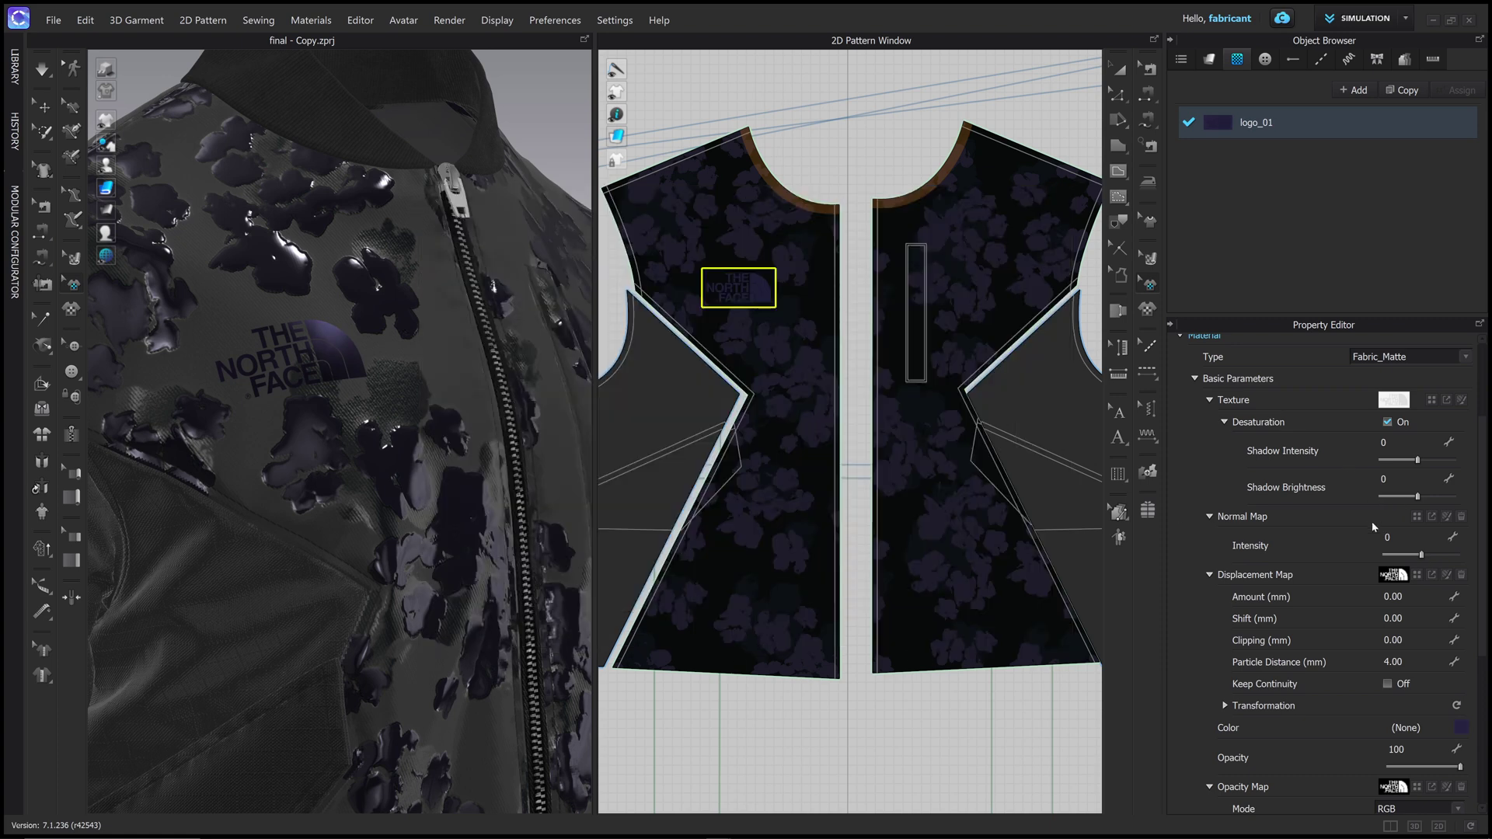
# Step: Load logo_01_normal.png as the logo's normal map at intensity 100 and inspect its relief up close
pyautogui.click(1418, 519)
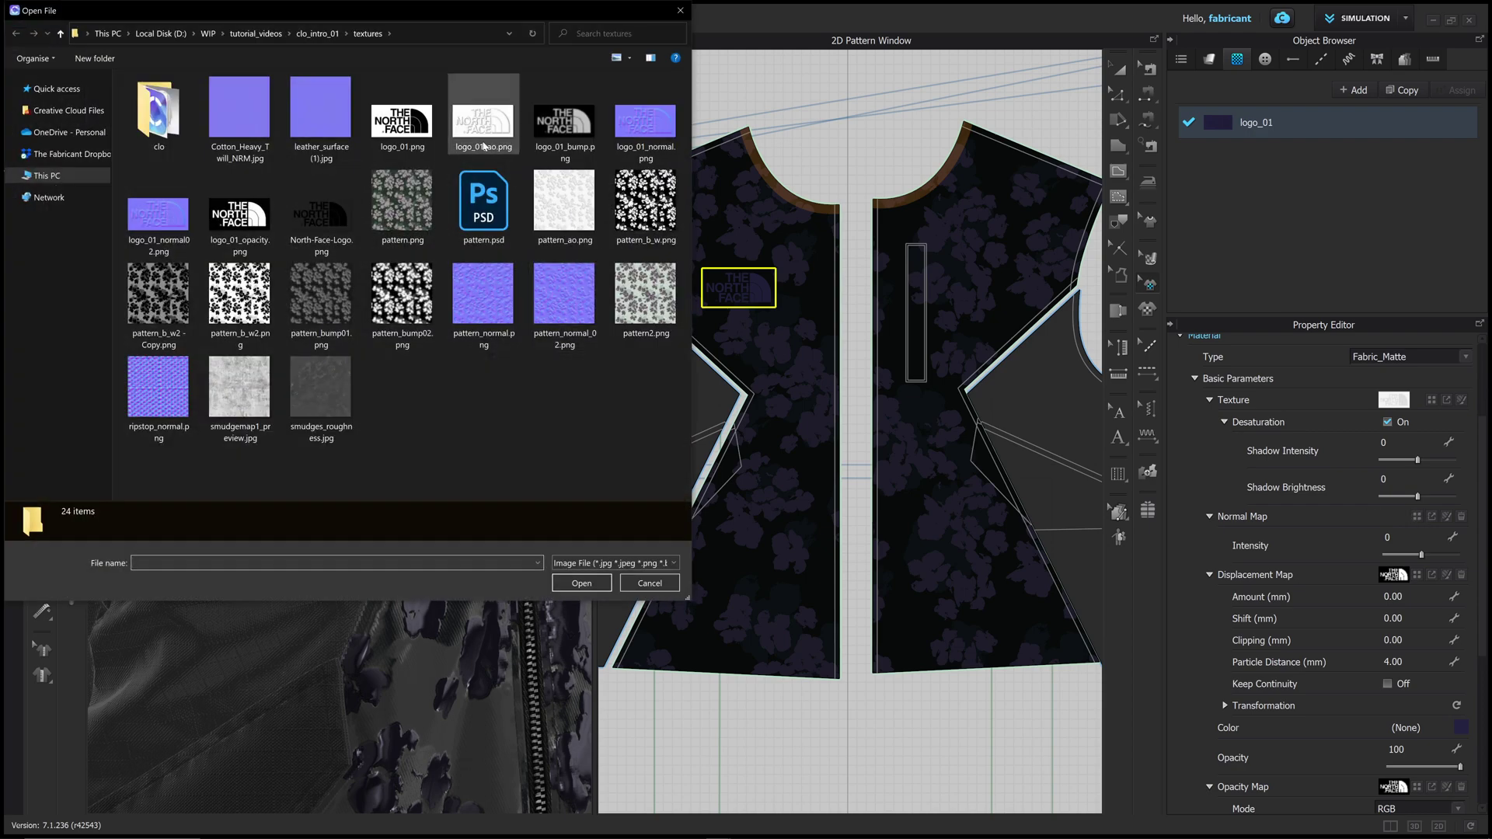
pyautogui.doubleClick(646, 124)
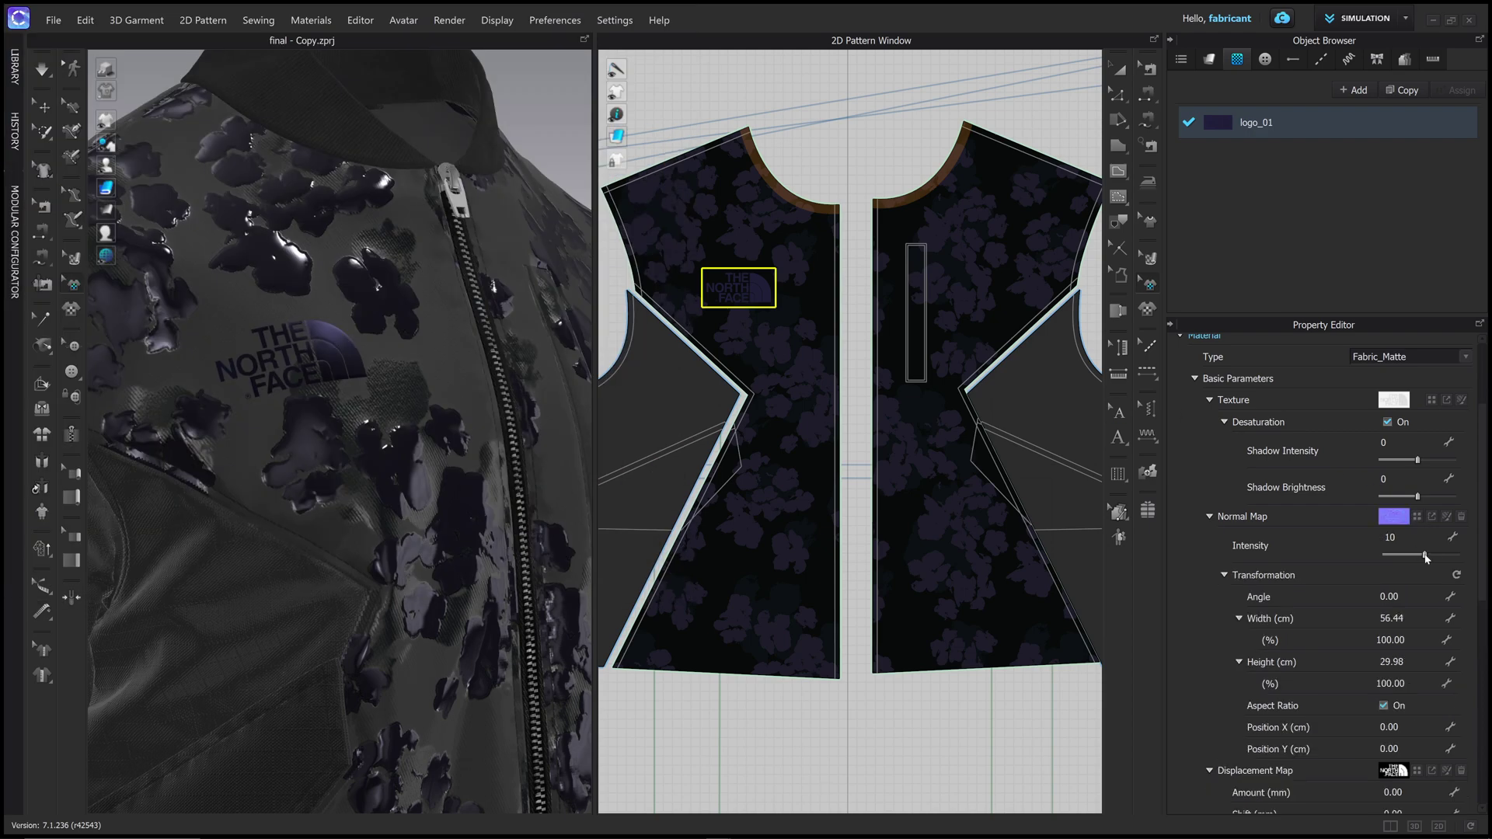
pyautogui.moveTo(1458, 555); pyautogui.dragTo(1464, 555)
pyautogui.scroll(5, 404, 386)
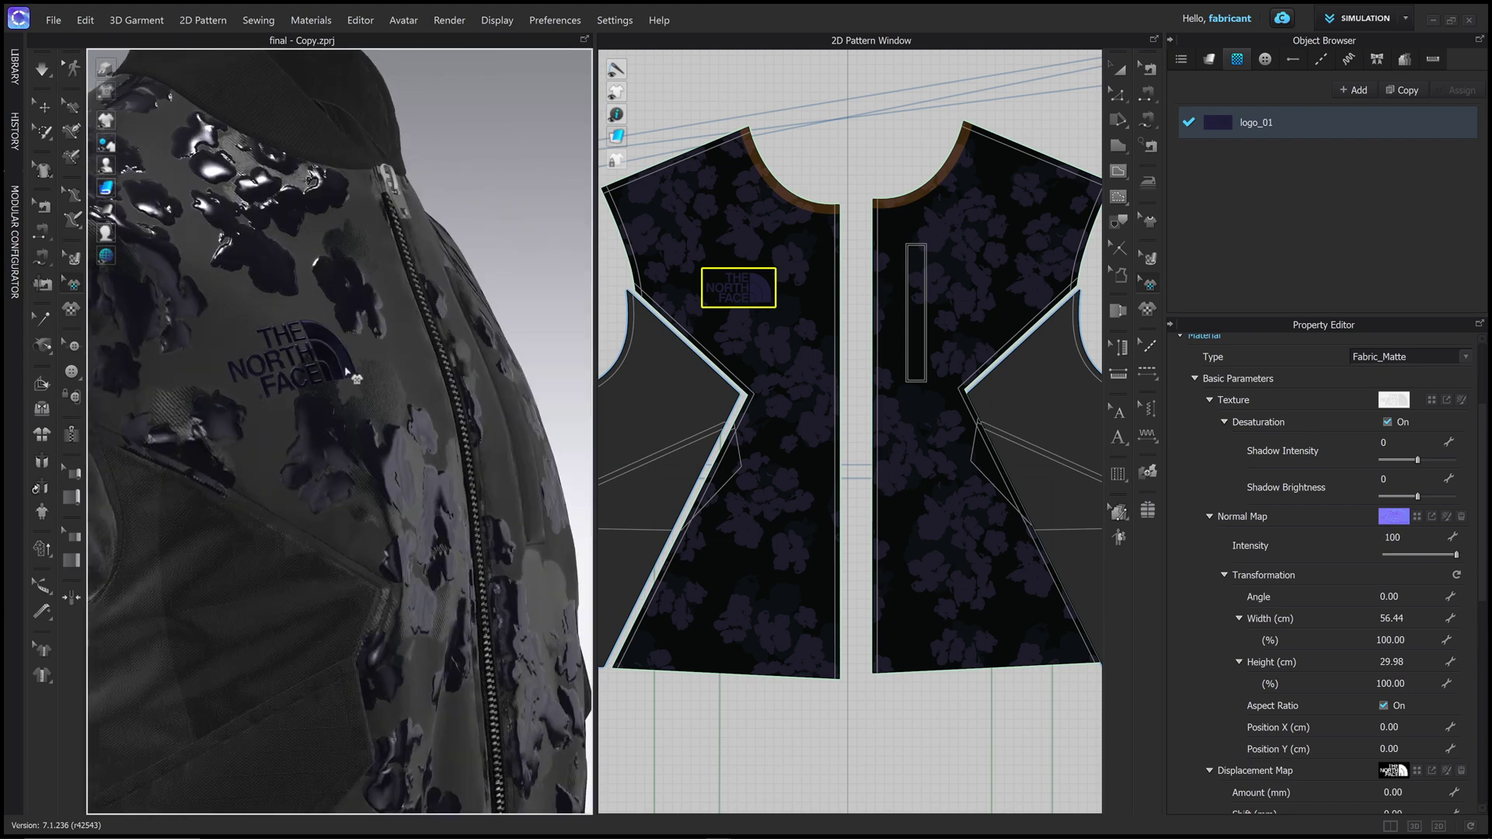
pyautogui.moveTo(338, 377); pyautogui.dragTo(452, 469, button='right')
pyautogui.moveTo(446, 408); pyautogui.dragTo(456, 378, button='middle')
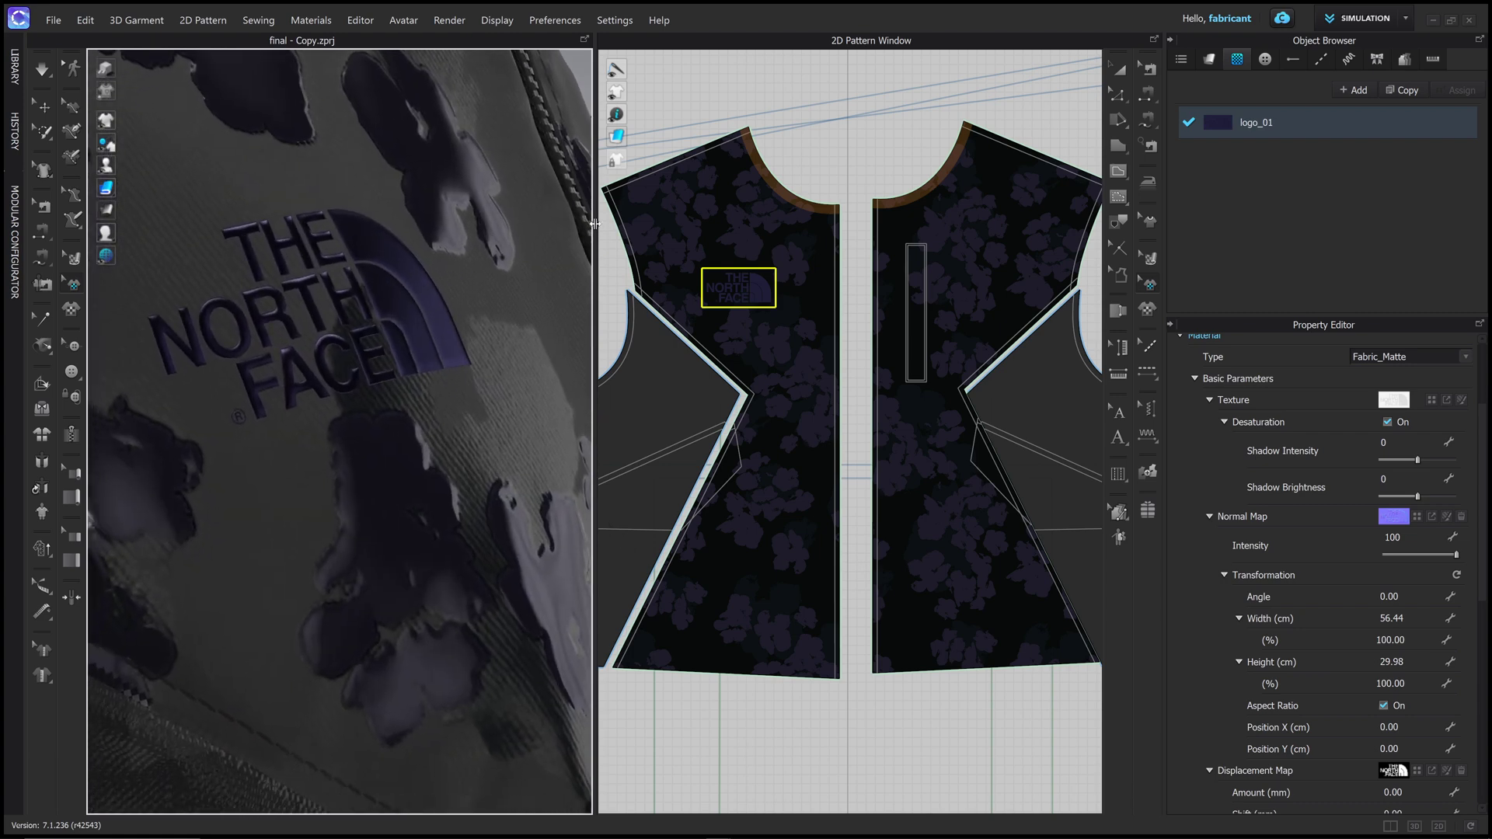
pyautogui.moveTo(455, 311); pyautogui.dragTo(433, 283, button='middle')
# Step: Set the logo's displacement amount and particle distance to 1 mm each, with Keep Continuity on
pyautogui.scroll(-1, 1243, 730)
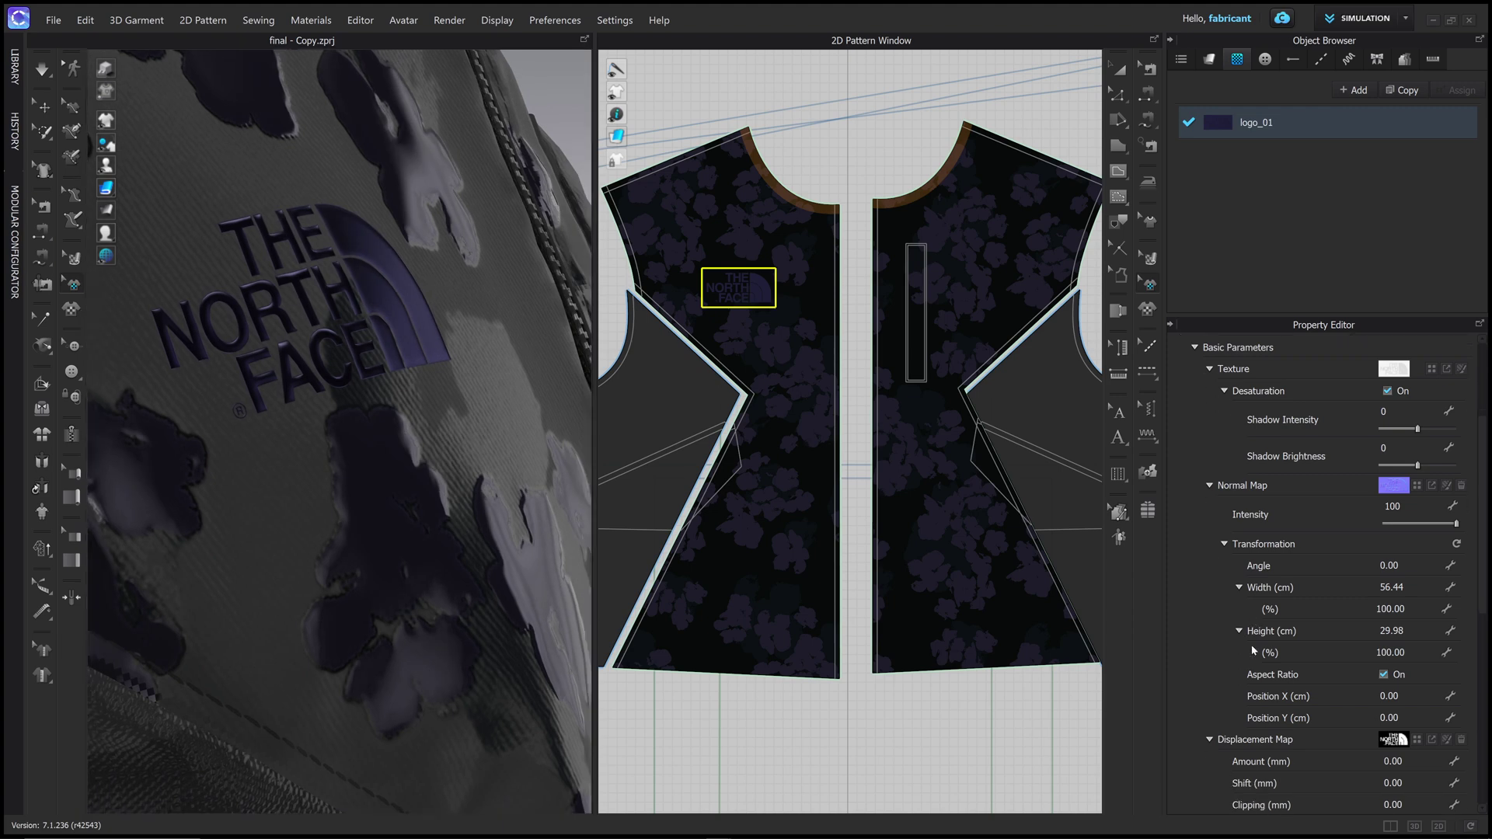
pyautogui.scroll(-4, 1280, 592)
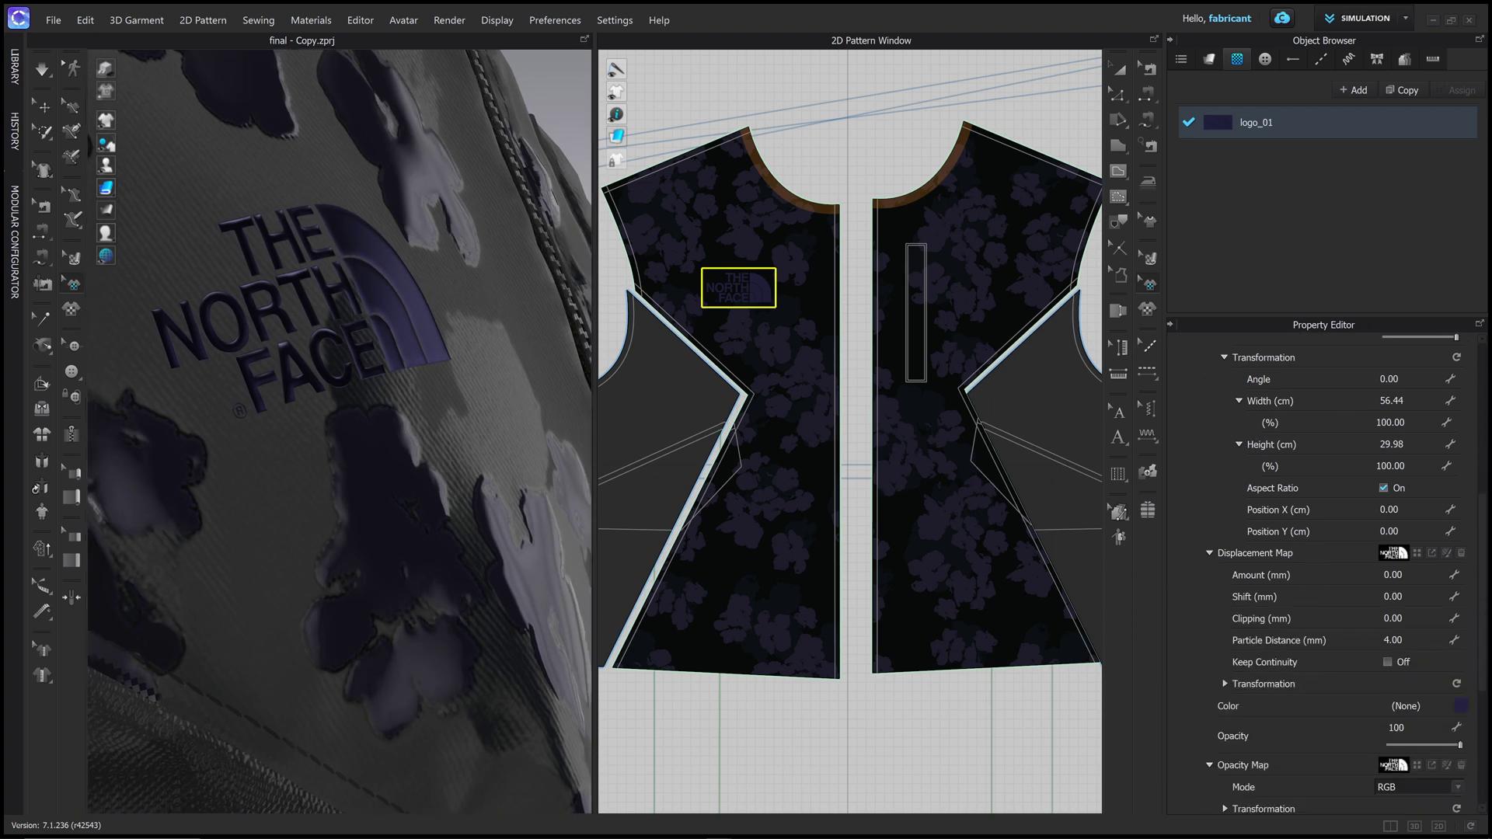
pyautogui.click(1394, 575)
pyautogui.write('1')
pyautogui.press('Return')
pyautogui.click(1392, 640)
pyautogui.press('Return')
# Step: Start an interactive render of the jacket and view the raised chest logo closely from the side
pyautogui.click(451, 21)
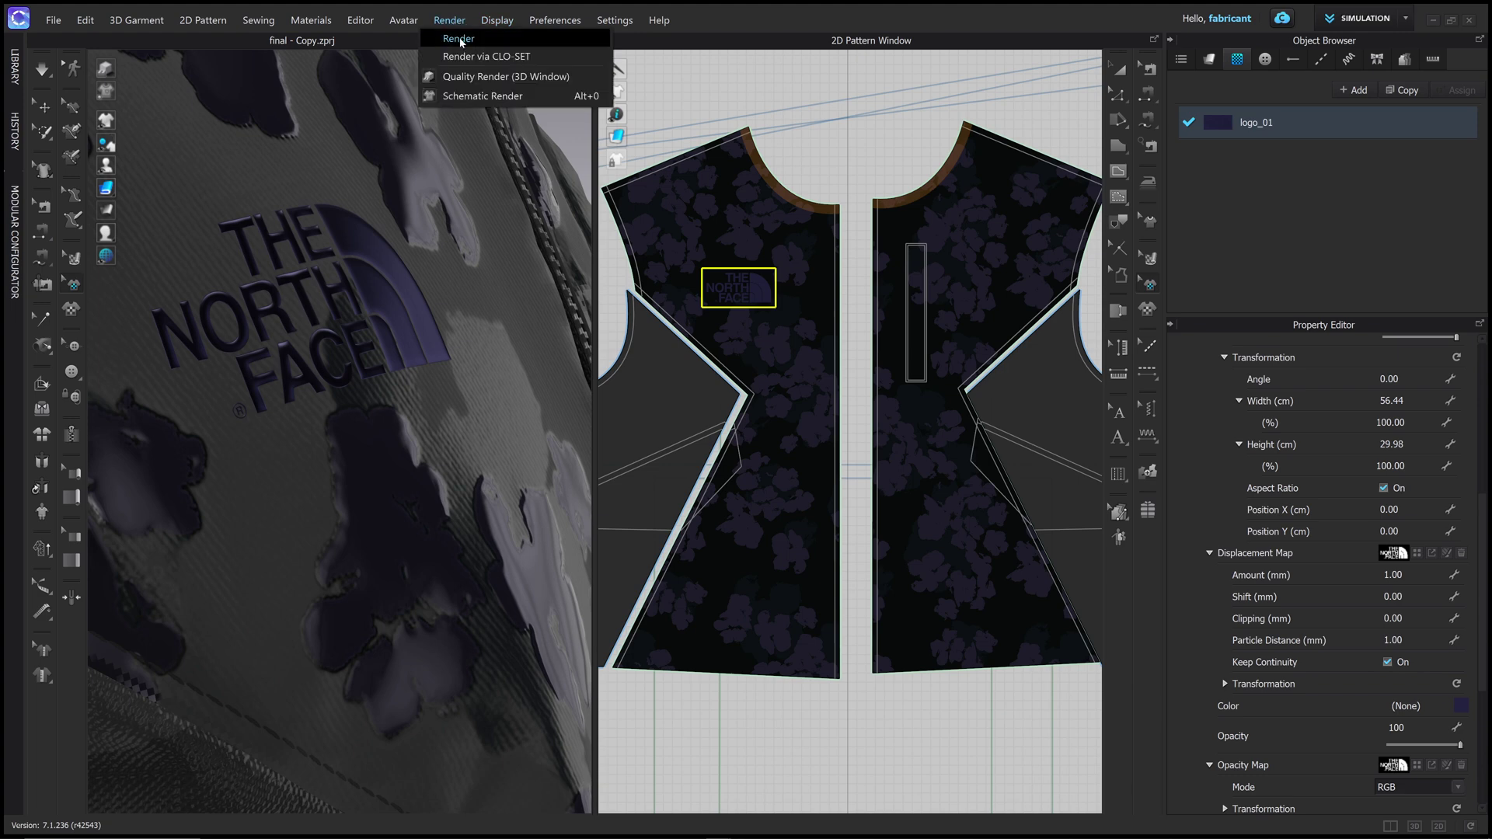
pyautogui.click(458, 39)
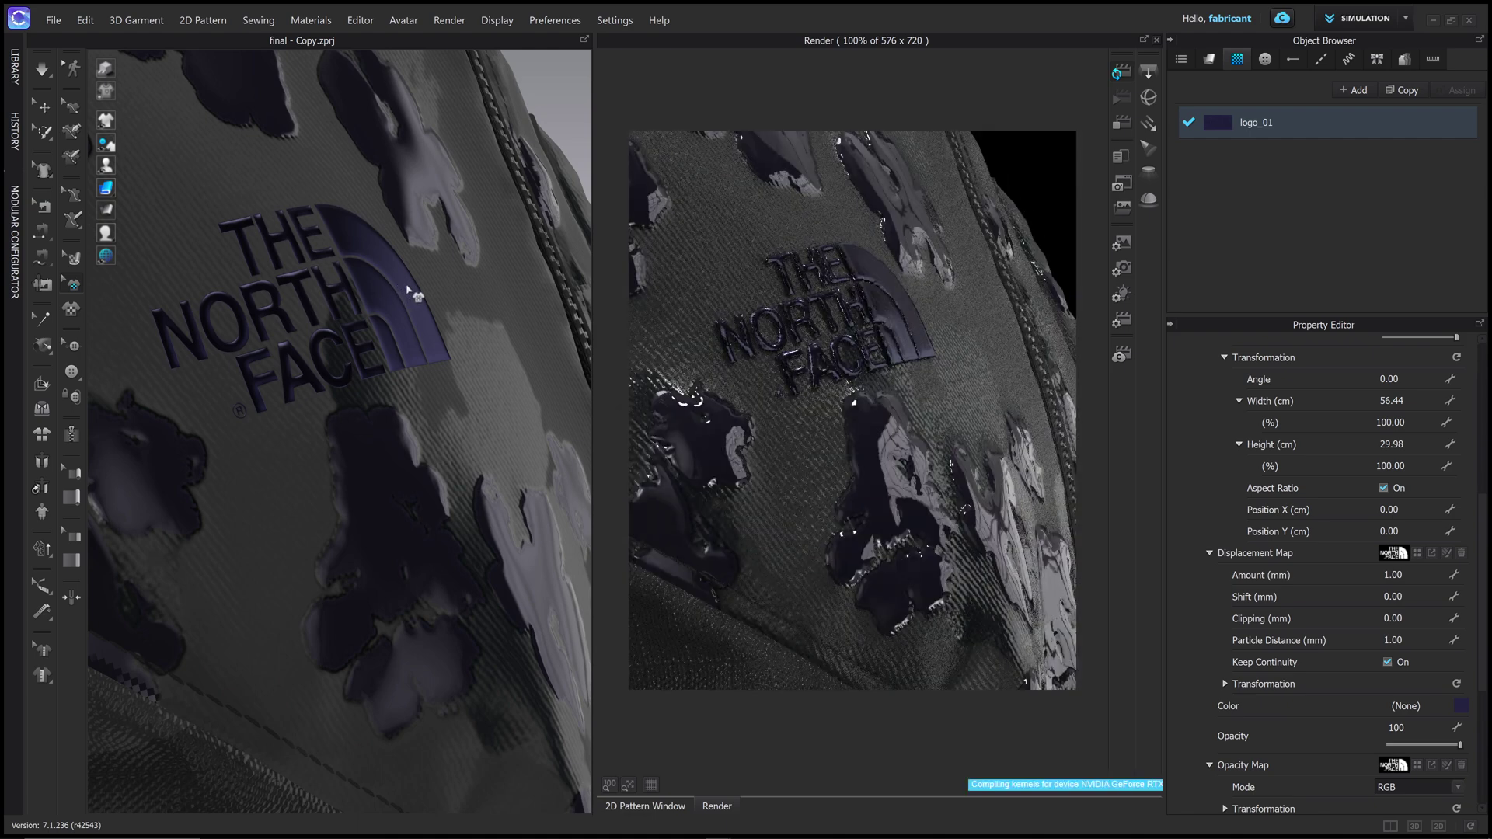
pyautogui.moveTo(391, 403)
pyautogui.mouseDown(button='right')
pyautogui.moveTo(443, 402)
pyautogui.moveTo(393, 402)
pyautogui.moveTo(409, 398)
pyautogui.mouseUp(button='right')
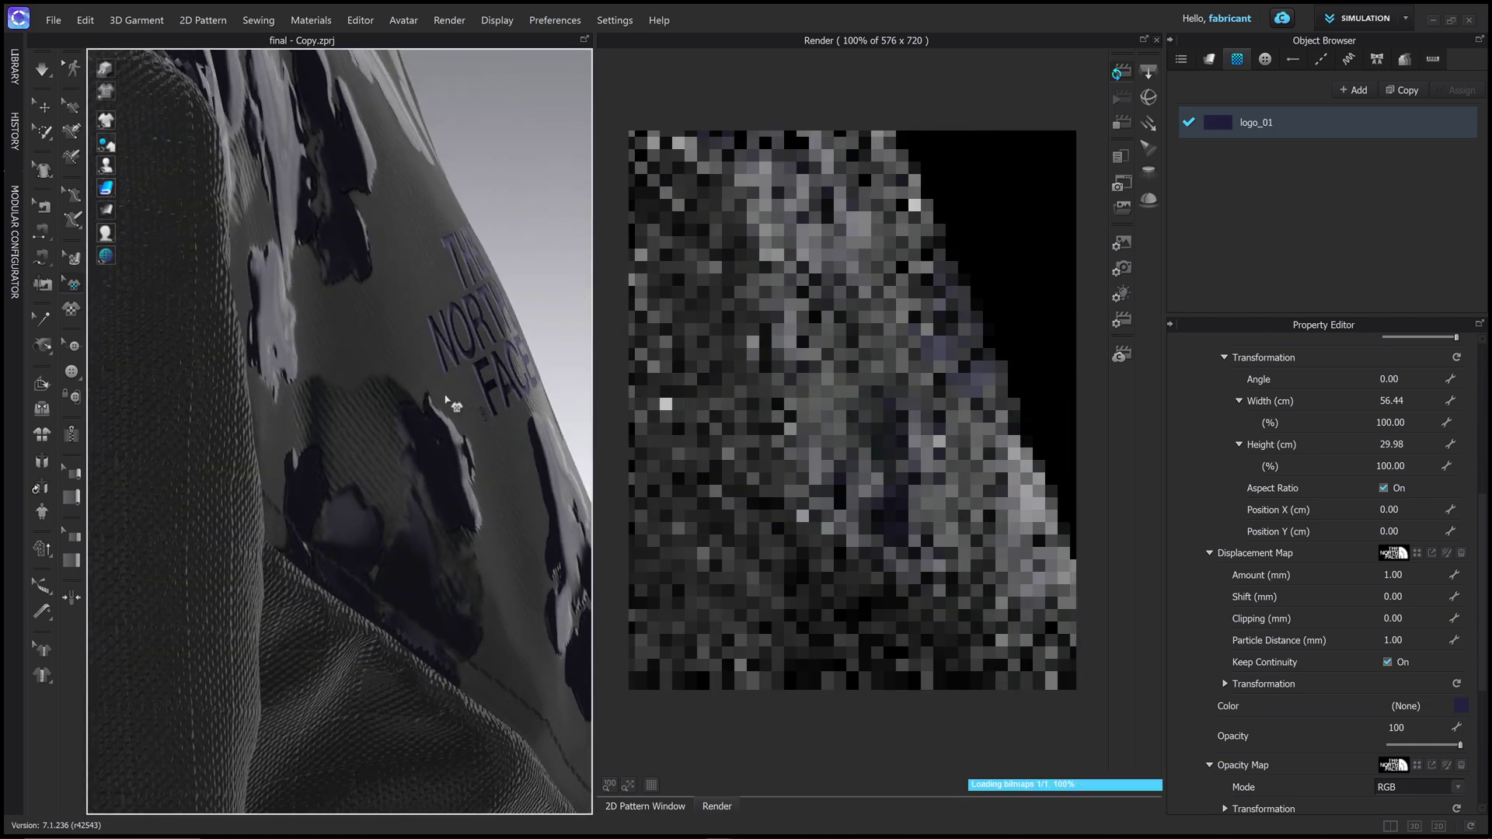
pyautogui.scroll(-2, 462, 404)
pyautogui.scroll(-3, 492, 365)
pyautogui.scroll(5, 492, 365)
pyautogui.scroll(1, 492, 365)
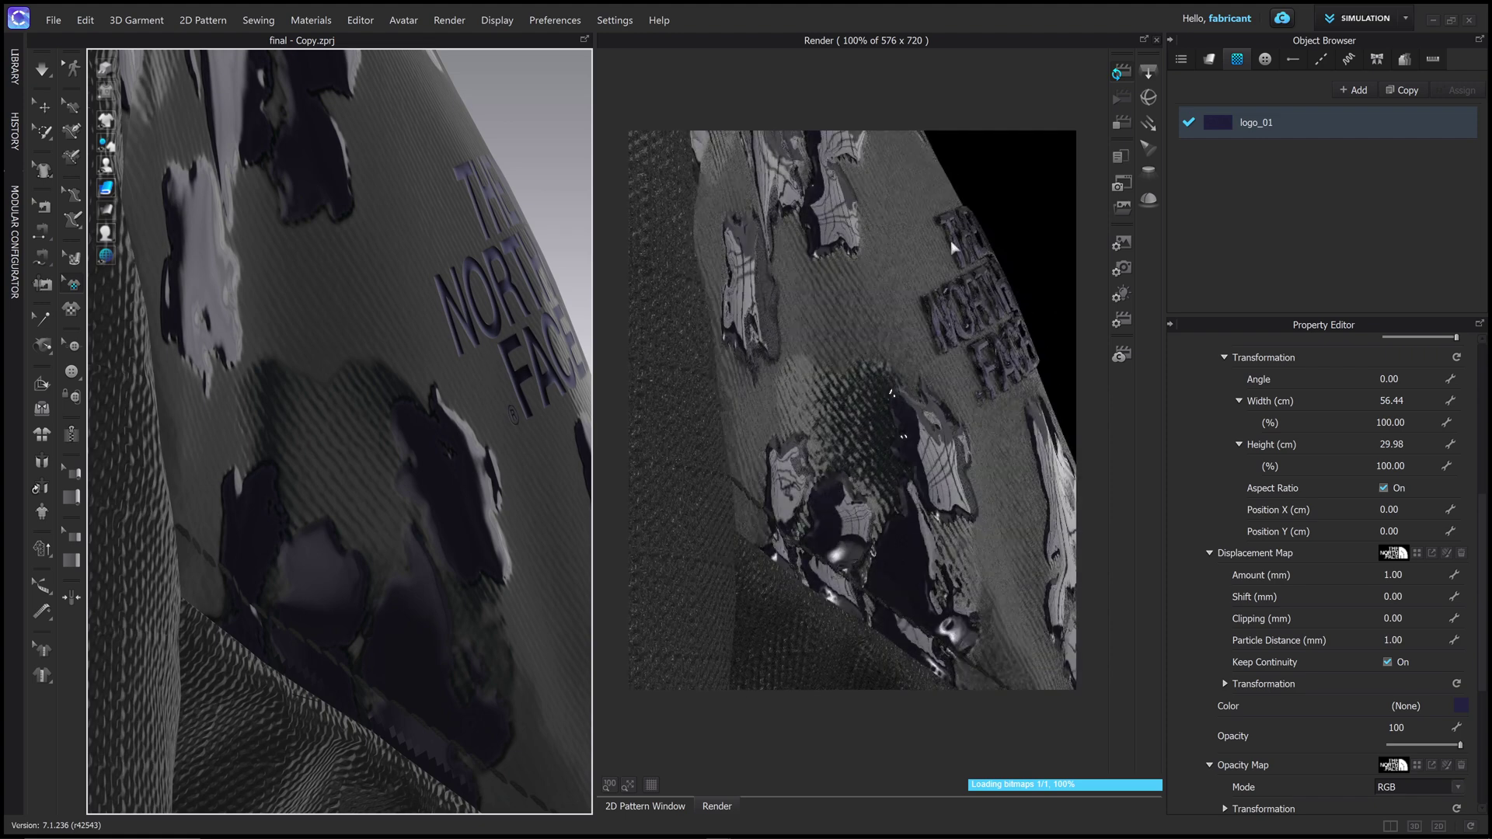
# Step: Set the shift of the logo's displacement map to -0.5 mm
pyautogui.click(1382, 600)
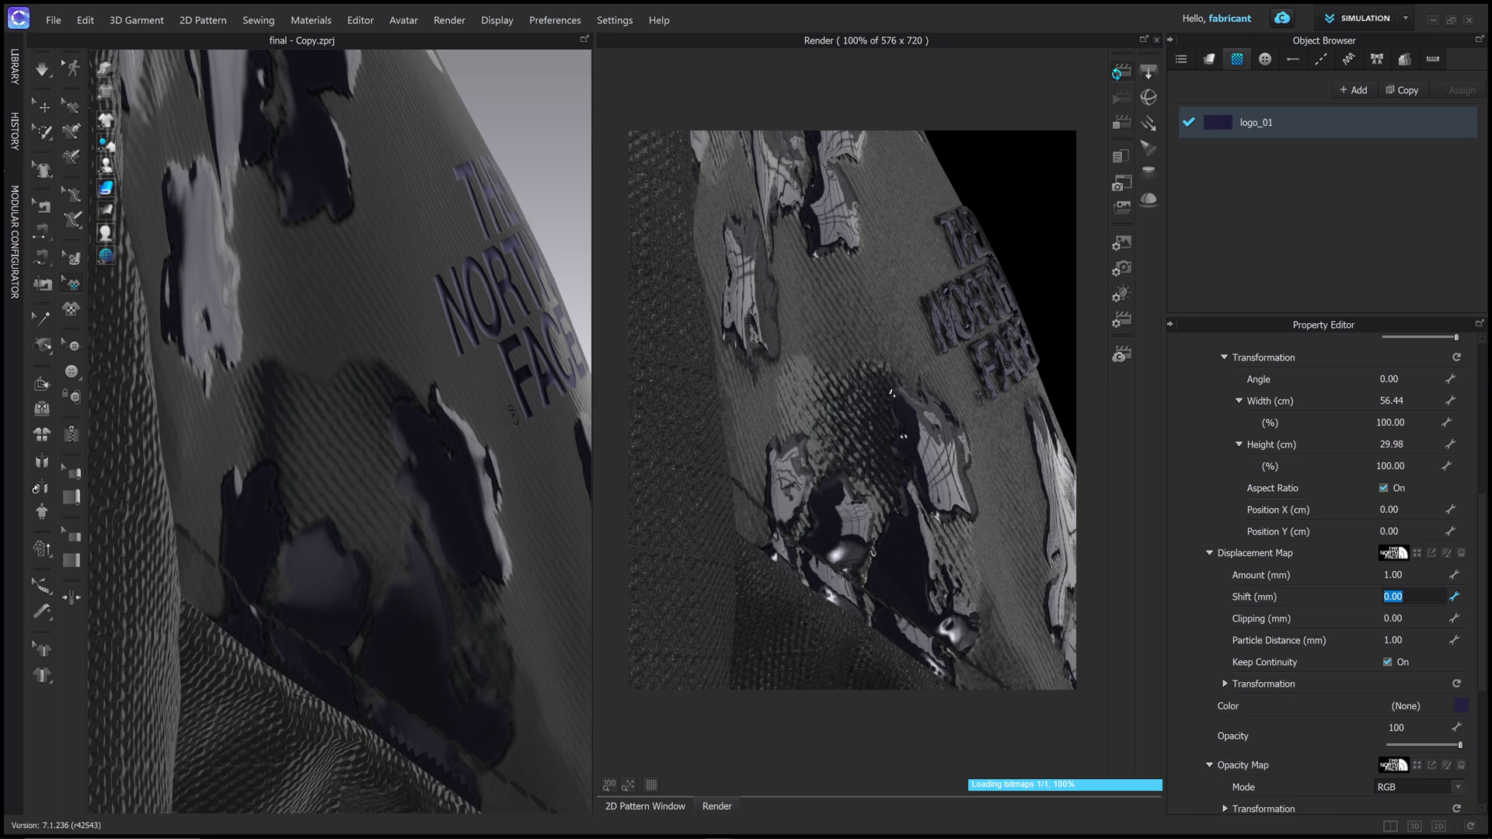
pyautogui.write('-0.5')
pyautogui.press('Return')
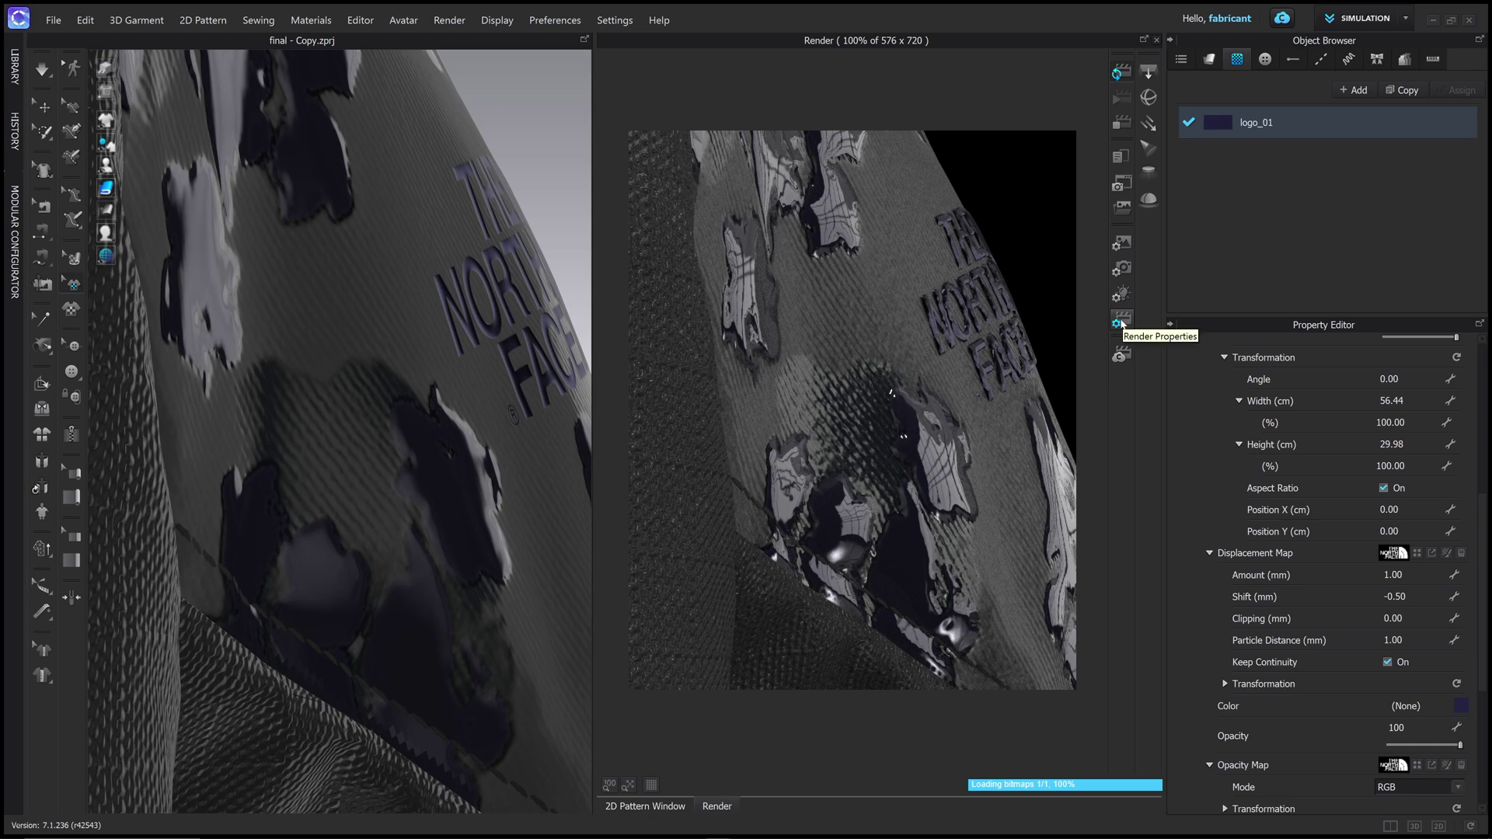
# Step: Try a displacement shift of -1 mm on the logo and return it to -0.5 mm
pyautogui.click(1395, 596)
pyautogui.write('-')
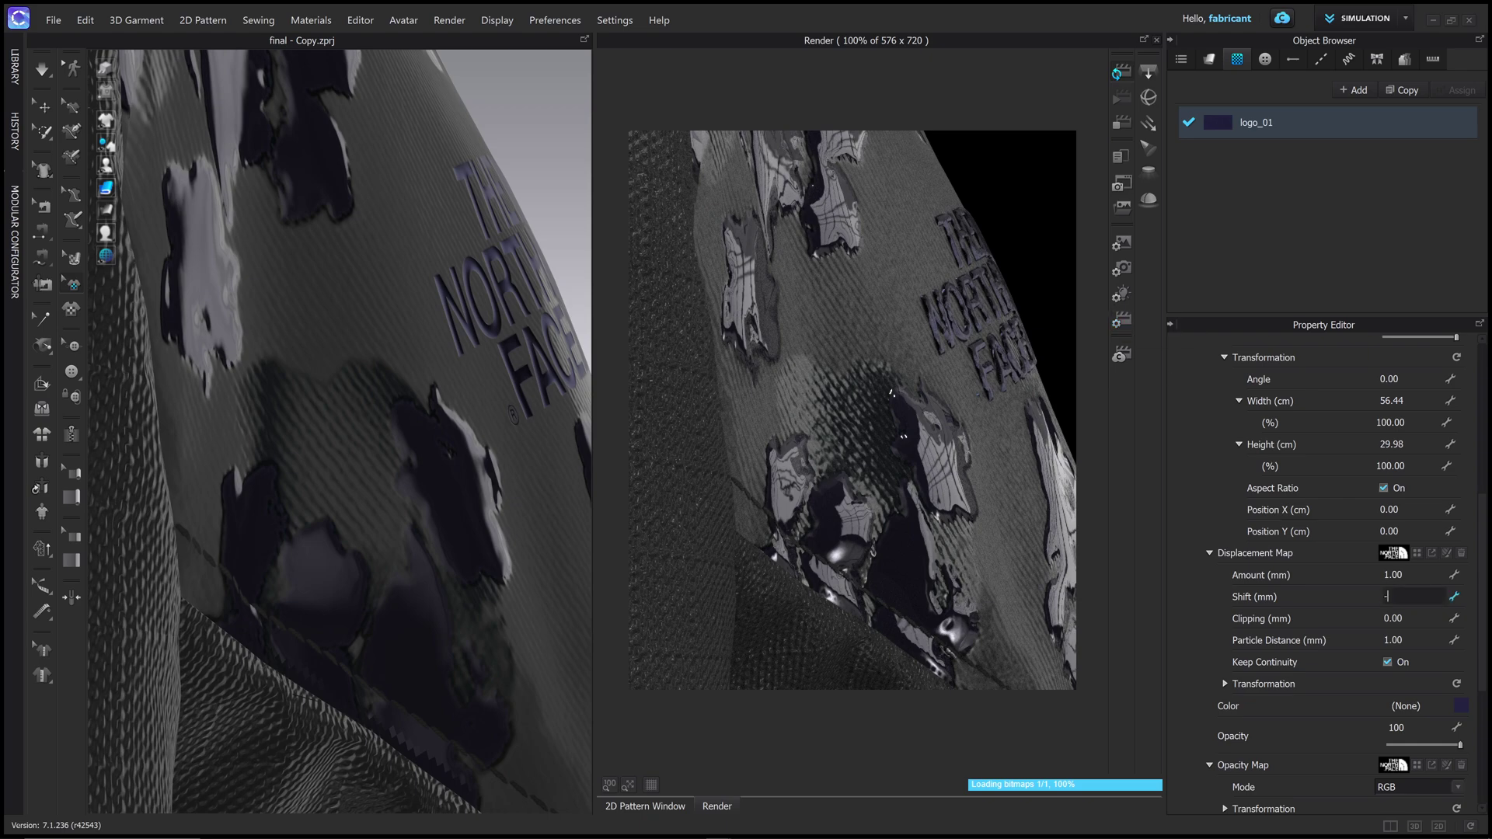
pyautogui.write('1')
pyautogui.press('Return')
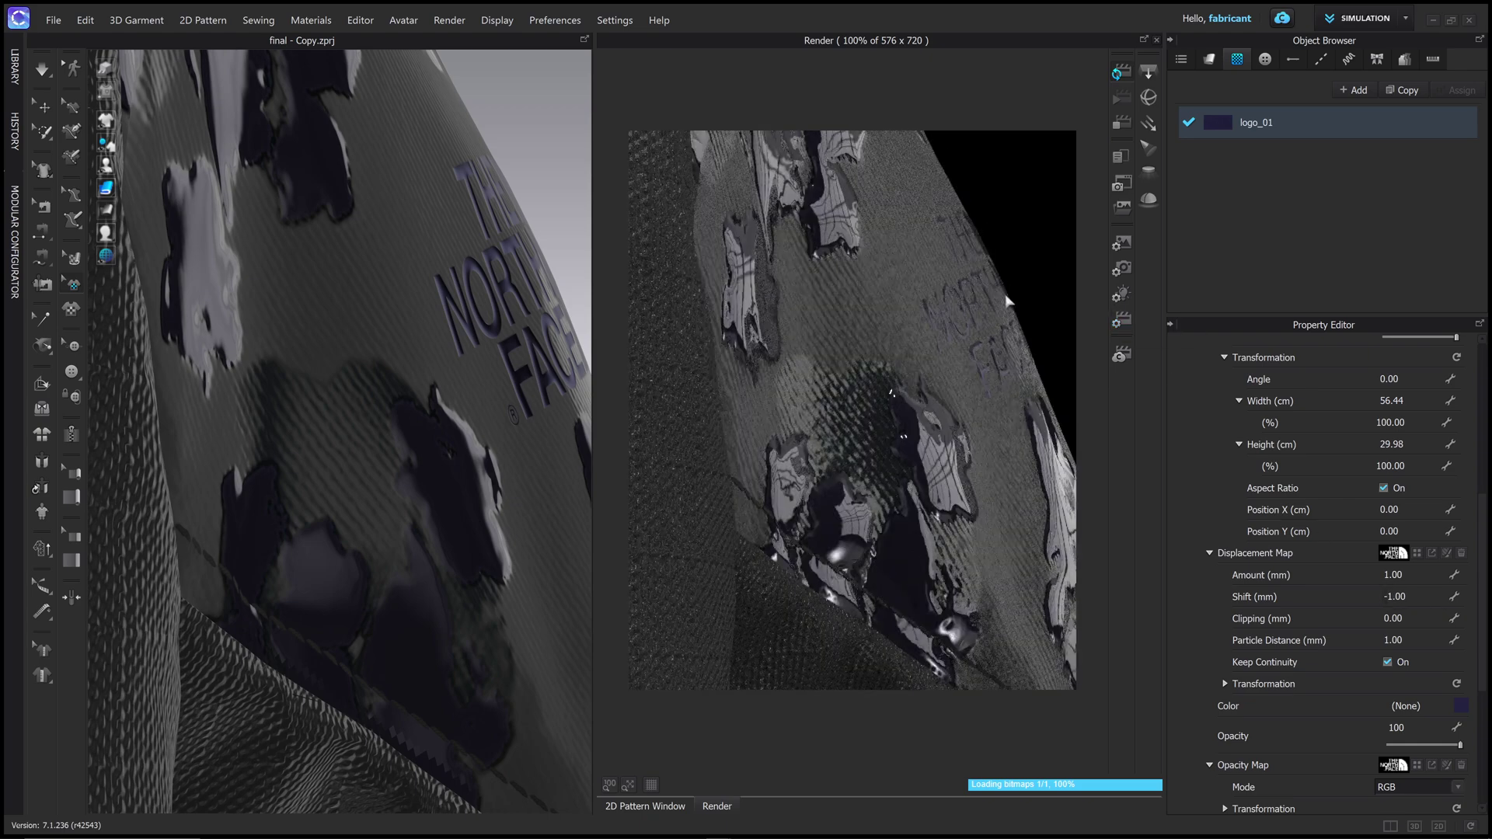
pyautogui.click(1395, 597)
pyautogui.write('-0.5')
pyautogui.press('Return')
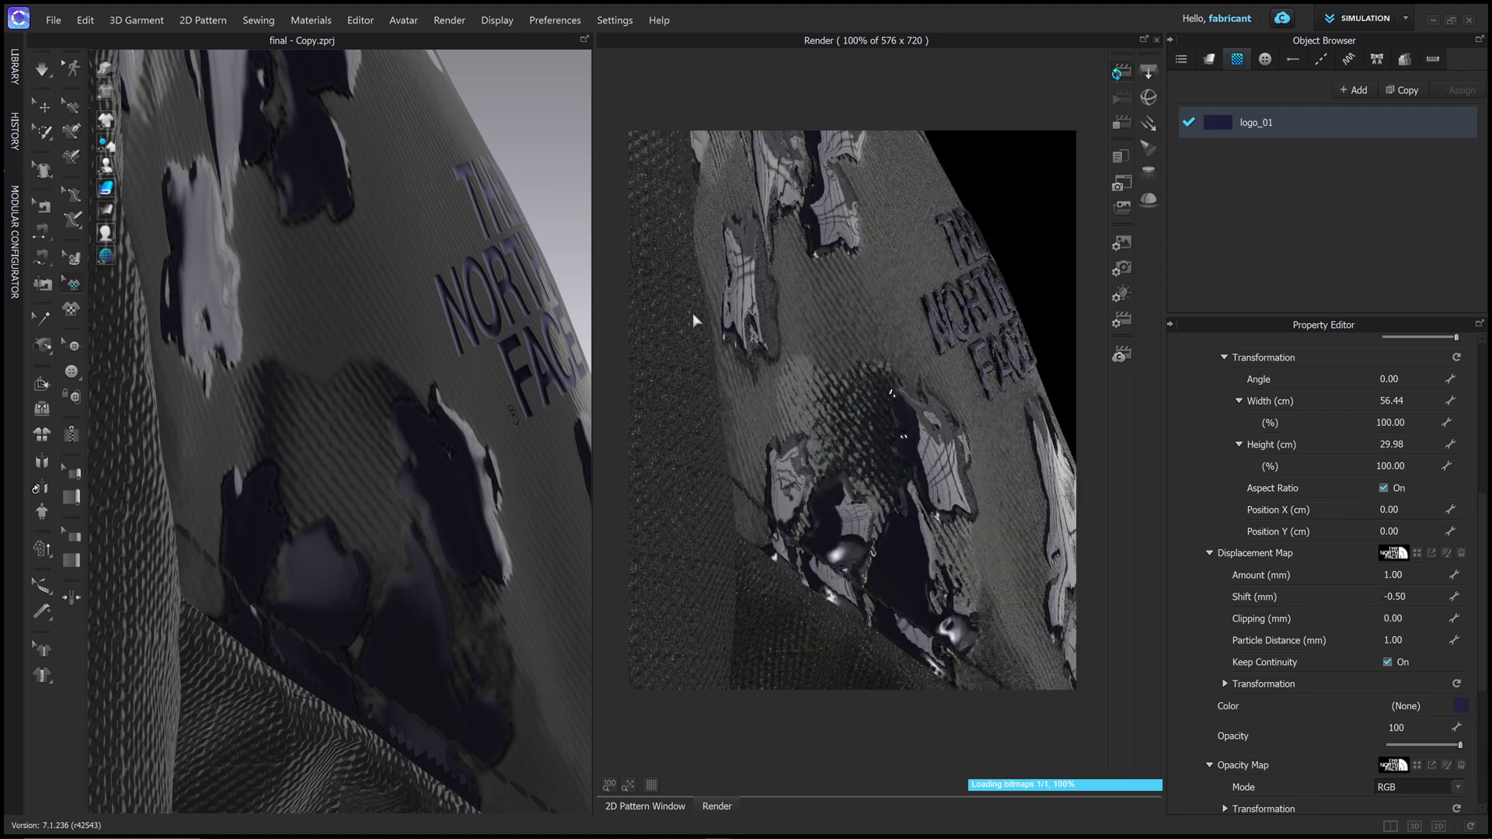
# Step: Try a particle distance of 4 mm for the logo's displacement and return it to 1 mm
pyautogui.write('4')
pyautogui.press('Return')
pyautogui.click(1393, 641)
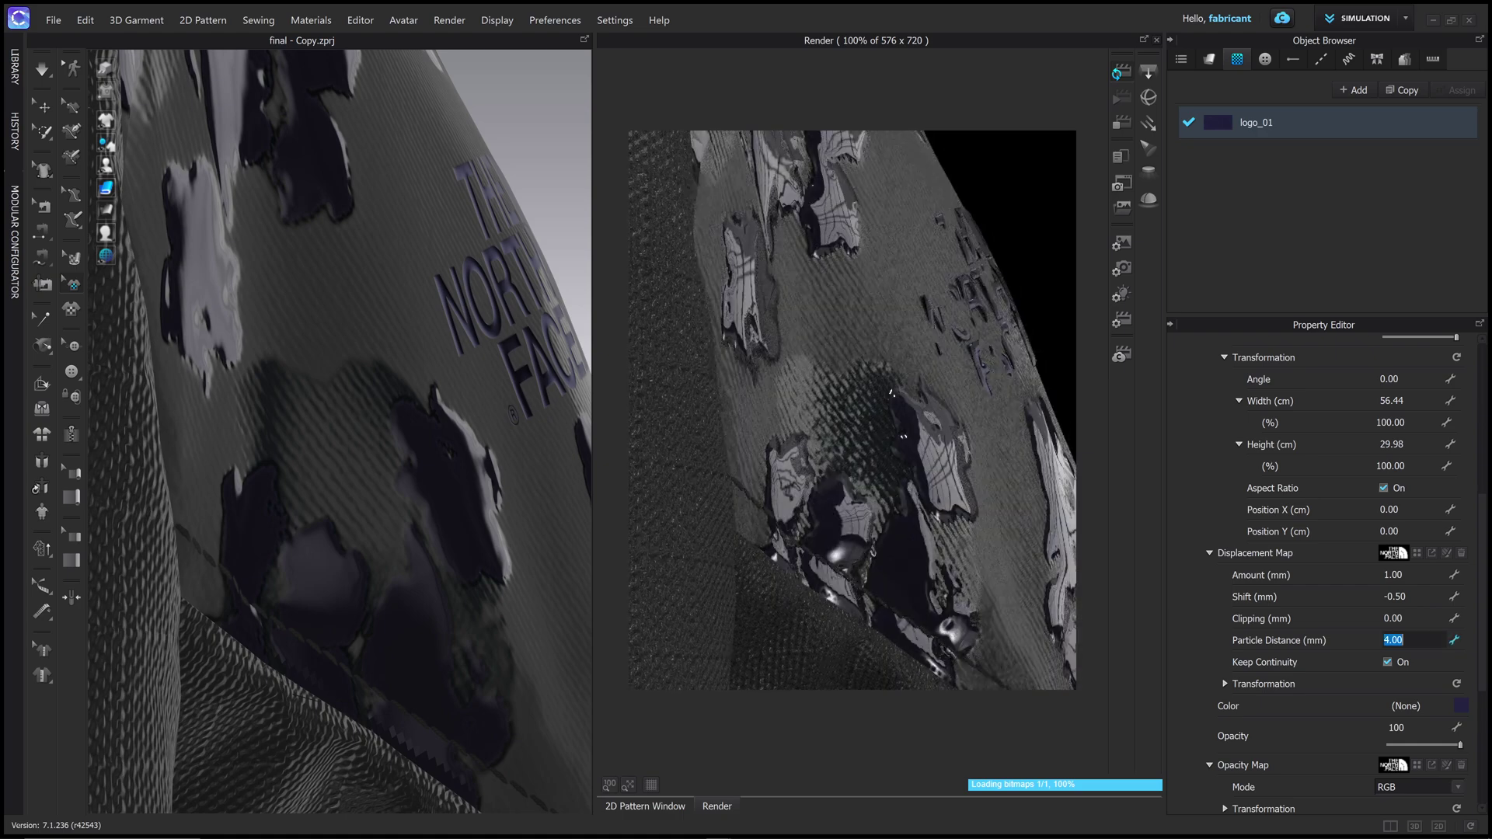
pyautogui.write('1')
pyautogui.press('Return')
pyautogui.click(1387, 663)
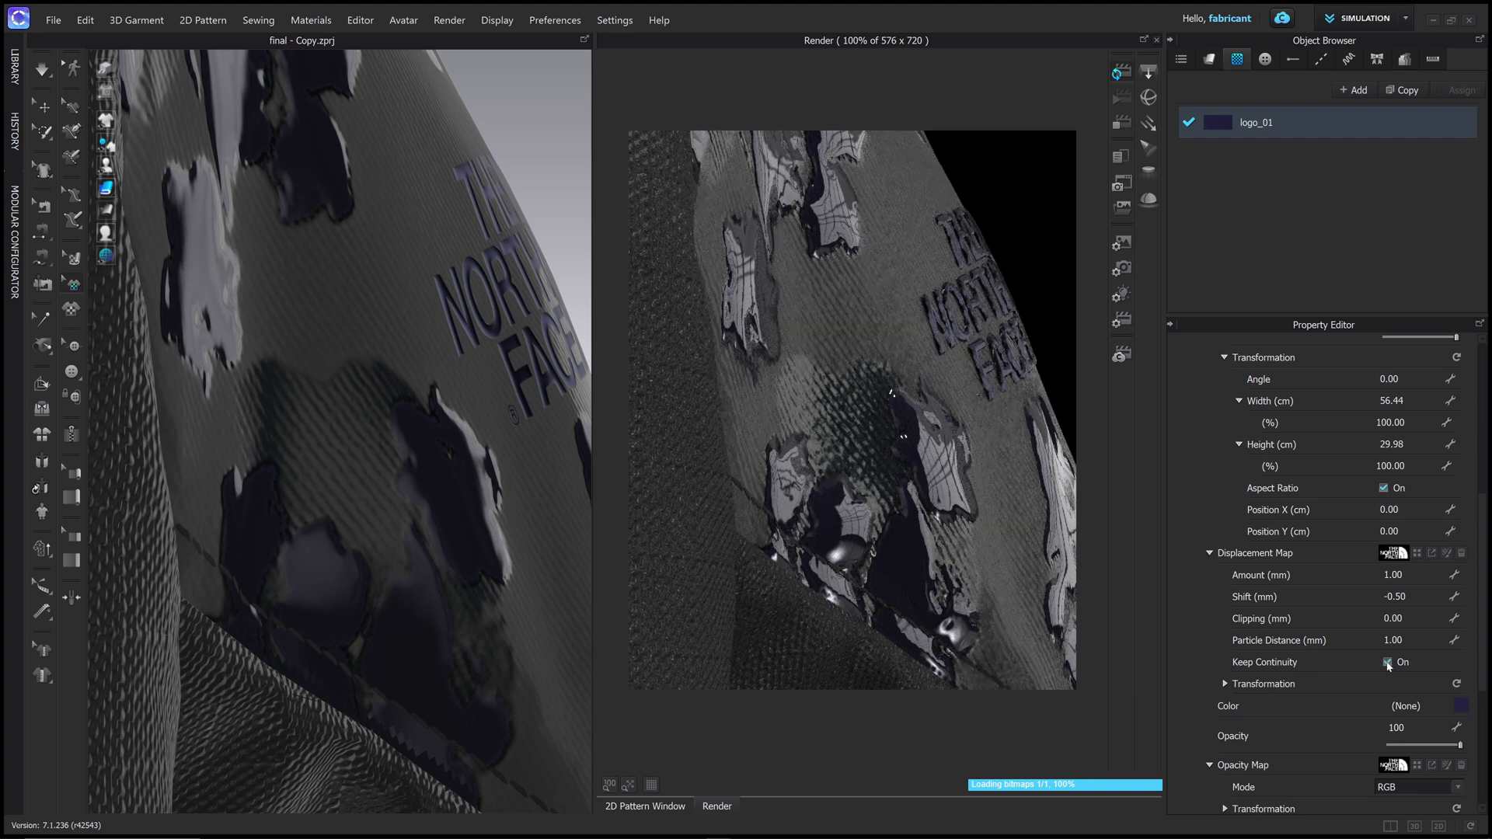
# Step: Set the clipping of the logo's displacement map to 0.1 mm
pyautogui.click(1393, 618)
pyautogui.write('0.1')
pyautogui.press('Return')
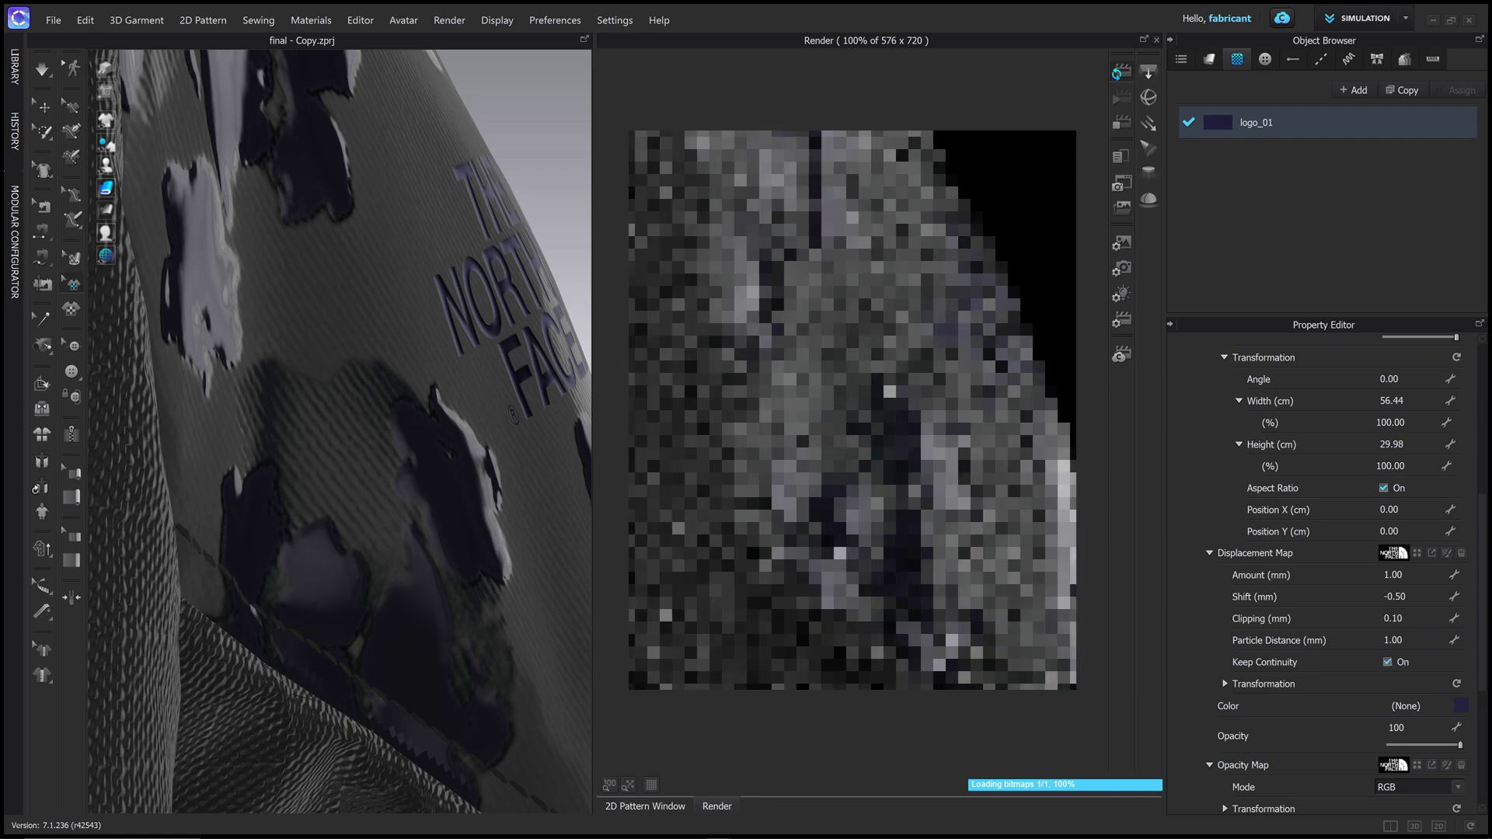
# Step: Examine the logo's relief and the surrounding fabric up close in the render, and the jacket's whole upper front
pyautogui.moveTo(517, 375); pyautogui.dragTo(473, 367, button='right')
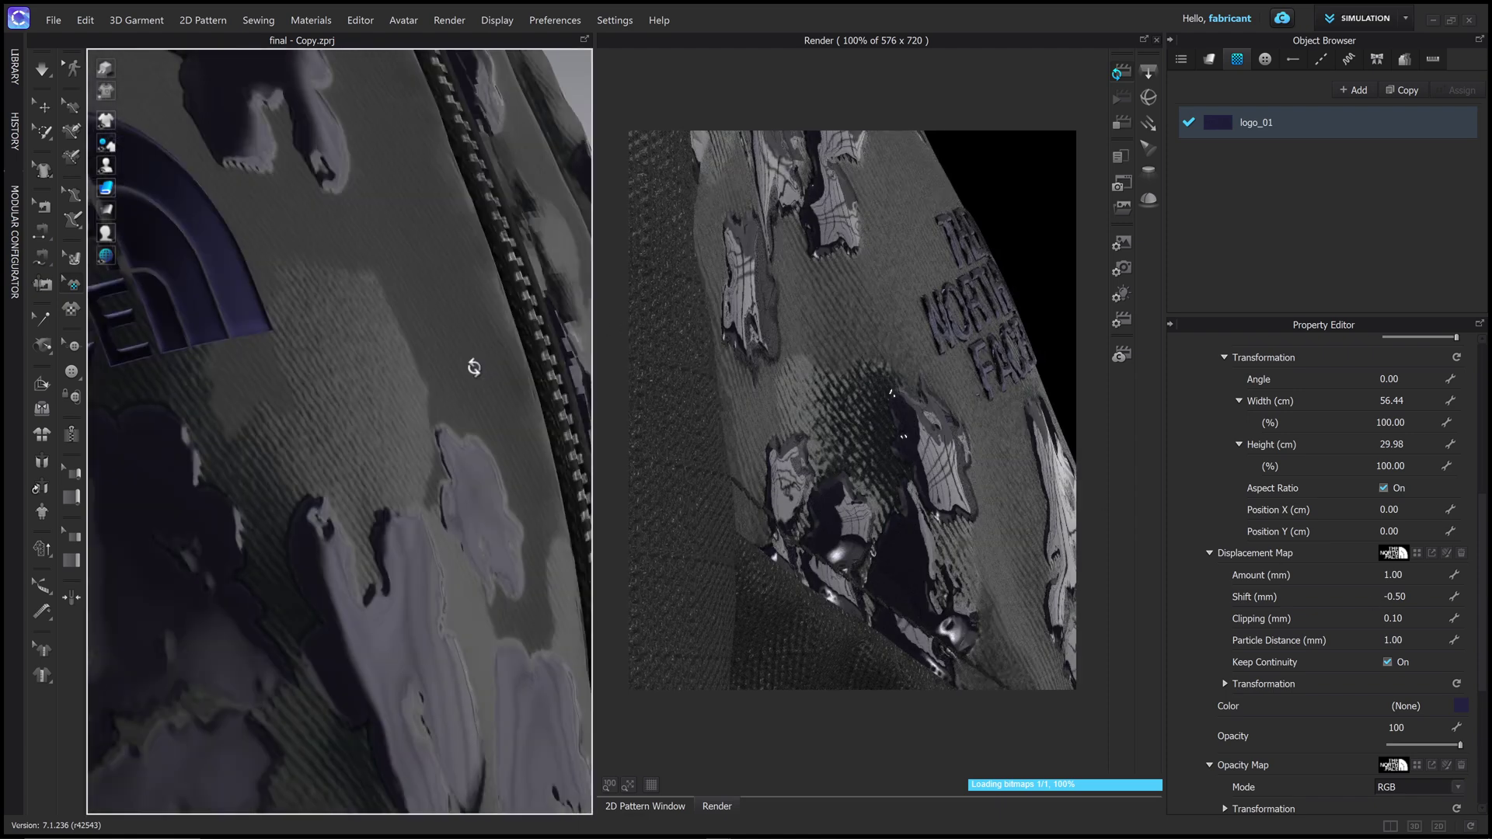
pyautogui.moveTo(472, 367); pyautogui.dragTo(543, 443, button='middle')
pyautogui.scroll(-1, 483, 422)
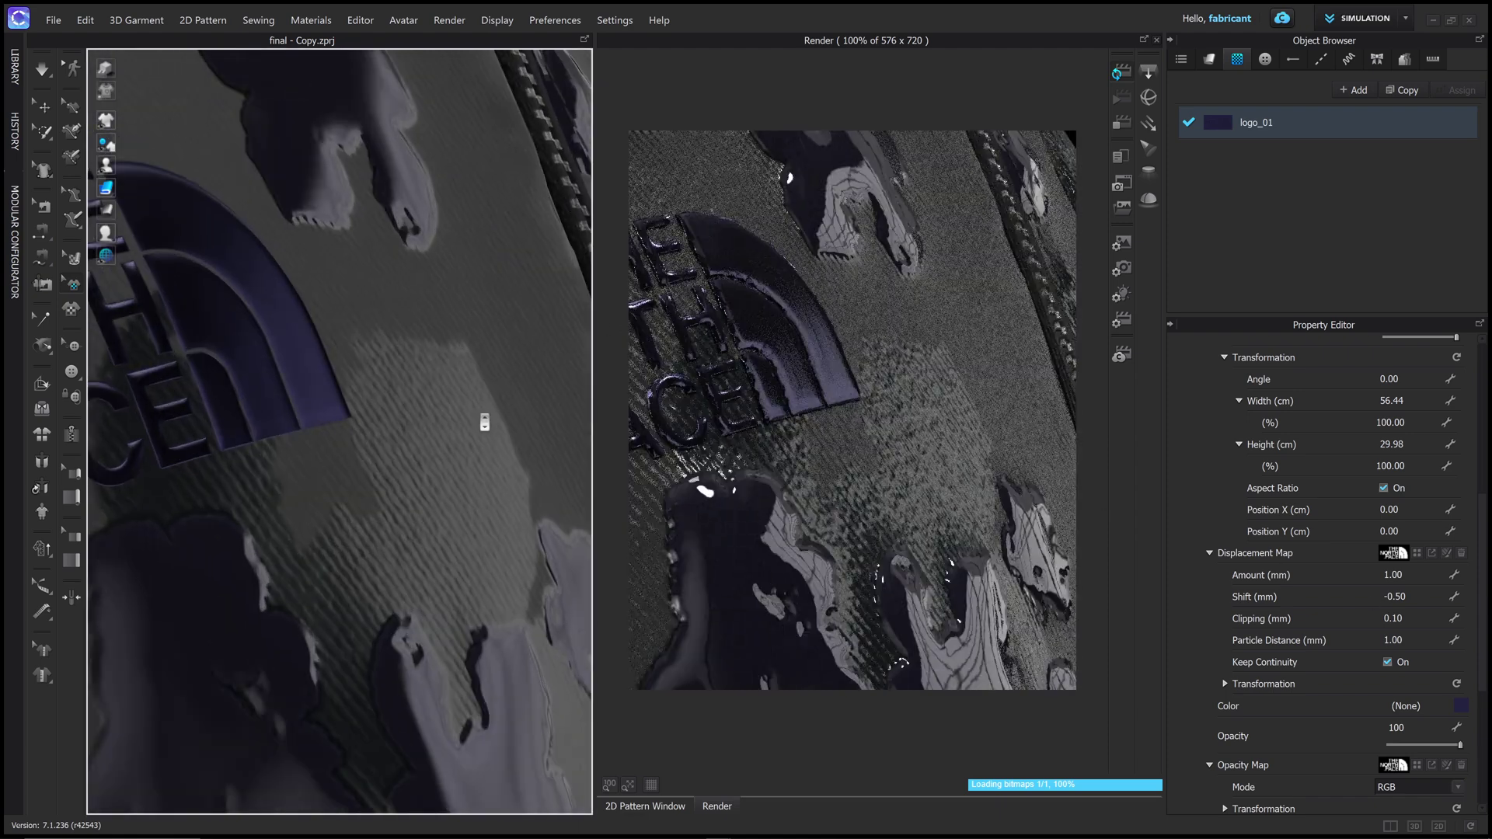
pyautogui.scroll(-2, 483, 421)
pyautogui.moveTo(480, 422); pyautogui.dragTo(567, 421, button='middle')
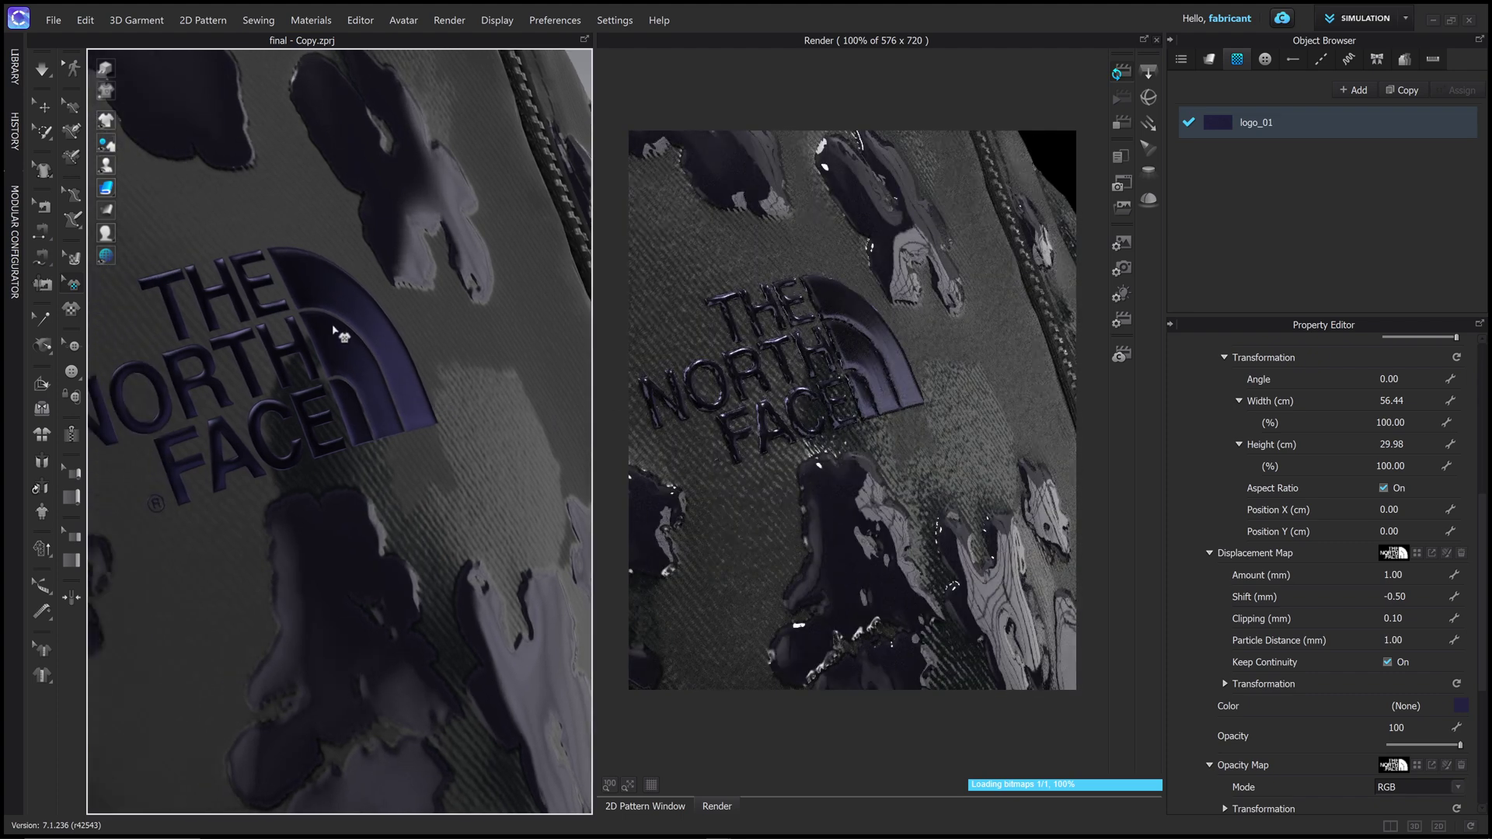
pyautogui.scroll(-5, 336, 334)
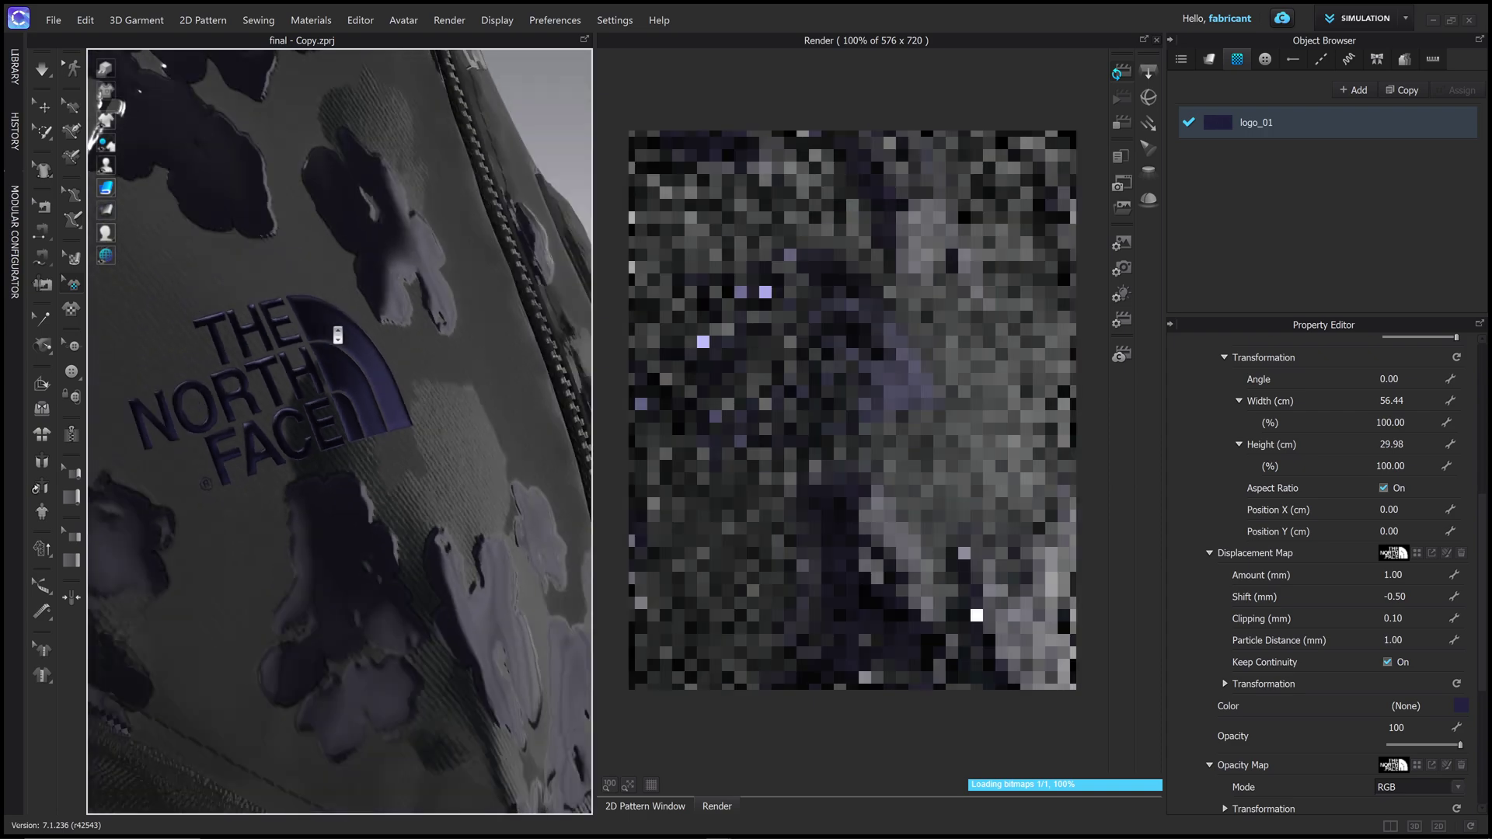
pyautogui.scroll(-6, 338, 335)
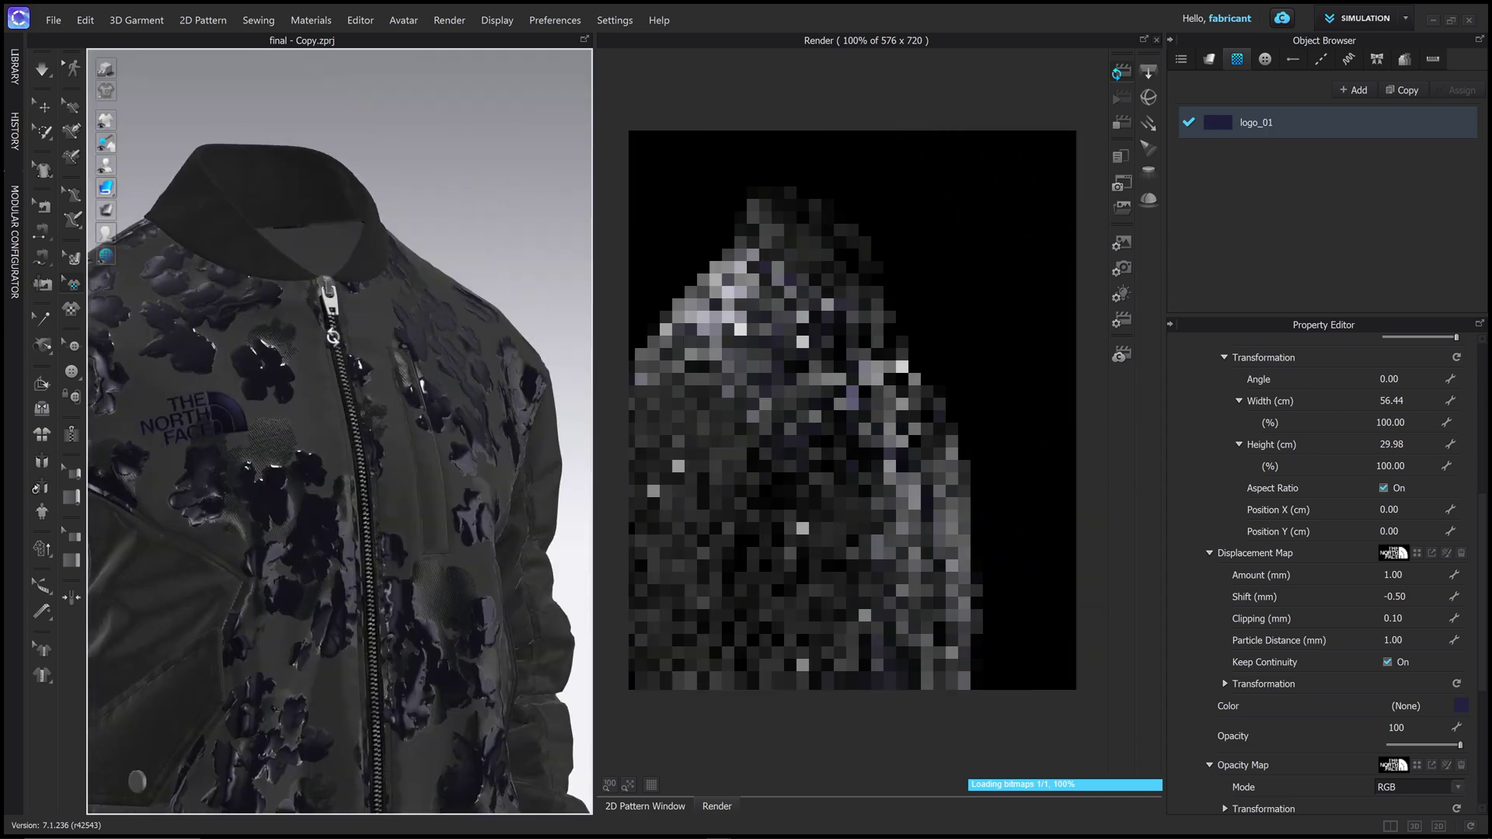
pyautogui.moveTo(383, 332); pyautogui.dragTo(418, 307, button='middle')
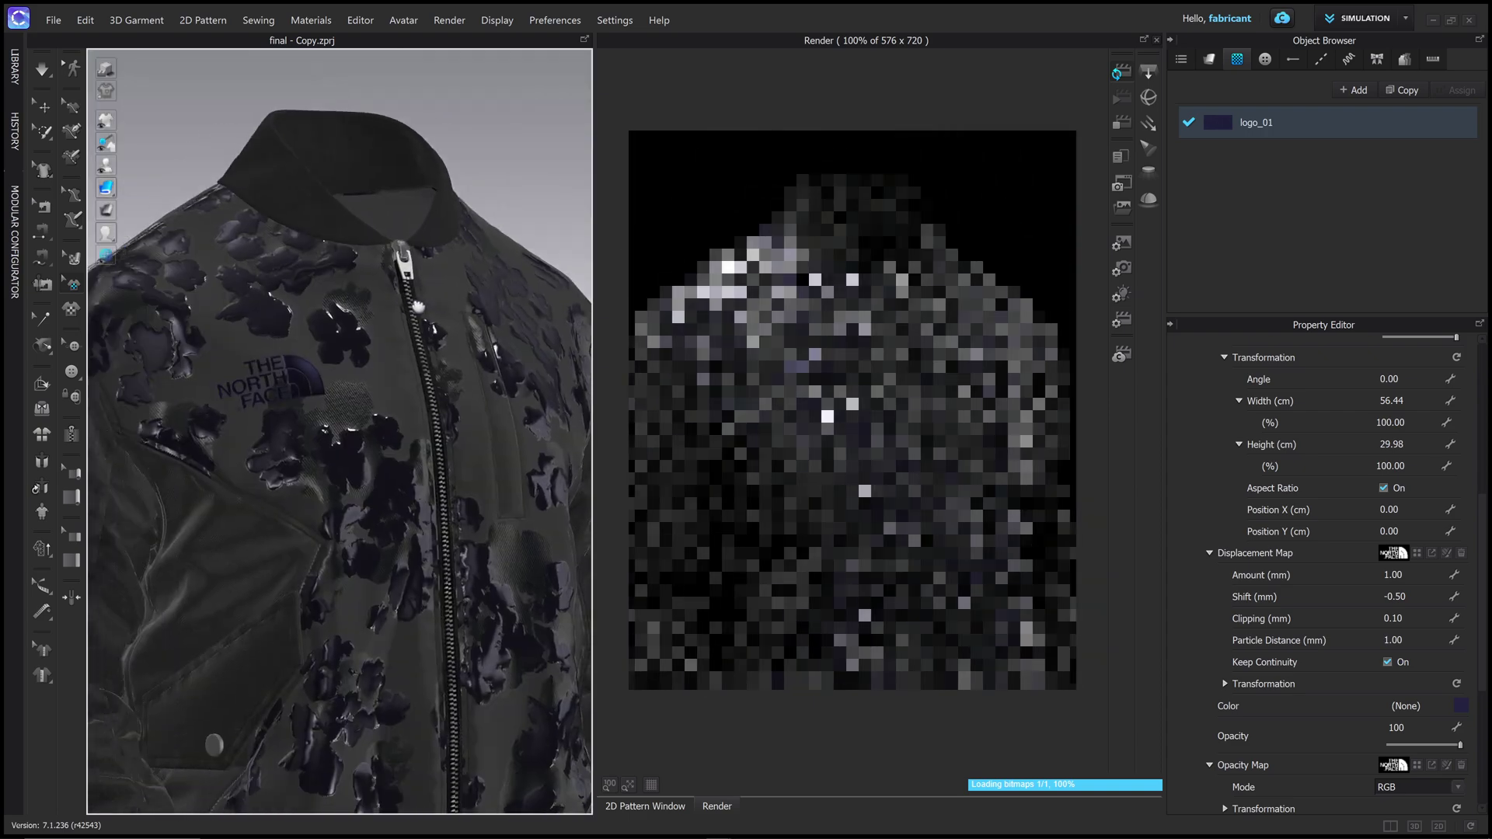